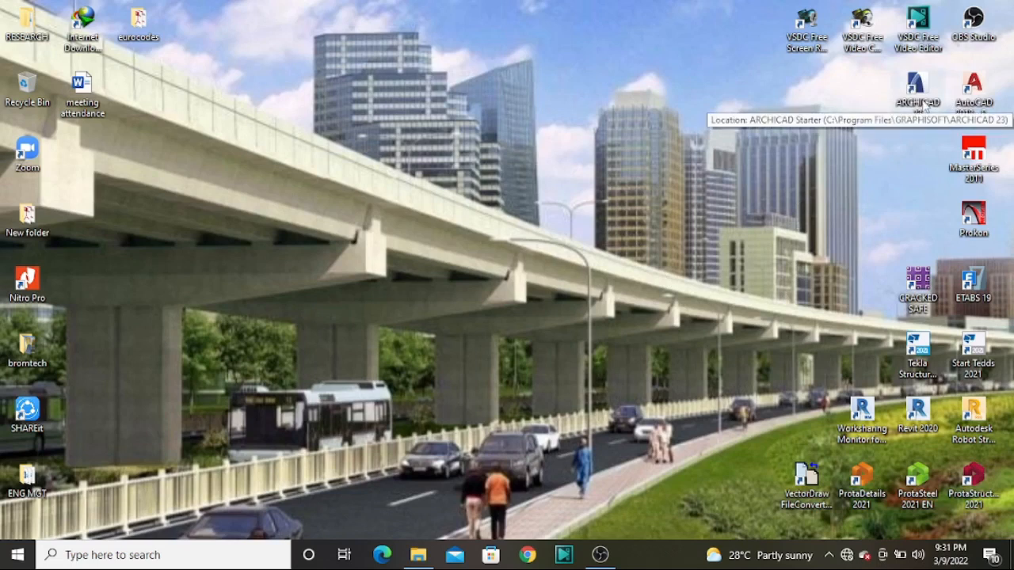
# Search the computer for ARCHICAD 23 and launch it
pyautogui.press('super')
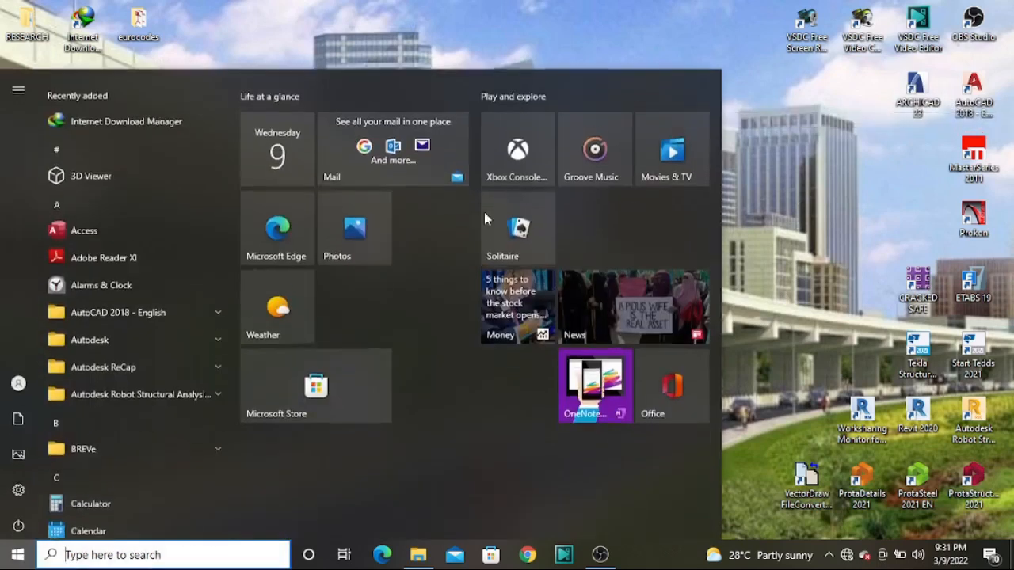
pyautogui.write('arc')
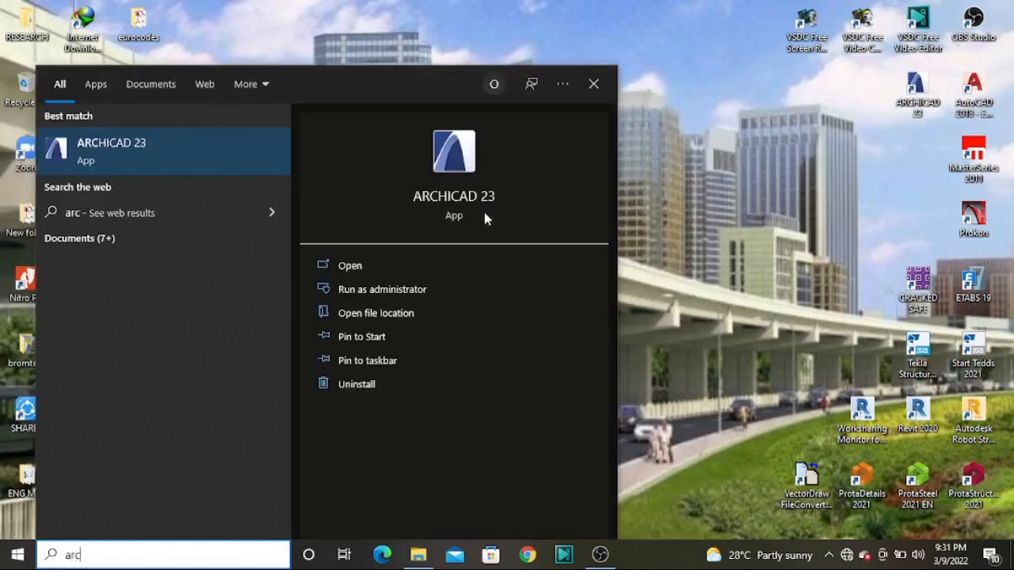
pyautogui.write('hiacd')
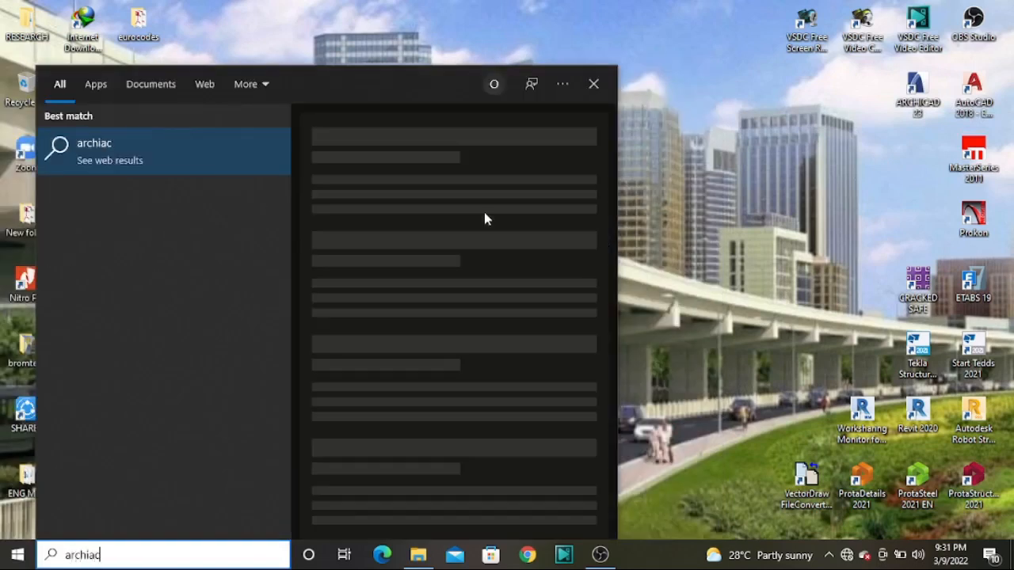
pyautogui.press('BackSpace')
pyautogui.press('BackSpace')
pyautogui.press('BackSpace')
pyautogui.press('BackSpace')
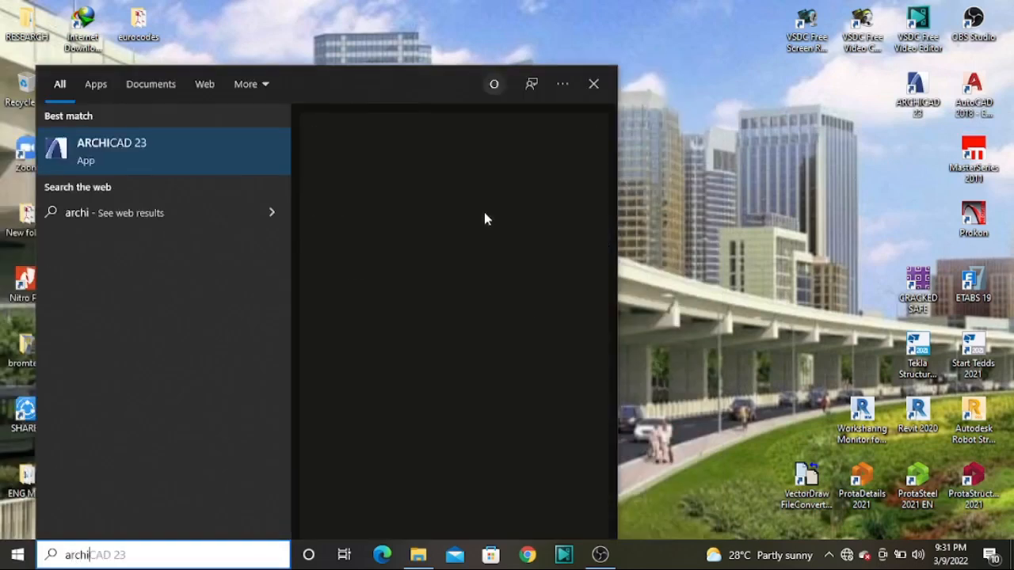
pyautogui.click(187, 158)
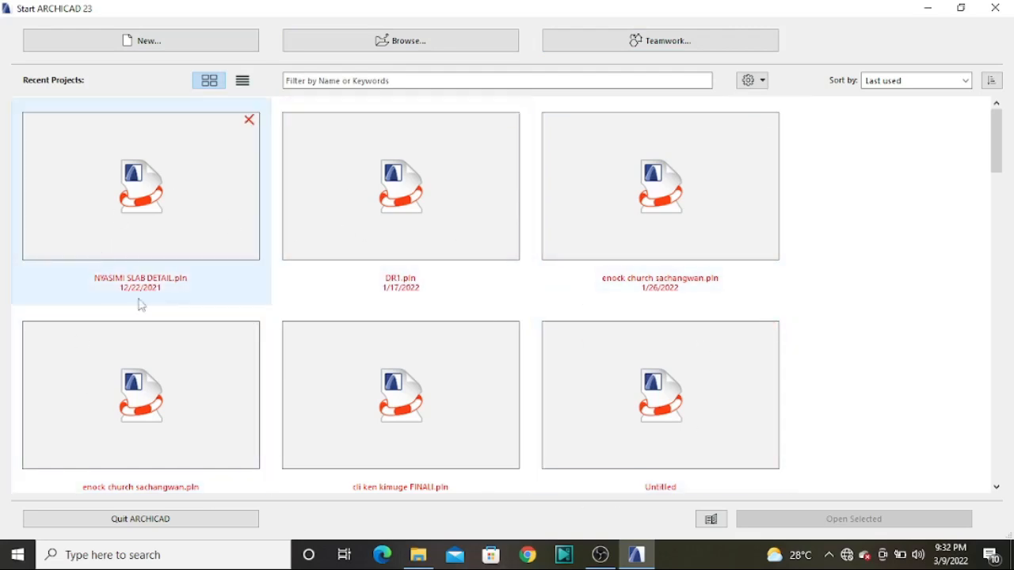
# Look through the thumbnails of recent projects, down to the oldest ones and back to the start of the list
pyautogui.scroll(-3, 393, 300)
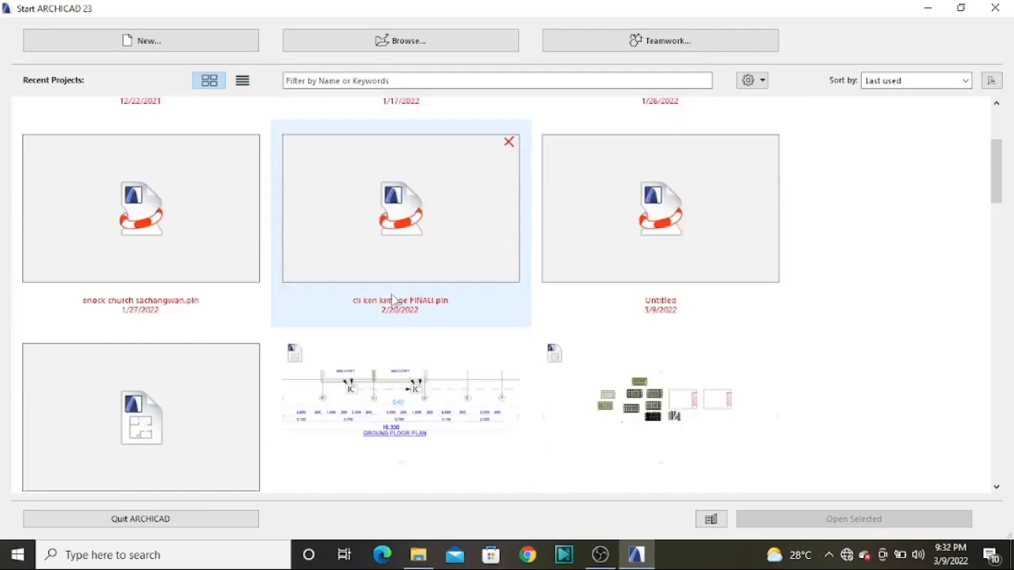
pyautogui.scroll(-6, 394, 301)
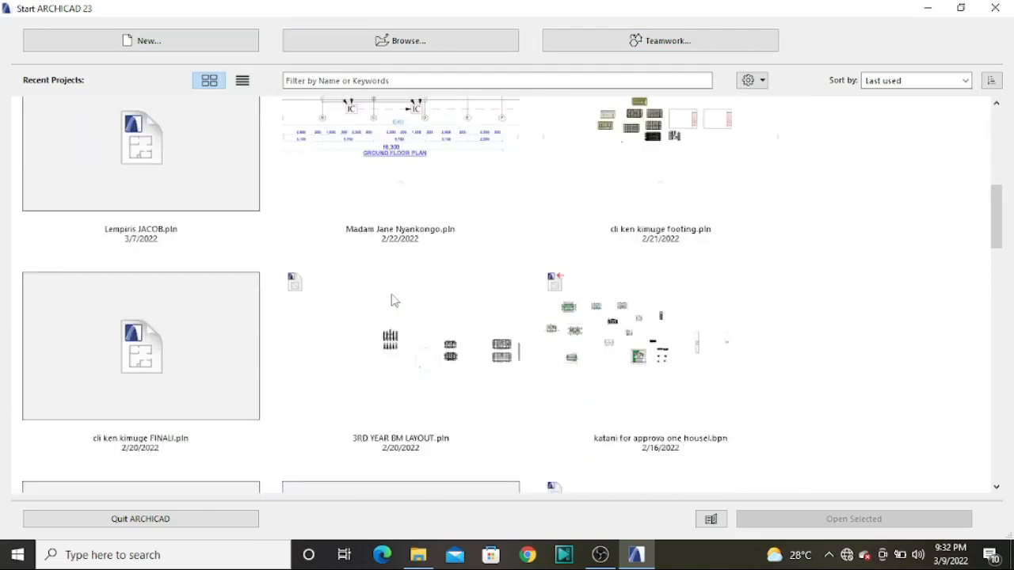
pyautogui.scroll(-5, 394, 301)
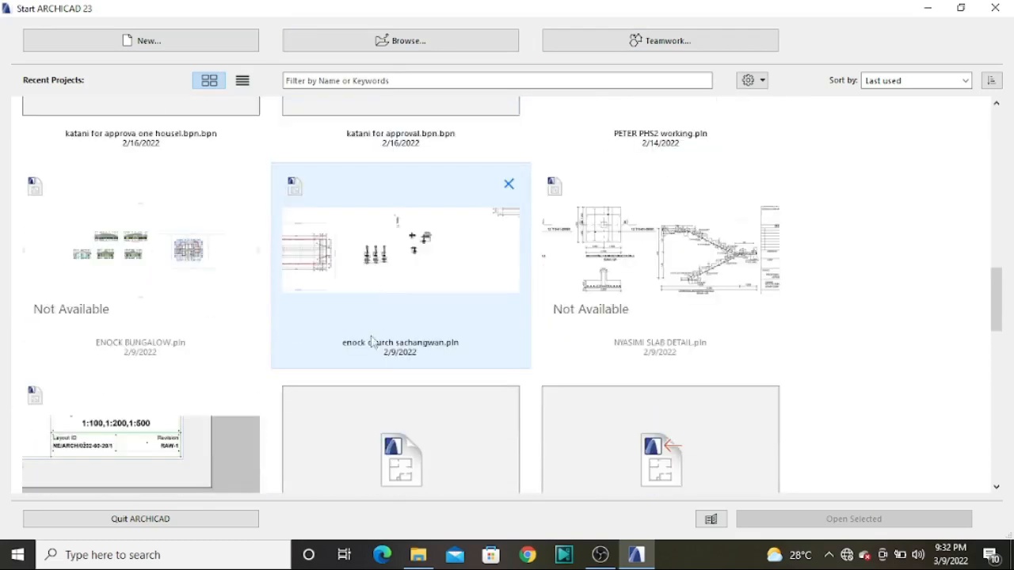
pyautogui.scroll(2, 204, 285)
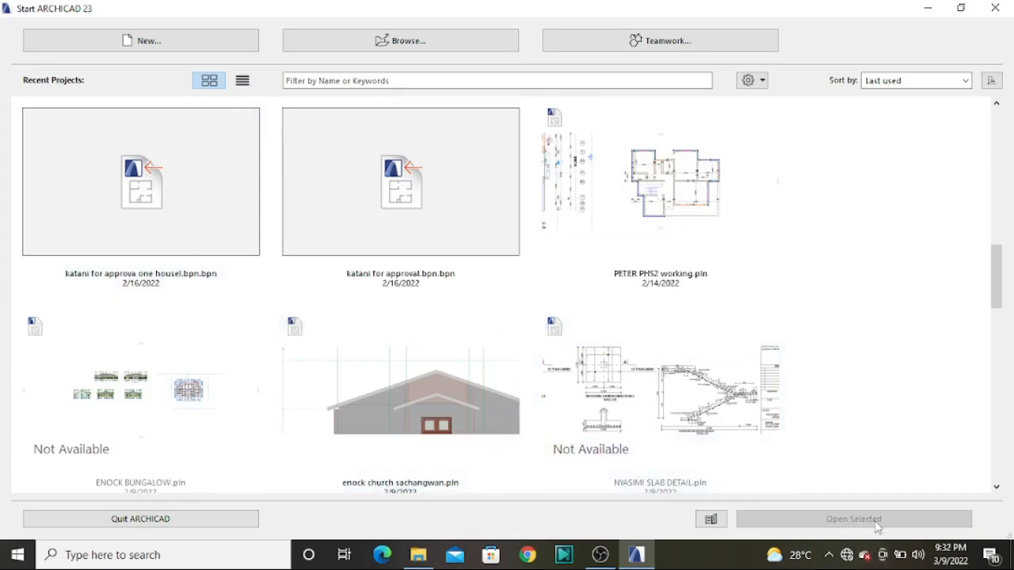
pyautogui.scroll(-5, 525, 251)
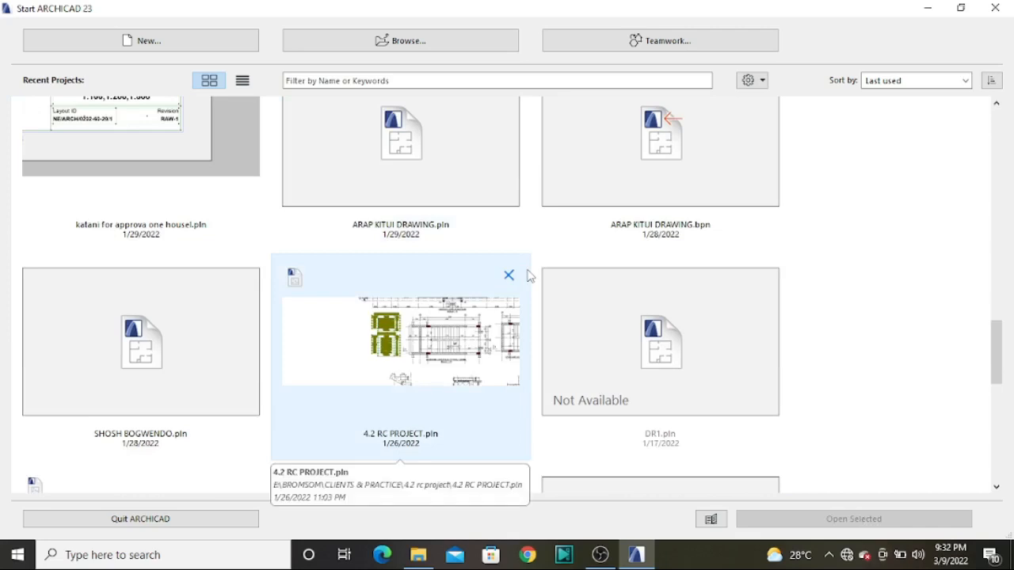
pyautogui.scroll(-8, 467, 320)
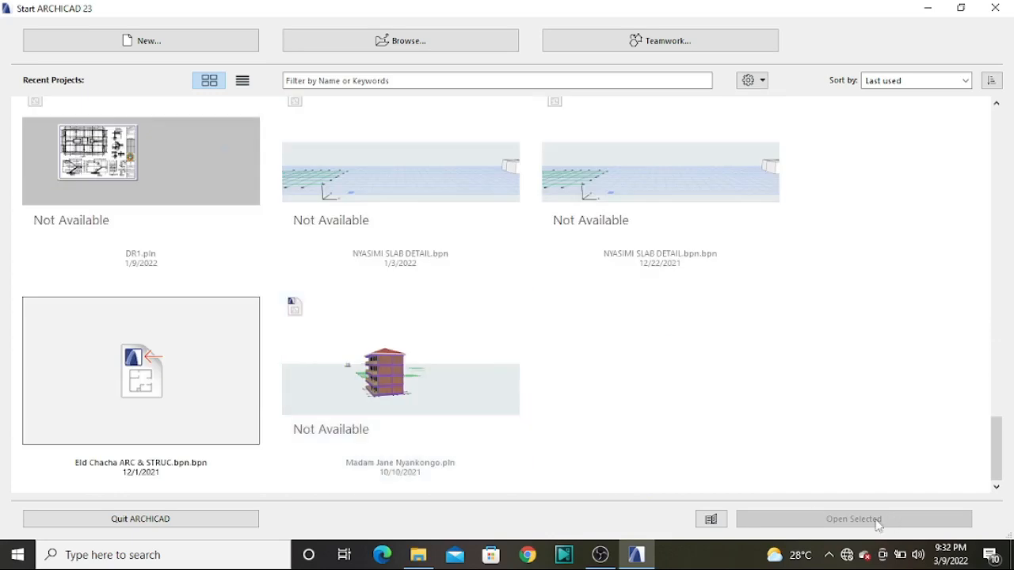
pyautogui.scroll(4, 475, 317)
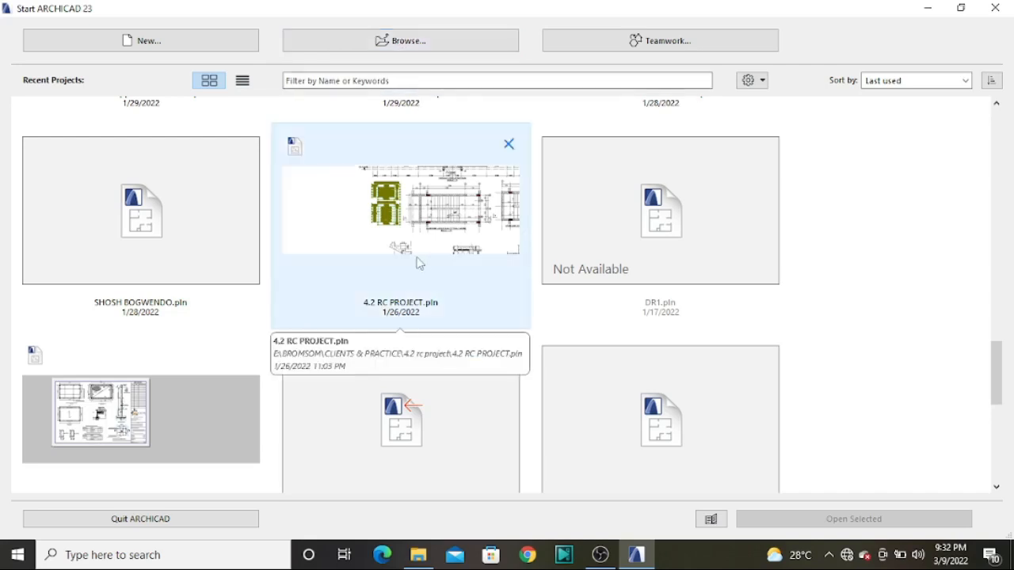
pyautogui.scroll(5, 416, 253)
pyautogui.scroll(10, 434, 263)
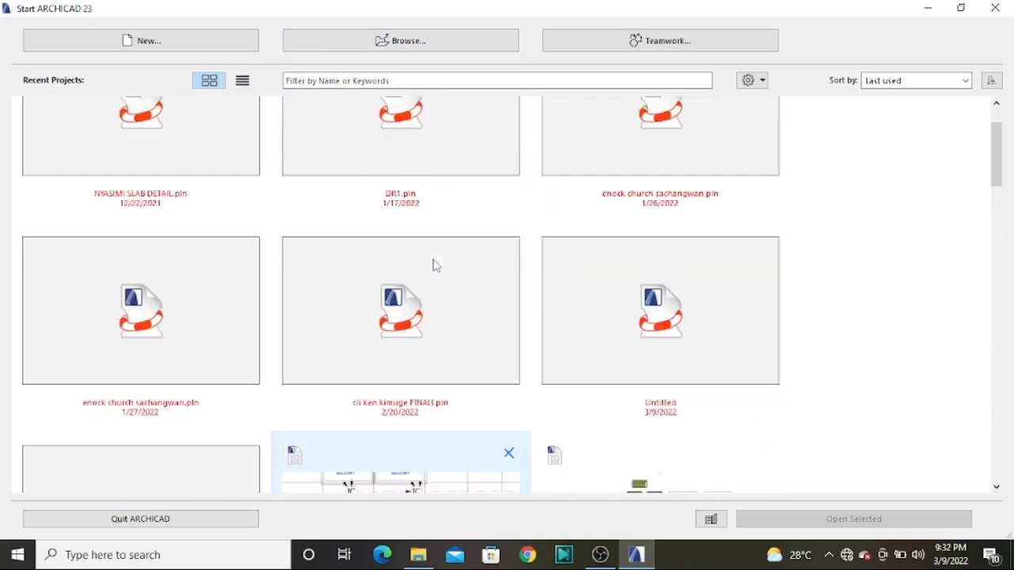
# Create a new project from ARCHICAD 23 Template.tpl with the Default Profile work environment
pyautogui.click(146, 44)
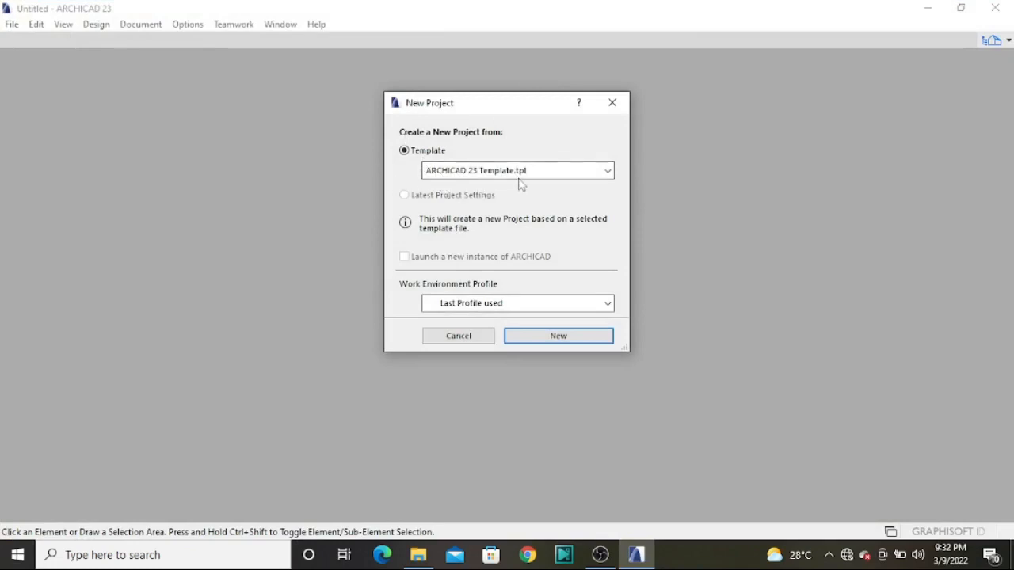
pyautogui.click(607, 171)
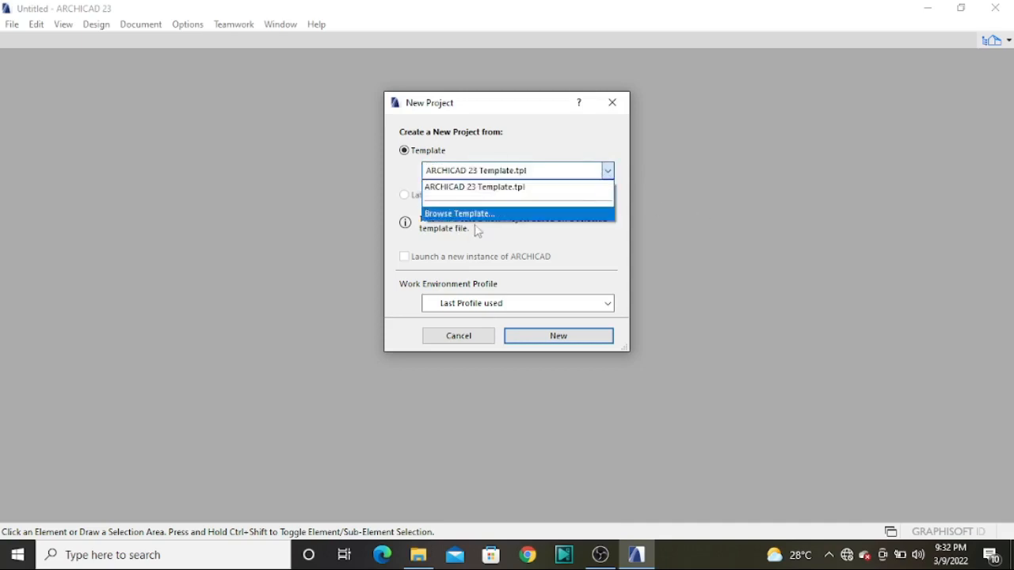
pyautogui.click(607, 170)
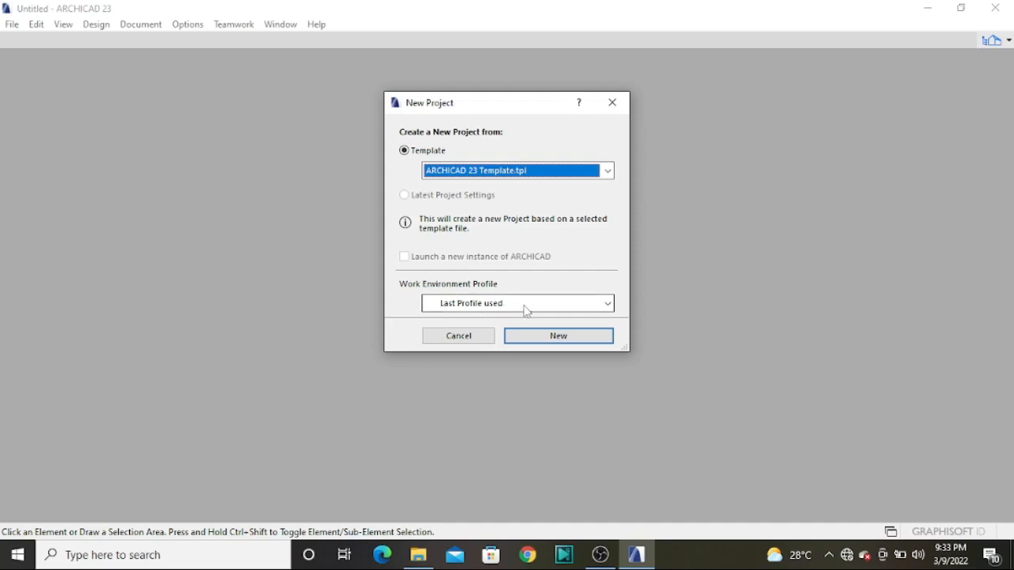
pyautogui.click(607, 303)
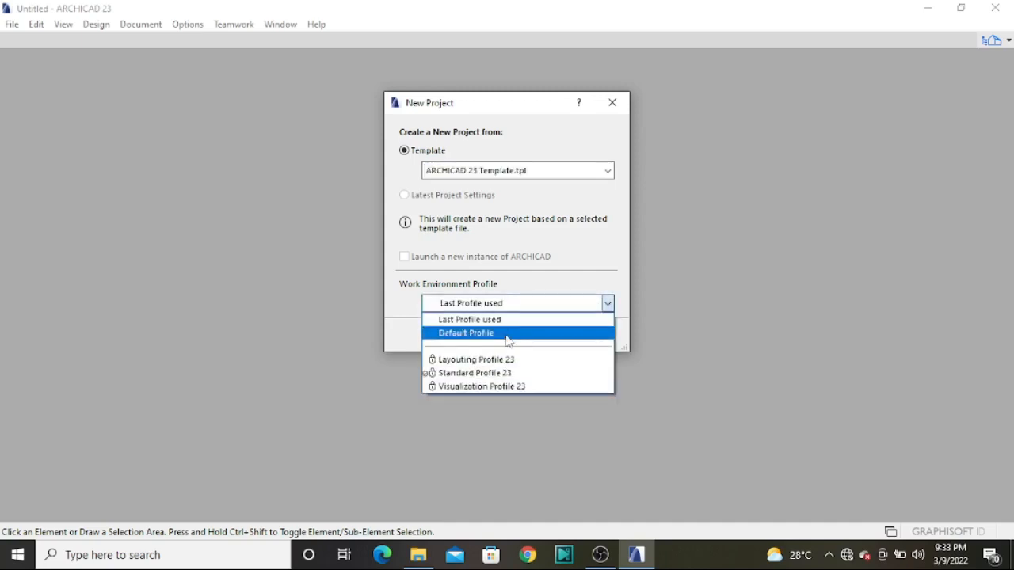
pyautogui.click(499, 333)
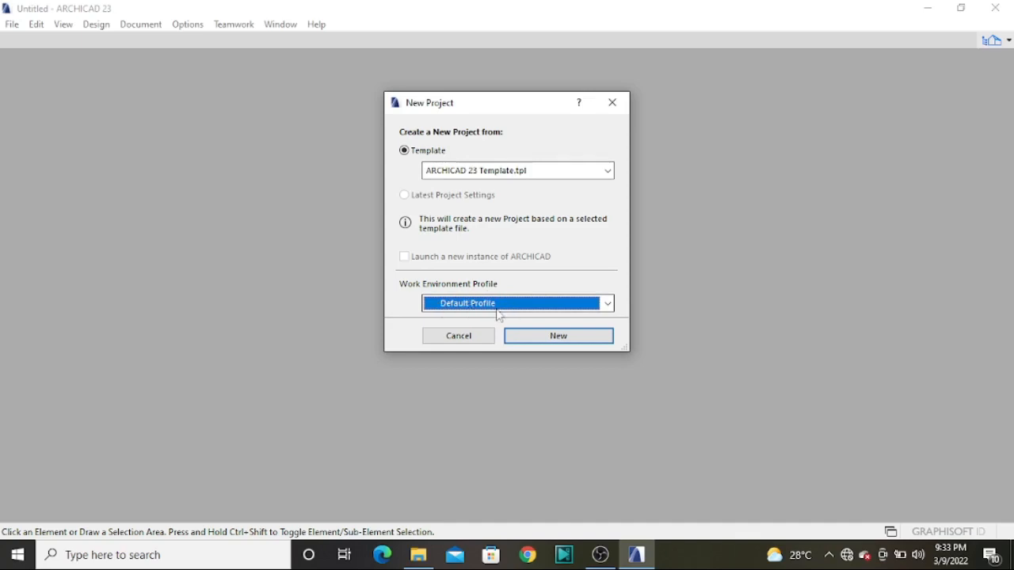
pyautogui.click(609, 305)
pyautogui.click(474, 307)
pyautogui.click(559, 336)
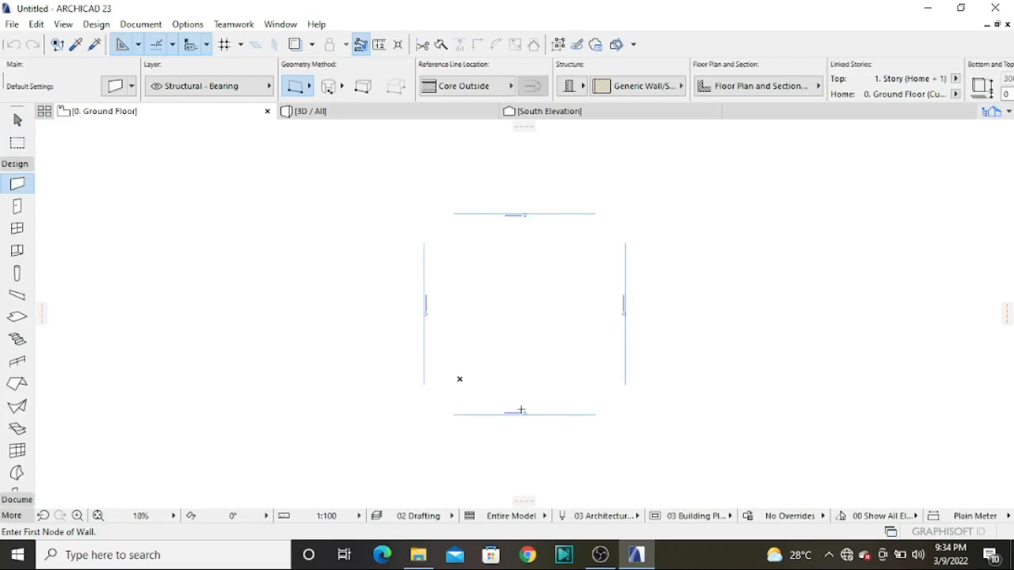
# Examine the ground floor plan and the north, south, east and west elevation markers around it
pyautogui.scroll(6, 514, 227)
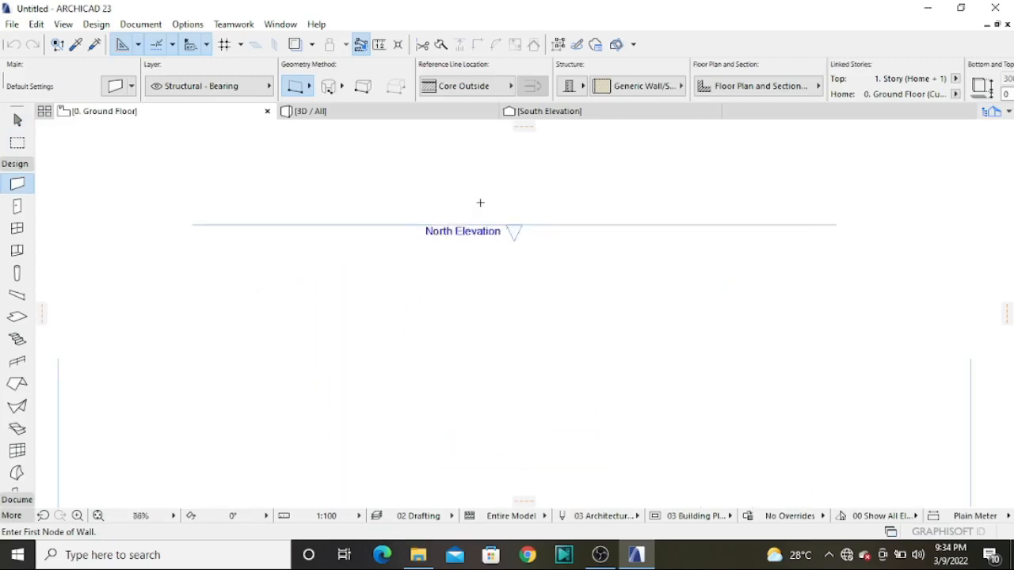
pyautogui.scroll(-4, 481, 209)
pyautogui.scroll(2, 491, 216)
pyautogui.scroll(-1, 455, 153)
pyautogui.scroll(-3, 455, 153)
pyautogui.scroll(2, 463, 206)
pyautogui.scroll(-1, 466, 231)
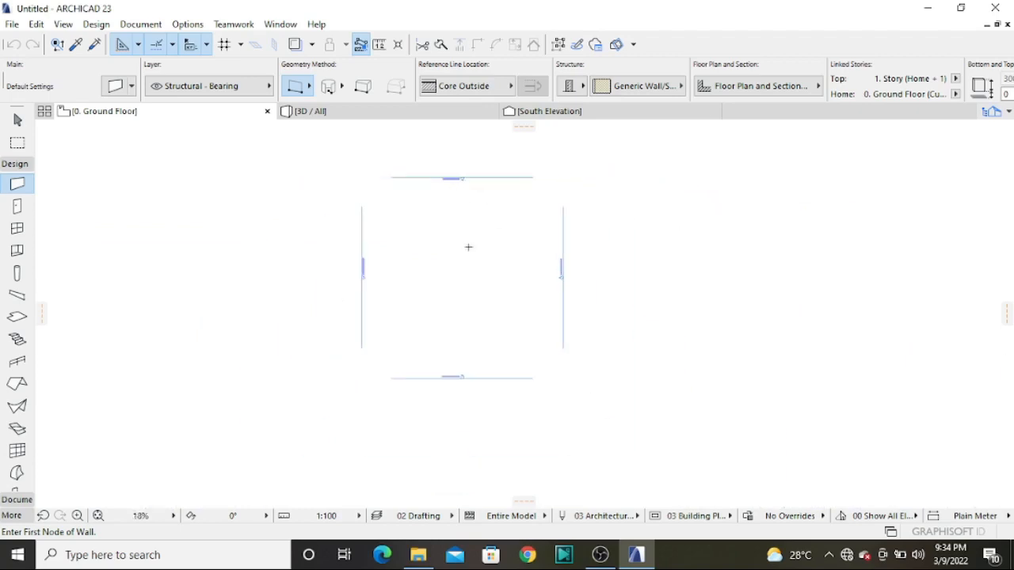
pyautogui.scroll(2, 468, 380)
pyautogui.scroll(-1, 472, 364)
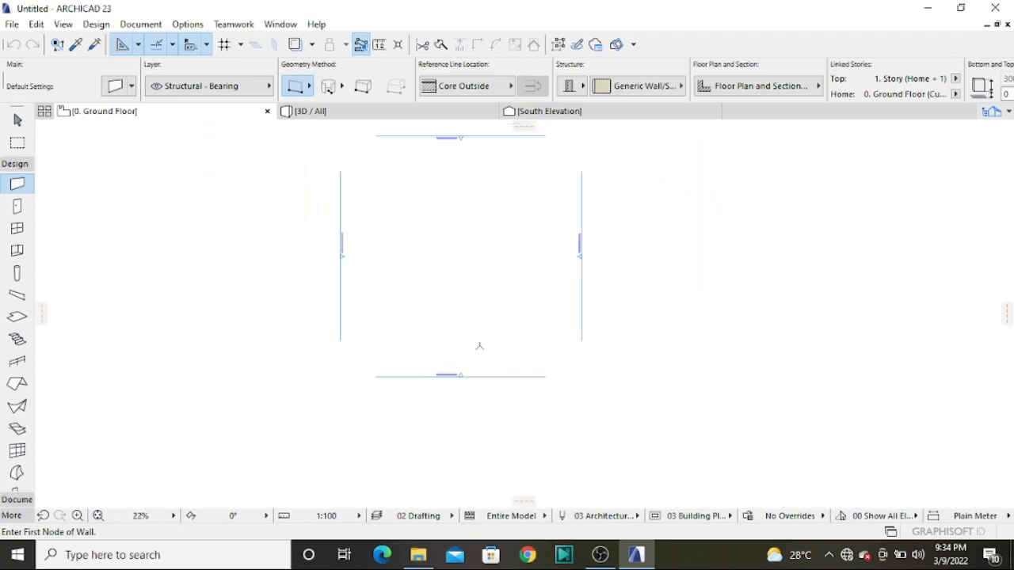
pyautogui.scroll(-1, 559, 301)
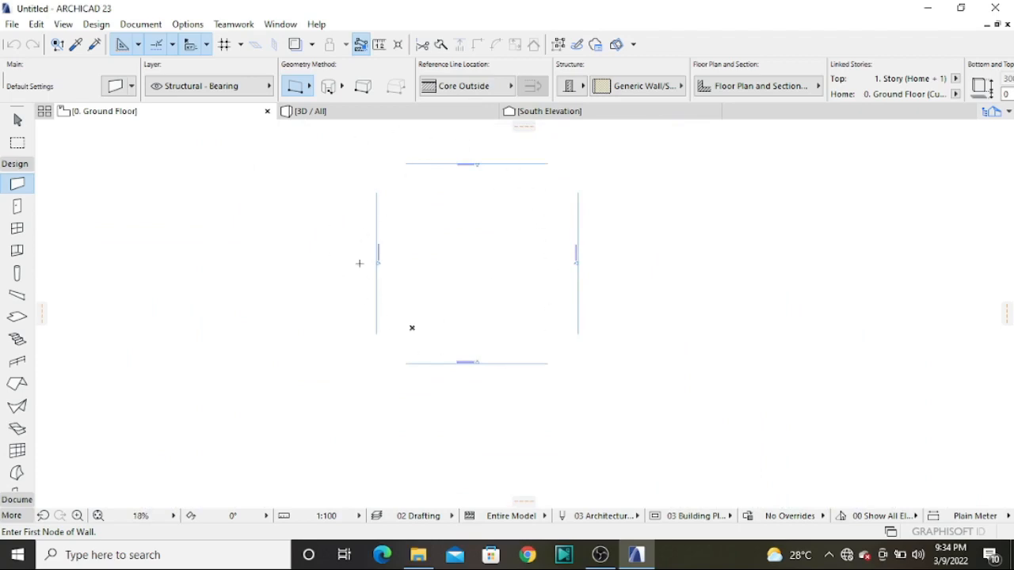
pyautogui.scroll(6, 483, 173)
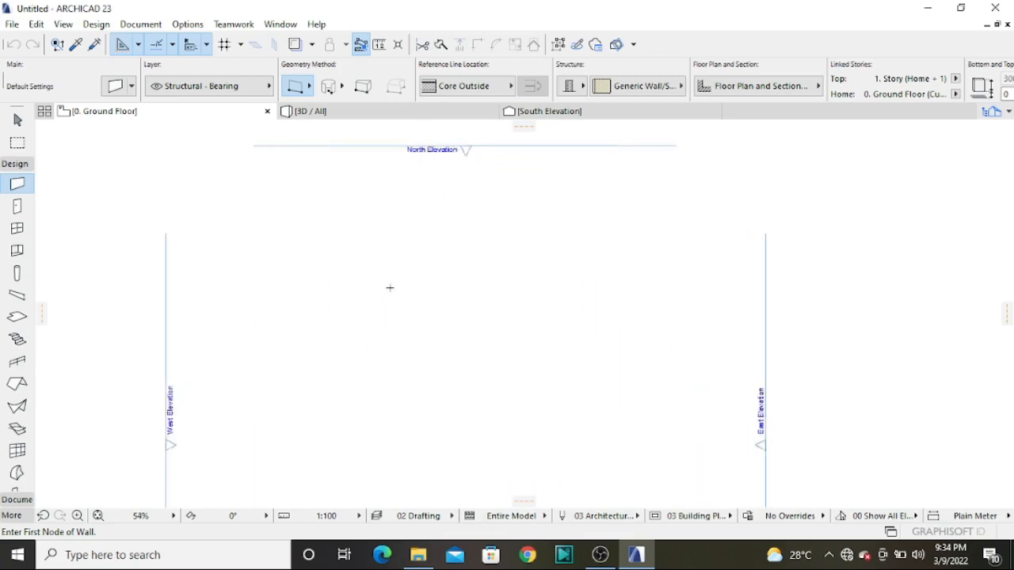
pyautogui.scroll(-3, 392, 286)
pyautogui.scroll(-2, 346, 203)
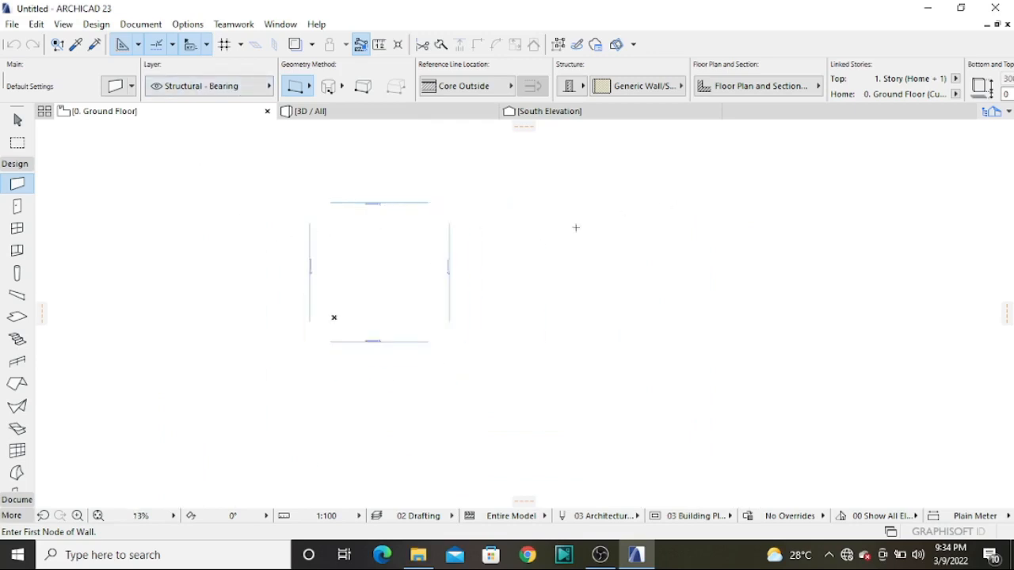
# Turn the construction grid display on and back off in the ground floor plan
pyautogui.click(63, 26)
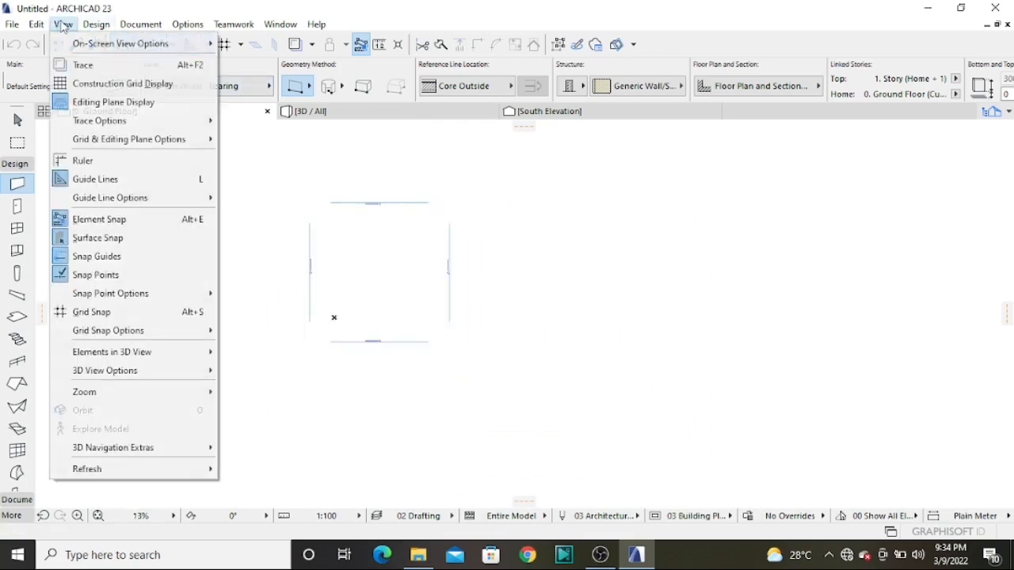
pyautogui.click(90, 85)
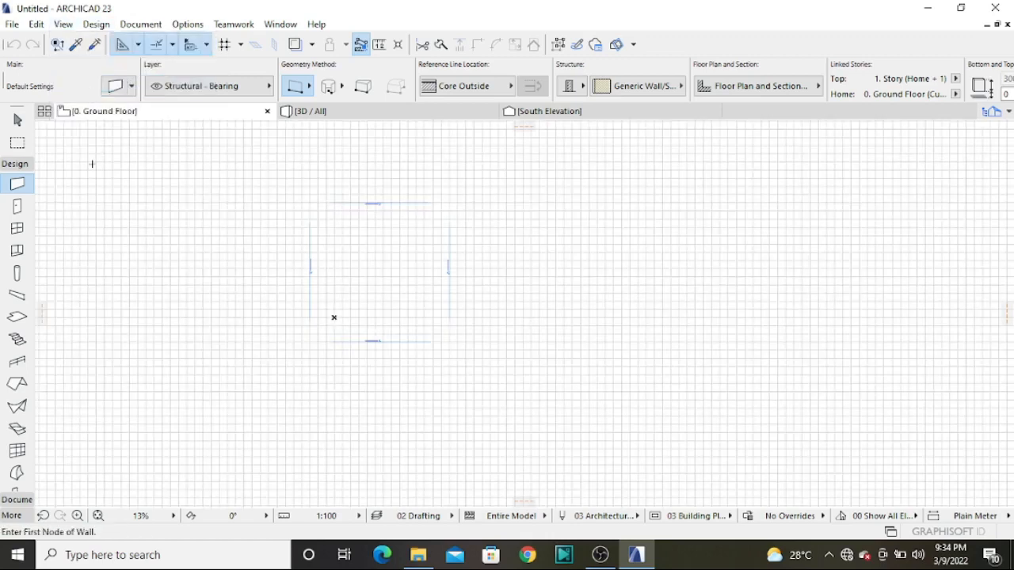
pyautogui.click(63, 25)
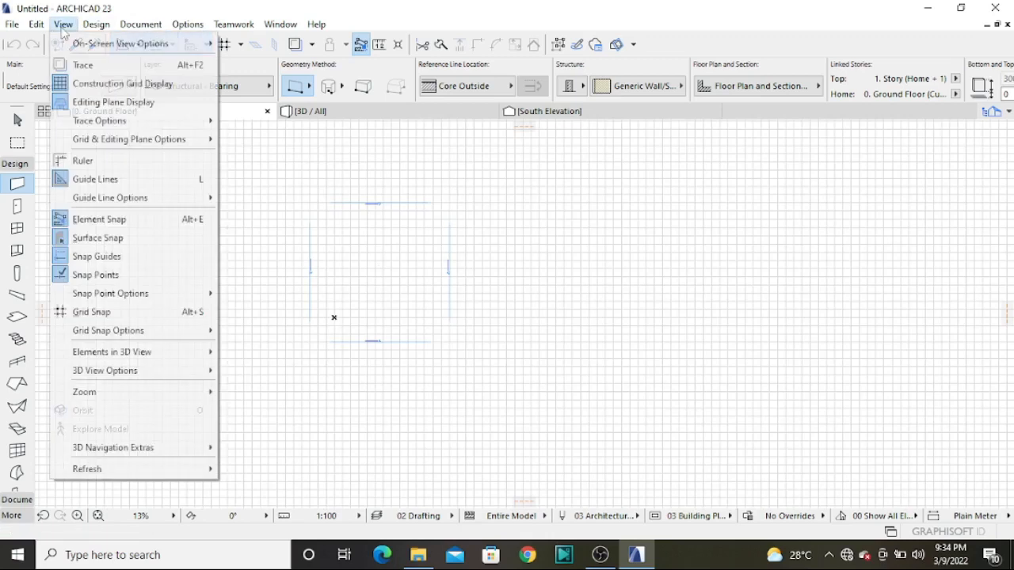
pyautogui.click(89, 87)
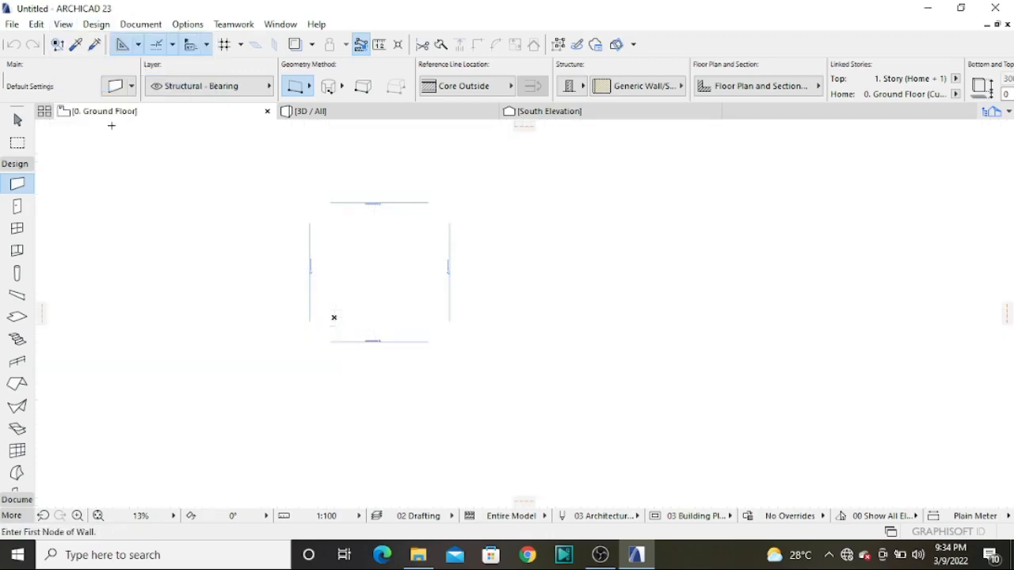
# Show the rulers along the edges of the ground floor plan and hide them again
pyautogui.click(65, 25)
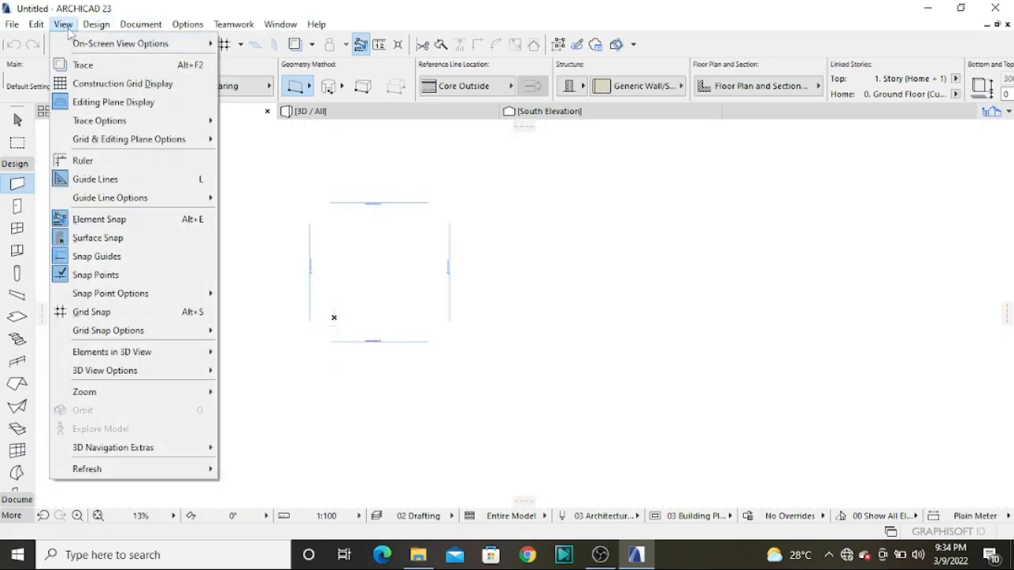
pyautogui.click(84, 160)
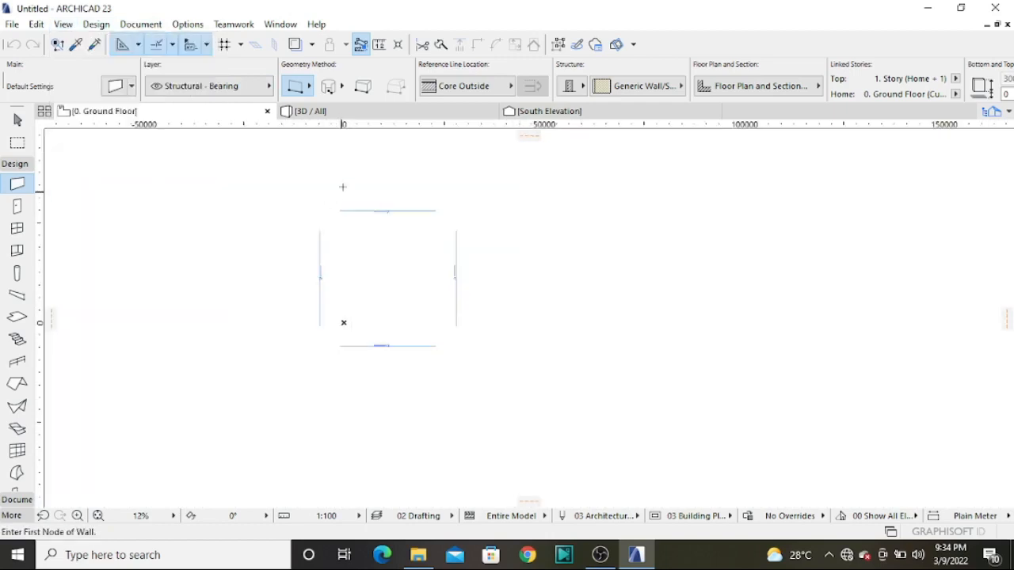
pyautogui.click(65, 26)
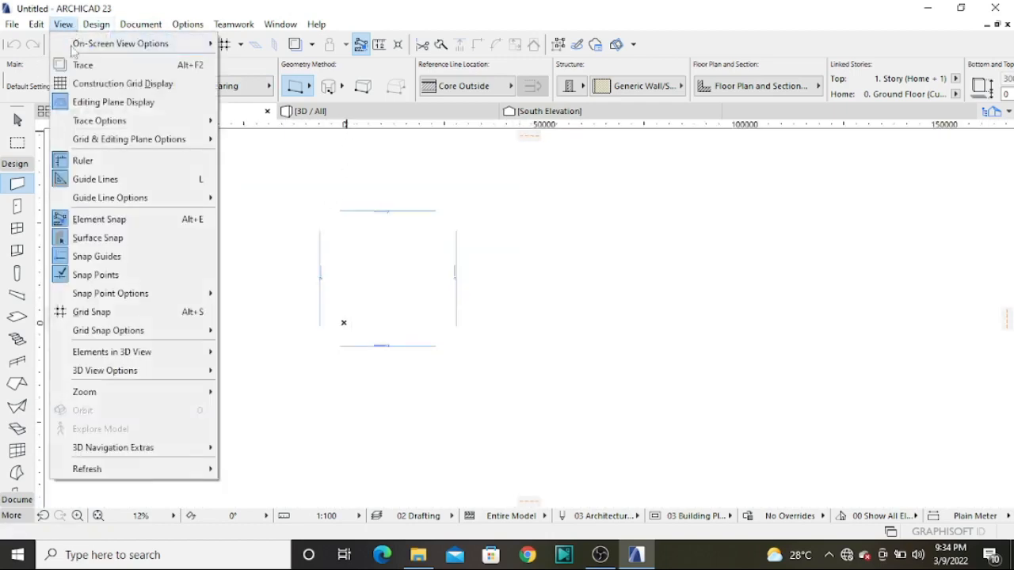
pyautogui.click(98, 163)
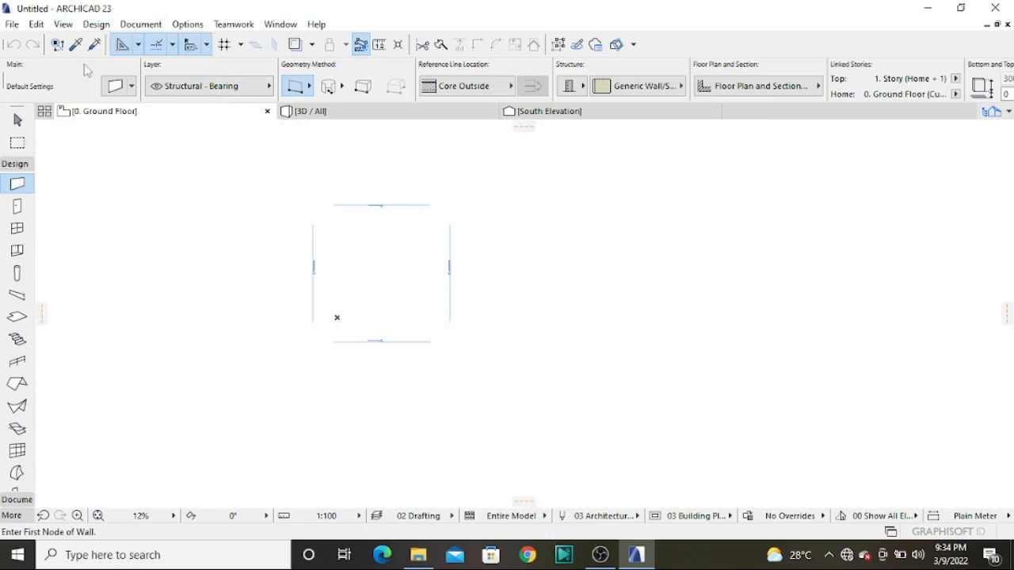
pyautogui.click(65, 24)
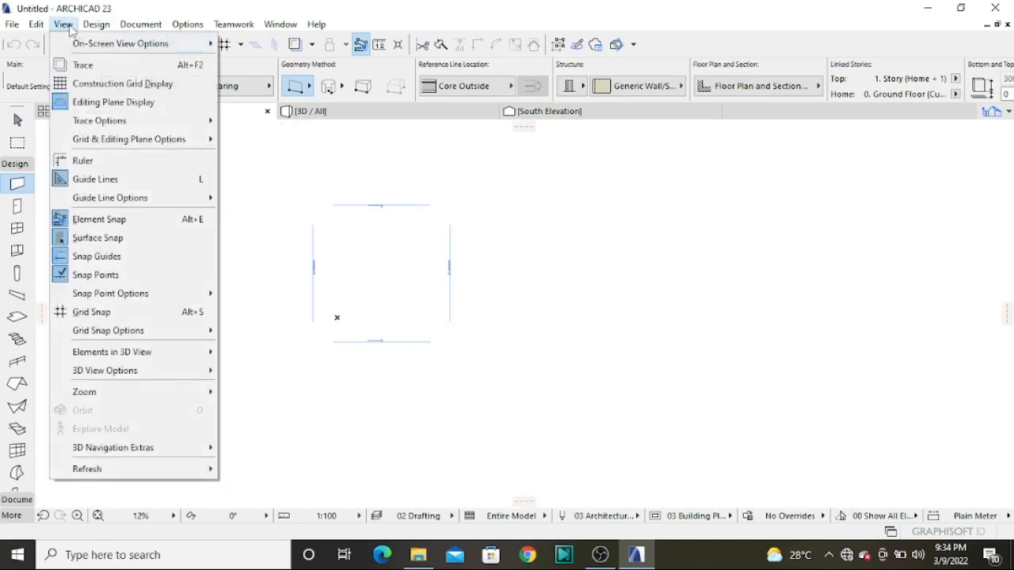
pyautogui.moveTo(211, 351)
pyautogui.click(637, 266)
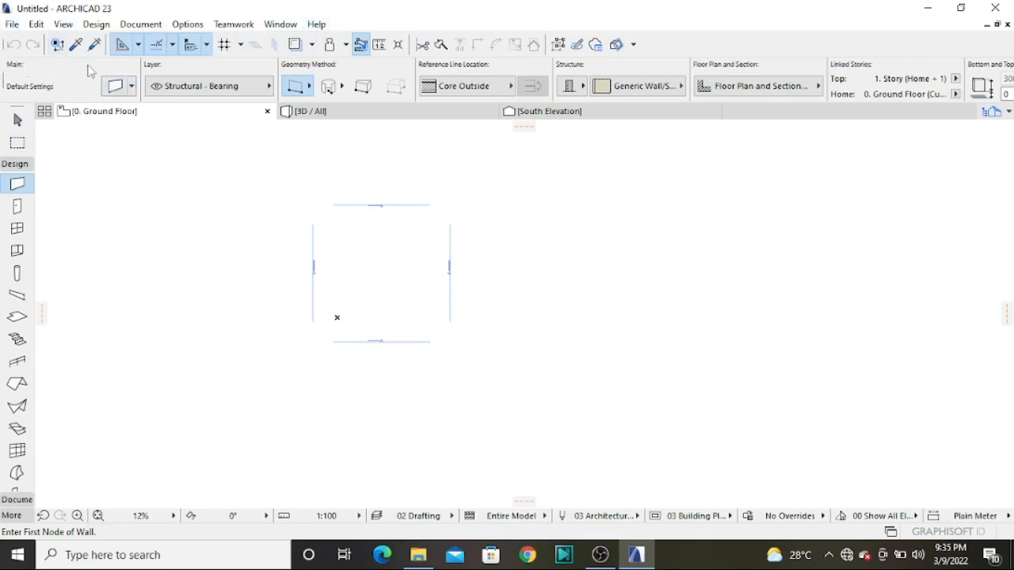
# Review the commands for handling project files and for selecting, ordering, locking and editing elements
pyautogui.click(13, 24)
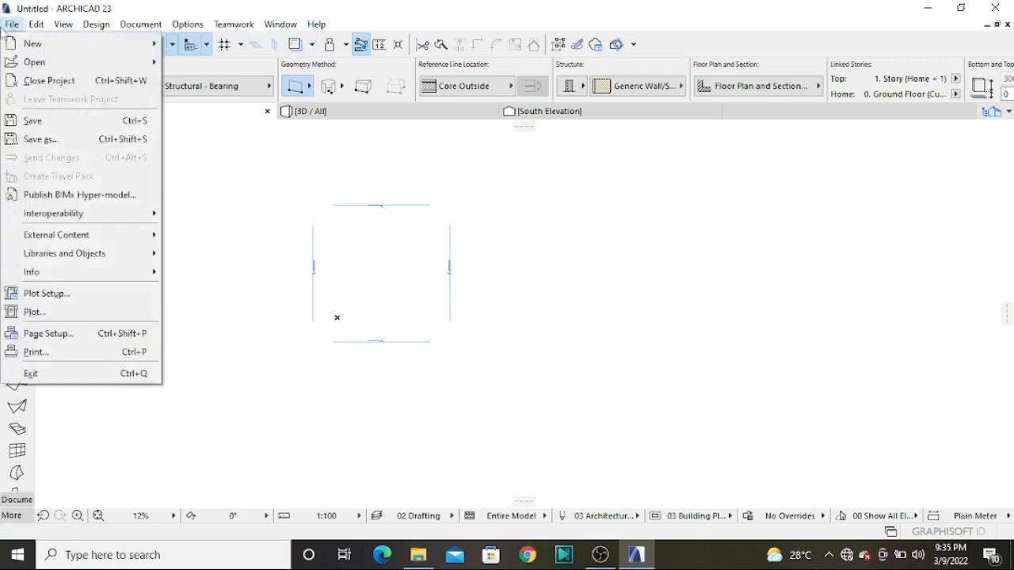
pyautogui.moveTo(35, 50)
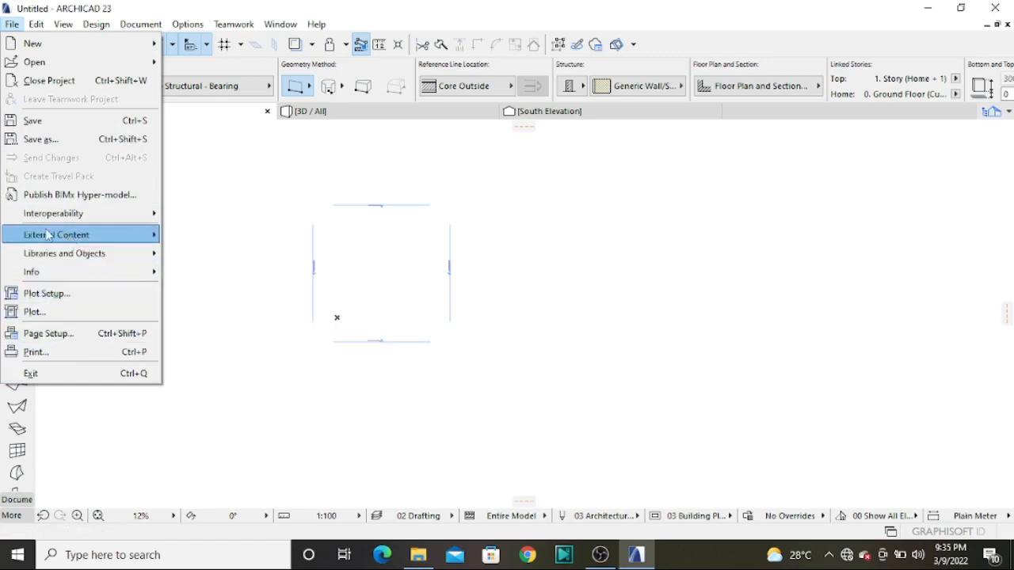
pyautogui.moveTo(48, 234)
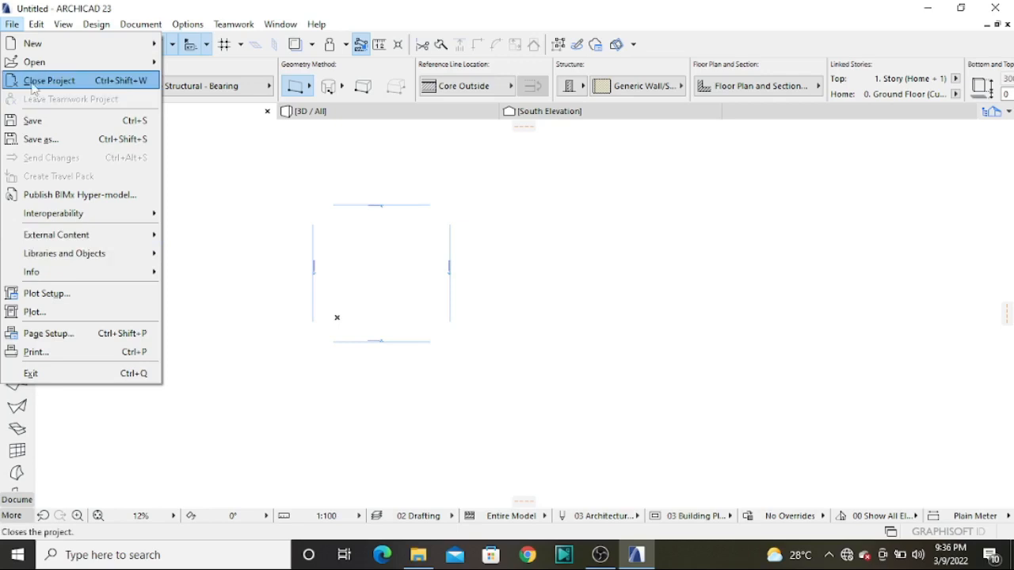
pyautogui.moveTo(39, 23)
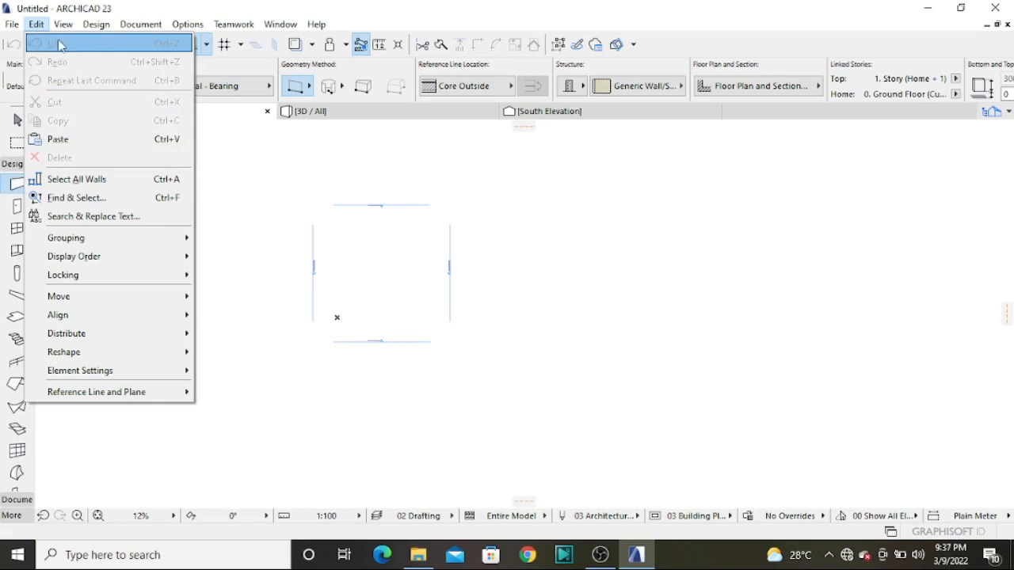
pyautogui.moveTo(95, 25)
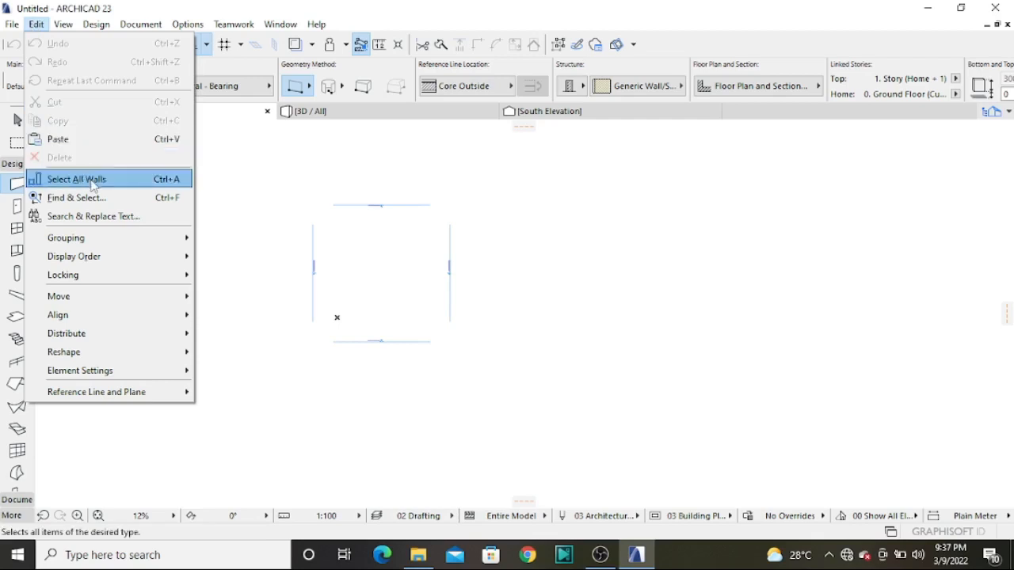
pyautogui.moveTo(97, 252)
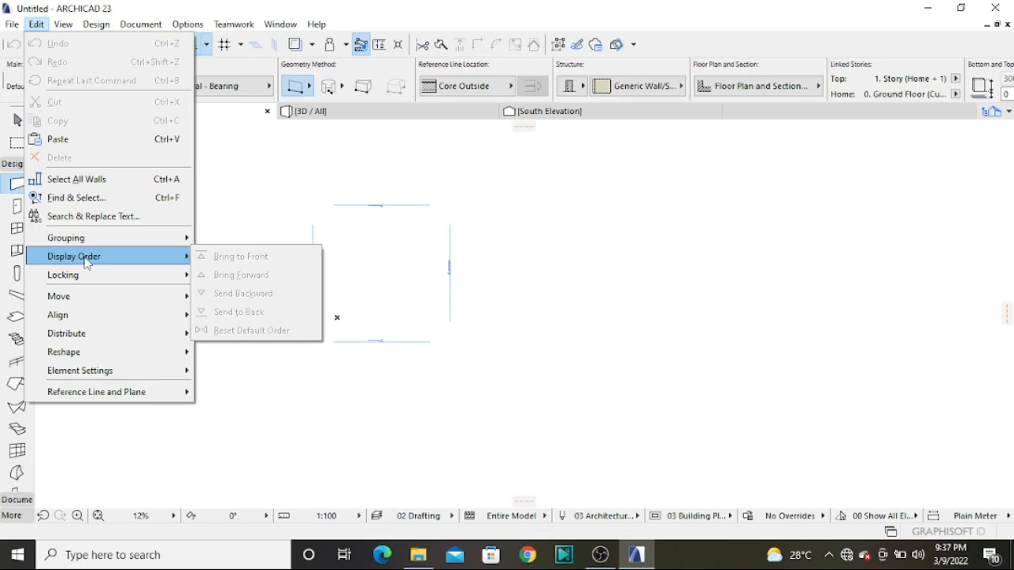
pyautogui.moveTo(106, 275)
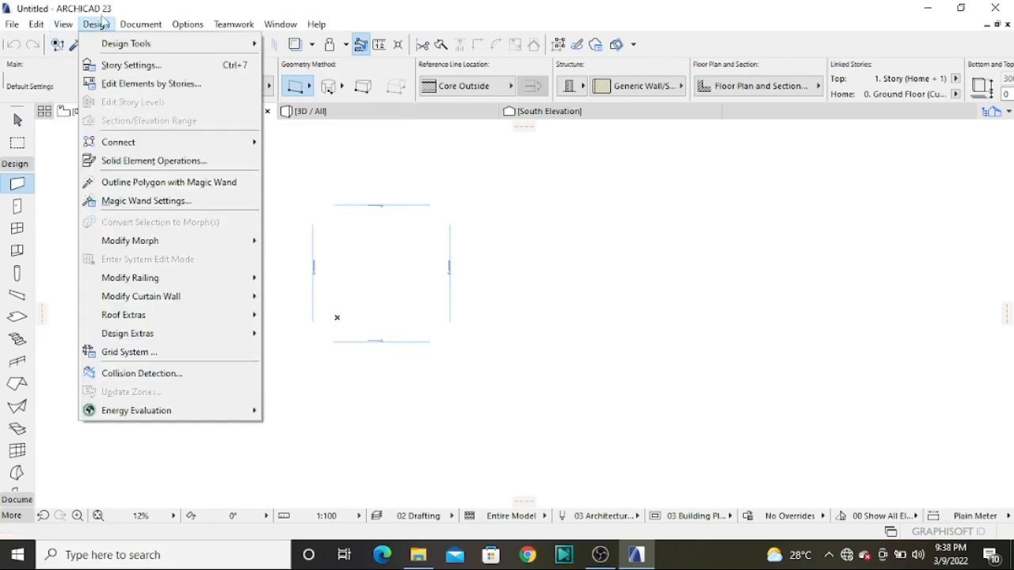
# Examine the design commands such as story settings and element connections, and the documentation commands such as pen sets, layout book and markup tools
pyautogui.moveTo(99, 27)
pyautogui.moveTo(151, 46)
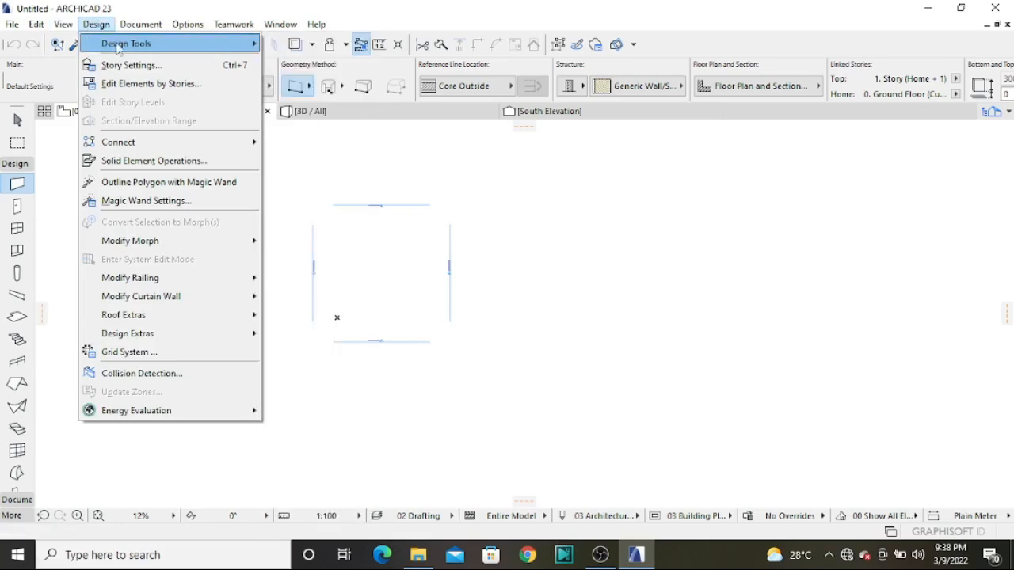
pyautogui.moveTo(119, 46)
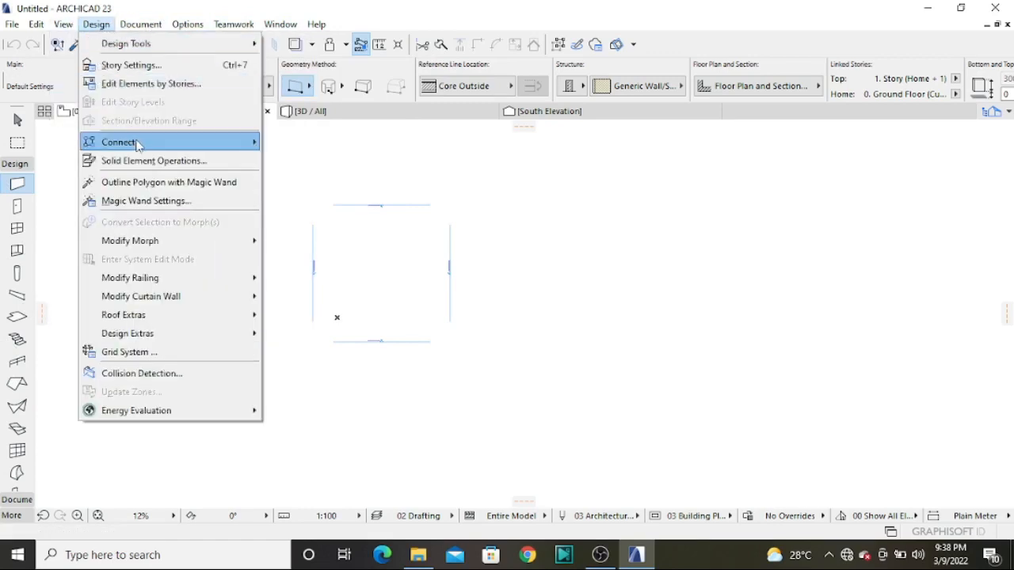
pyautogui.moveTo(136, 147)
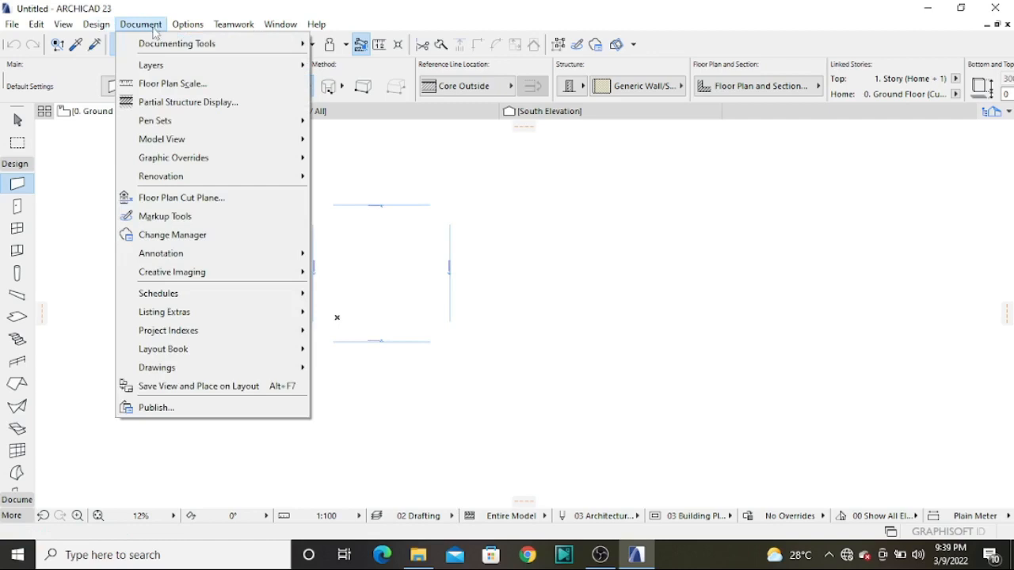
pyautogui.moveTo(184, 271)
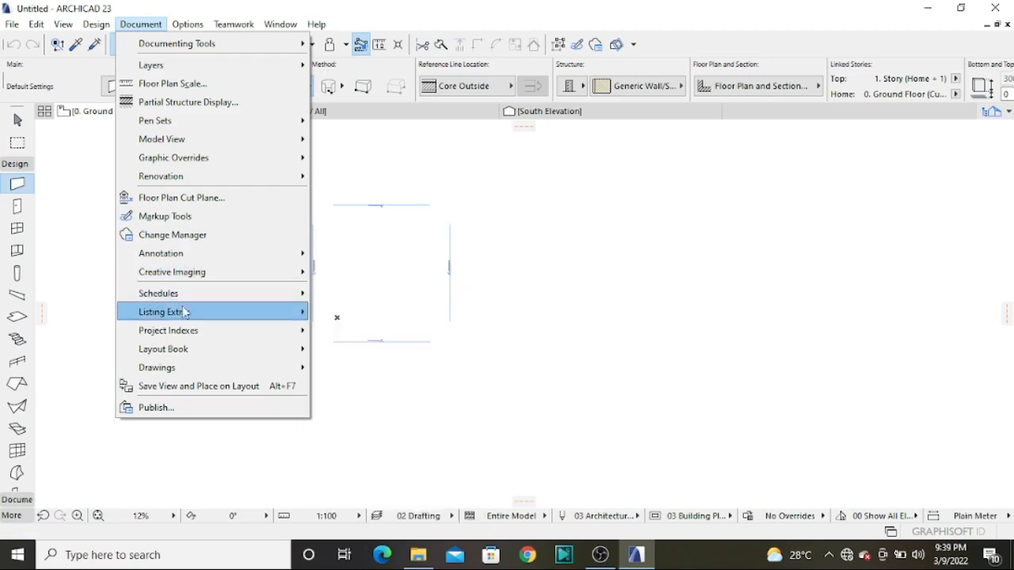
pyautogui.moveTo(196, 297)
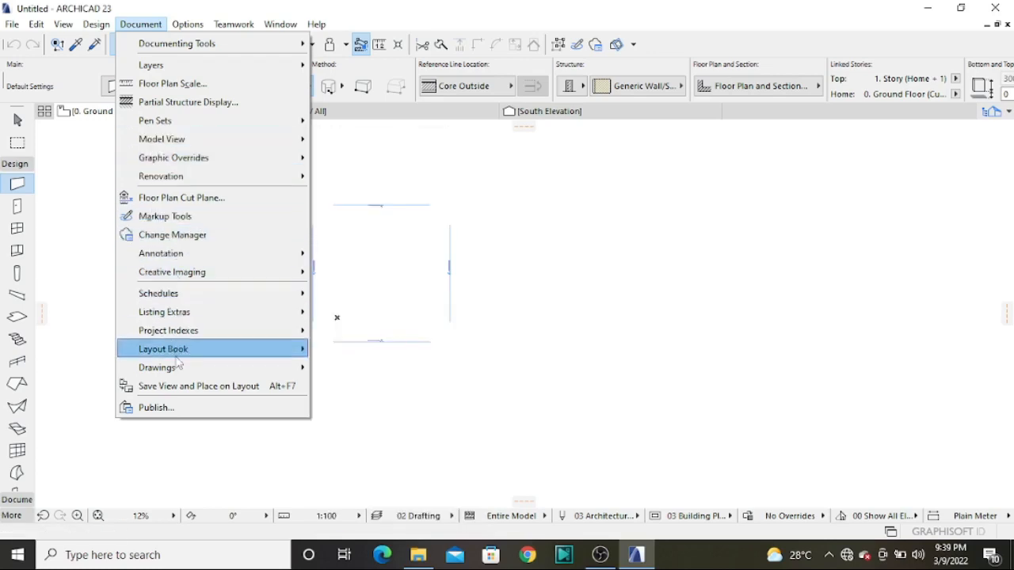
pyautogui.moveTo(190, 379)
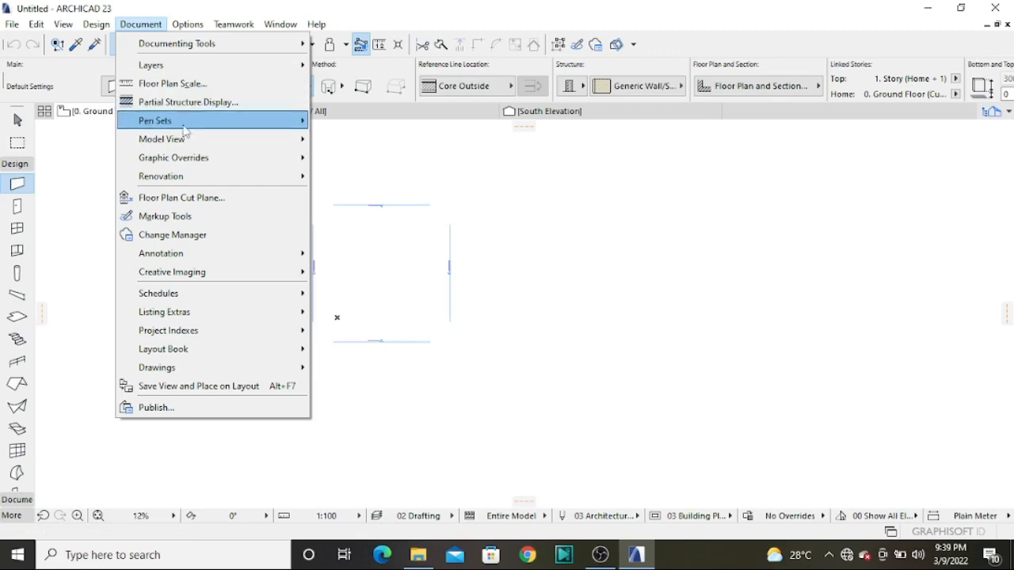
pyautogui.moveTo(213, 140)
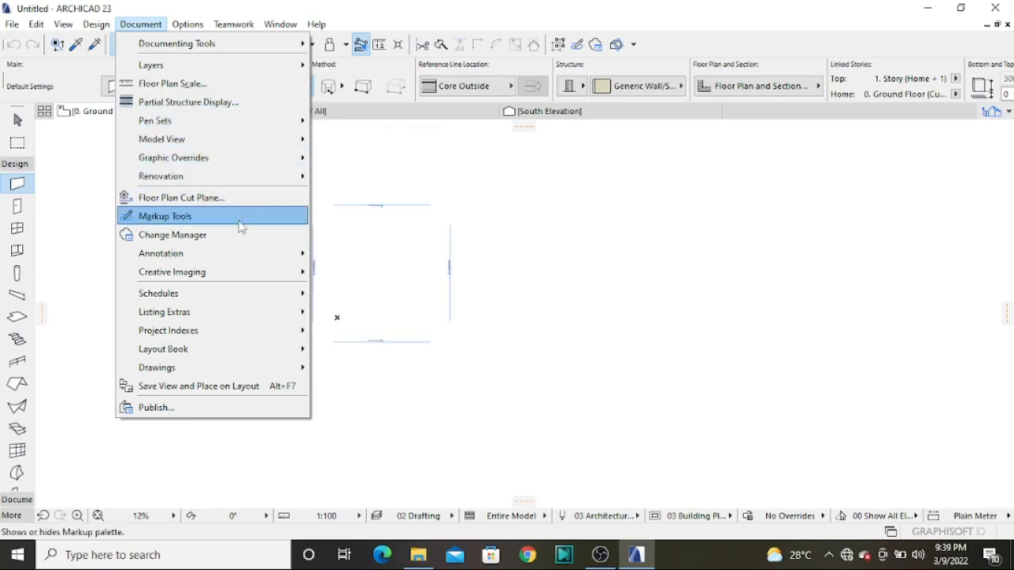
# Look over the project options and review the working units for length, area, volume, angle and layout
pyautogui.click(188, 25)
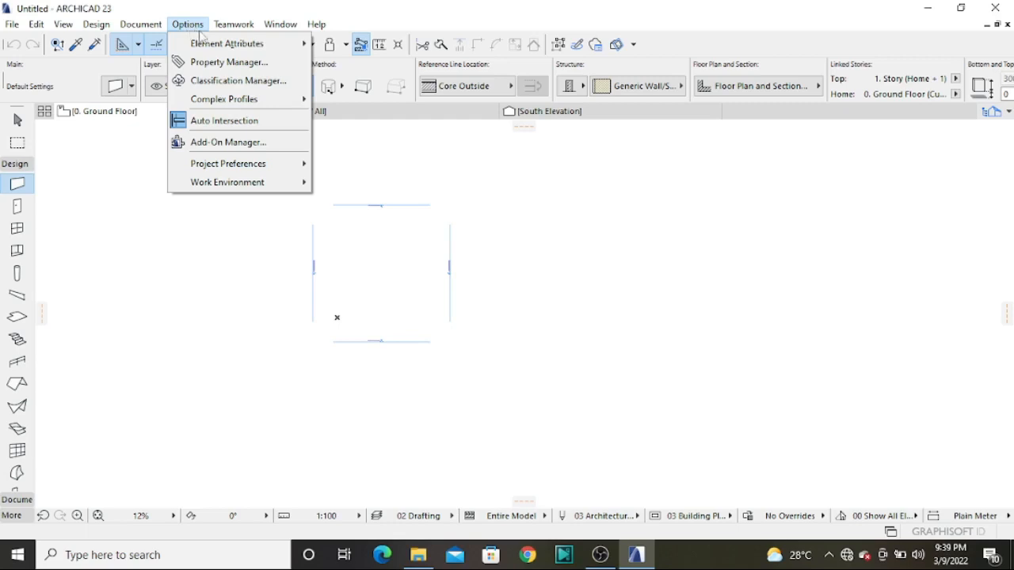
pyautogui.moveTo(208, 46)
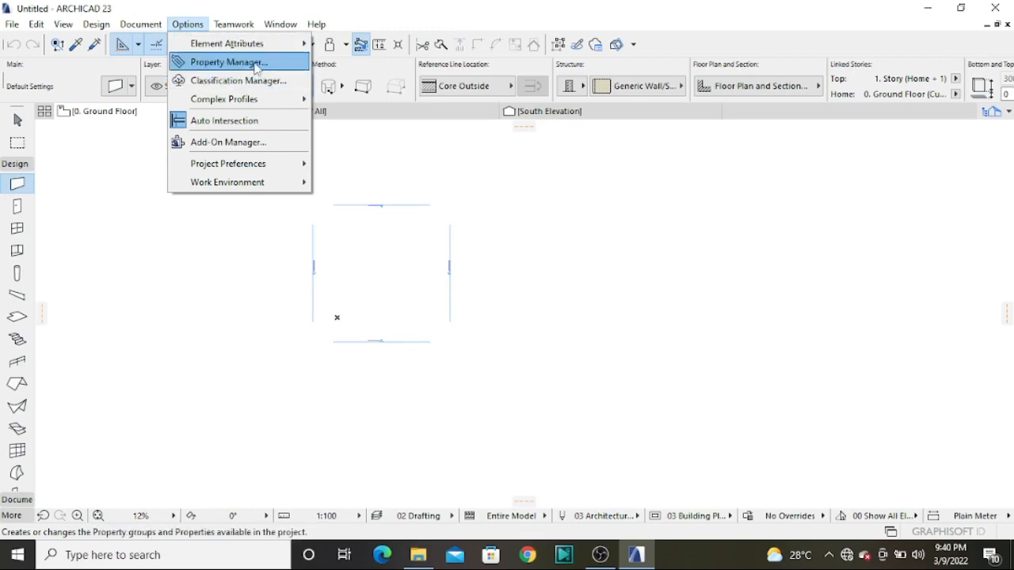
pyautogui.moveTo(231, 105)
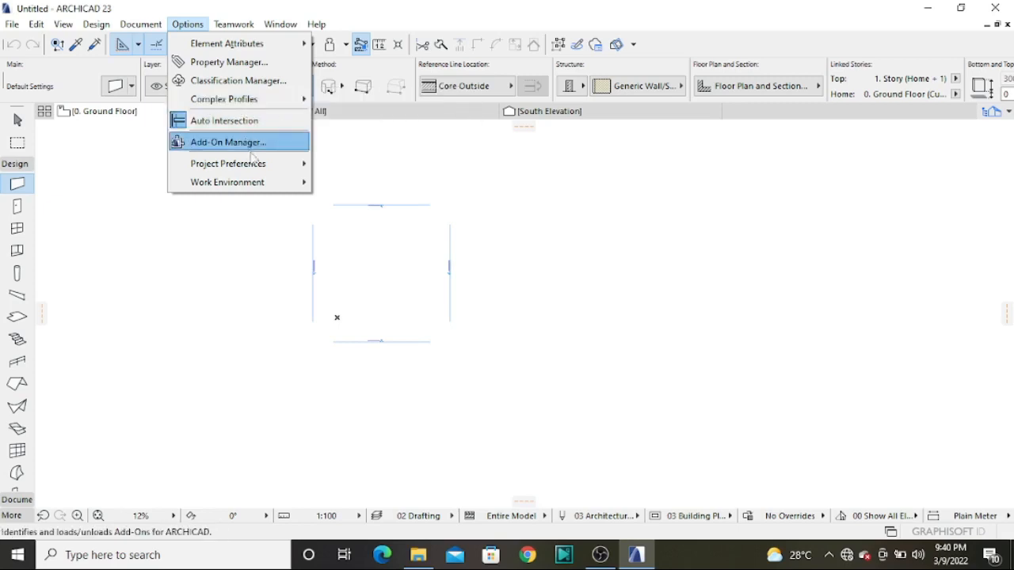
pyautogui.moveTo(265, 169)
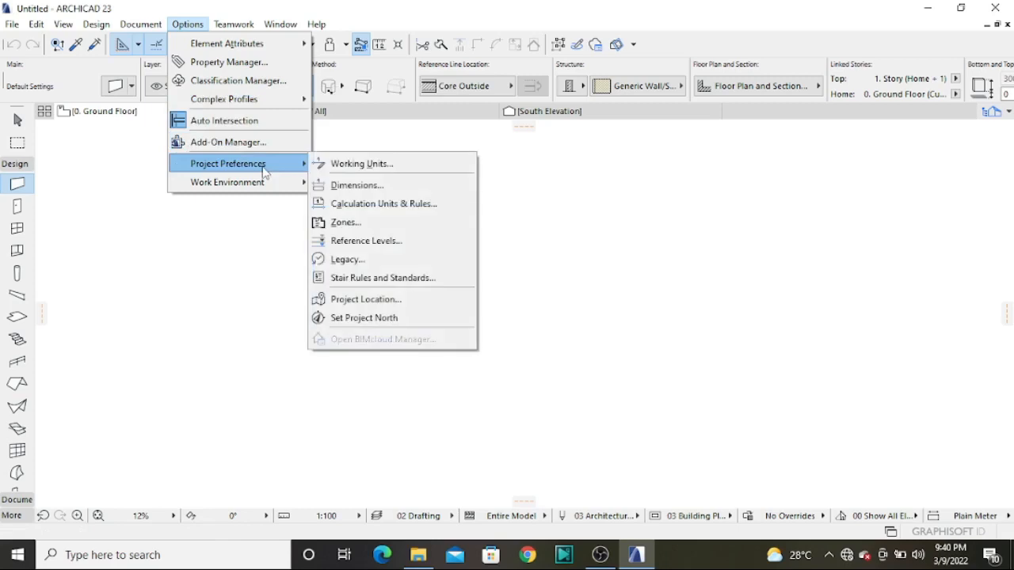
pyautogui.click(354, 166)
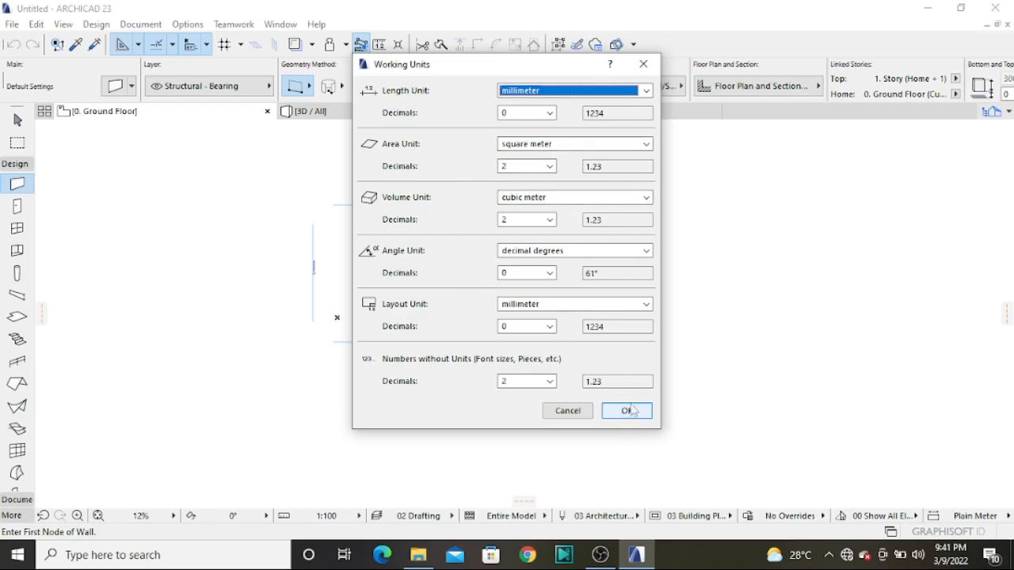
pyautogui.click(643, 63)
# Set the project's dimension standard to Plain Millimeter
pyautogui.click(190, 24)
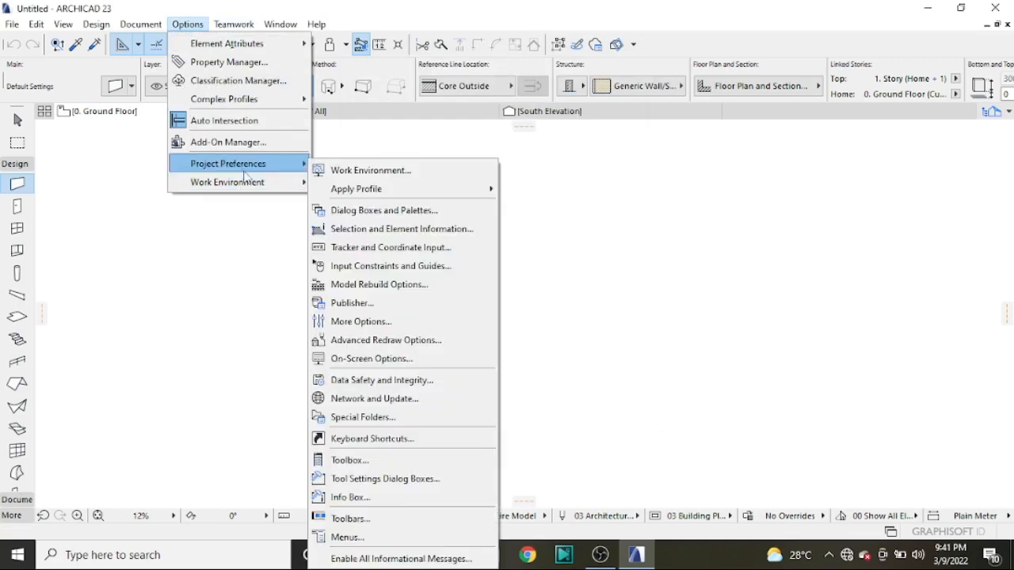
pyautogui.moveTo(247, 168)
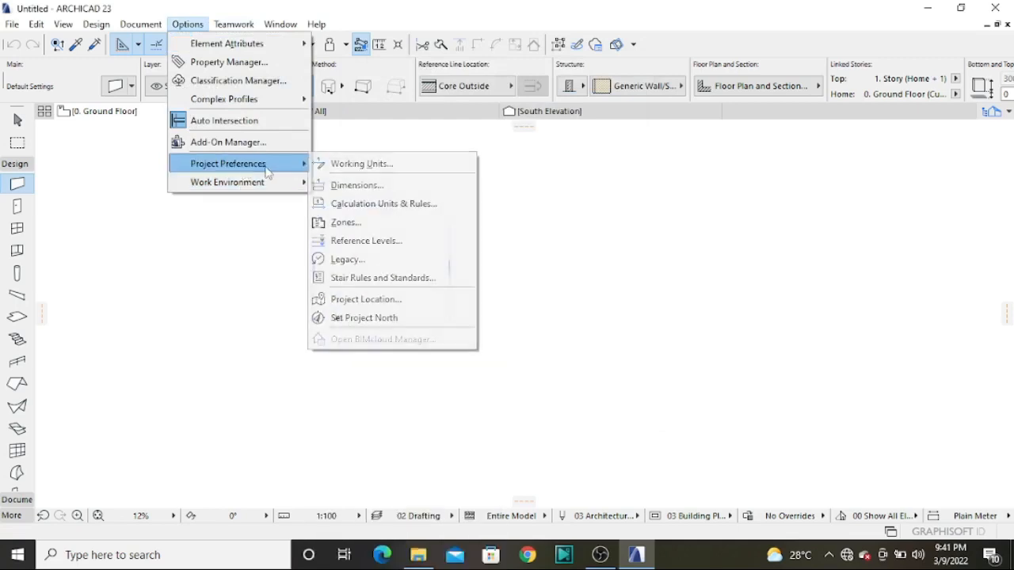
pyautogui.click(356, 186)
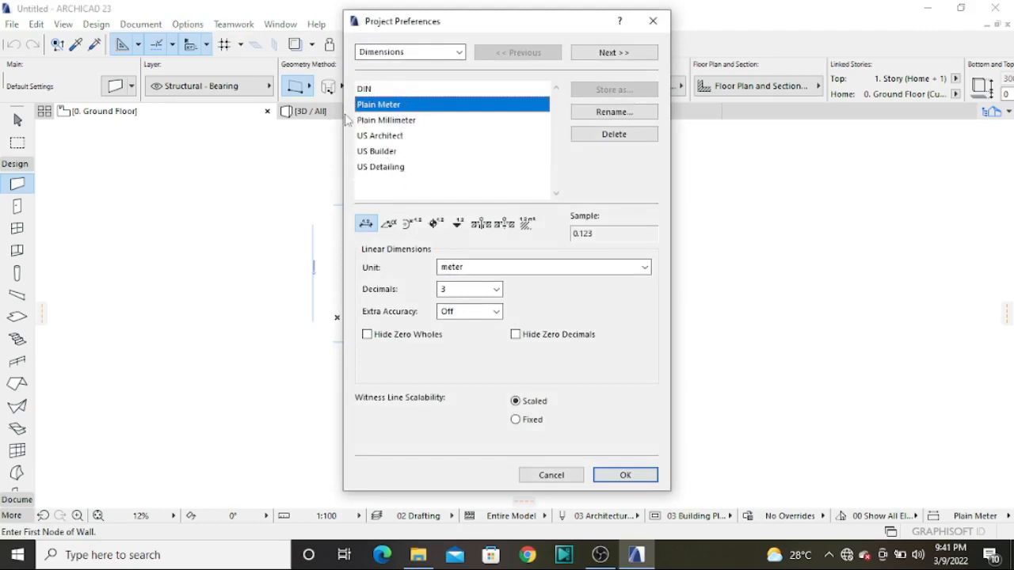
pyautogui.click(393, 123)
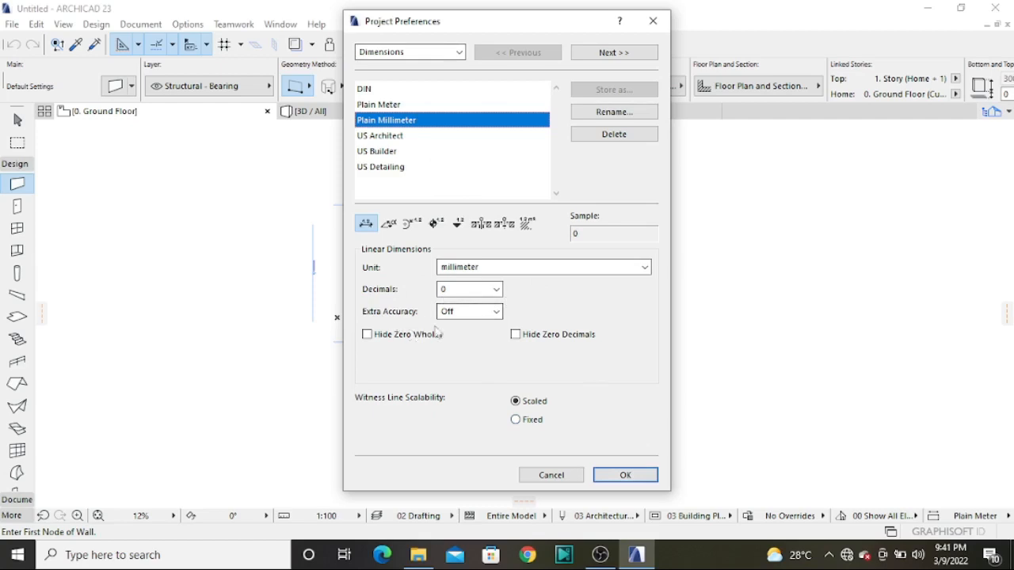
pyautogui.click(625, 475)
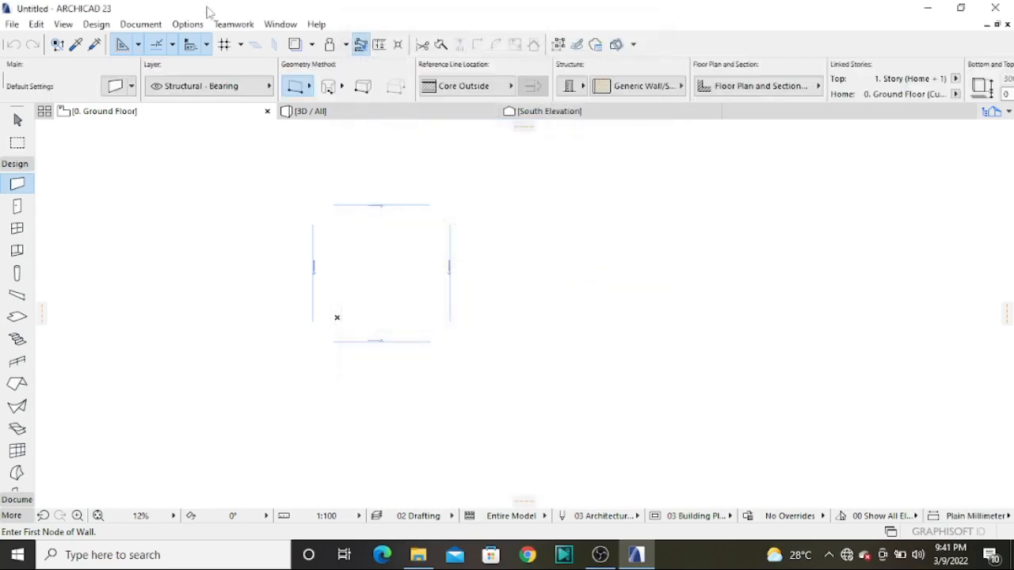
# Examine the work environment customization options and the available teamwork, window and help commands
pyautogui.click(188, 25)
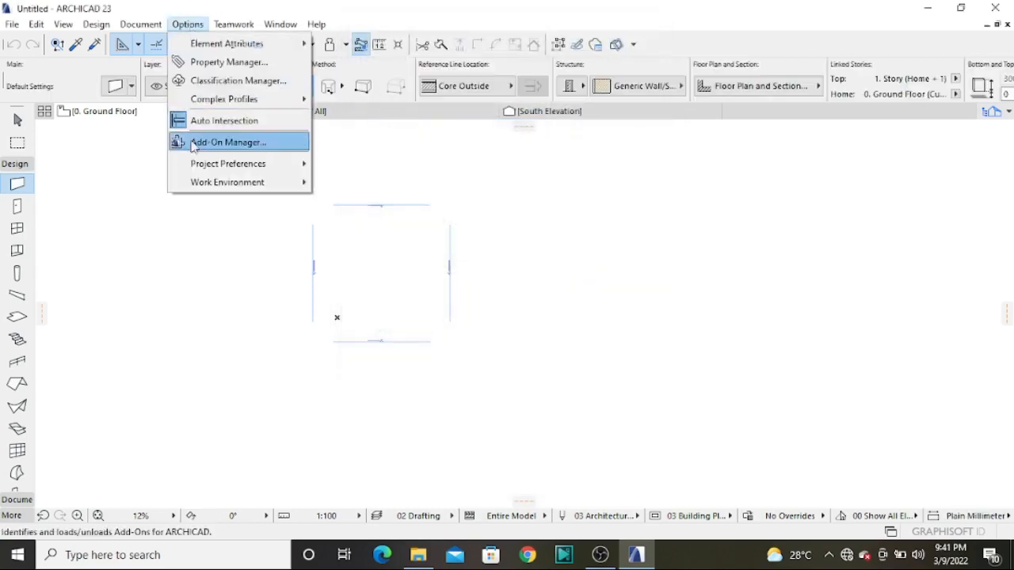
pyautogui.moveTo(283, 183)
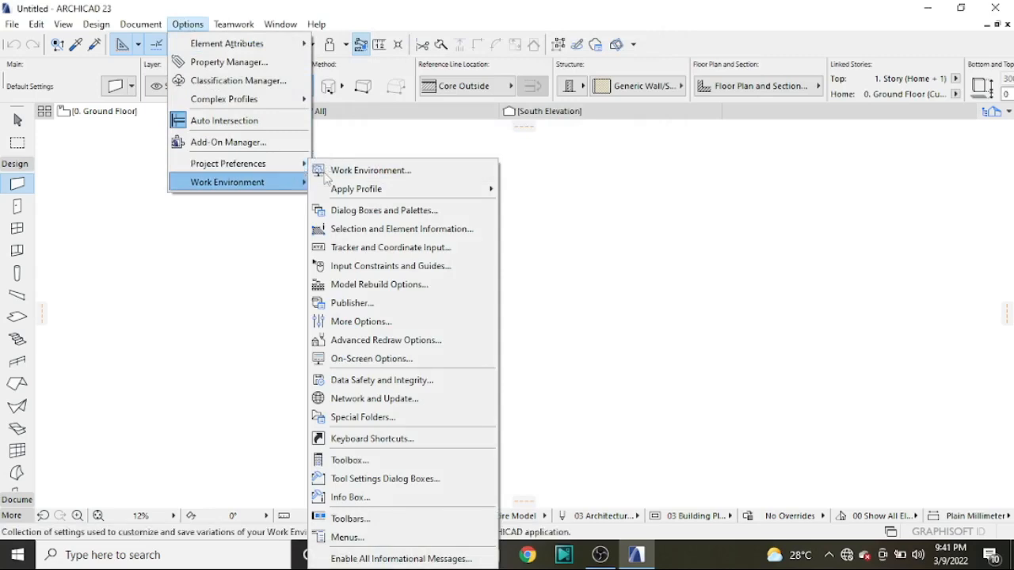
pyautogui.moveTo(467, 191)
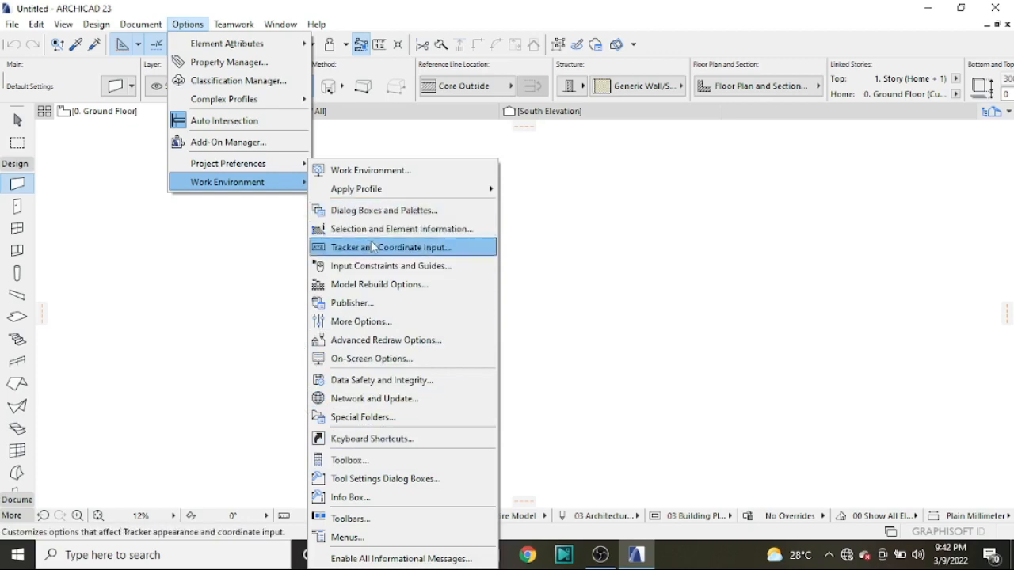
pyautogui.moveTo(229, 26)
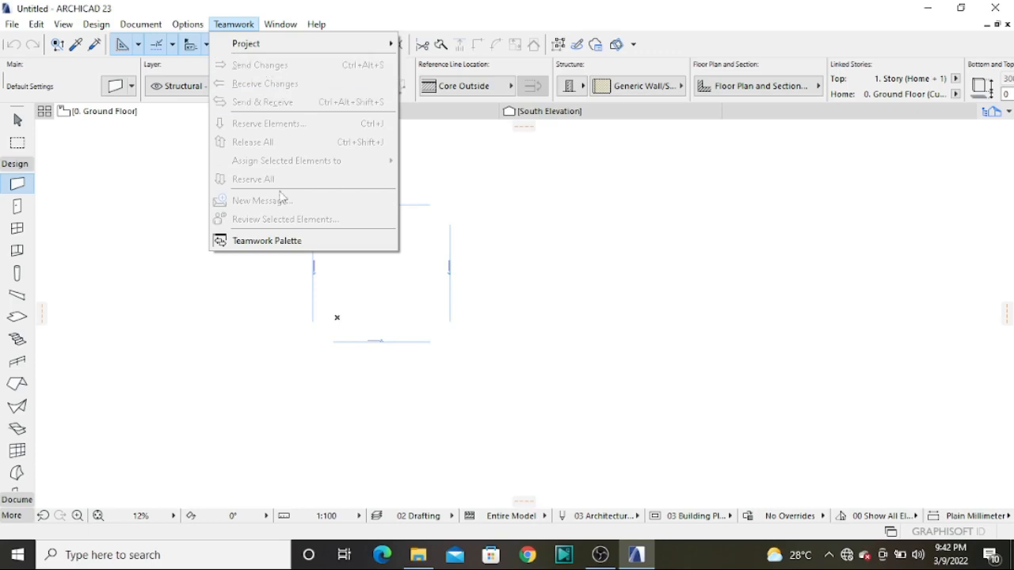
pyautogui.moveTo(275, 30)
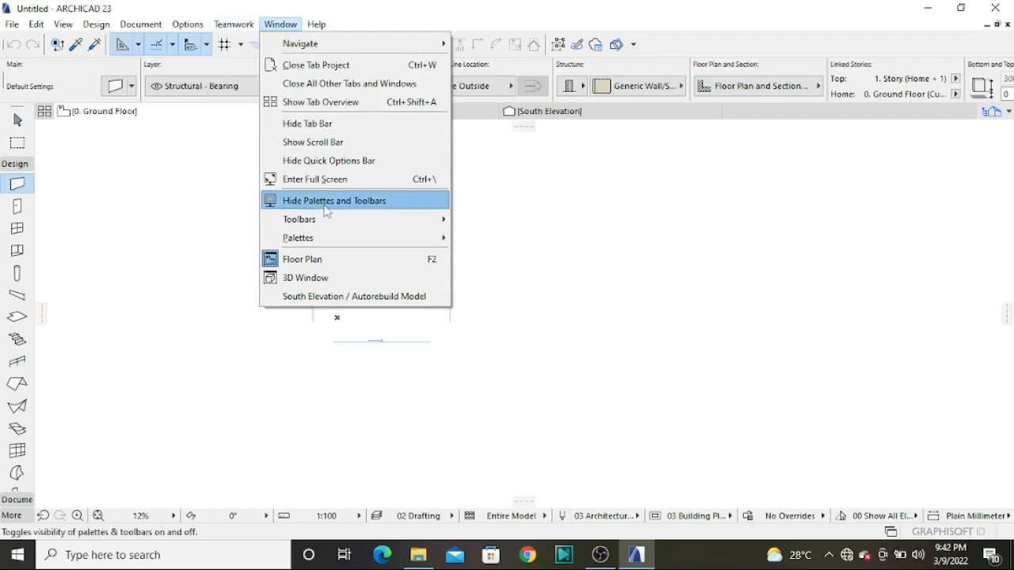
pyautogui.moveTo(344, 248)
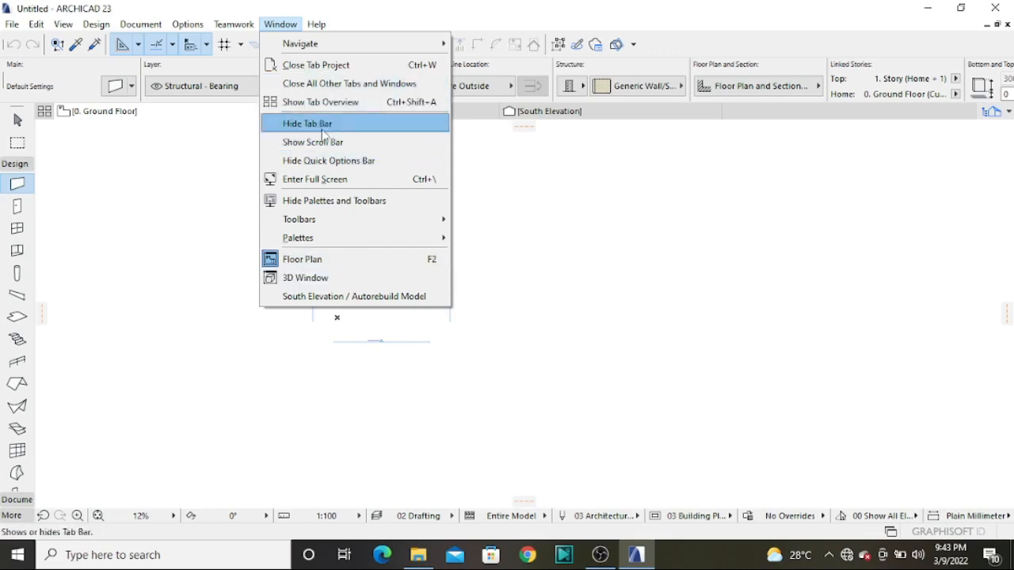
pyautogui.moveTo(316, 25)
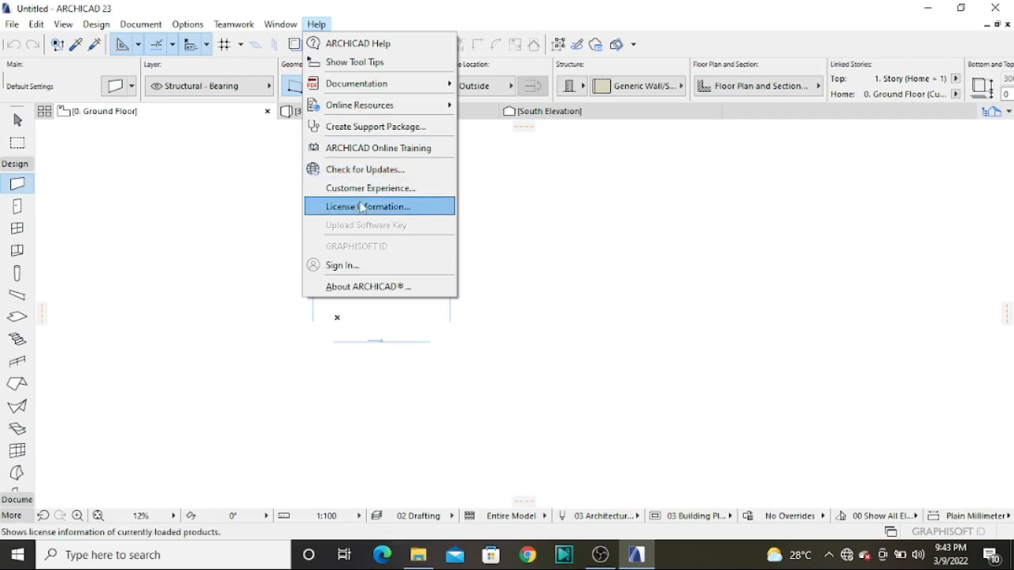
pyautogui.click(602, 251)
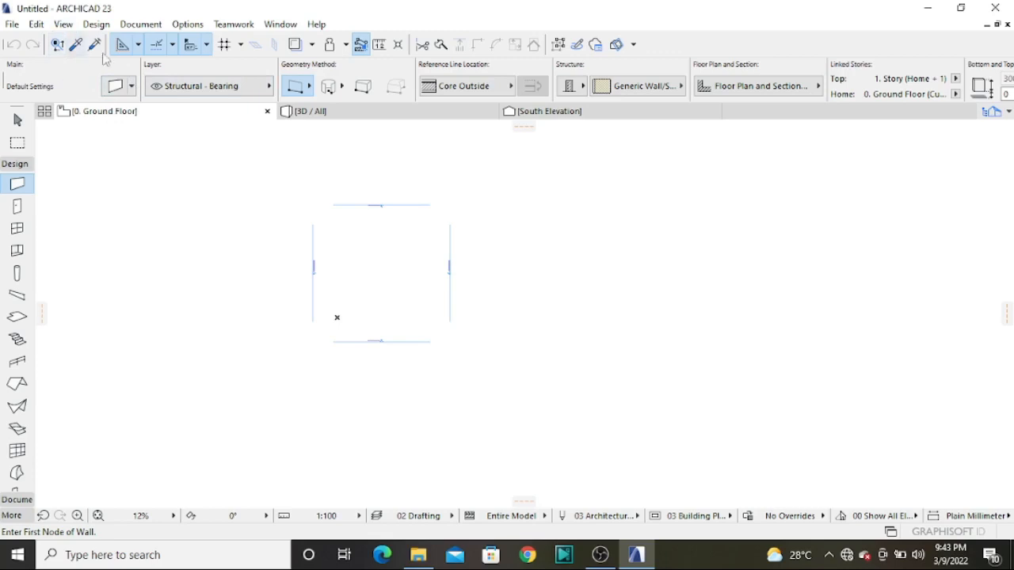
# Review the grid snapping and editing plane options and the trace reference options
pyautogui.click(241, 46)
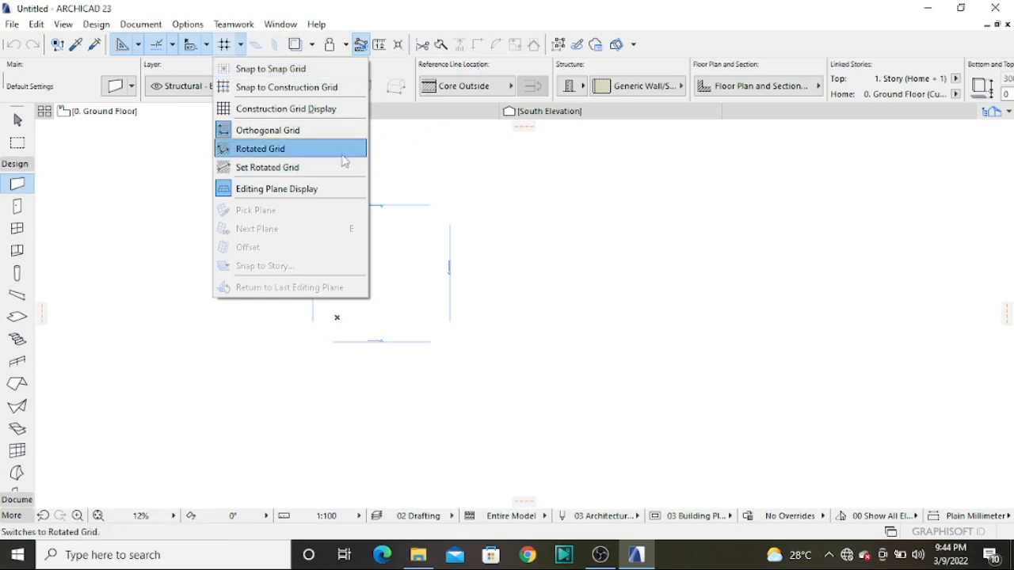
pyautogui.click(410, 152)
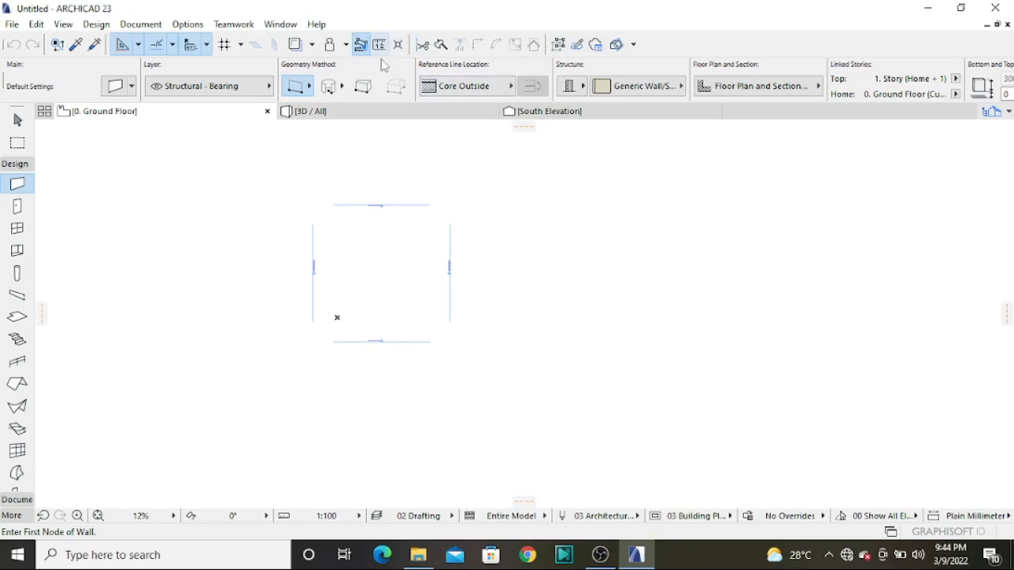
pyautogui.click(313, 47)
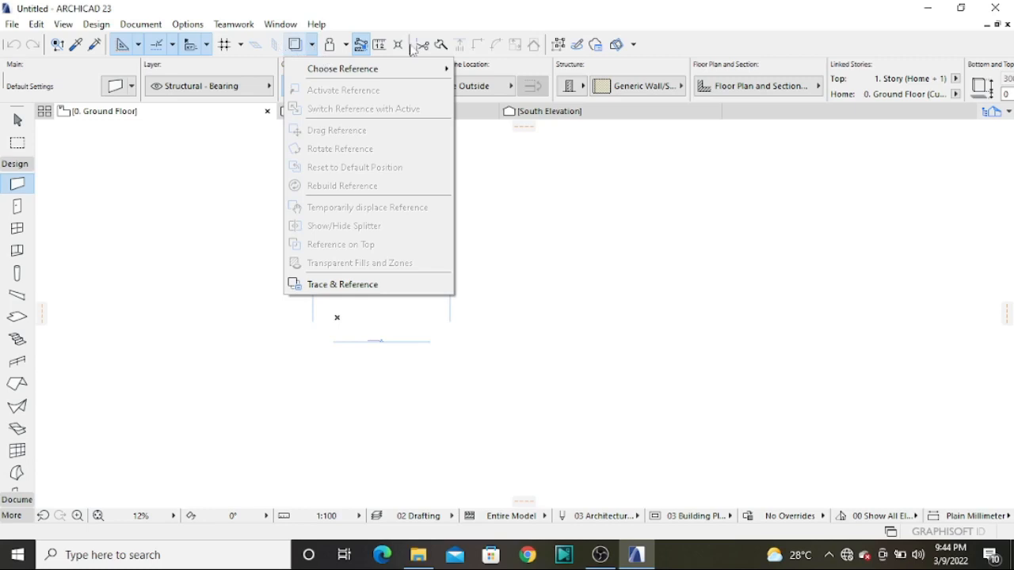
# Look through the design tools in the toolbox and review the default settings of the Door and Window tools
pyautogui.click(543, 241)
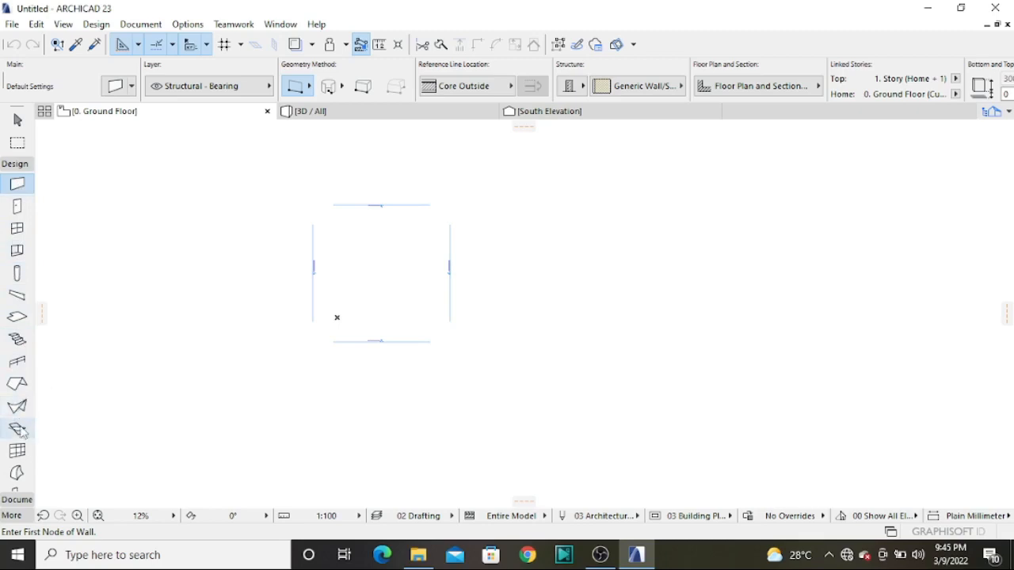
pyautogui.scroll(-3, 18, 475)
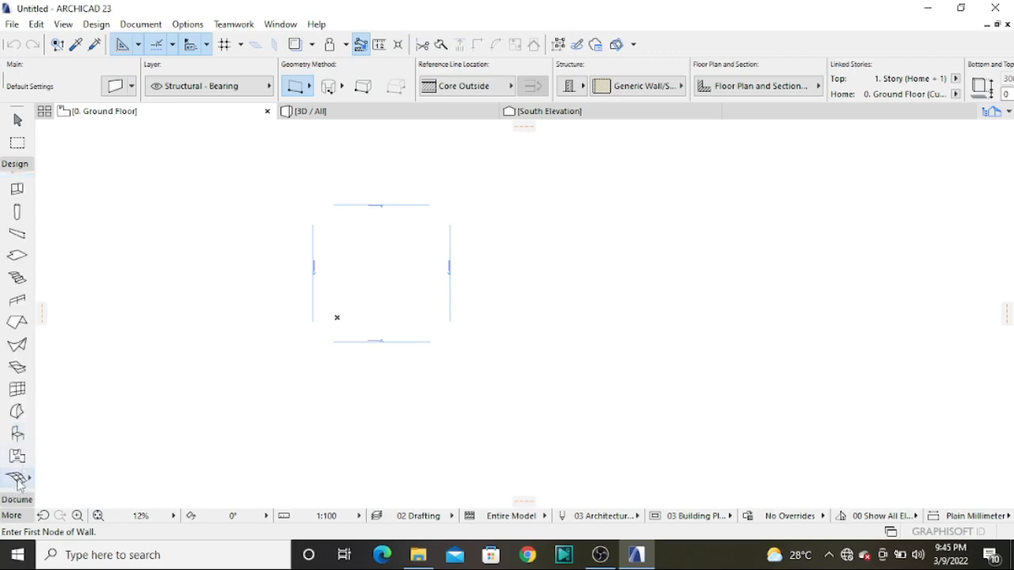
pyautogui.scroll(3, 17, 479)
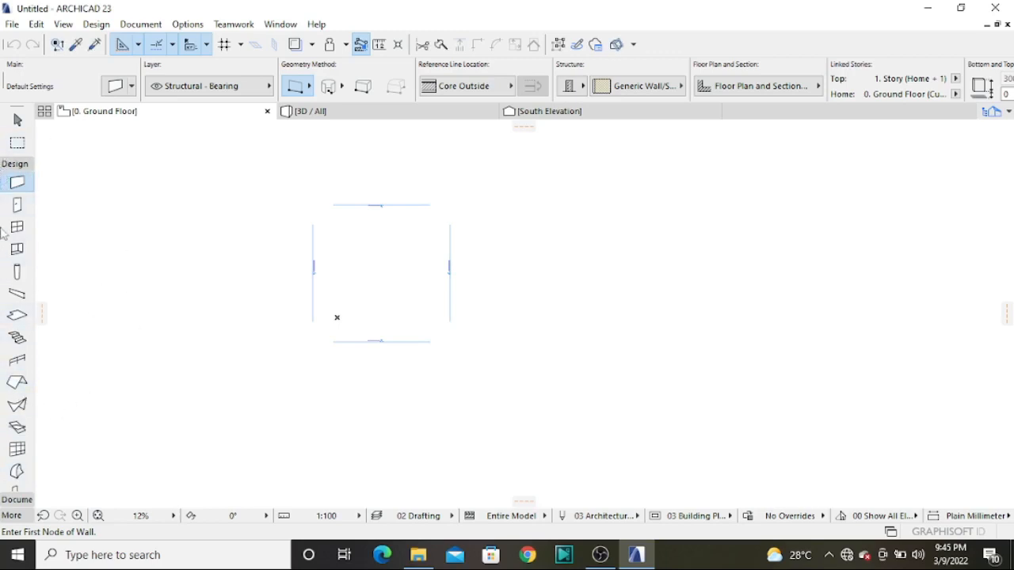
pyautogui.click(16, 205)
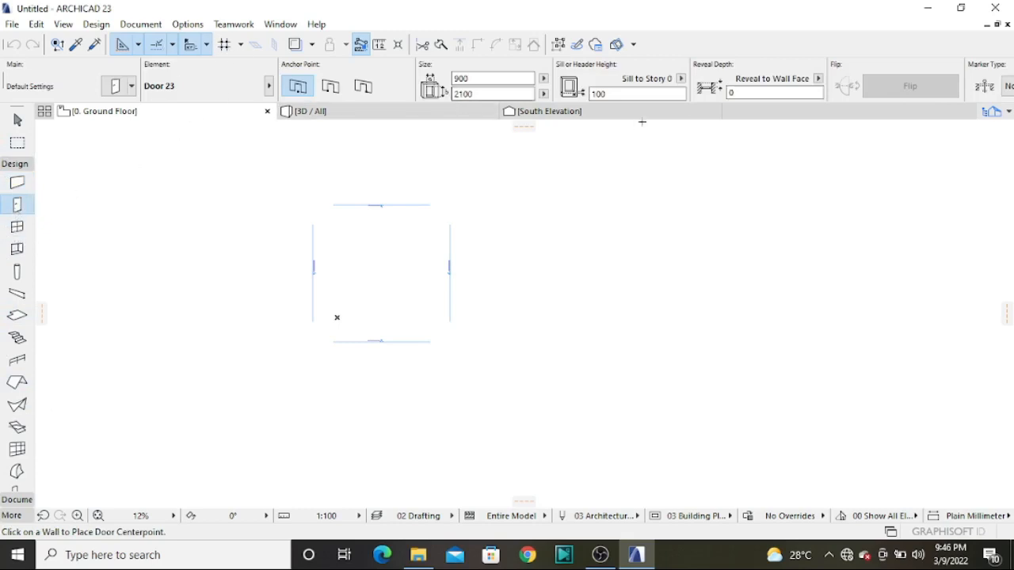
pyautogui.click(17, 227)
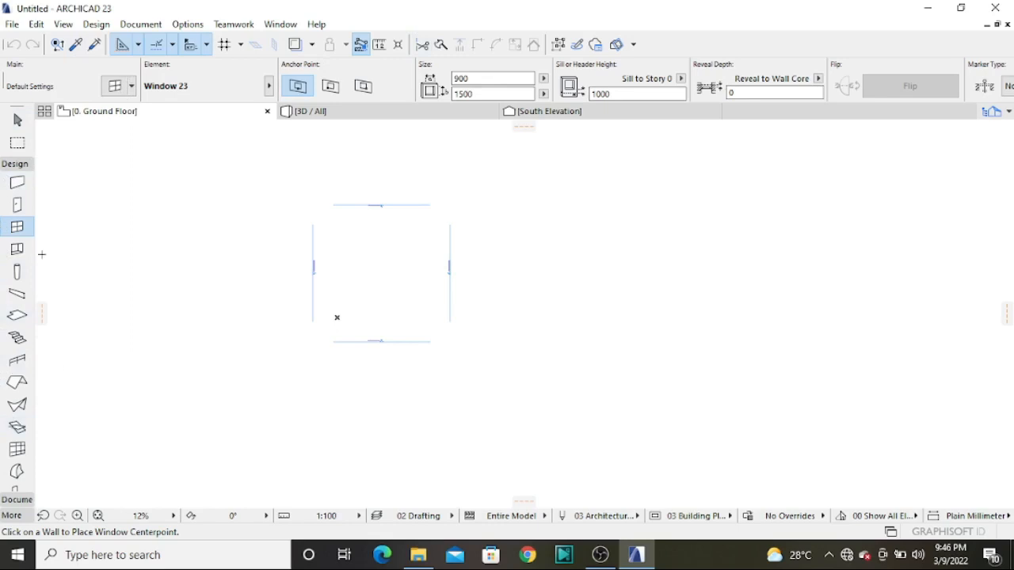
# Open the Wall tool's default settings and compare the basic, composite and complex profile structure types
pyautogui.click(17, 183)
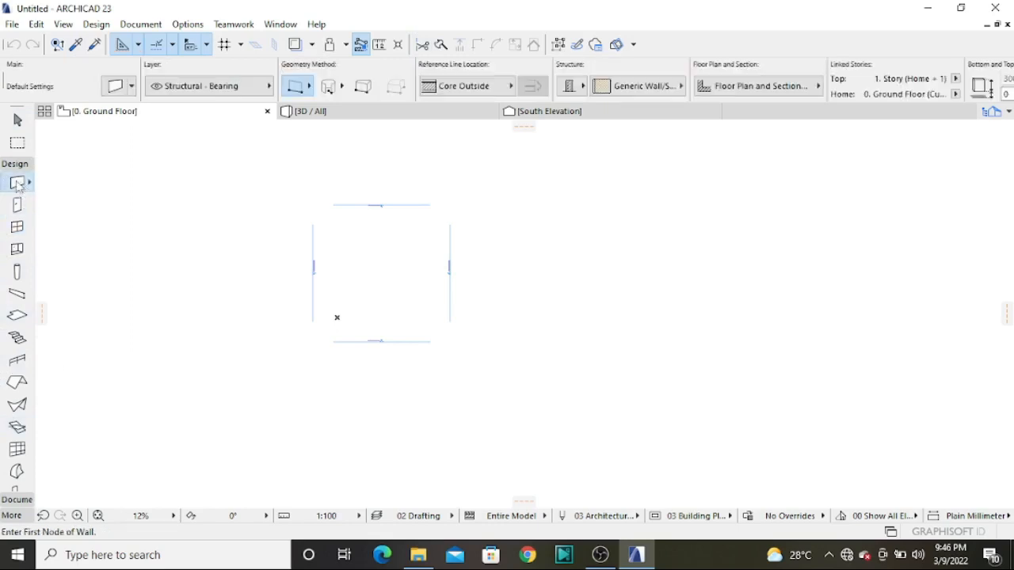
pyautogui.doubleClick(18, 183)
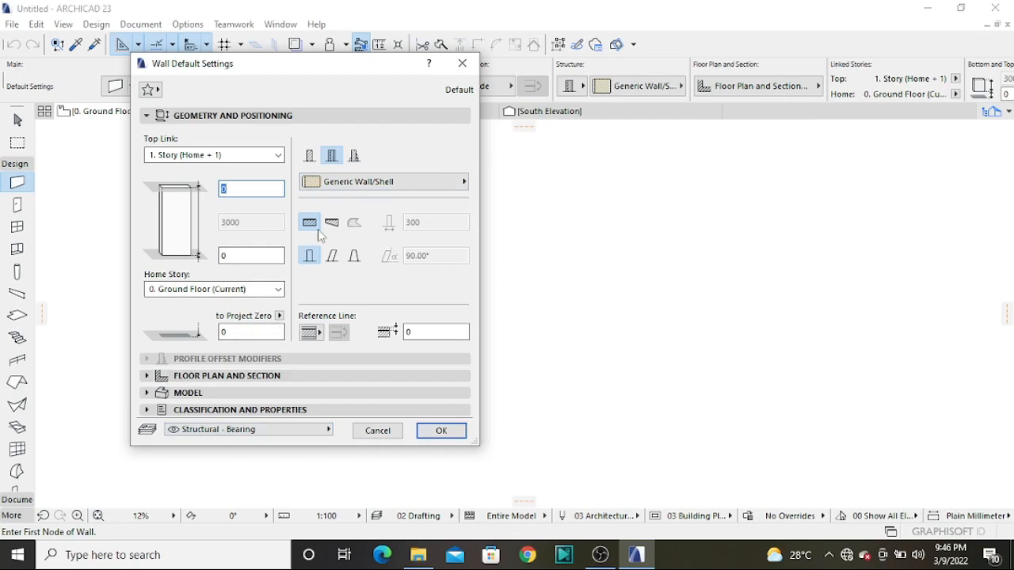
pyautogui.click(354, 156)
pyautogui.click(310, 157)
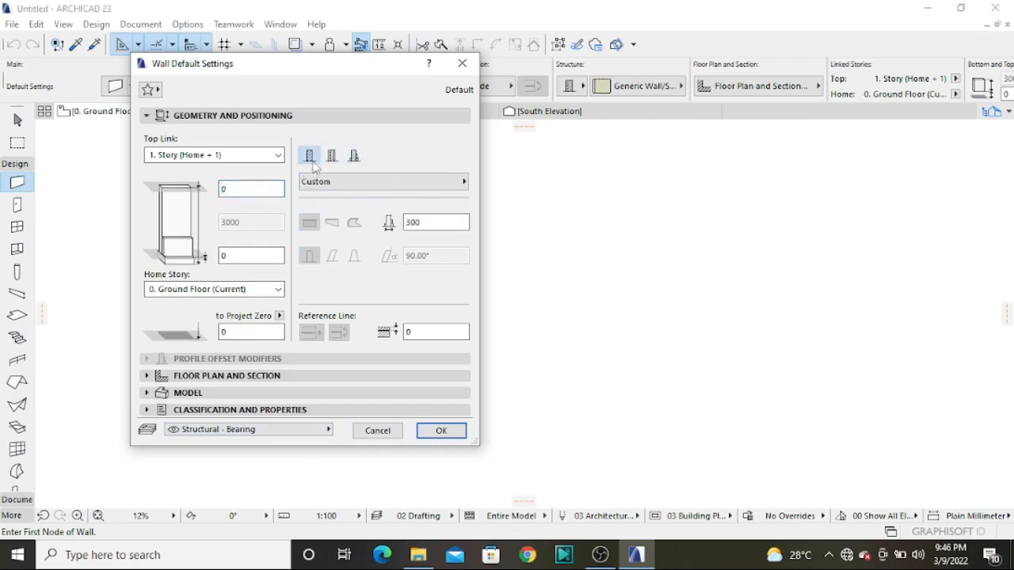
pyautogui.click(331, 156)
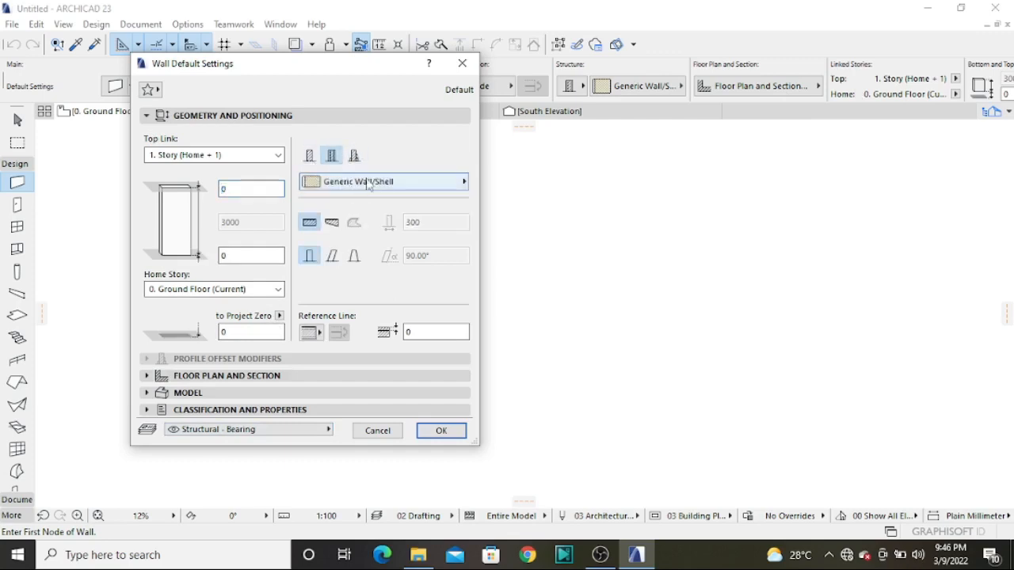
pyautogui.click(354, 156)
pyautogui.click(310, 158)
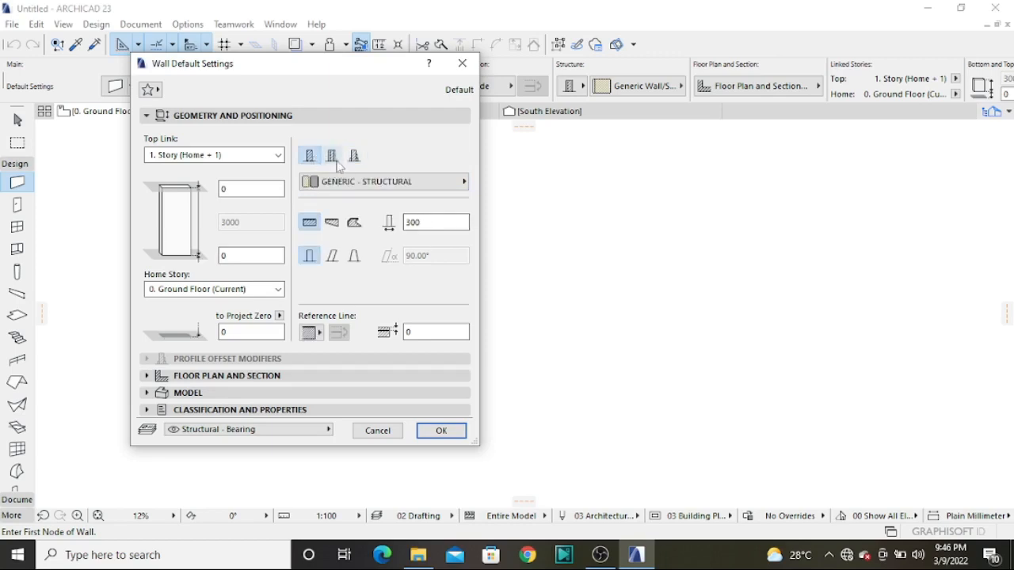
pyautogui.click(333, 156)
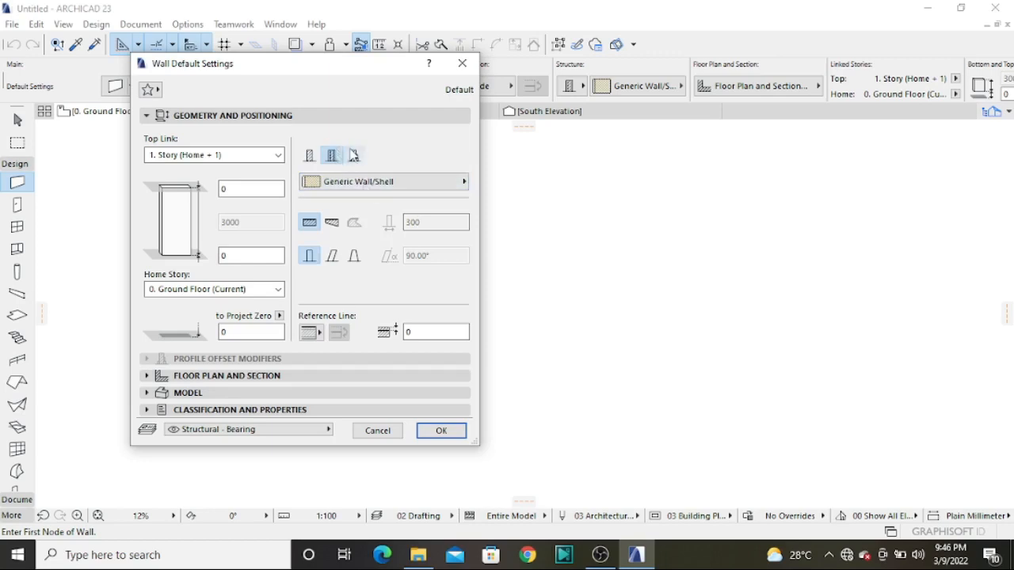
pyautogui.click(355, 157)
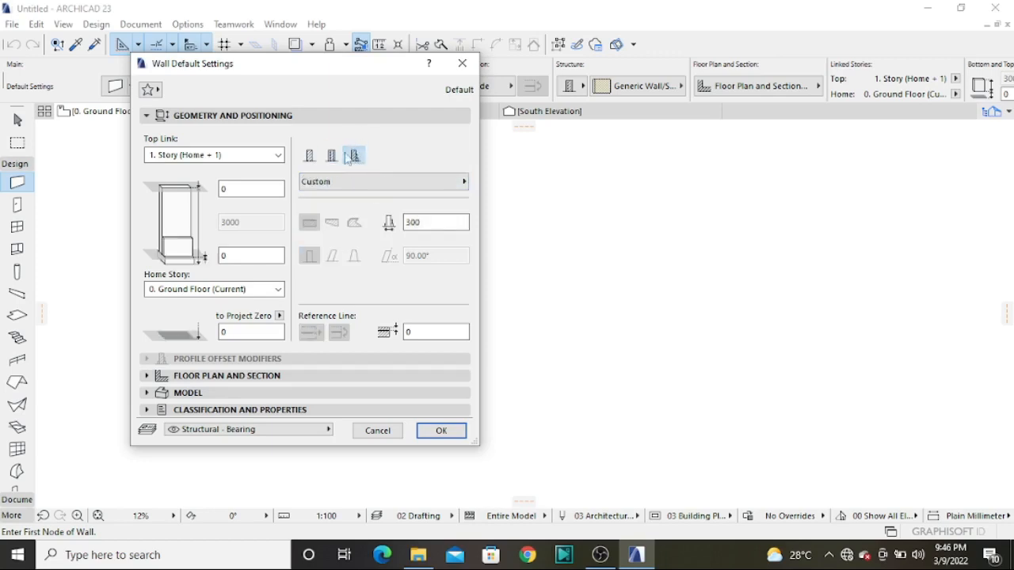
# Give the default wall a basic GENERIC - STRUCTURAL structure with a thickness of 200 mm
pyautogui.click(310, 156)
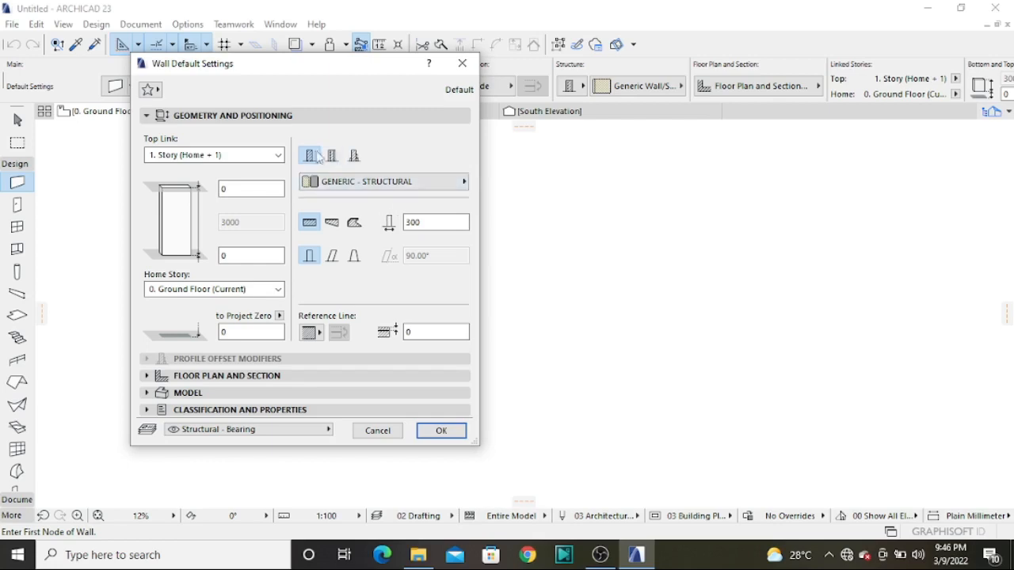
pyautogui.doubleClick(428, 224)
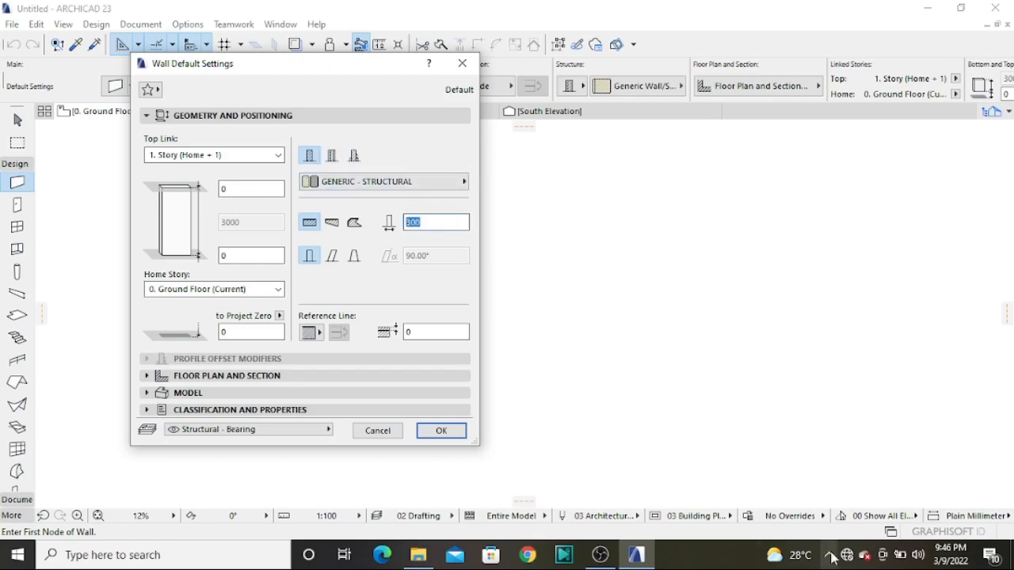
pyautogui.write('20')
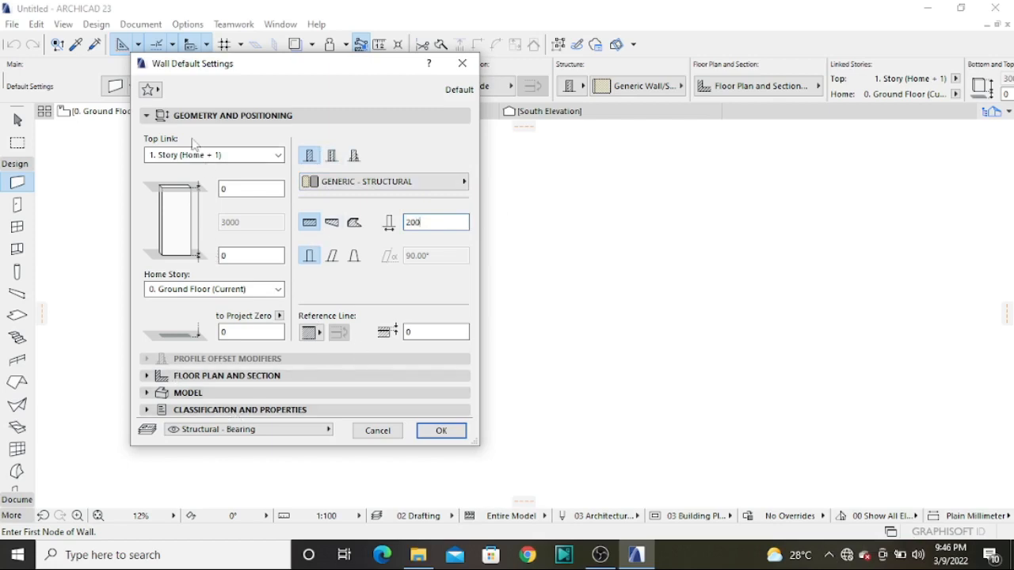
# Review the default wall's floor plan and section settings, and enable the surface overrides for all three wall surfaces in the model settings
pyautogui.click(230, 376)
pyautogui.scroll(-3, 335, 424)
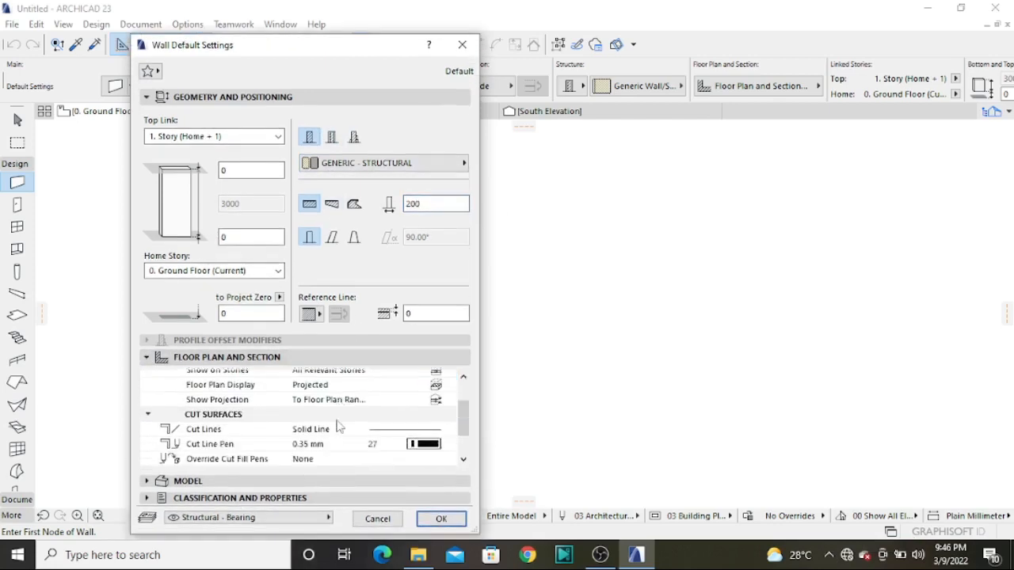
pyautogui.click(261, 481)
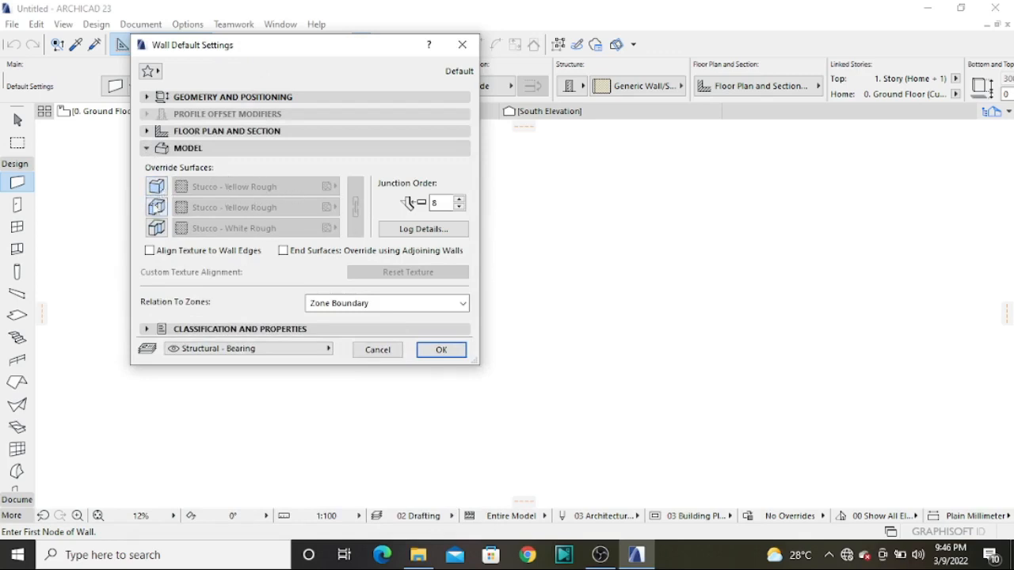
pyautogui.click(158, 187)
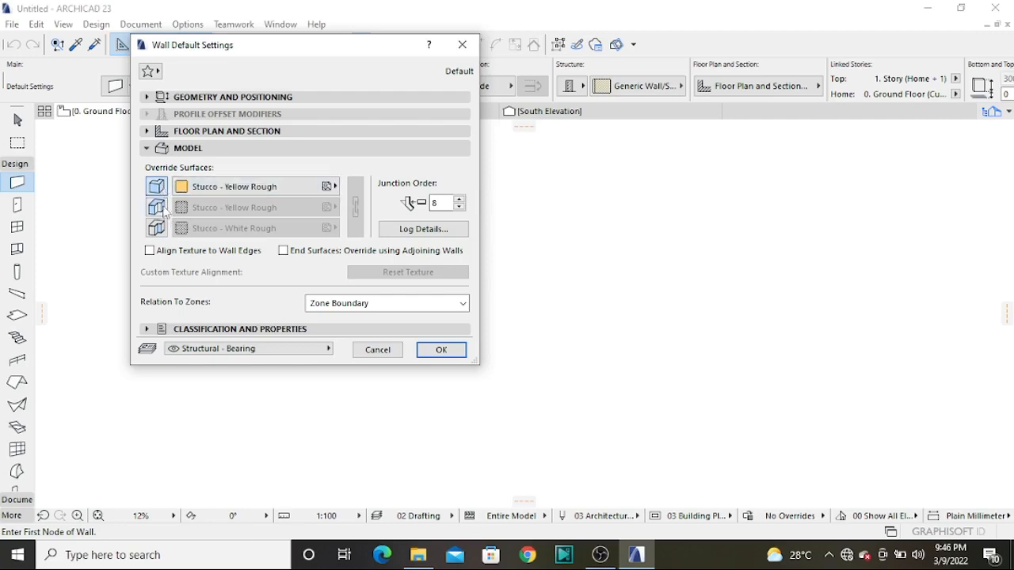
pyautogui.click(157, 207)
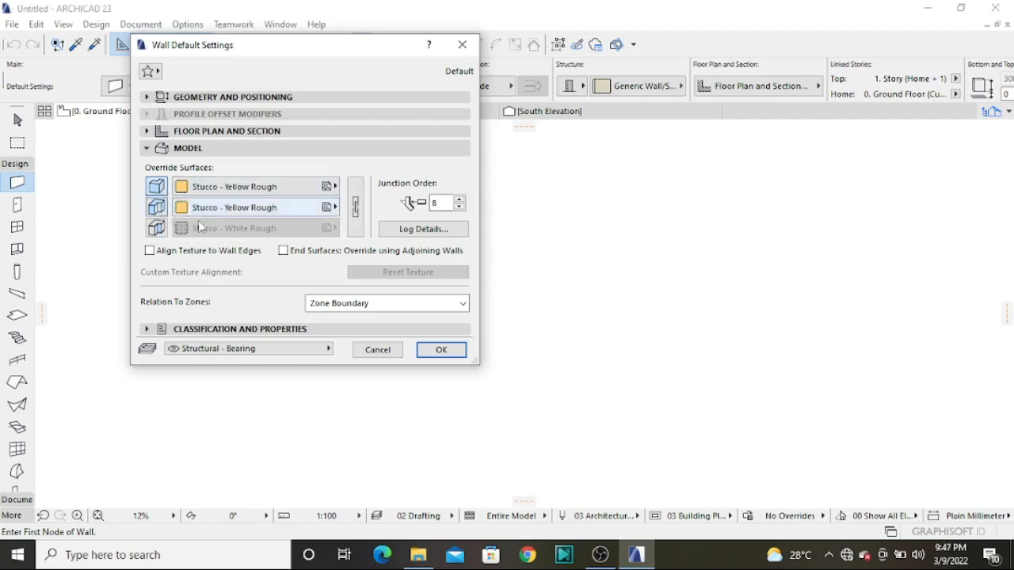
pyautogui.click(157, 228)
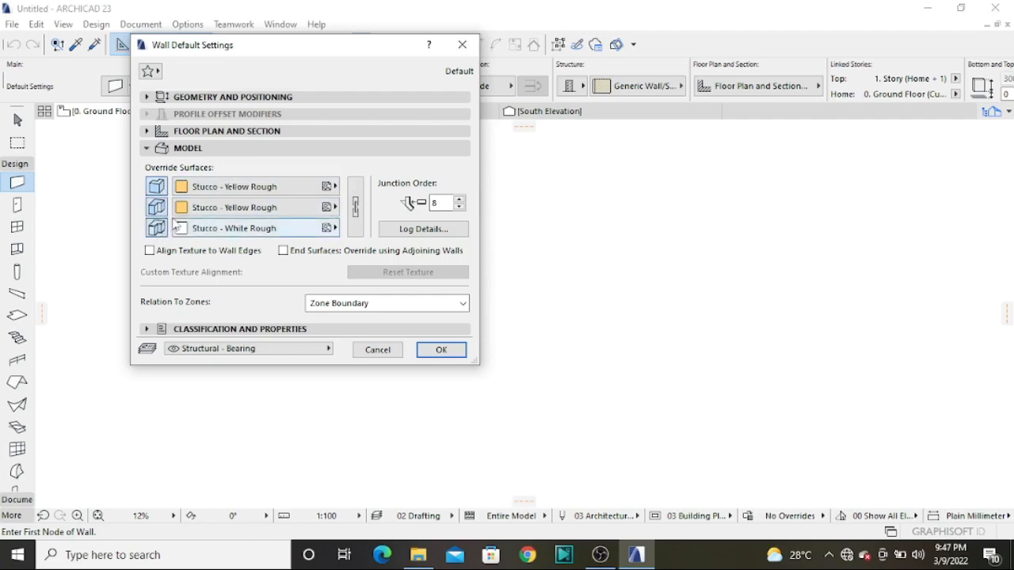
# Set the first override surface to Paint - Vermilion, and try linking all three surfaces before unlinking them again
pyautogui.click(357, 215)
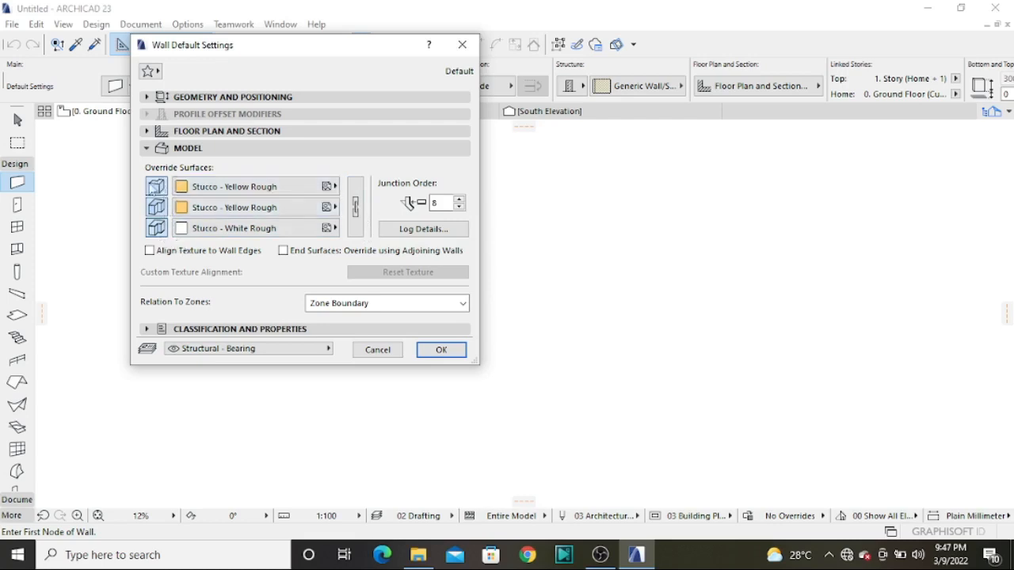
pyautogui.click(307, 188)
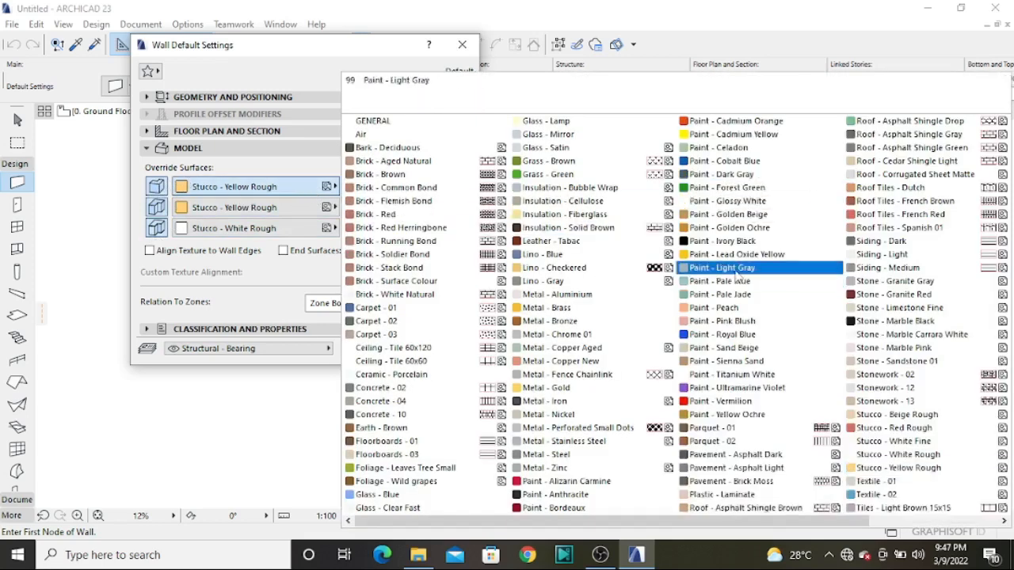
pyautogui.click(712, 402)
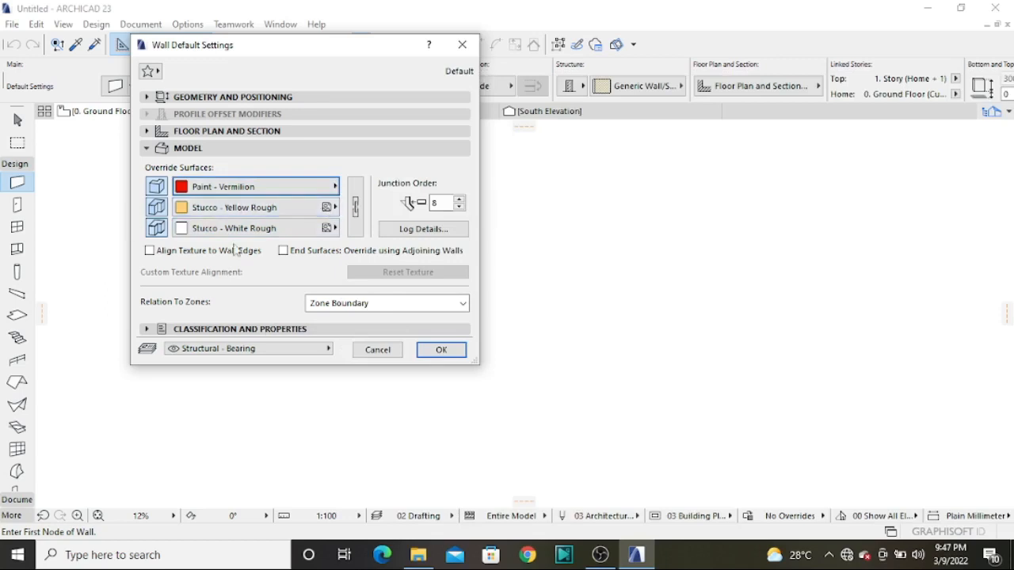
pyautogui.click(357, 208)
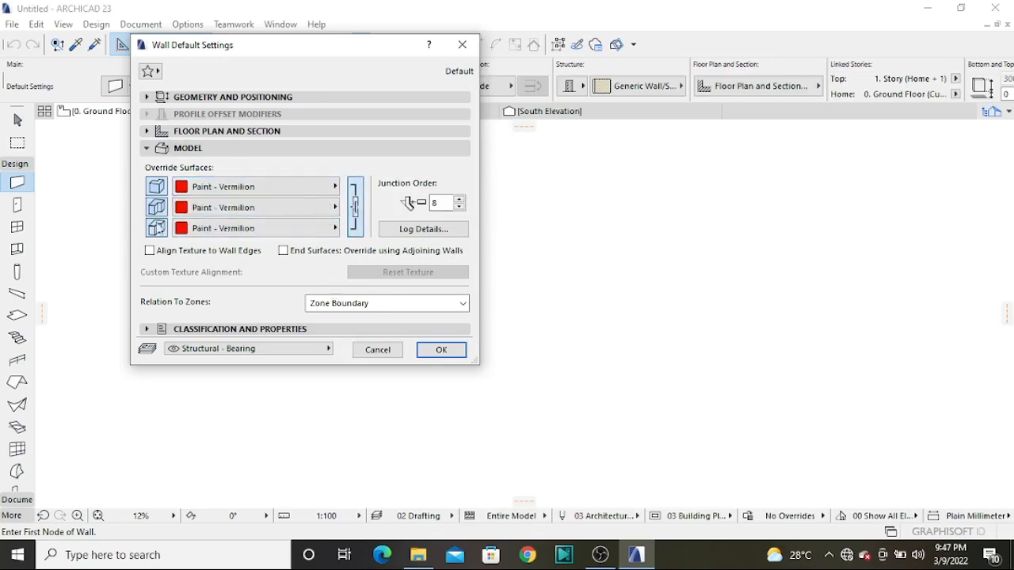
pyautogui.click(356, 208)
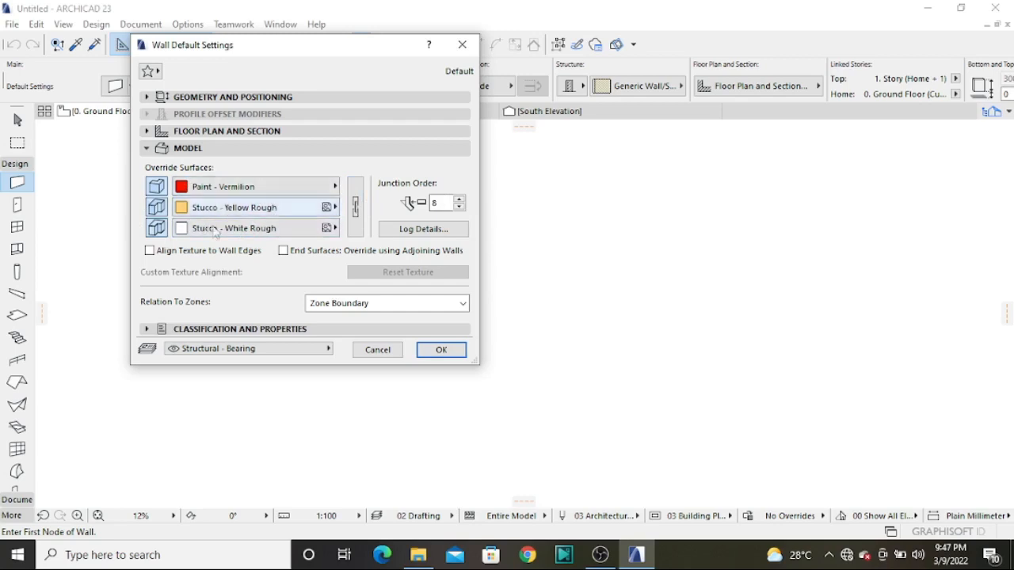
# Examine the default wall's classification and properties, and reopen its floor plan and section settings
pyautogui.click(249, 331)
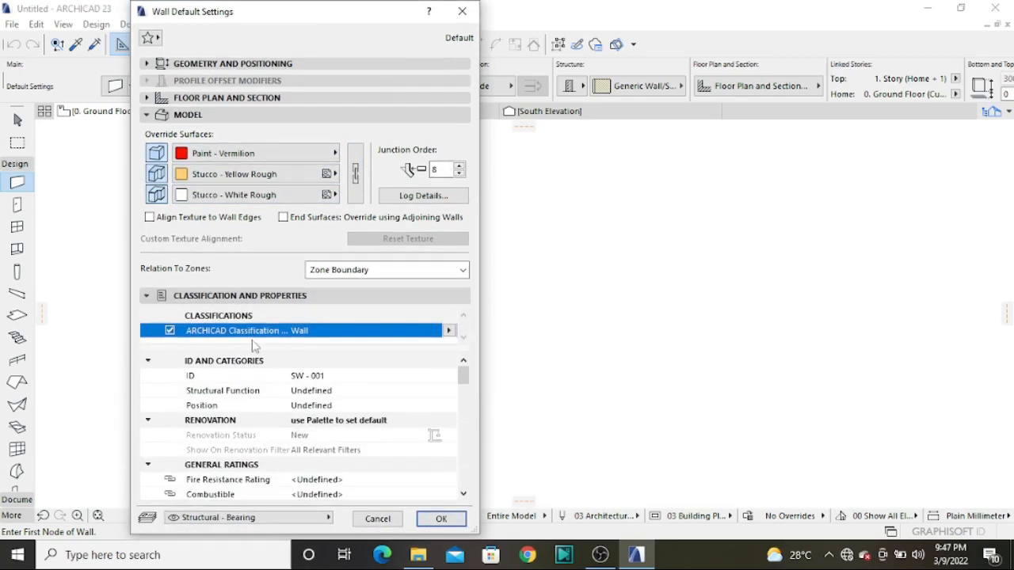
pyautogui.scroll(-15, 293, 461)
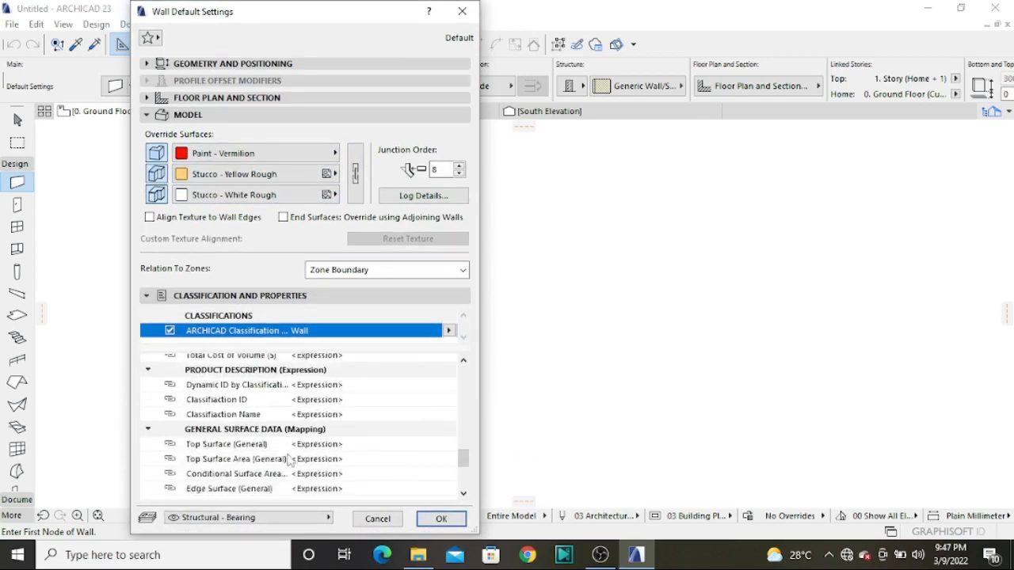
pyautogui.scroll(15, 293, 461)
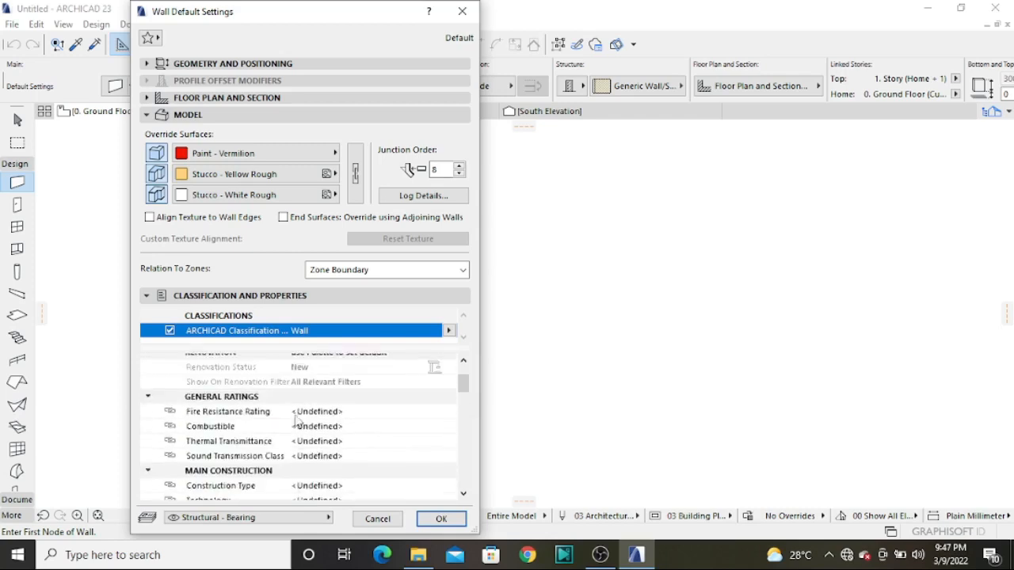
pyautogui.click(207, 99)
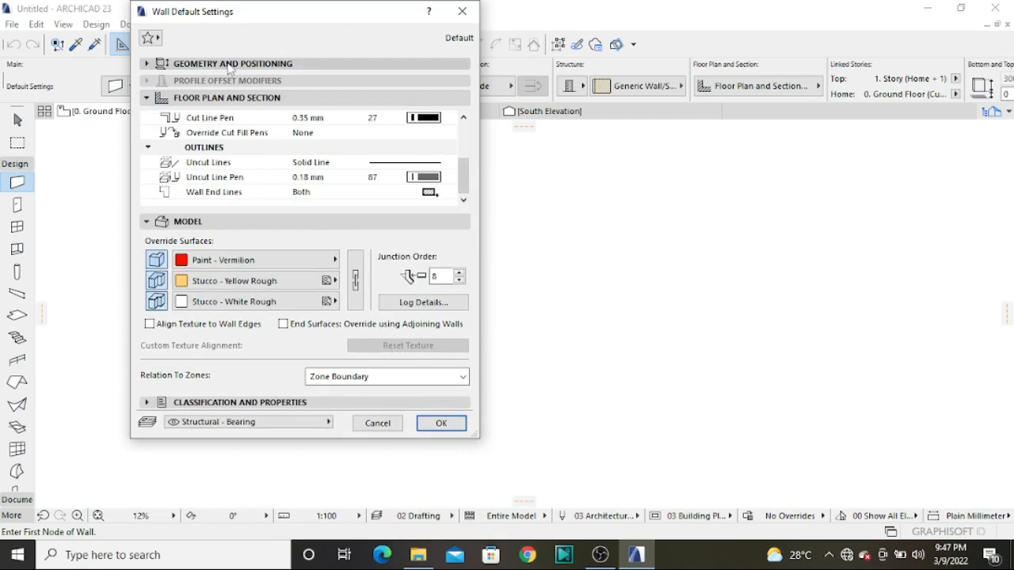
# Set the default wall's top link to Not Linked in the geometry settings so its height can be edited
pyautogui.click(229, 65)
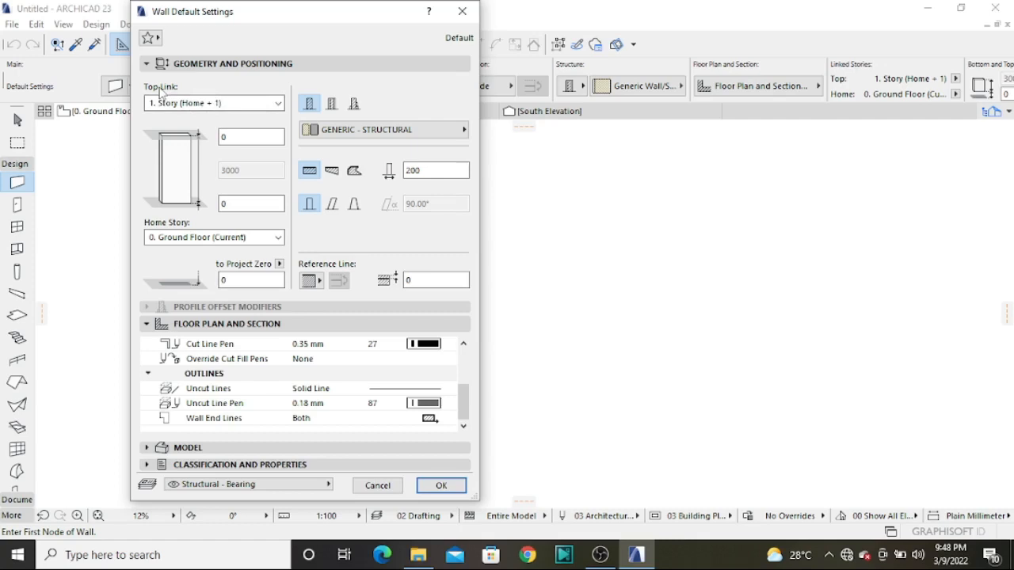
pyautogui.click(277, 104)
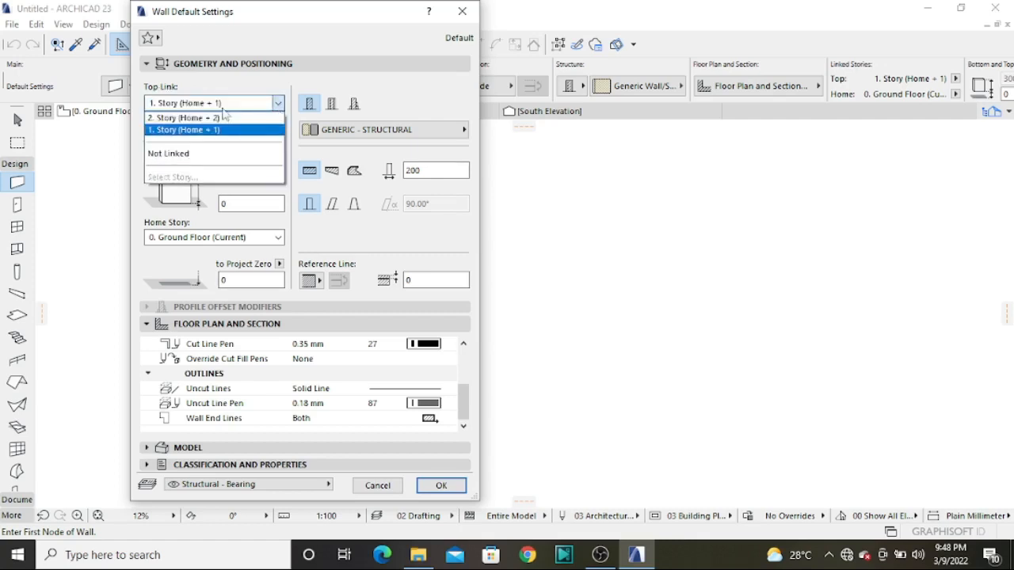
pyautogui.click(163, 156)
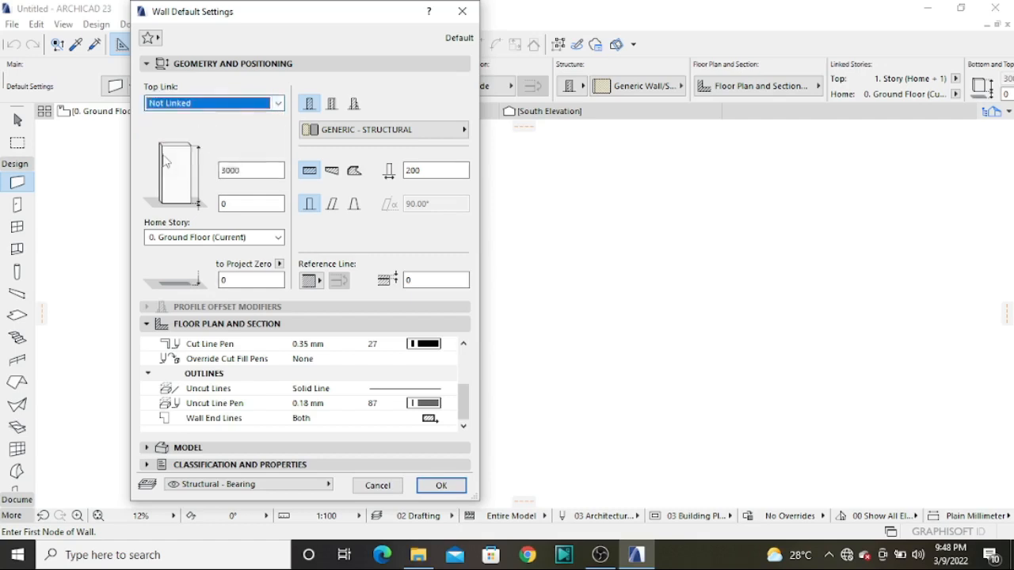
pyautogui.doubleClick(245, 171)
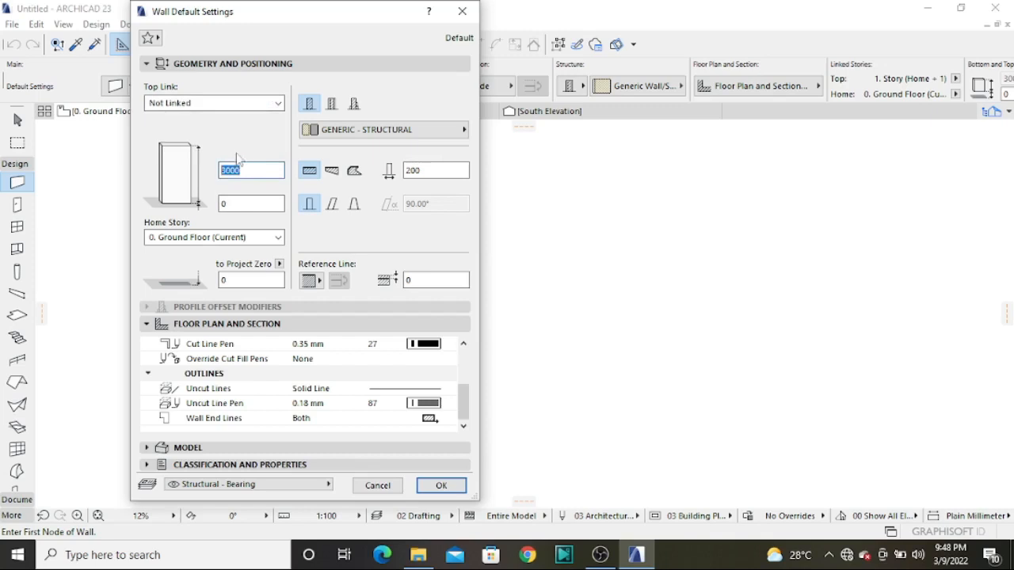
pyautogui.click(227, 105)
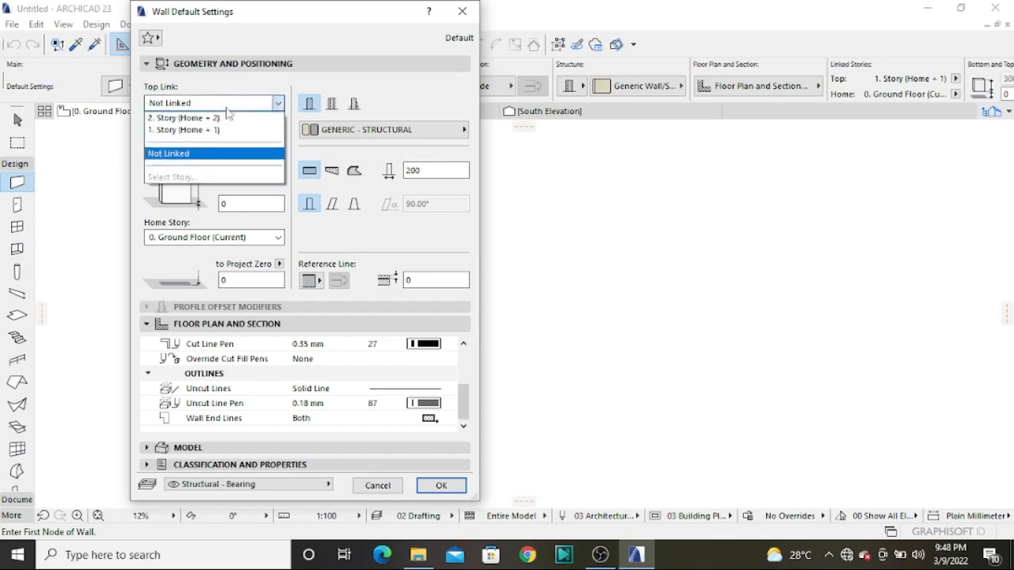
pyautogui.click(226, 108)
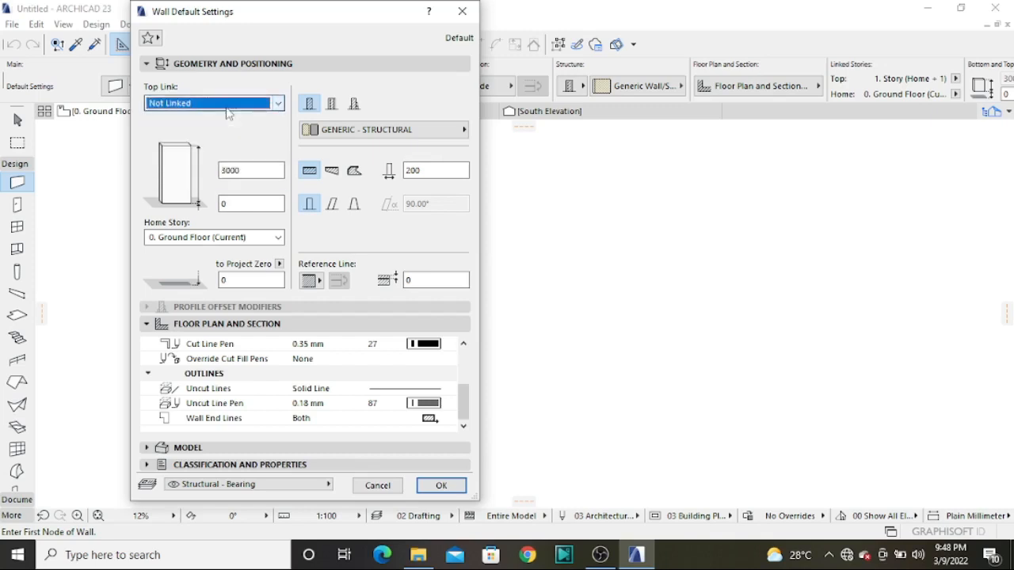
# Close the wall defaults without applying them and set the Ground Floor's height to the next story to 2850 mm
pyautogui.click(459, 12)
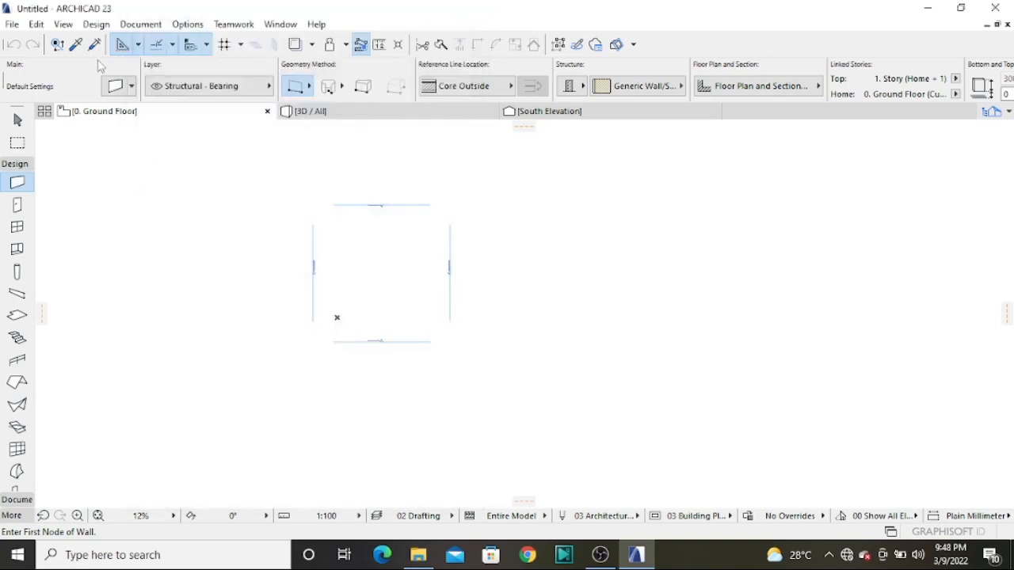
pyautogui.click(96, 24)
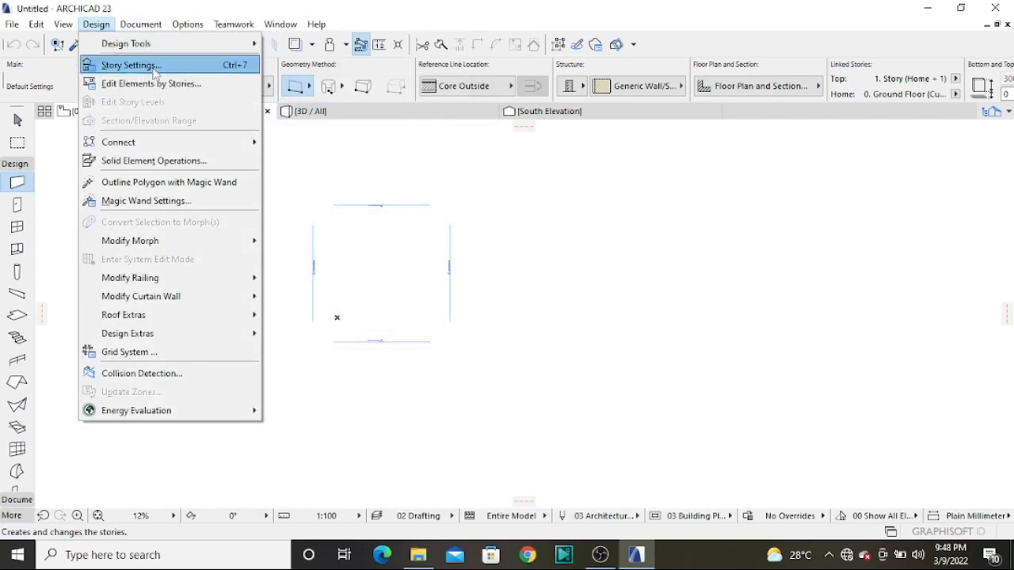
pyautogui.click(156, 67)
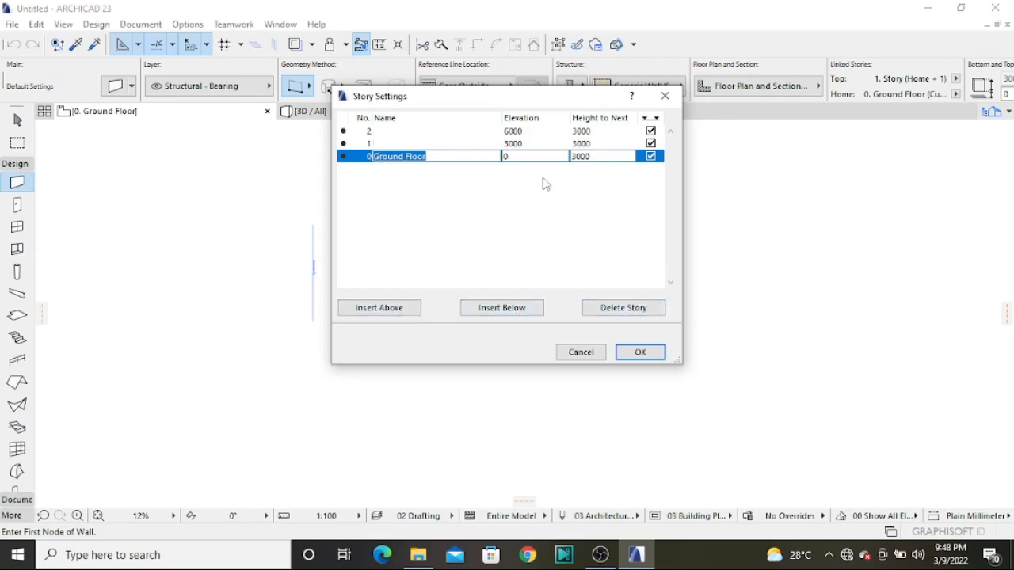
pyautogui.click(599, 156)
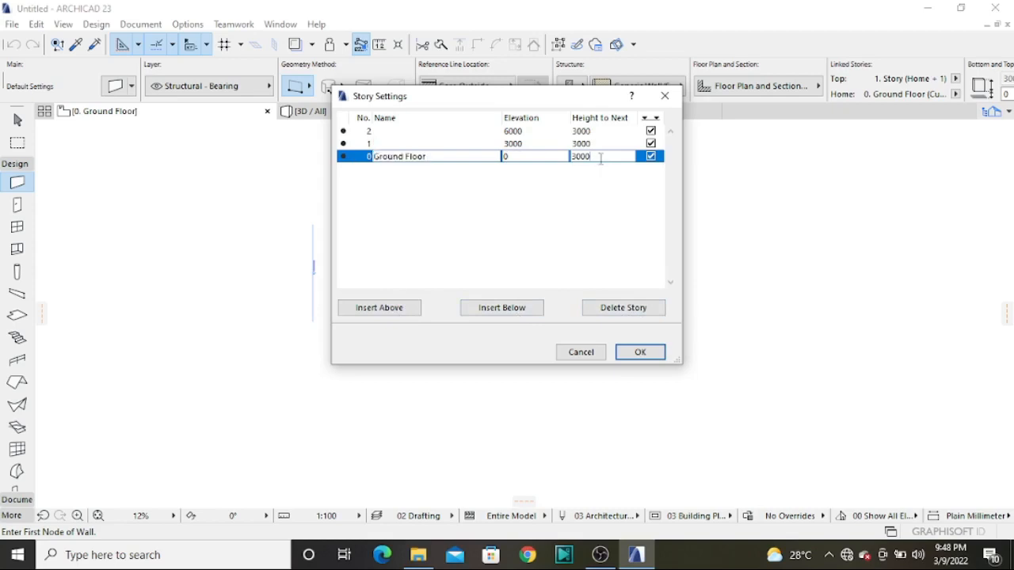
pyautogui.write('2850')
# Set story 1's height to the next story to 2850 mm and apply the story settings
pyautogui.click(602, 144)
pyautogui.write('2850')
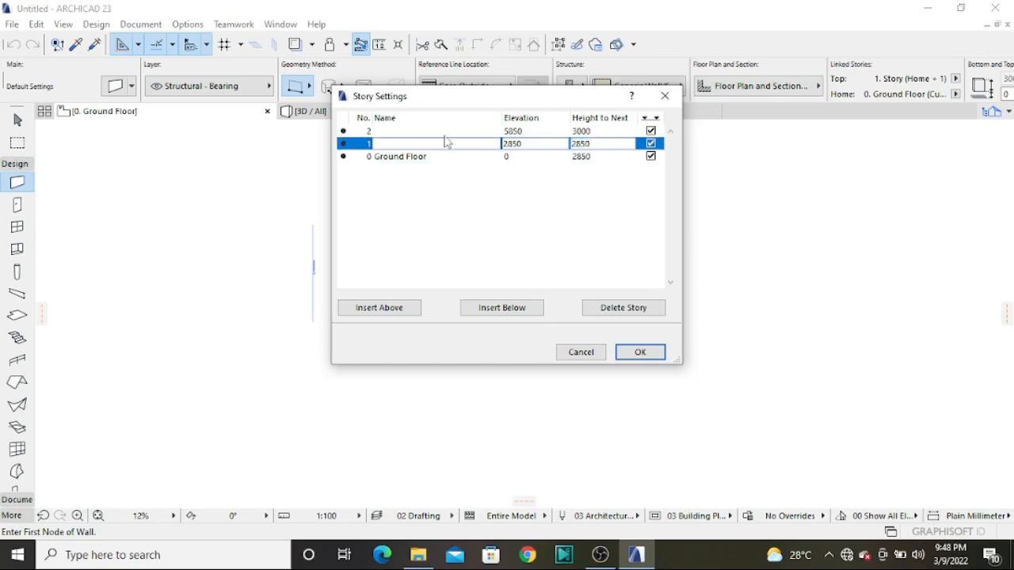
pyautogui.press('Return')
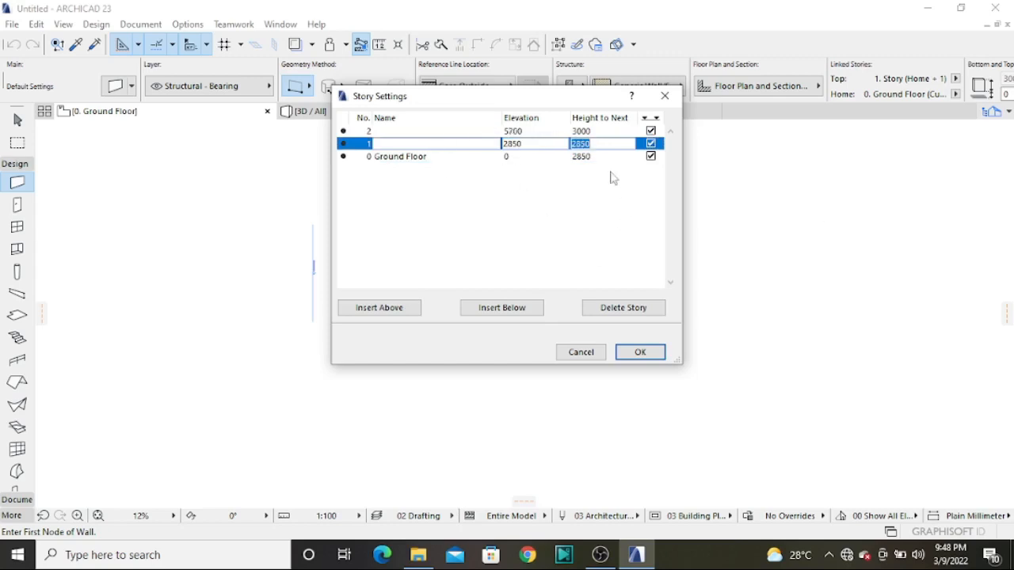
pyautogui.click(641, 355)
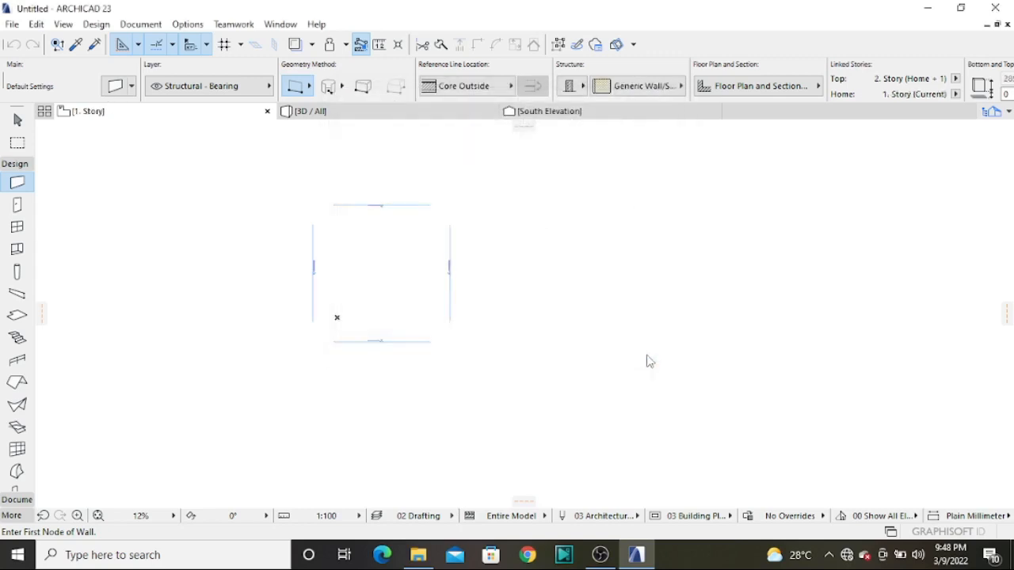
# Reopen the default wall settings on story 1 and set the wall's top link to Not Linked
pyautogui.doubleClick(17, 182)
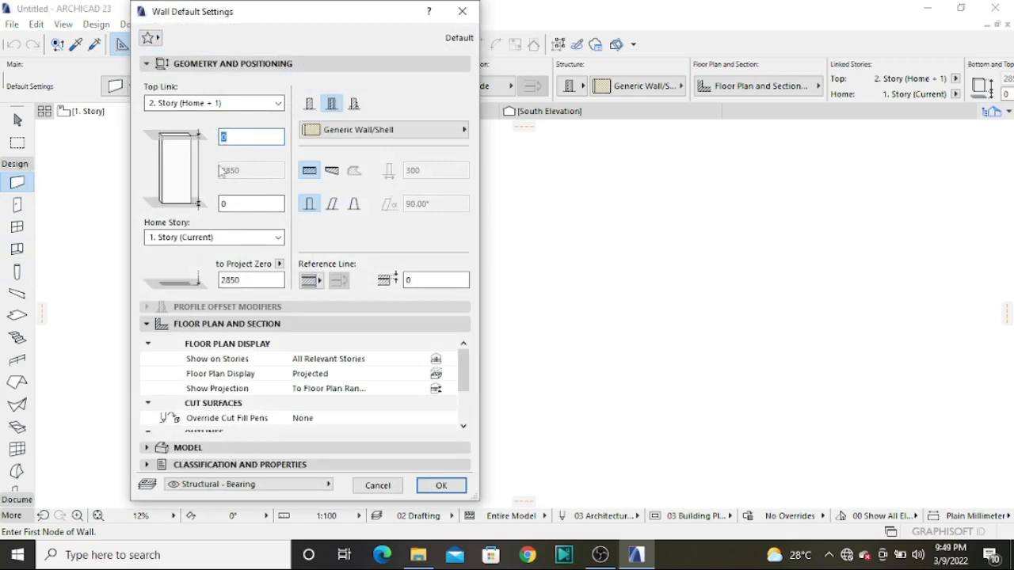
pyautogui.moveTo(266, 19); pyautogui.dragTo(440, 90)
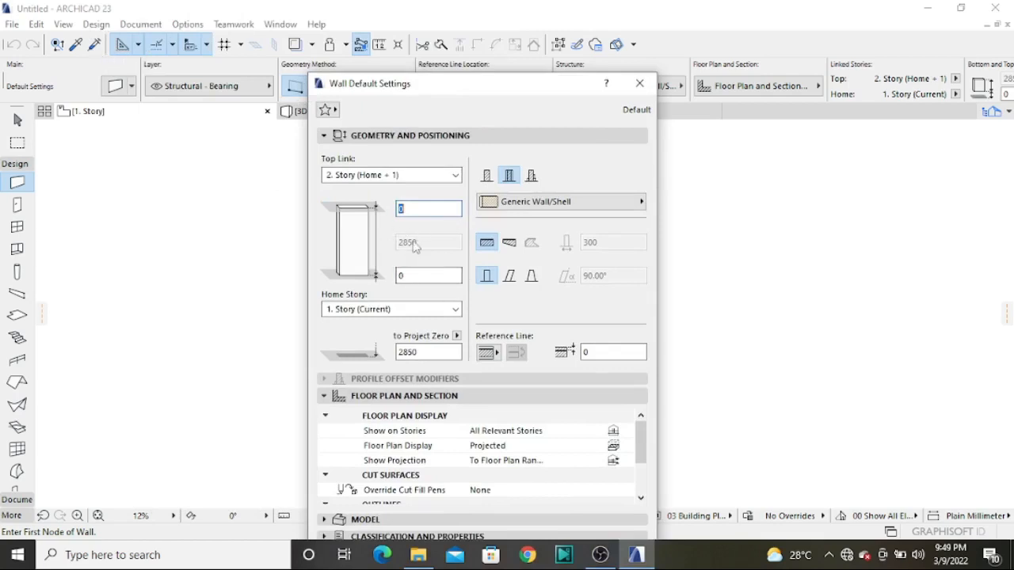
pyautogui.click(457, 177)
pyautogui.click(391, 213)
pyautogui.click(454, 175)
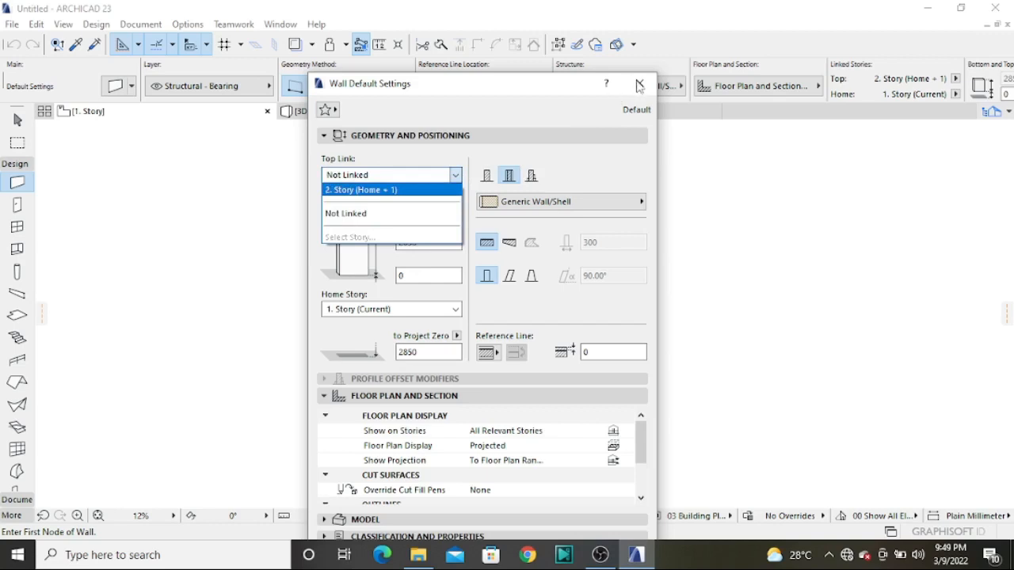
pyautogui.click(434, 213)
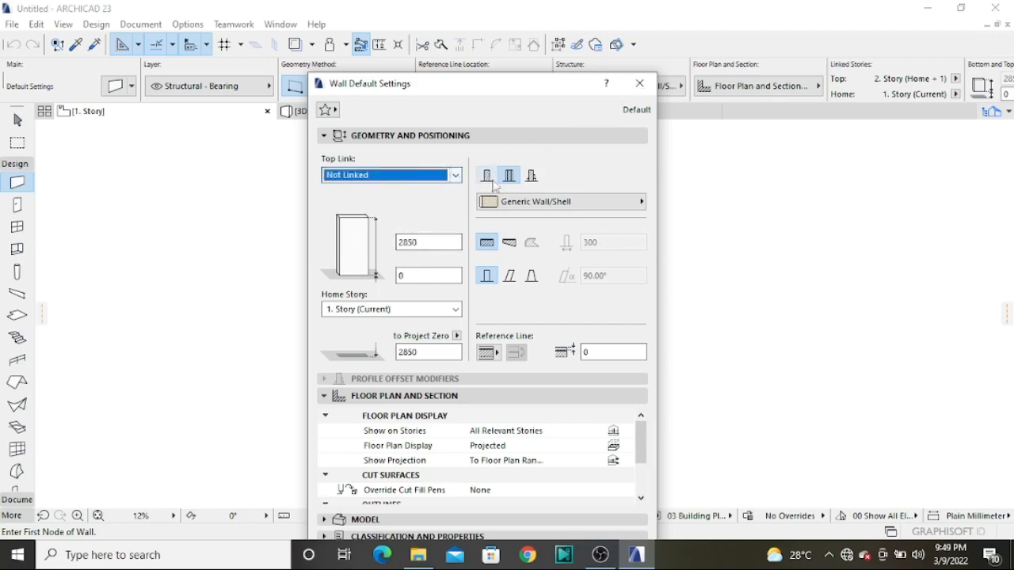
# Switch the default wall to a basic structure of GENERIC - STRUCTURAL, set its thickness to 200 mm, and apply the settings
pyautogui.click(487, 175)
pyautogui.click(629, 243)
pyautogui.write('2')
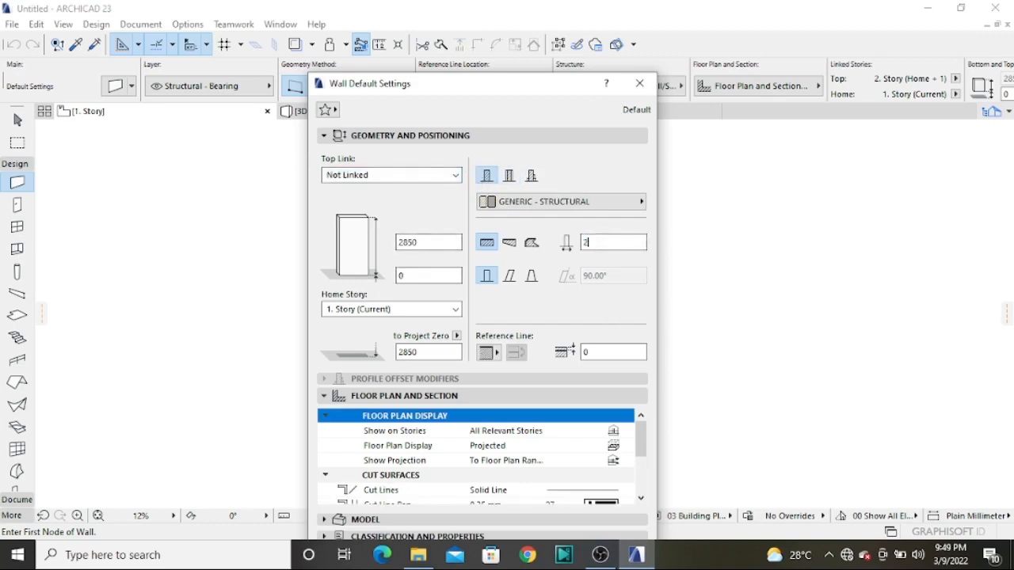
pyautogui.write('00')
pyautogui.moveTo(583, 91); pyautogui.dragTo(496, 45)
pyautogui.click(531, 509)
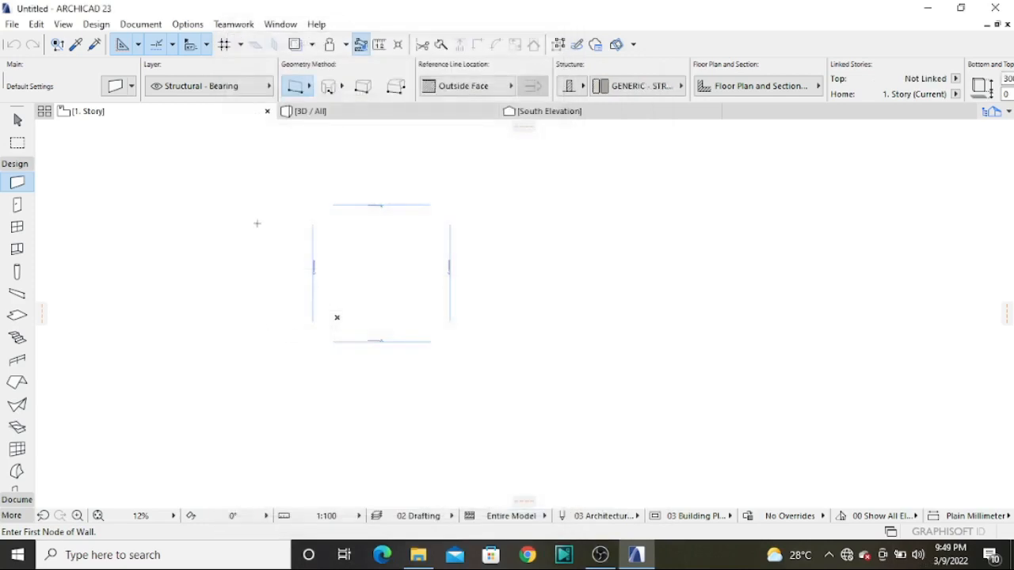
# Draw a straight horizontal wall on the story 1 plan between the two side elevation markers, and select it
pyautogui.scroll(3, 377, 217)
pyautogui.click(218, 270)
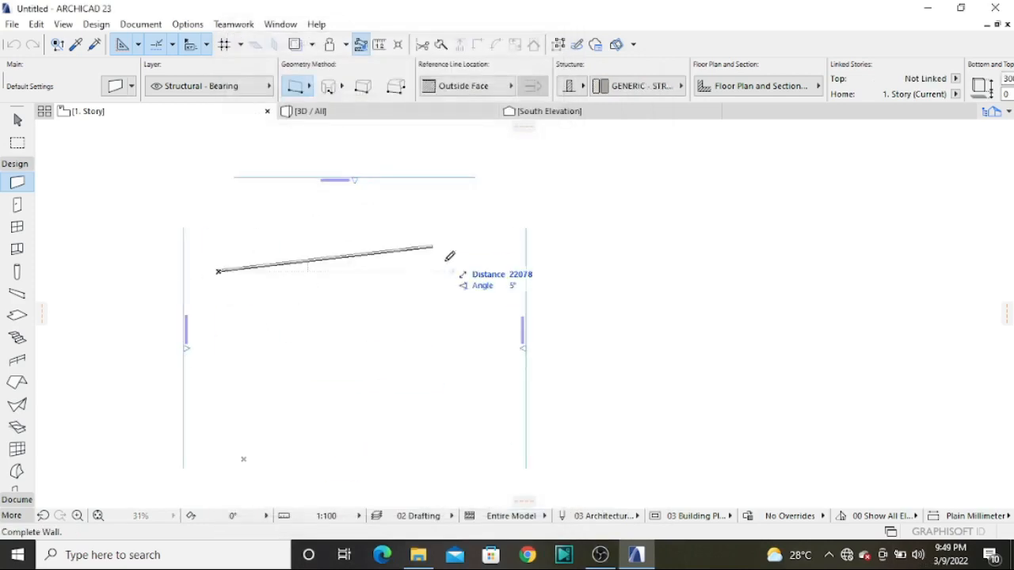
pyautogui.click(475, 270)
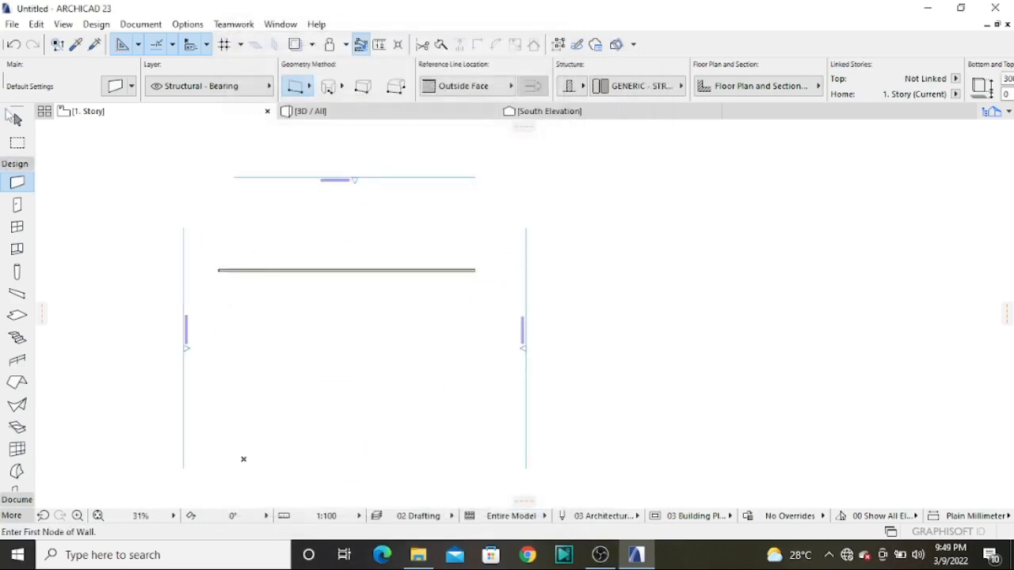
pyautogui.click(17, 118)
pyautogui.click(391, 269)
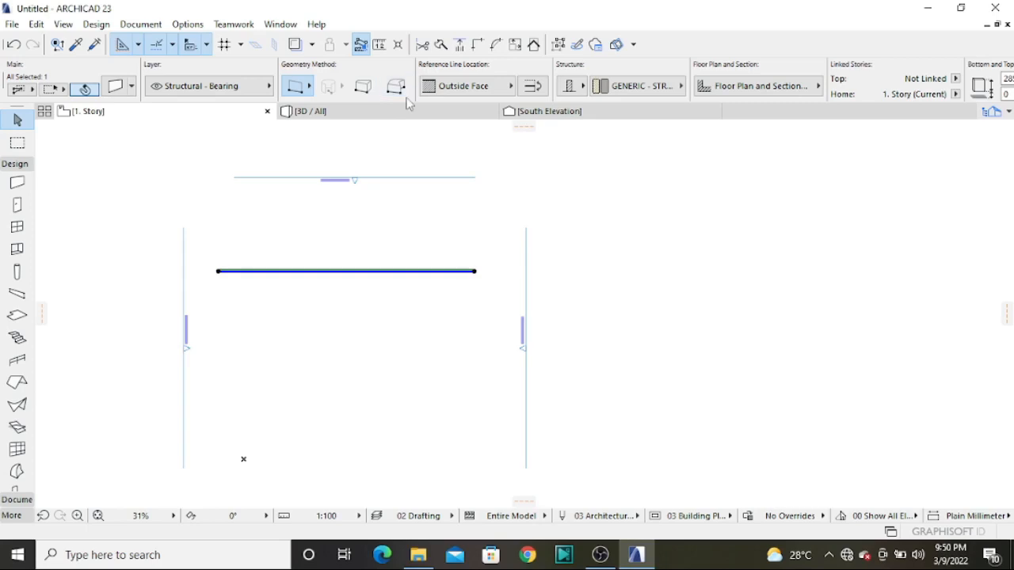
# Reselect the wall and examine up close which of its edges carries the reference line
pyautogui.click(366, 314)
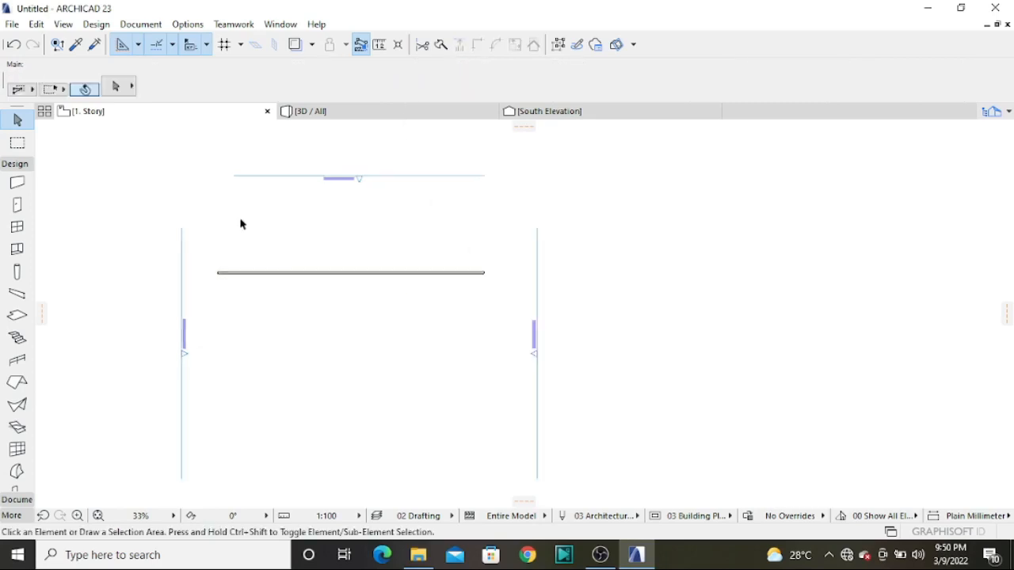
pyautogui.scroll(3, 240, 222)
pyautogui.click(430, 331)
pyautogui.scroll(4, 459, 335)
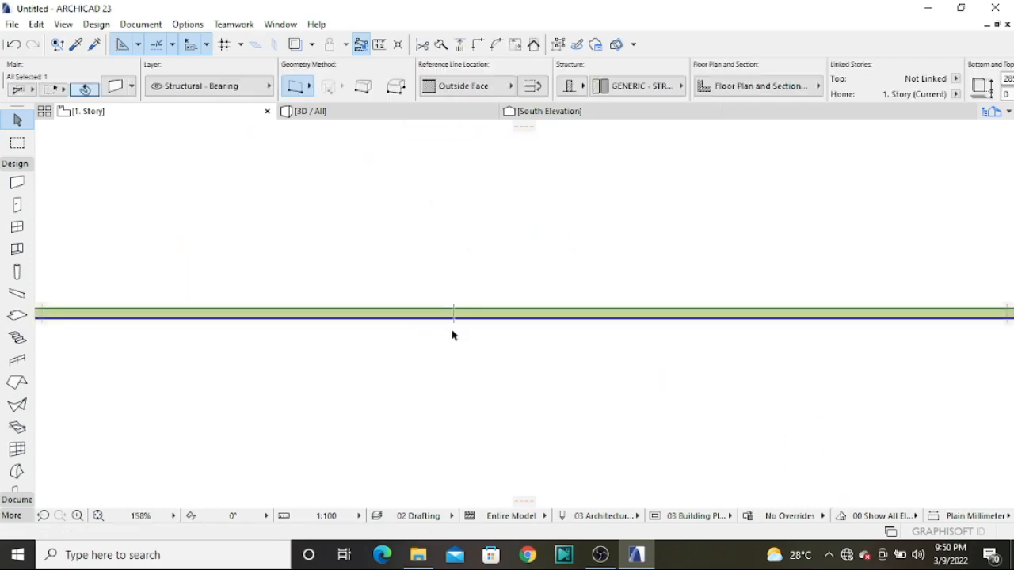
pyautogui.scroll(-4, 434, 324)
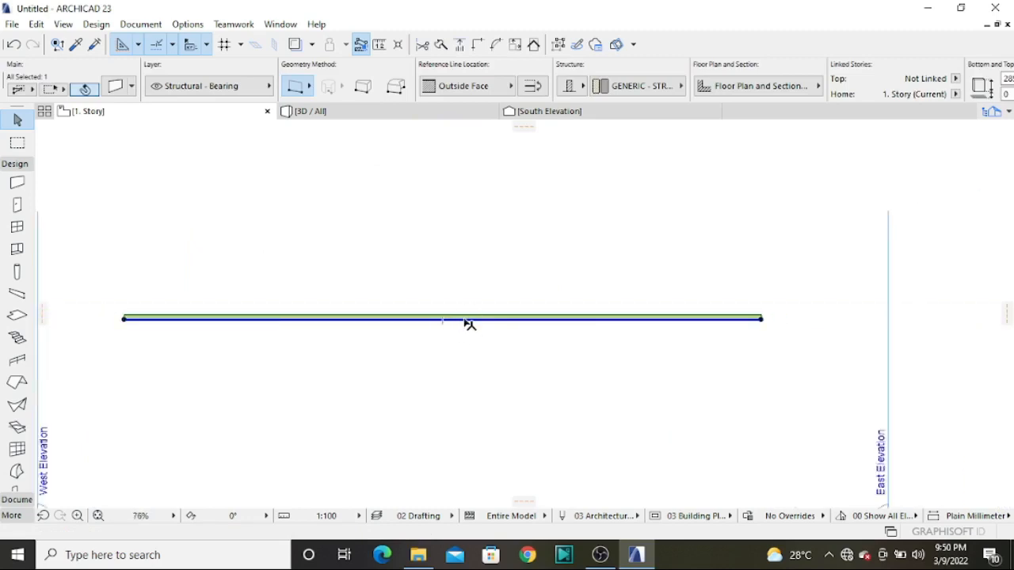
pyautogui.scroll(3, 463, 325)
pyautogui.scroll(-8, 436, 324)
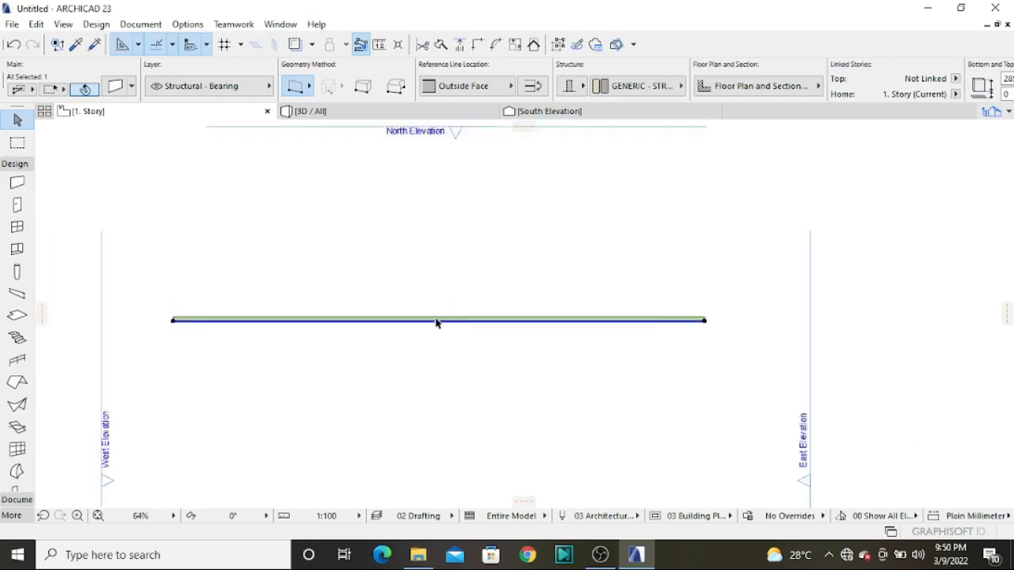
# Set the selected wall's reference line location to Center and check the line's position up close
pyautogui.click(508, 87)
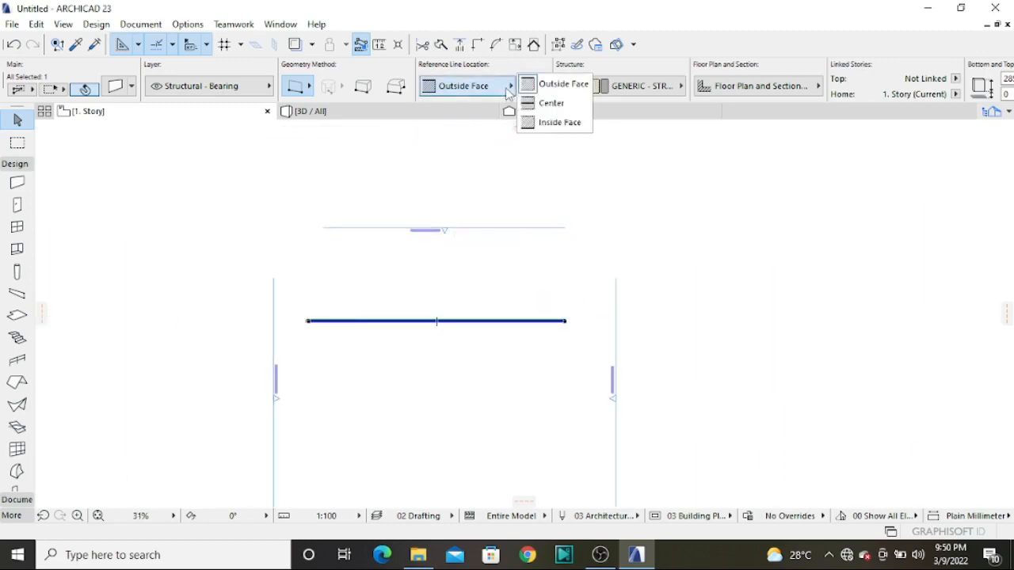
pyautogui.click(551, 103)
pyautogui.scroll(4, 508, 289)
pyautogui.scroll(4, 510, 289)
pyautogui.scroll(-4, 503, 301)
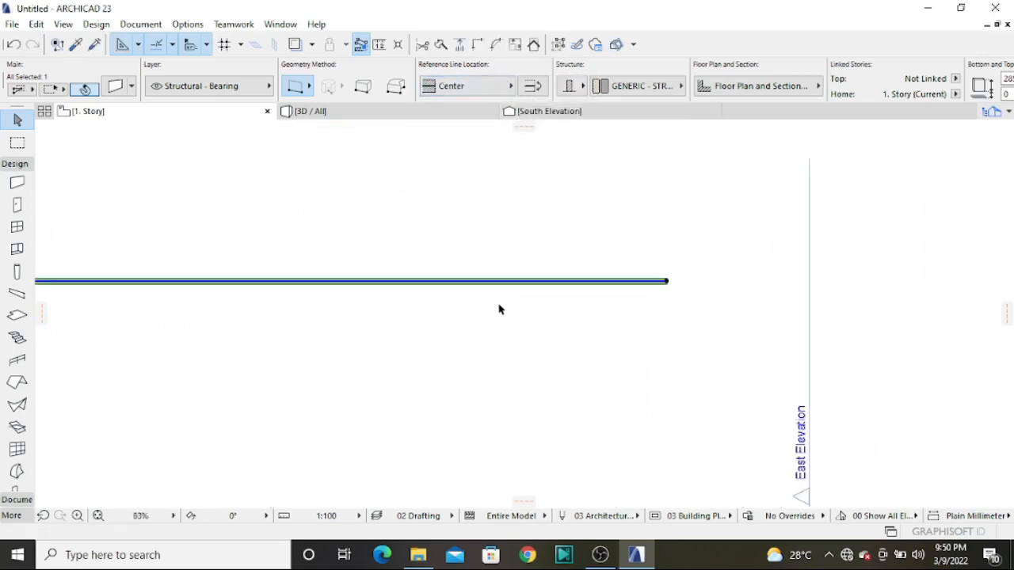
# Set the selected wall's reference line location back to Outside Face
pyautogui.click(513, 86)
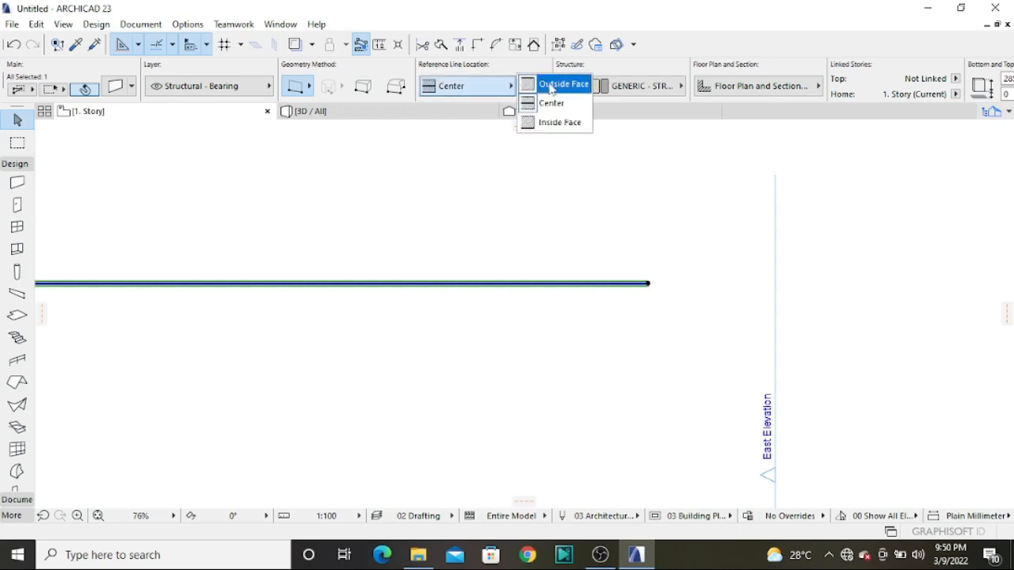
pyautogui.click(551, 86)
pyautogui.click(511, 86)
pyautogui.click(542, 133)
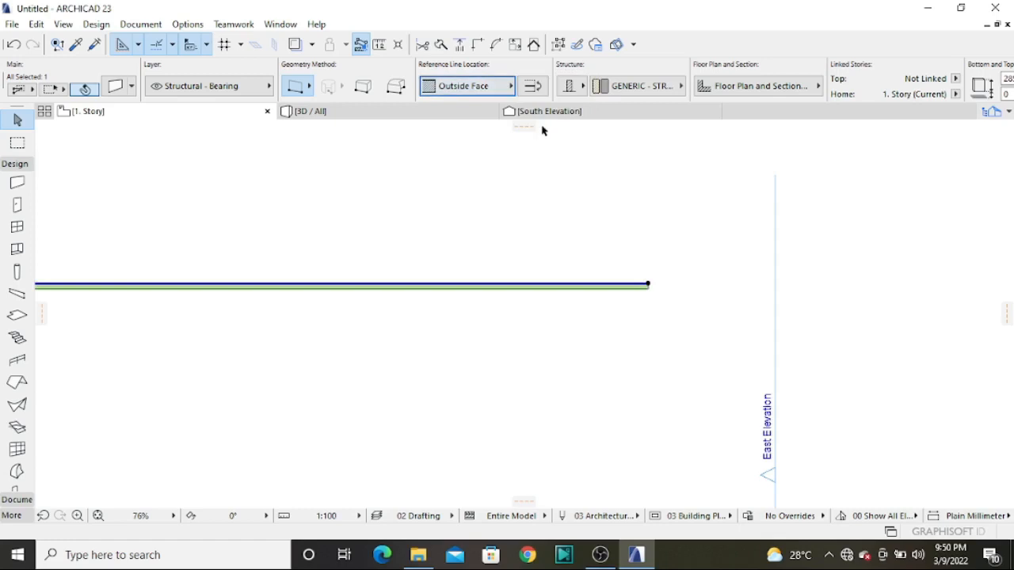
pyautogui.click(510, 86)
pyautogui.click(562, 85)
# Move the wall straight up the plan, closer to the upper elevation marker, and keep it selected
pyautogui.click(437, 289)
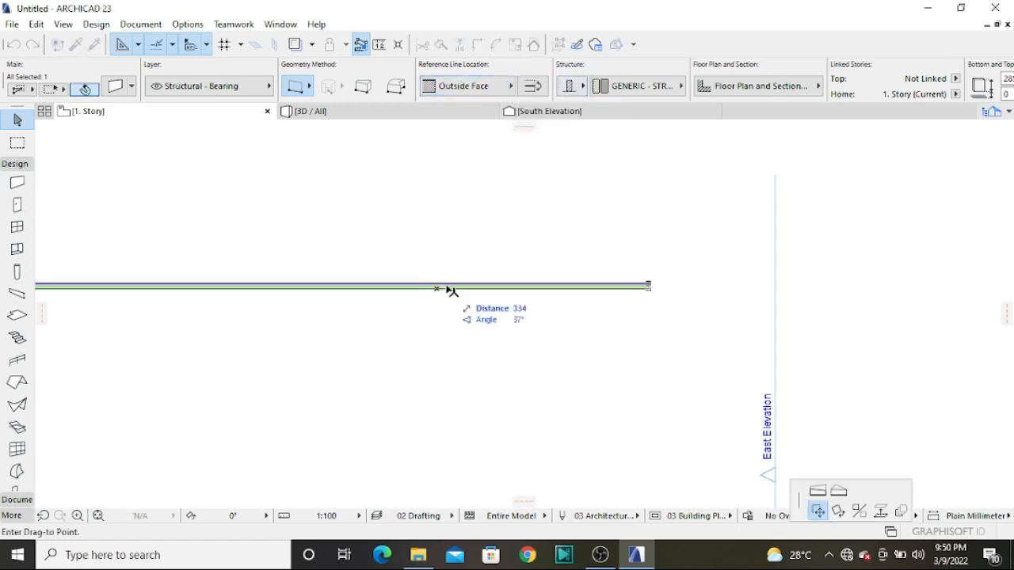
pyautogui.click(452, 227)
pyautogui.scroll(-3, 448, 227)
pyautogui.click(411, 261)
pyautogui.scroll(2, 412, 265)
pyautogui.scroll(-2, 408, 259)
pyautogui.click(410, 225)
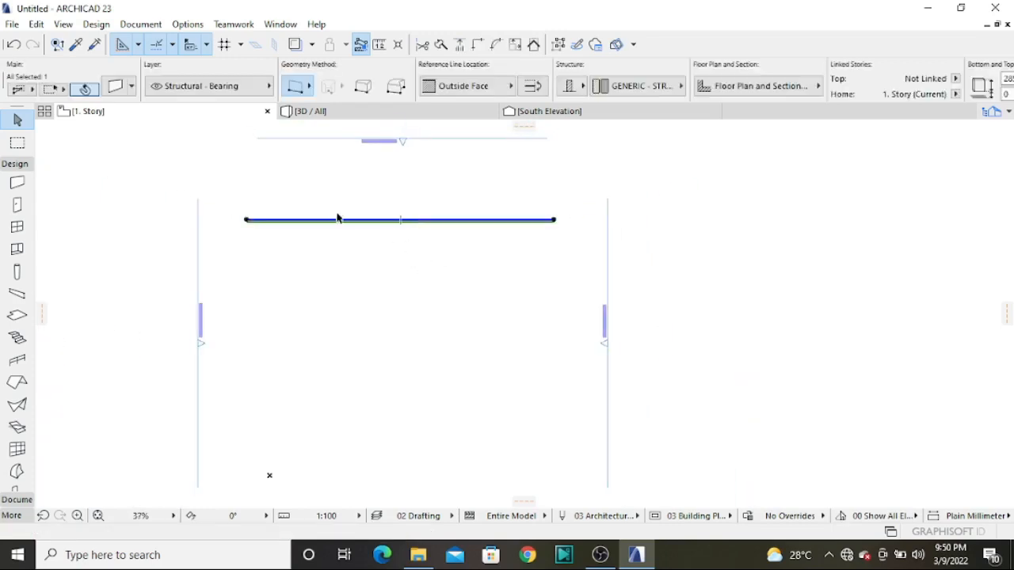
# Review the selected wall's linked stories, height, thickness, slant angle, surface, zone relation and classification options
pyautogui.scroll(-4, 646, 87)
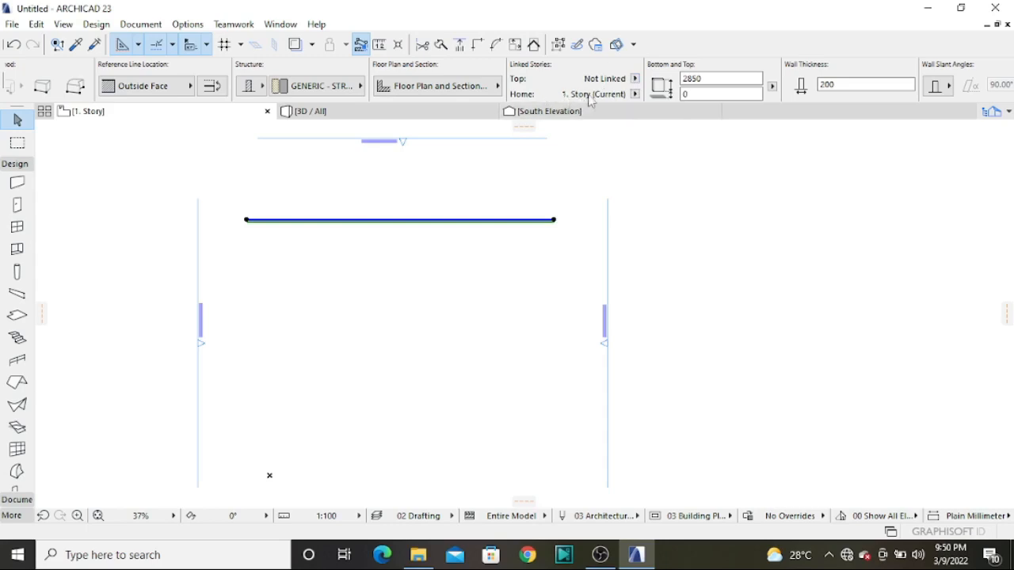
pyautogui.scroll(-2, 843, 86)
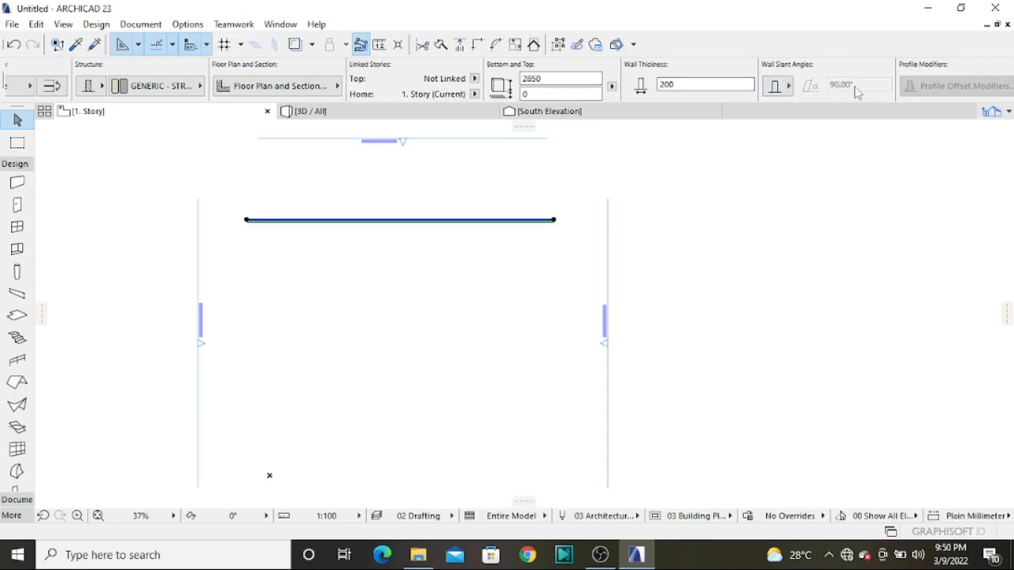
pyautogui.scroll(-5, 855, 93)
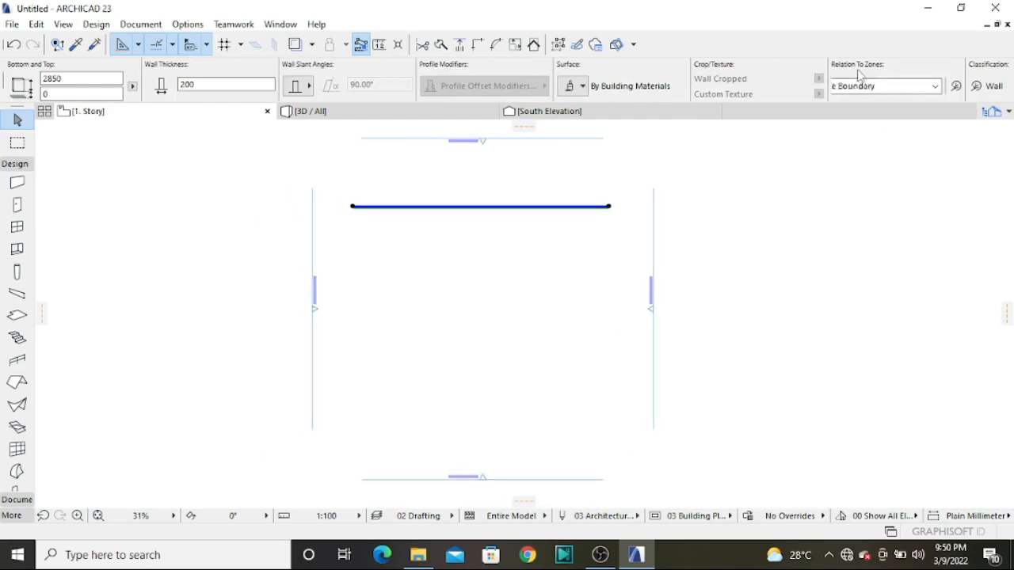
pyautogui.scroll(-3, 828, 79)
pyautogui.scroll(8, 325, 91)
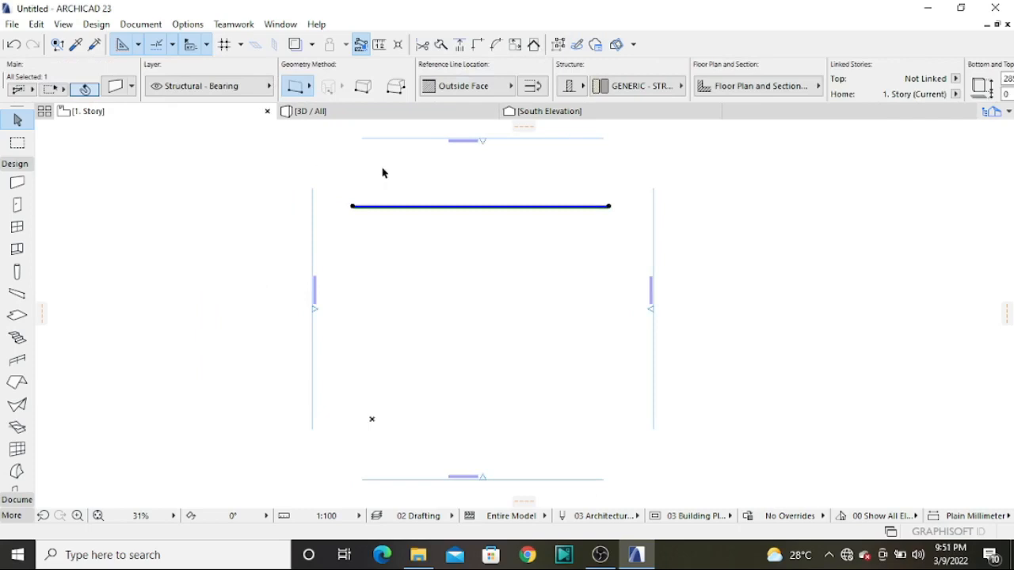
# Deselect the wall and view it in the 3D window, orbited to a raised angle from one end
pyautogui.click(559, 344)
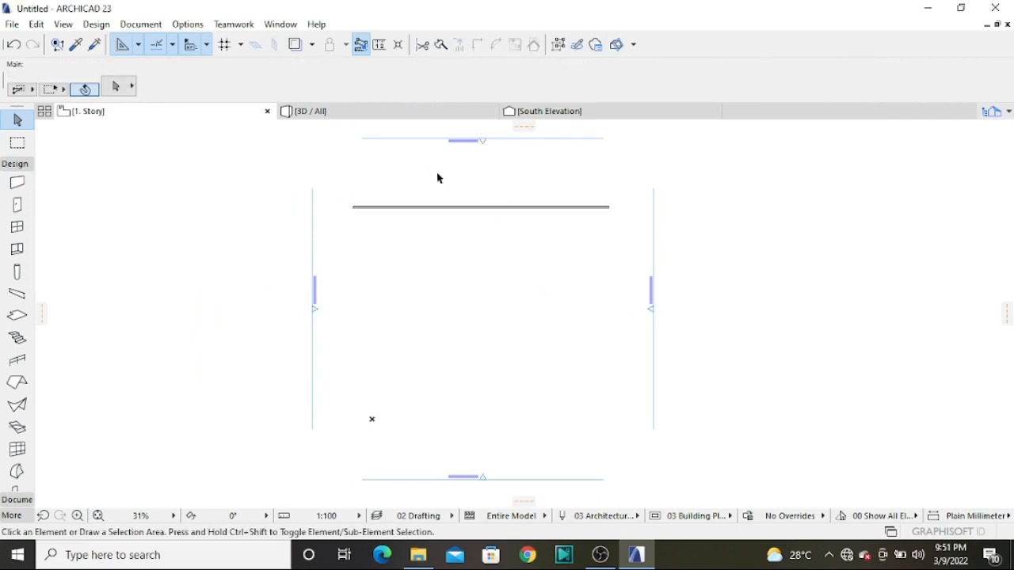
pyautogui.click(341, 115)
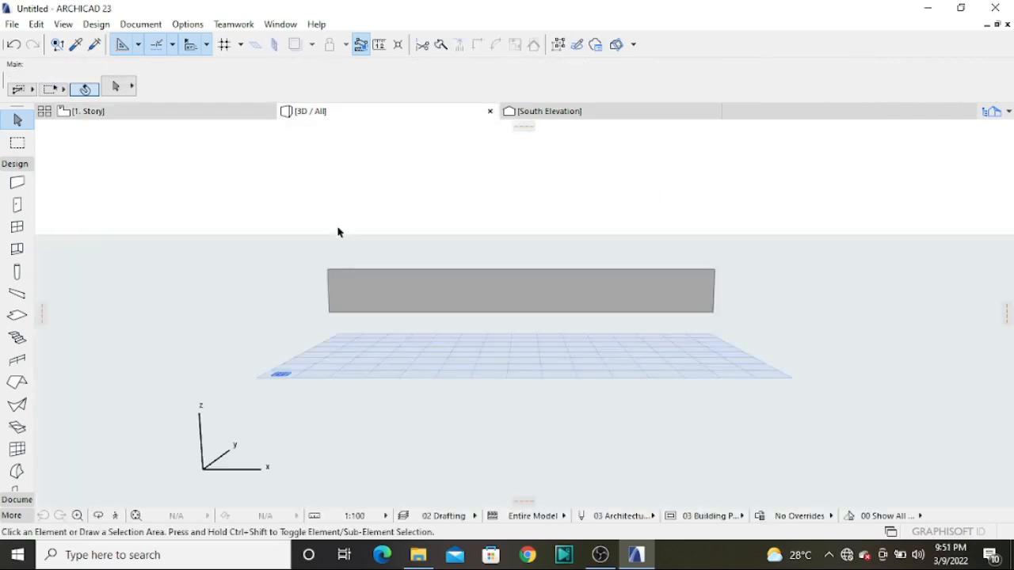
pyautogui.keyDown('shift'); pyautogui.moveTo(313, 271); pyautogui.dragTo(534, 357, button='middle'); pyautogui.keyUp('shift')
# Override the selected wall's outside surface with Paint - Vermilion and deselect the wall in the 3D view
pyautogui.click(563, 341)
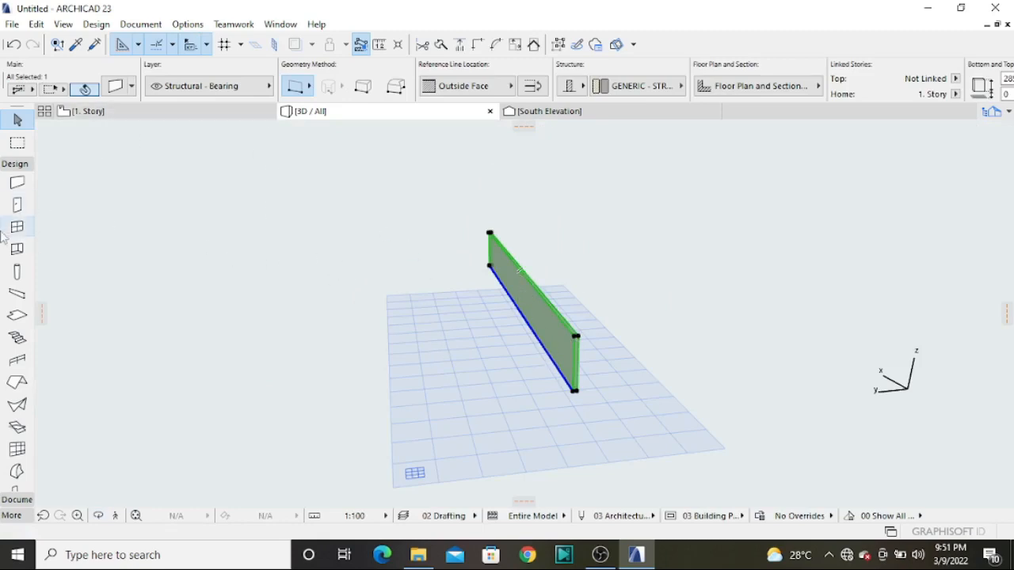
pyautogui.doubleClick(17, 184)
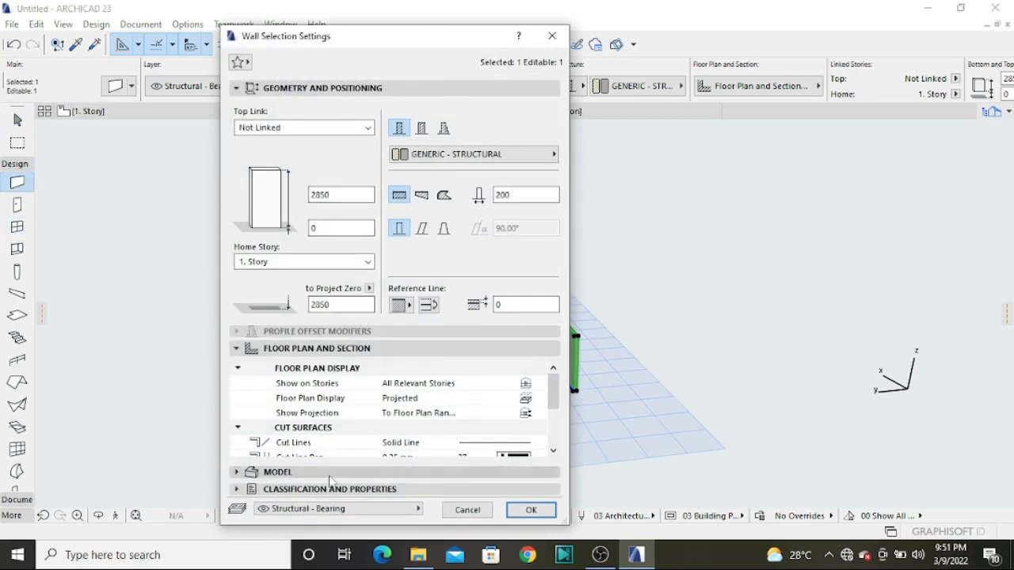
pyautogui.click(331, 348)
pyautogui.click(301, 279)
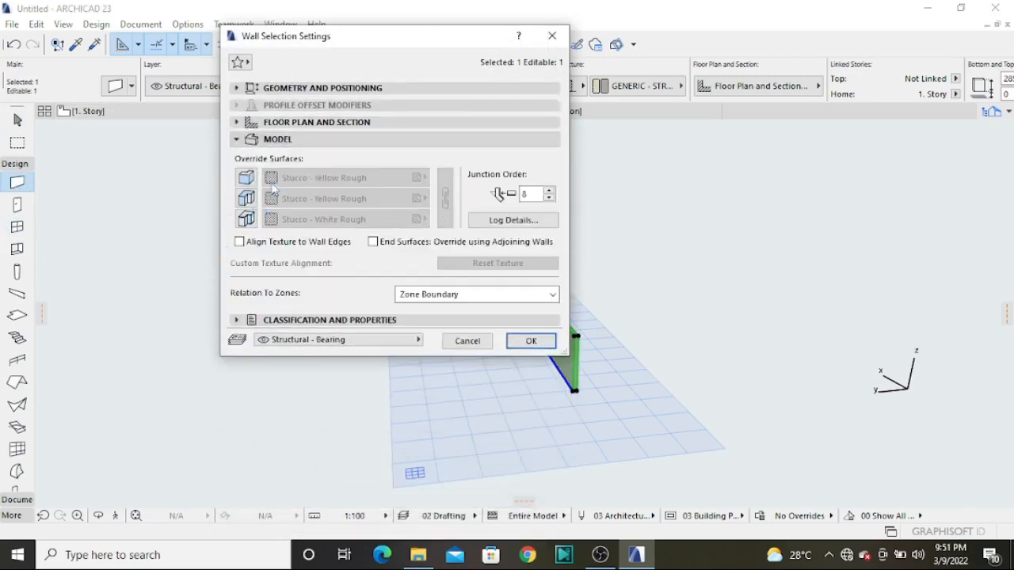
pyautogui.click(424, 178)
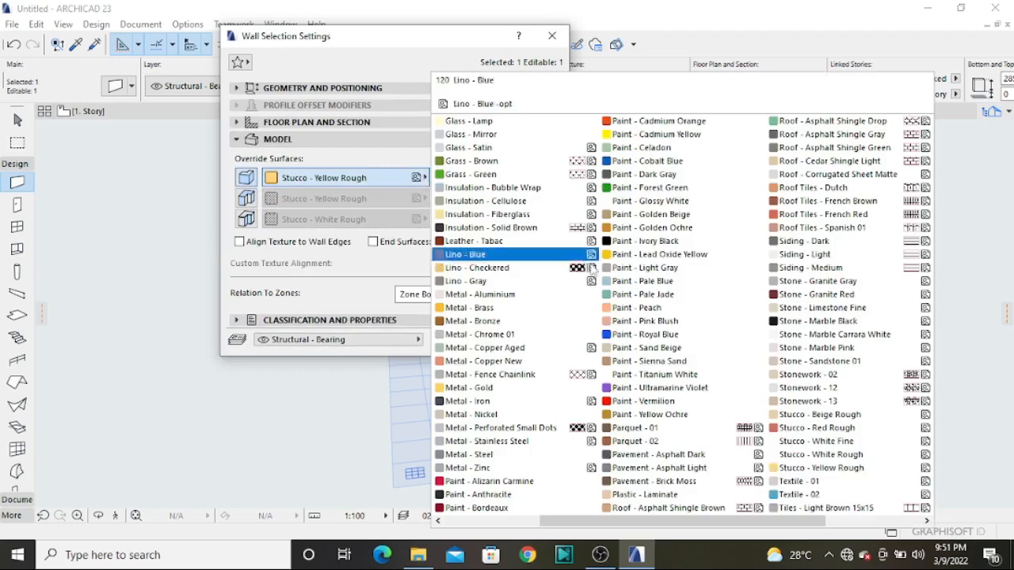
pyautogui.click(638, 406)
pyautogui.click(529, 341)
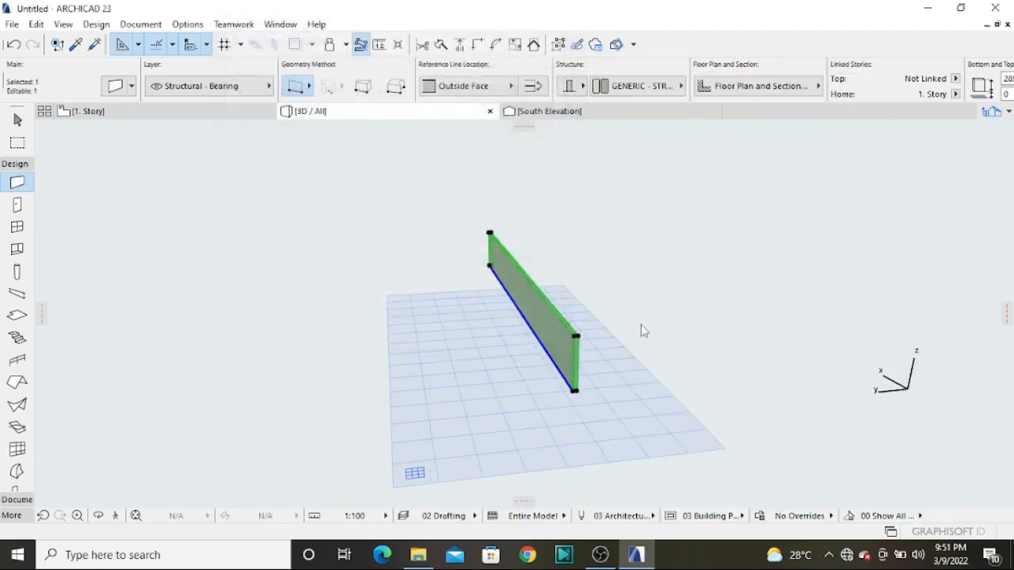
pyautogui.keyDown('shift'); pyautogui.moveTo(584, 378); pyautogui.dragTo(633, 366, button='middle'); pyautogui.keyUp('shift')
# In the 1. Story plan, draw a vertical wall about 14,350 mm long downward from the existing wall's left end
pyautogui.click(147, 113)
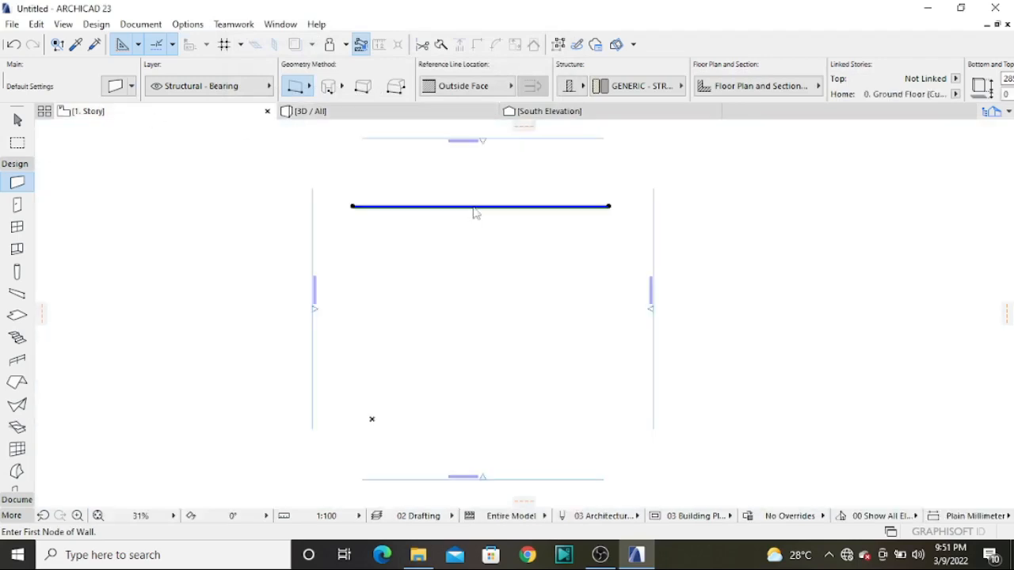
pyautogui.scroll(-3, 372, 267)
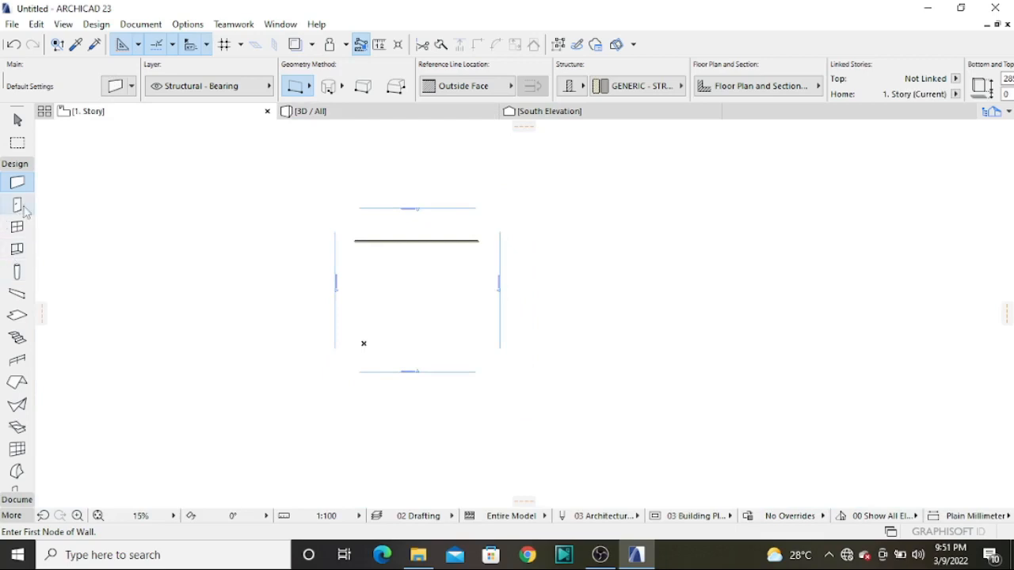
pyautogui.scroll(3, 373, 267)
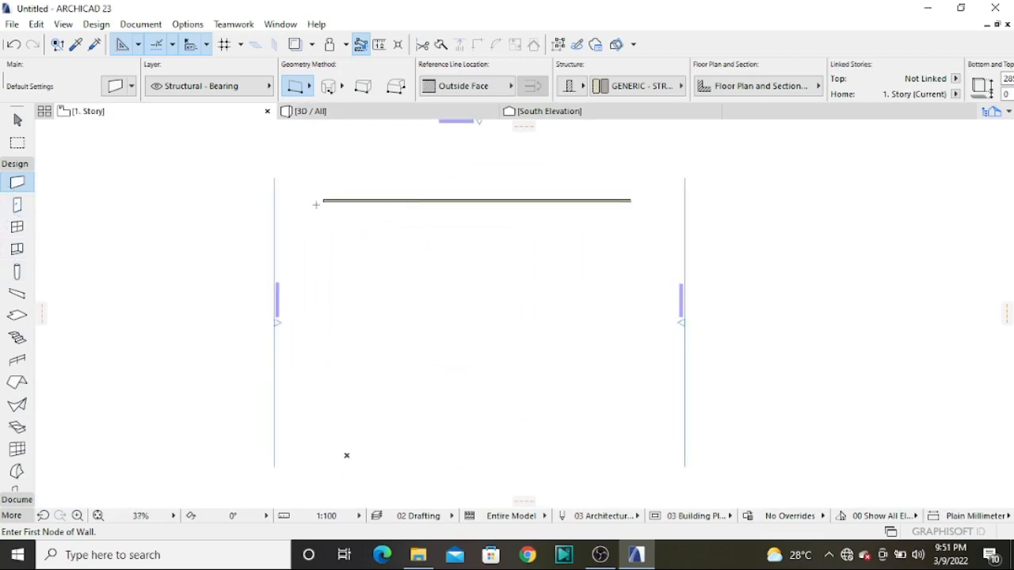
pyautogui.scroll(3, 315, 204)
pyautogui.click(282, 194)
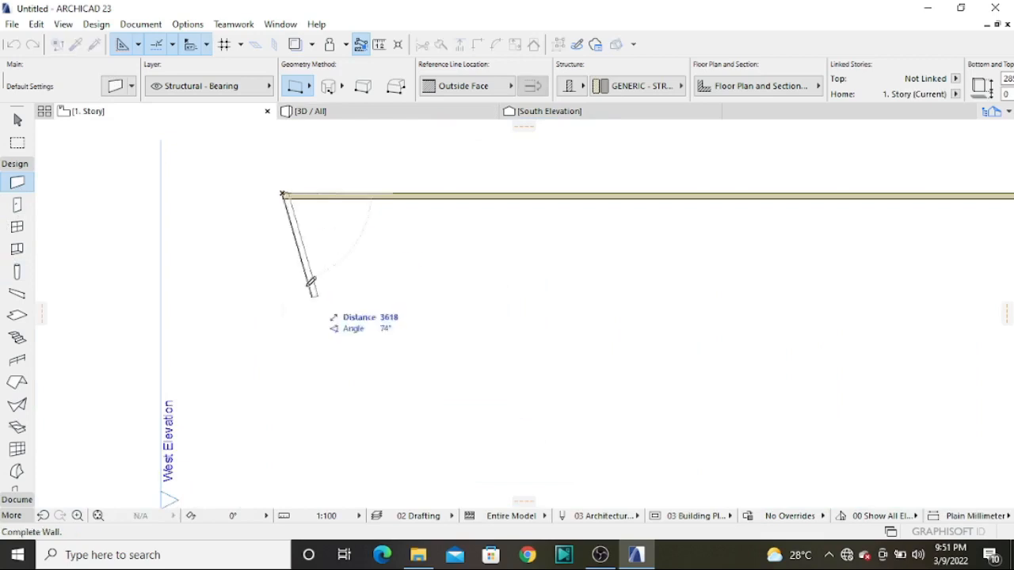
pyautogui.scroll(-5, 265, 190)
pyautogui.scroll(3, 275, 259)
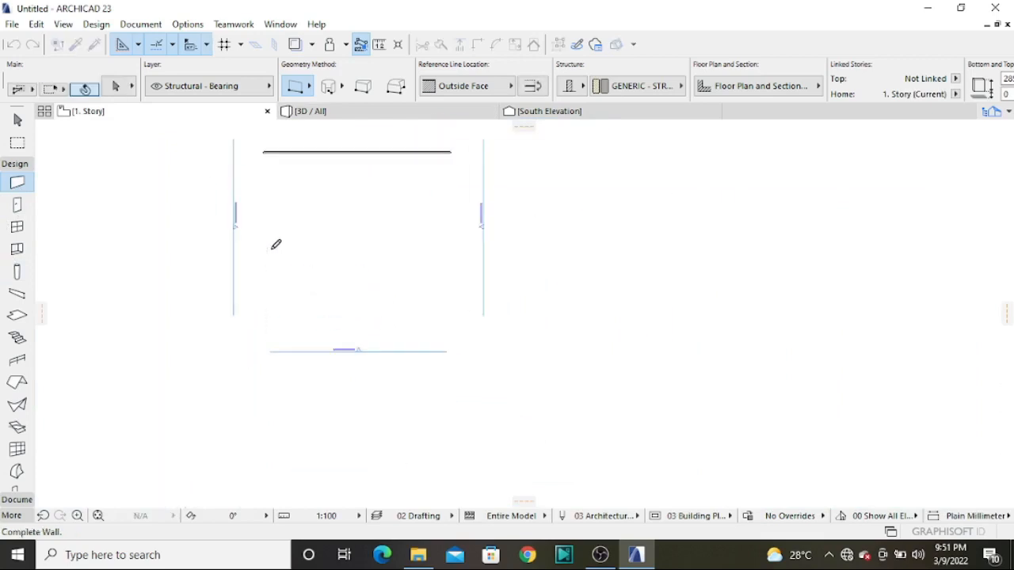
pyautogui.doubleClick(267, 261)
# Draw a horizontal wall about 25,470 mm long from the left wall's lower end, aligned with the upper wall's right end
pyautogui.scroll(3, 267, 262)
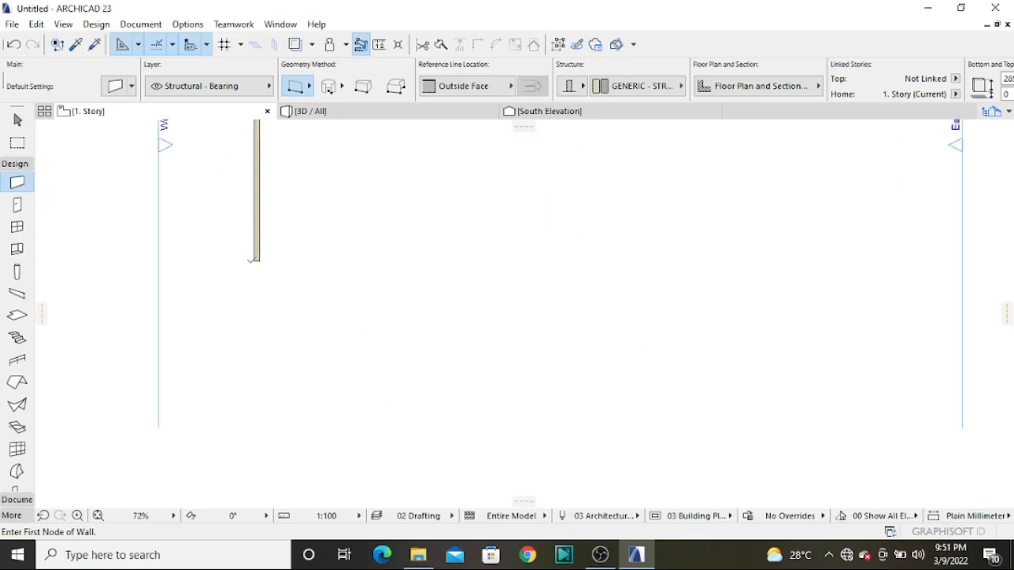
pyautogui.click(255, 257)
pyautogui.scroll(-3, 230, 285)
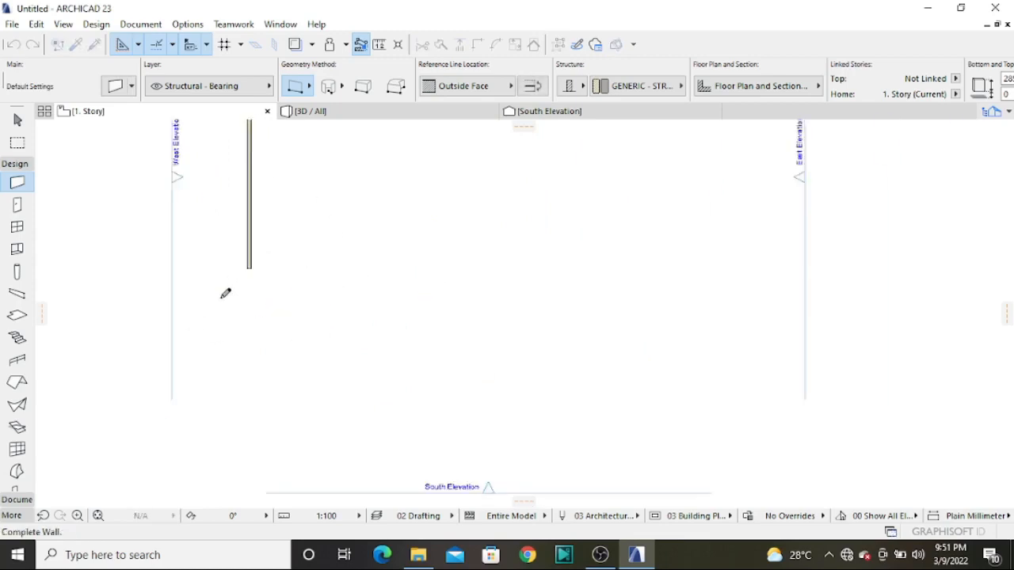
pyautogui.keyDown('shift'); pyautogui.click(476, 140); pyautogui.keyUp('shift')
# Close the rectangle with a vertical wall about 14,350 mm long on the right side and view the enclosure in 3D
pyautogui.scroll(2, 423, 311)
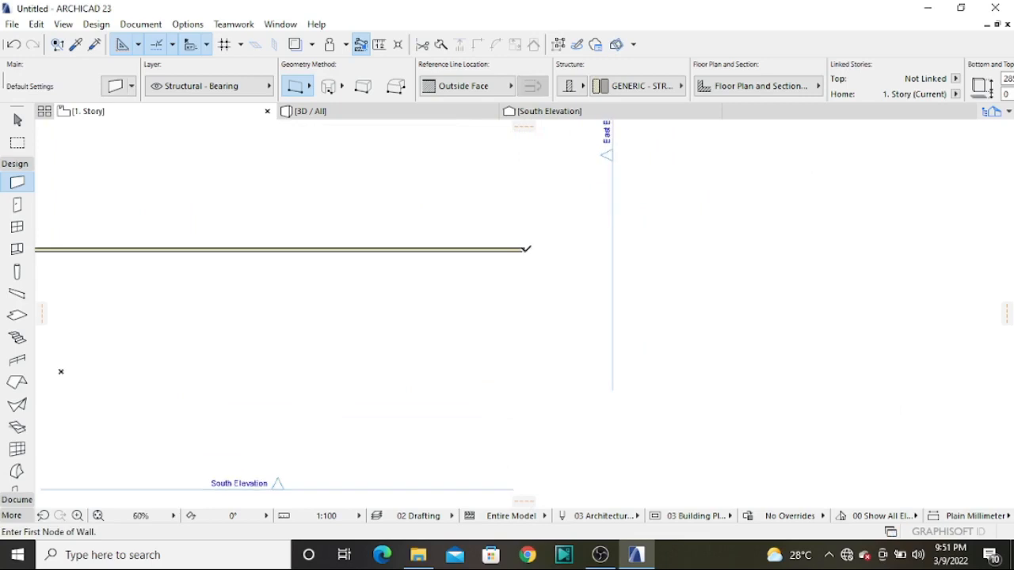
pyautogui.click(526, 249)
pyautogui.scroll(-2, 446, 414)
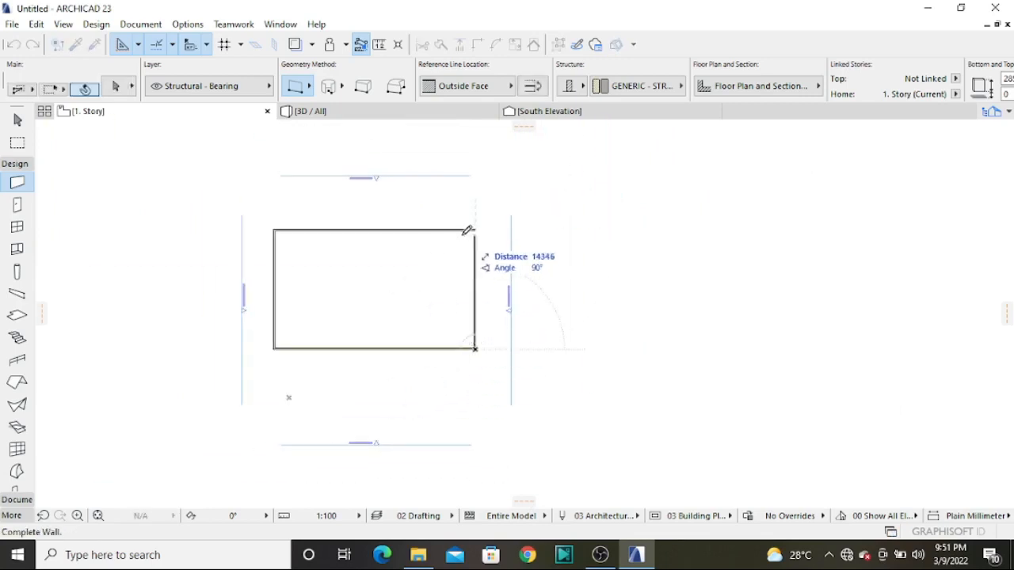
pyautogui.scroll(3, 507, 218)
pyautogui.click(517, 213)
pyautogui.scroll(-2, 509, 203)
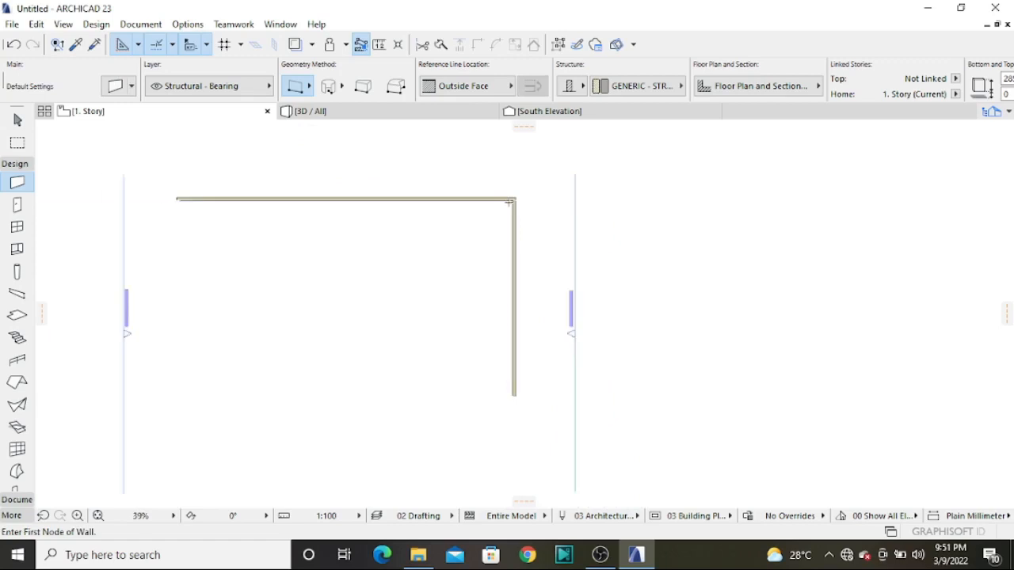
pyautogui.scroll(-3, 227, 457)
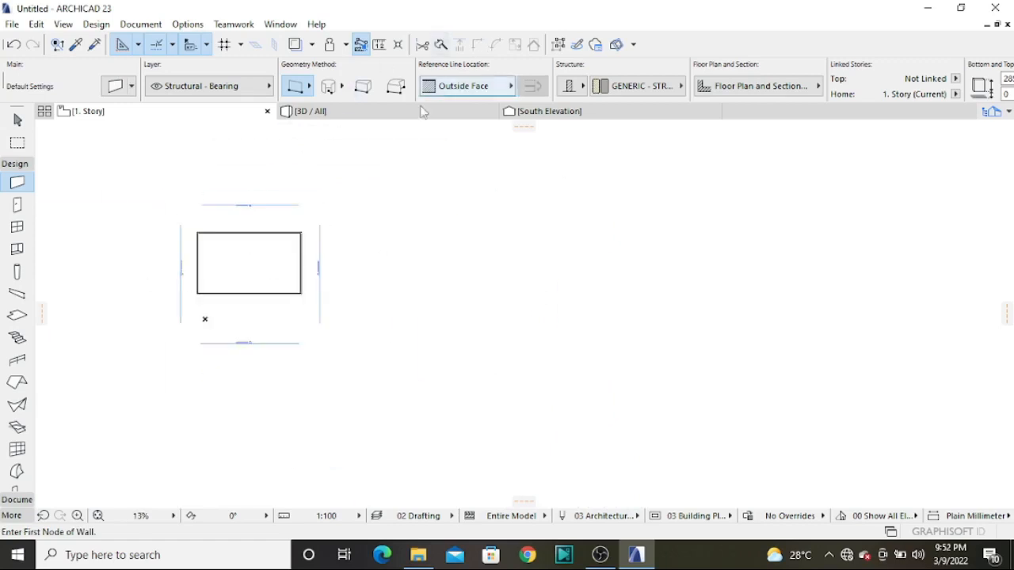
pyautogui.click(422, 113)
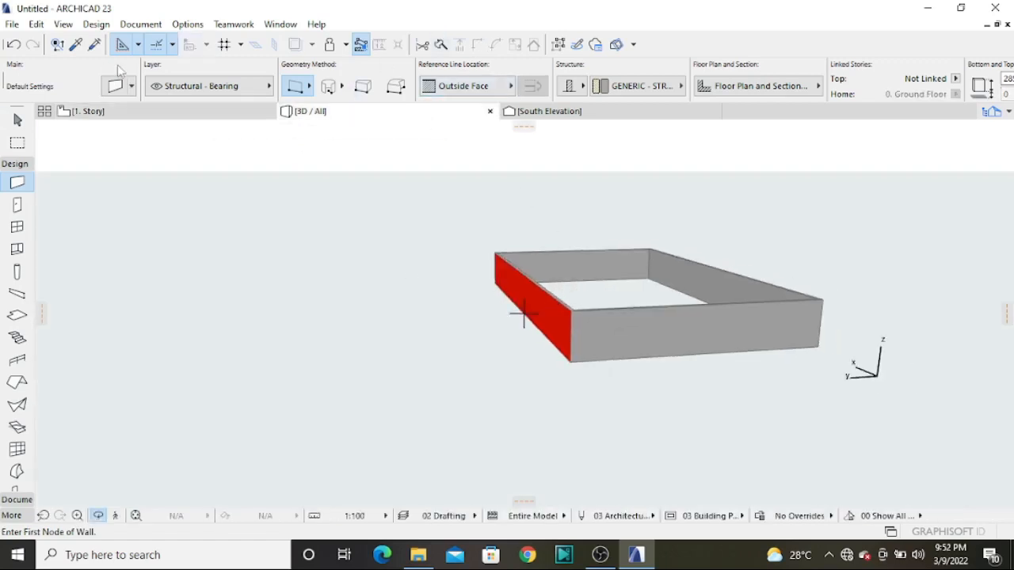
# Back in the 1. Story plan, search the door library for "door" and choose Arch Door 23 as the default door
pyautogui.click(88, 112)
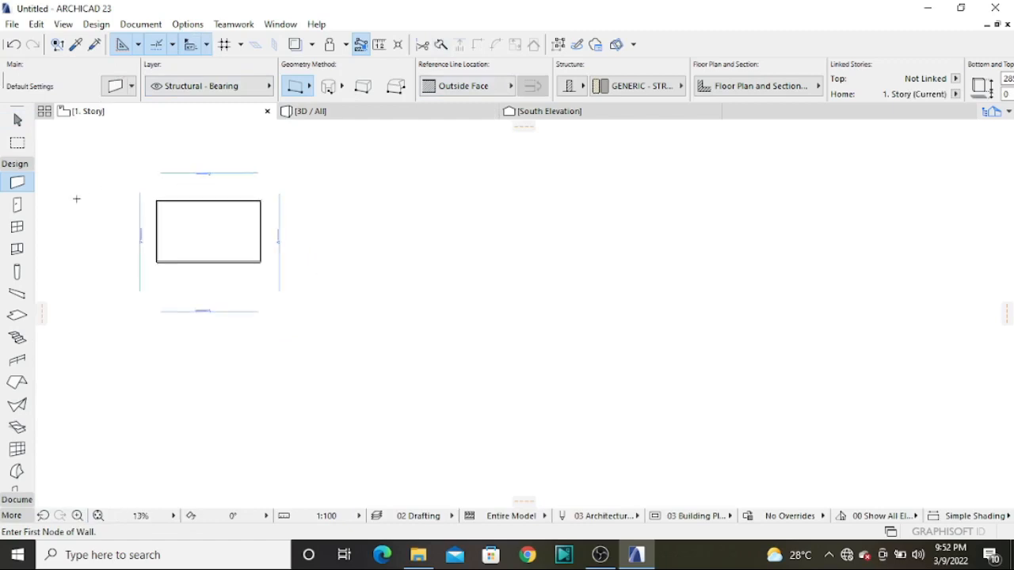
pyautogui.click(16, 206)
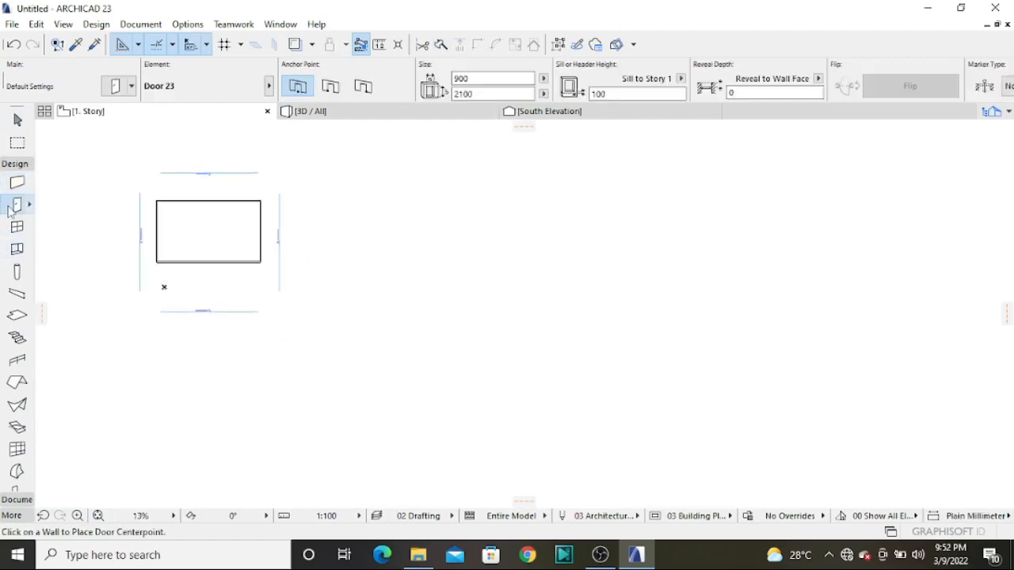
pyautogui.doubleClick(12, 209)
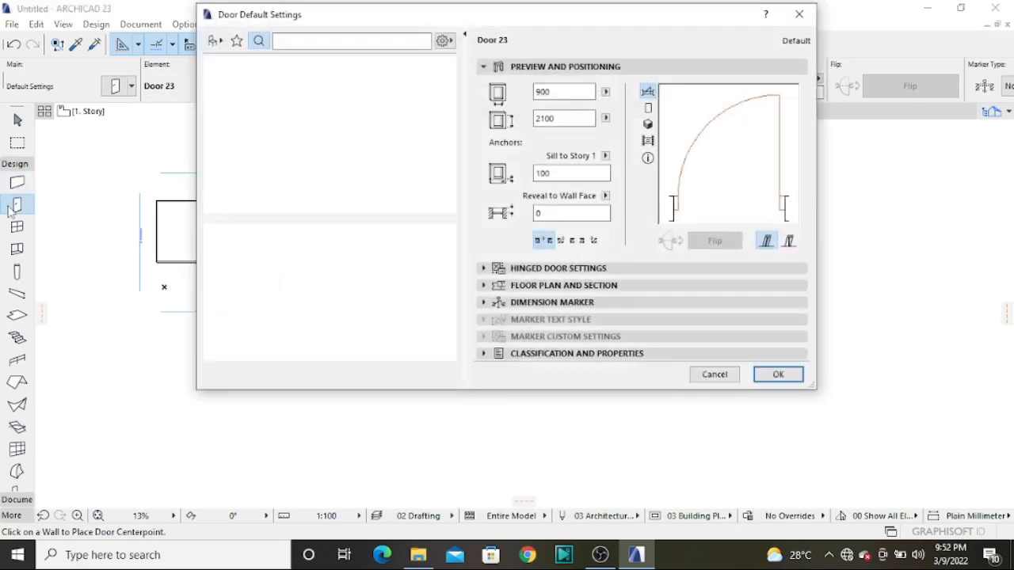
pyautogui.write('door')
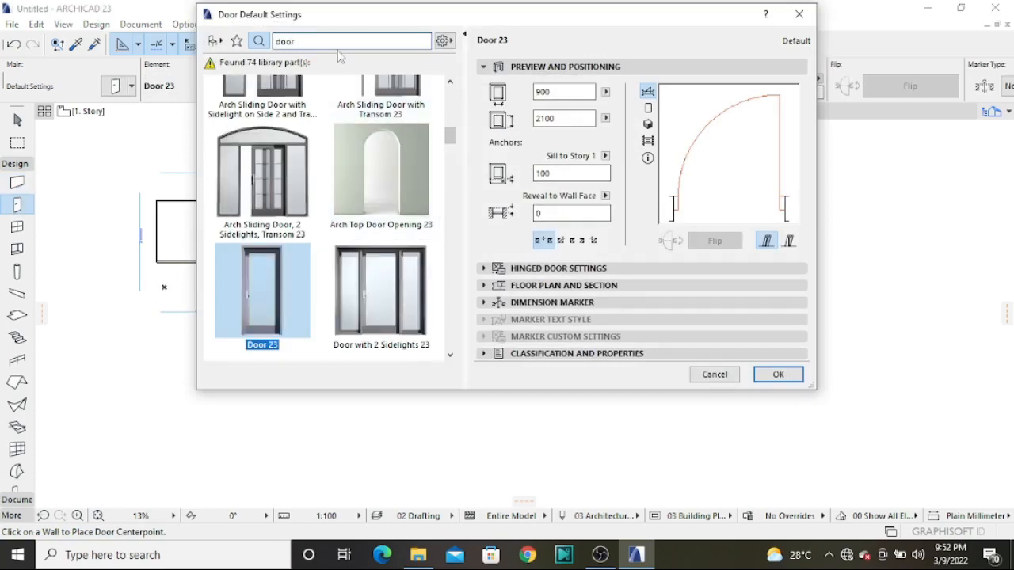
pyautogui.moveTo(454, 143); pyautogui.dragTo(453, 93)
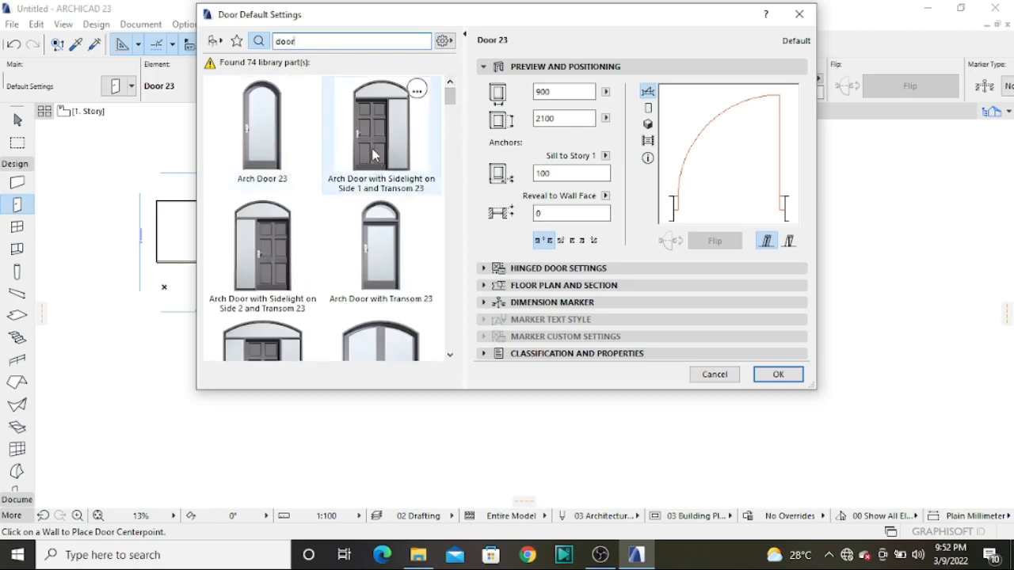
pyautogui.moveTo(454, 93)
pyautogui.mouseDown()
pyautogui.moveTo(453, 118)
pyautogui.moveTo(459, 93)
pyautogui.mouseUp()
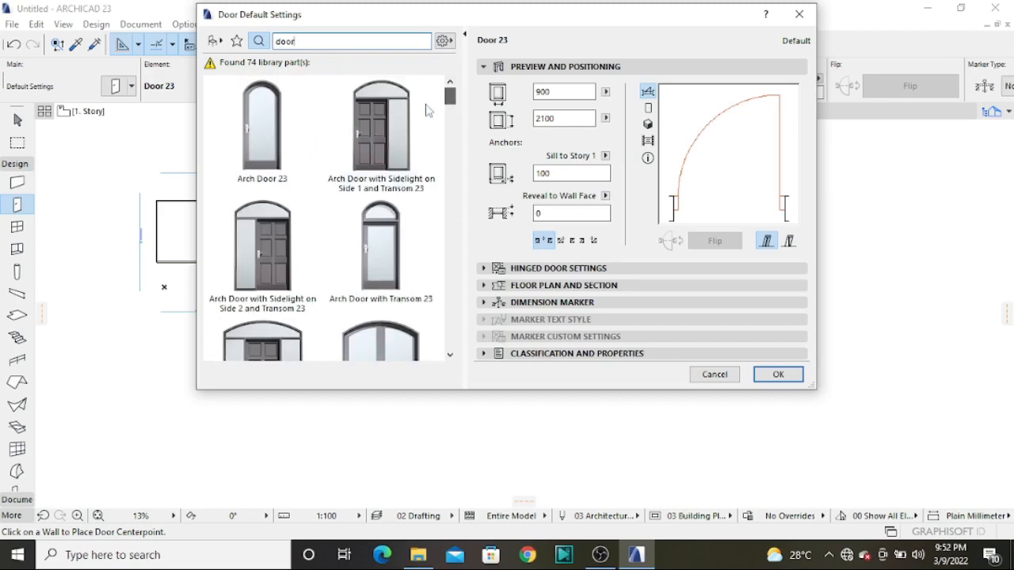
pyautogui.click(289, 155)
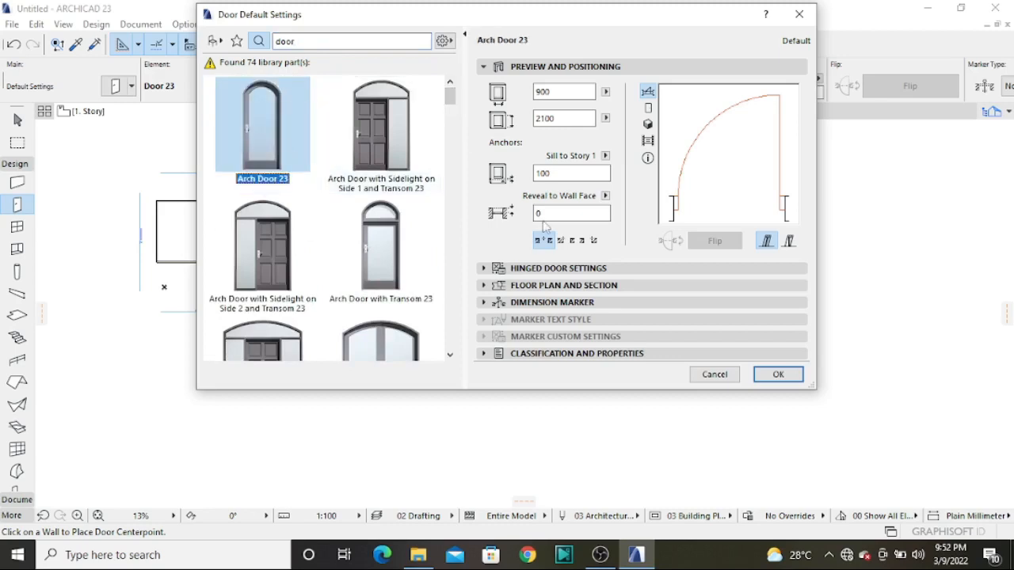
# Set the arch door's leaf to H-V Grid and its handle to Knob 4 in the hinged door settings
pyautogui.click(560, 269)
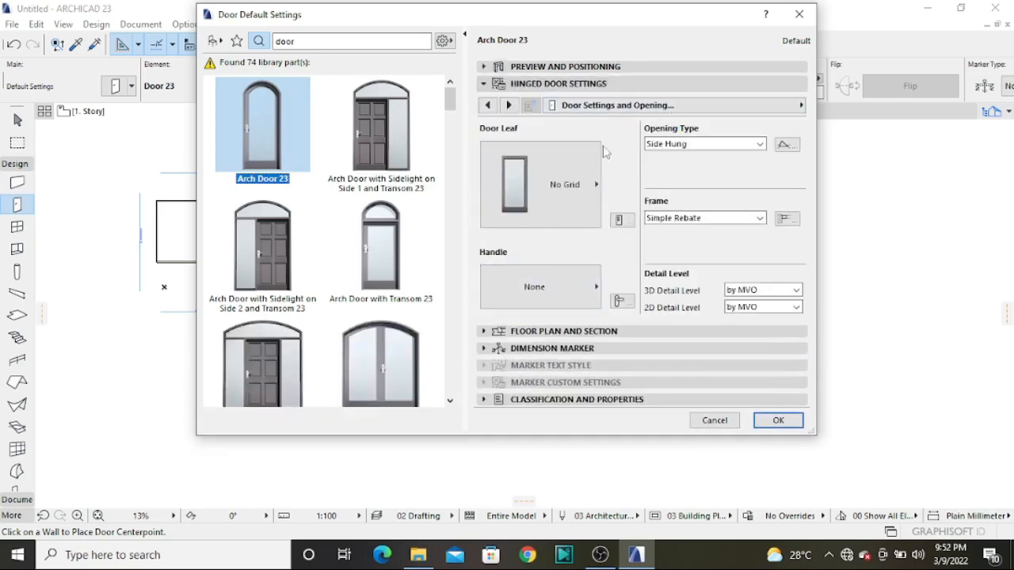
pyautogui.click(595, 184)
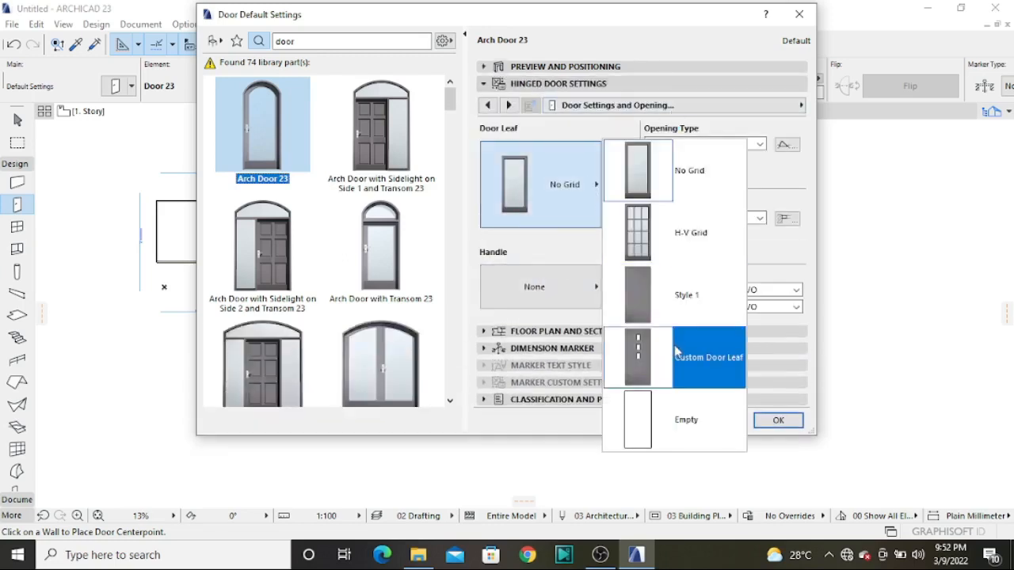
pyautogui.click(674, 236)
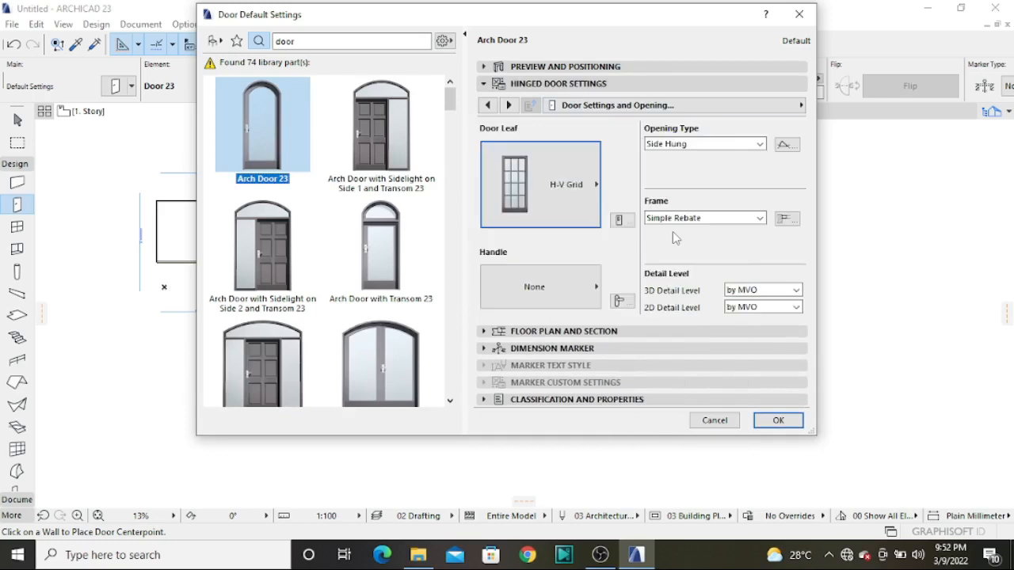
pyautogui.click(573, 269)
pyautogui.click(615, 140)
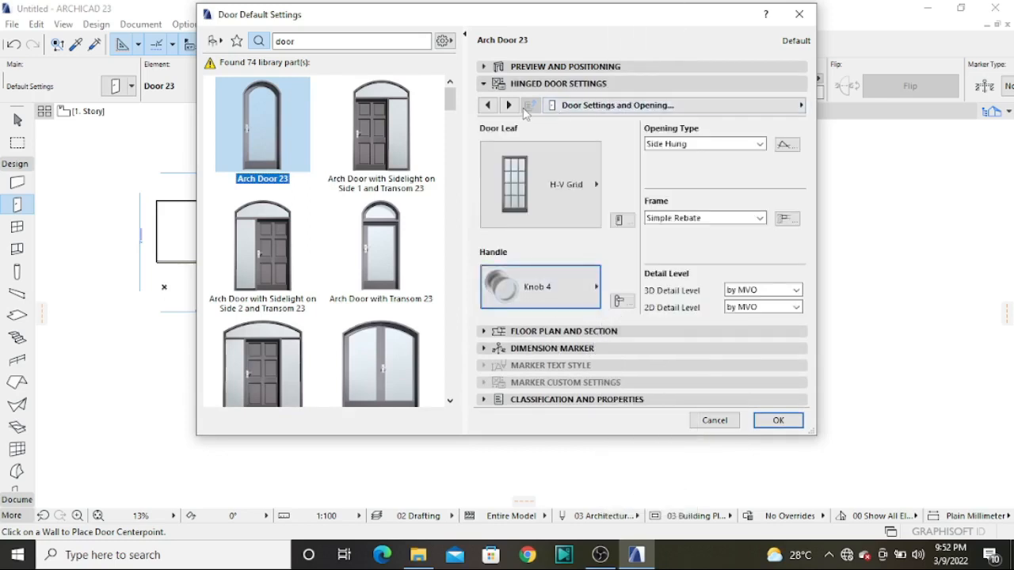
# Review the arch door's frame and leaf, leaf type, handle and kick board, and opening type and angle settings
pyautogui.click(508, 104)
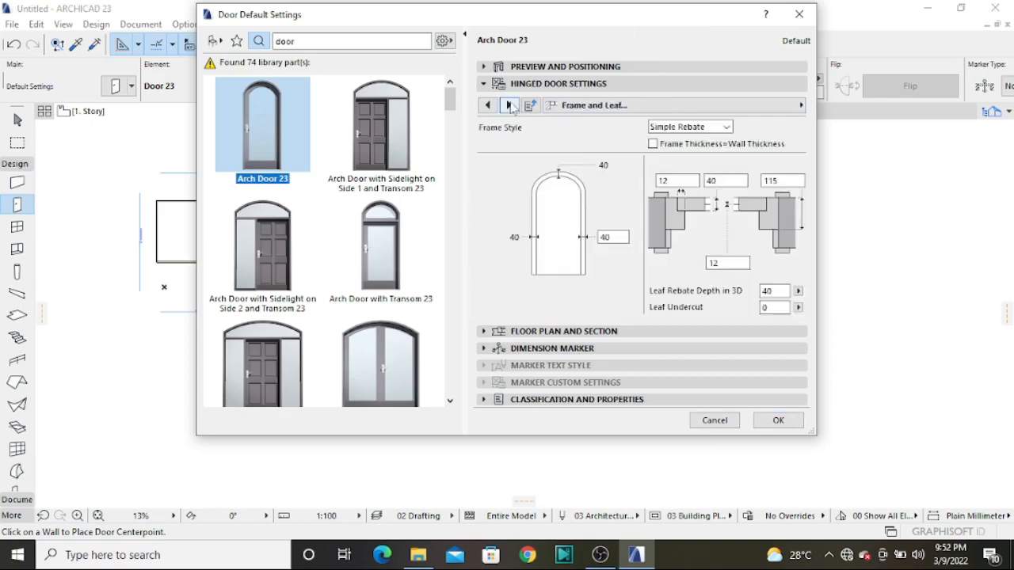
pyautogui.click(509, 105)
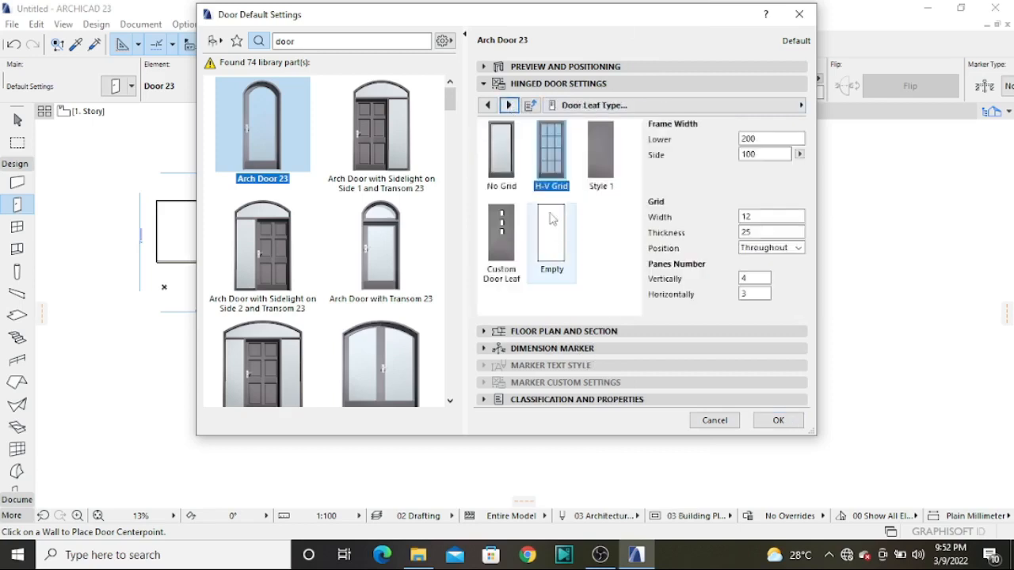
pyautogui.click(509, 105)
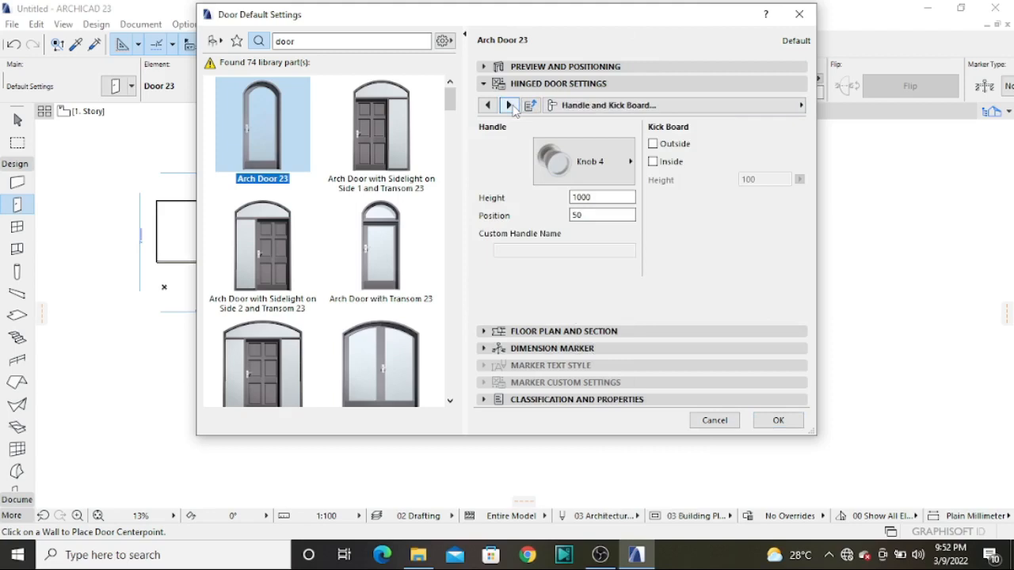
pyautogui.click(510, 105)
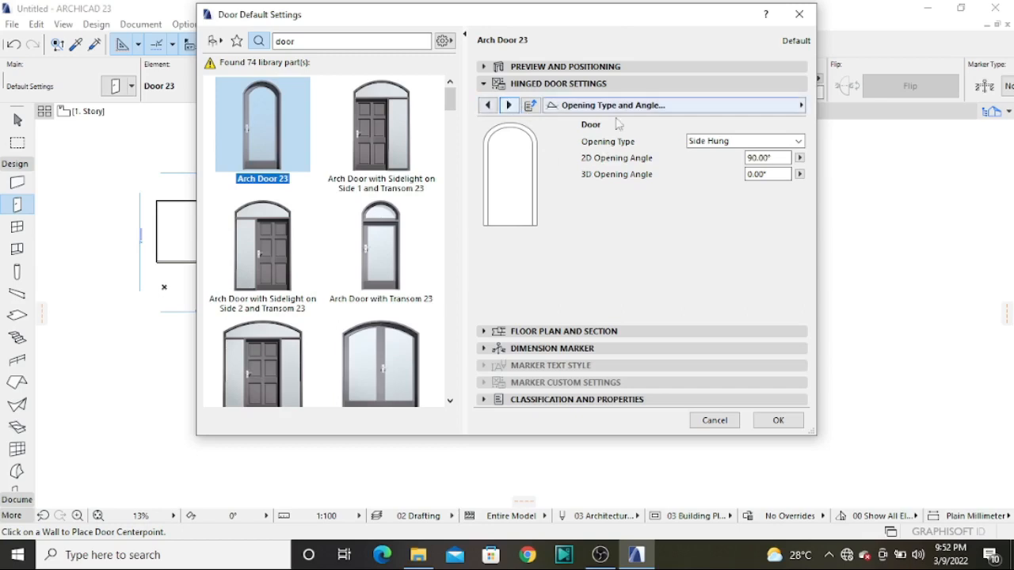
# Override the model view options for the door's 3D projections with the opening line off, and open the model attributes
pyautogui.click(509, 106)
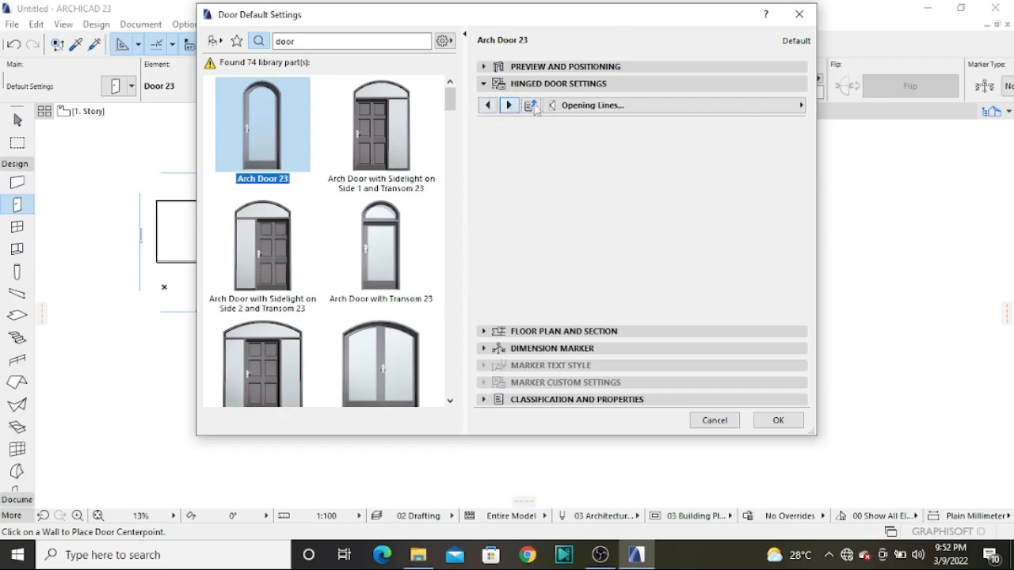
pyautogui.click(650, 144)
pyautogui.click(650, 160)
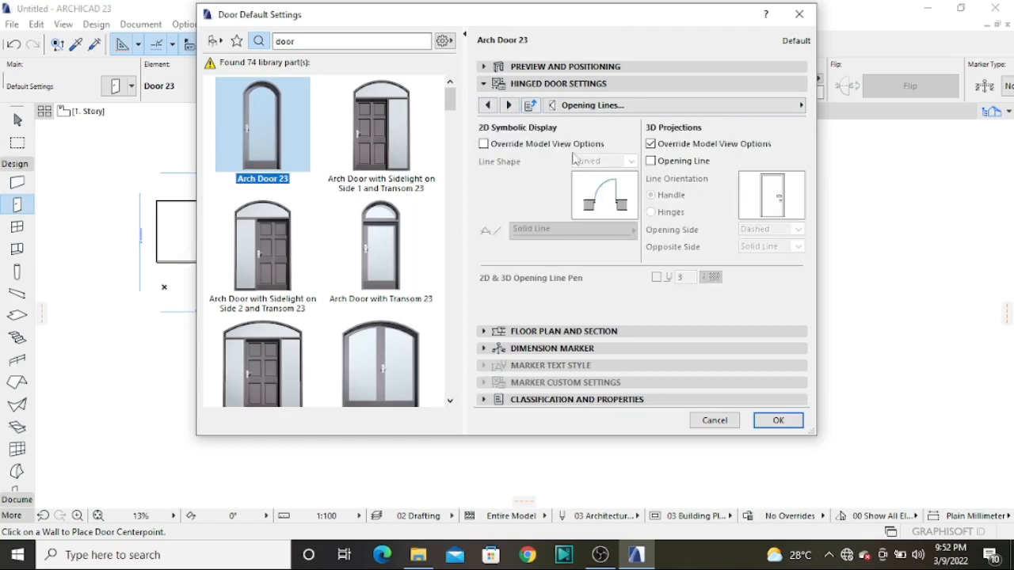
pyautogui.click(509, 106)
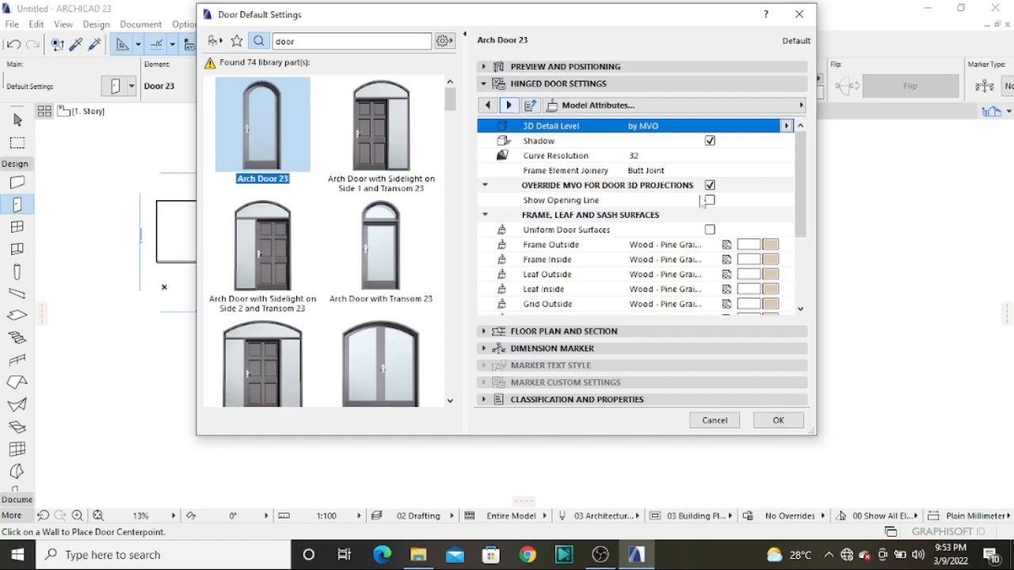
# Review the arch door's model attributes and wall opening settings, and accept the door defaults
pyautogui.scroll(-3, 792, 194)
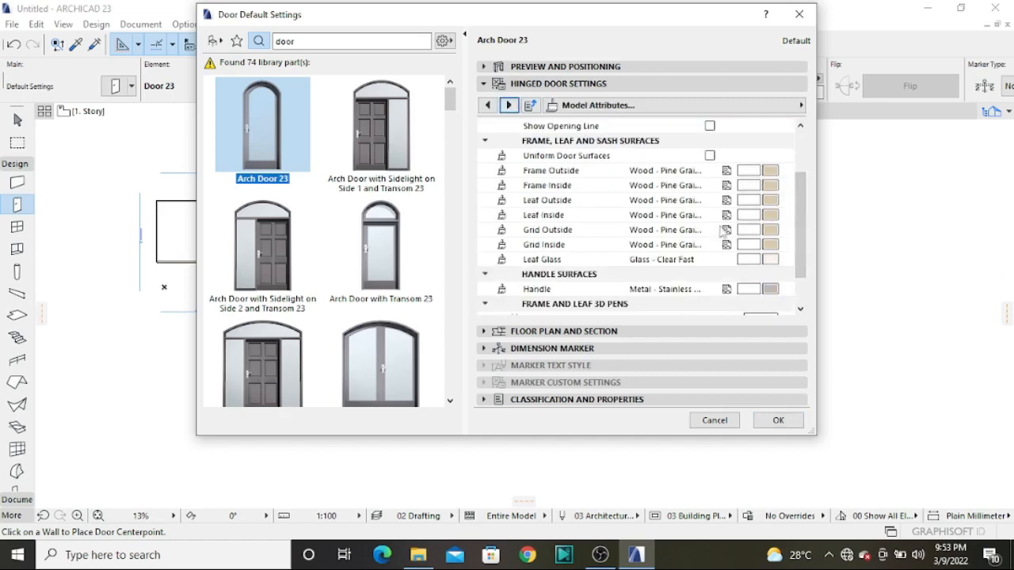
pyautogui.scroll(-2, 768, 254)
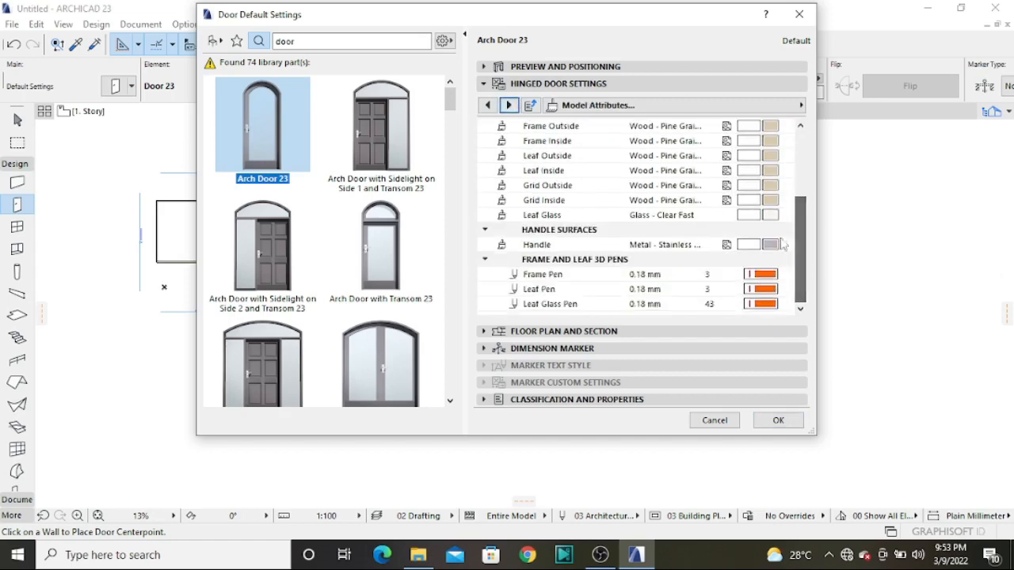
pyautogui.scroll(3, 662, 190)
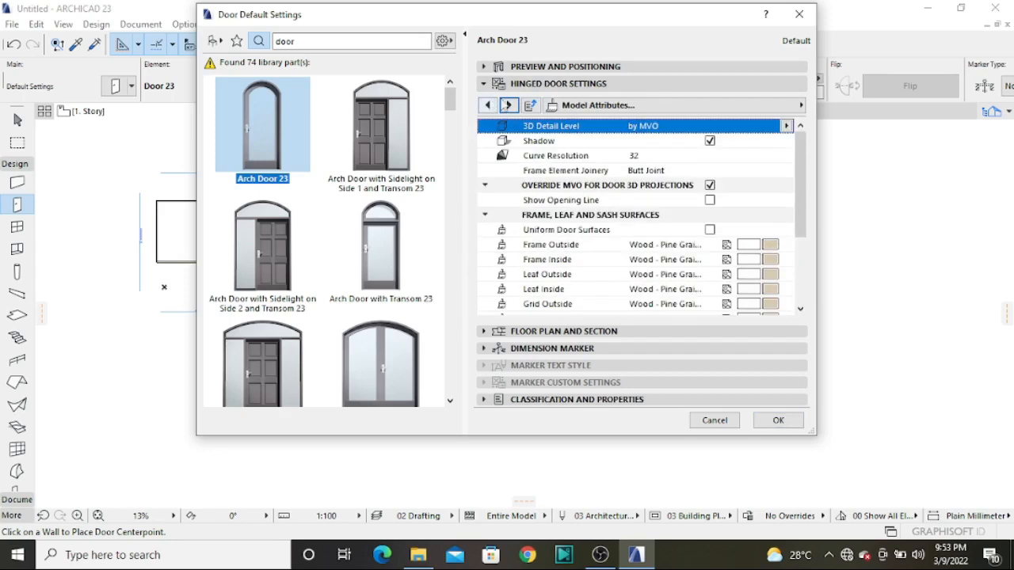
pyautogui.click(509, 105)
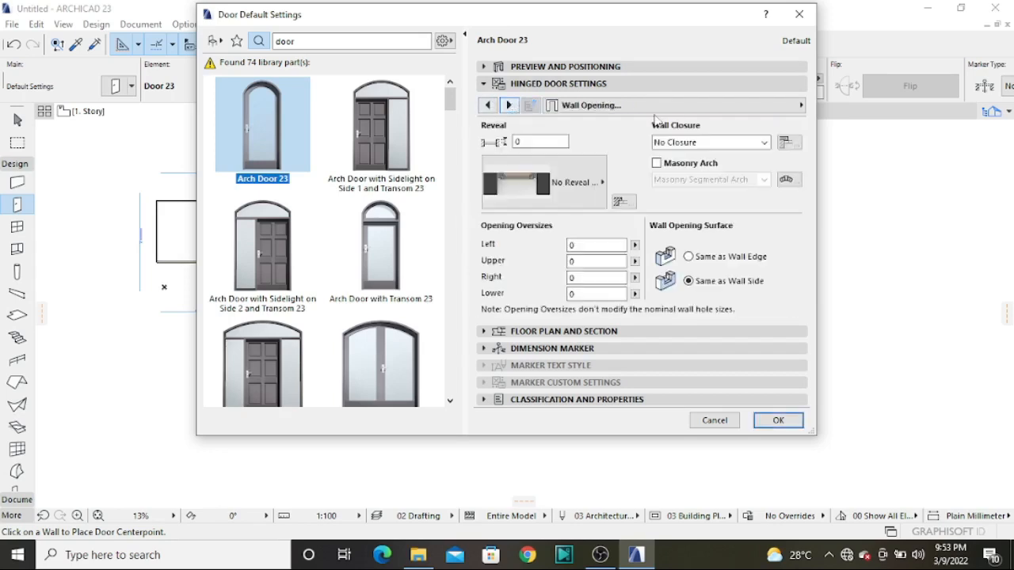
pyautogui.click(800, 106)
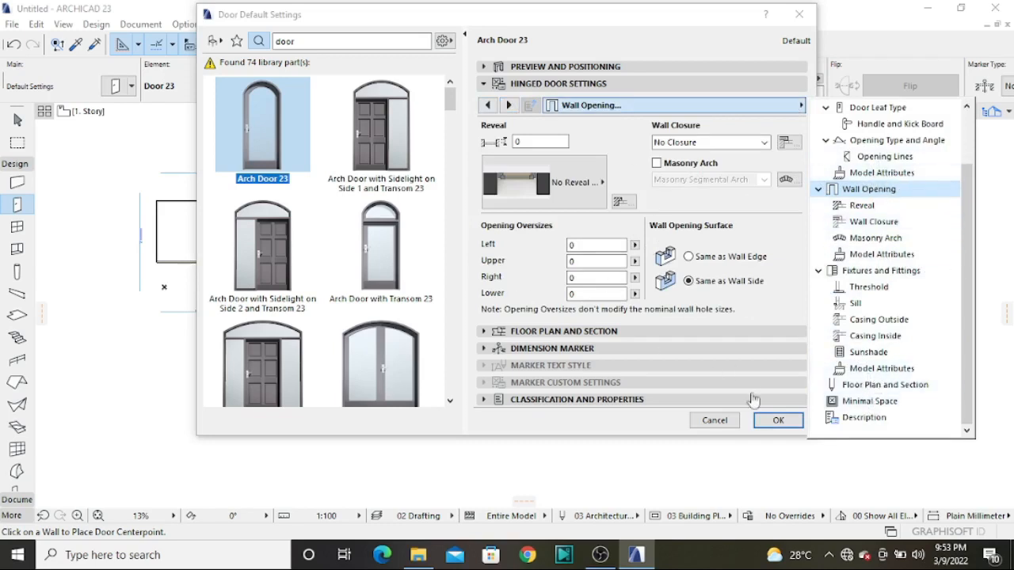
pyautogui.click(783, 426)
pyautogui.click(778, 420)
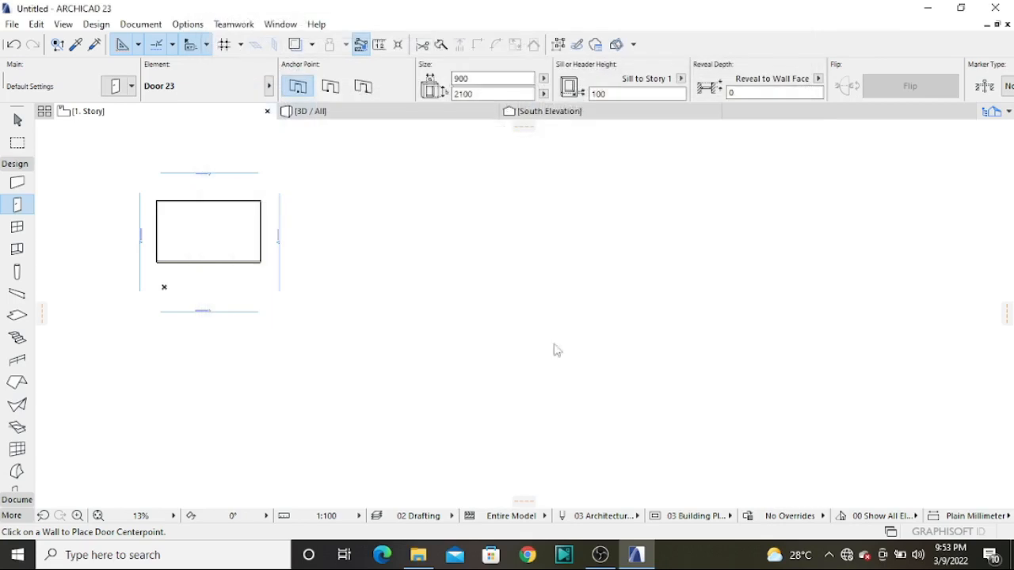
# Place one 900 x 2100 mm arch door in the south wall and another in the east wall of the enclosure
pyautogui.scroll(5, 283, 261)
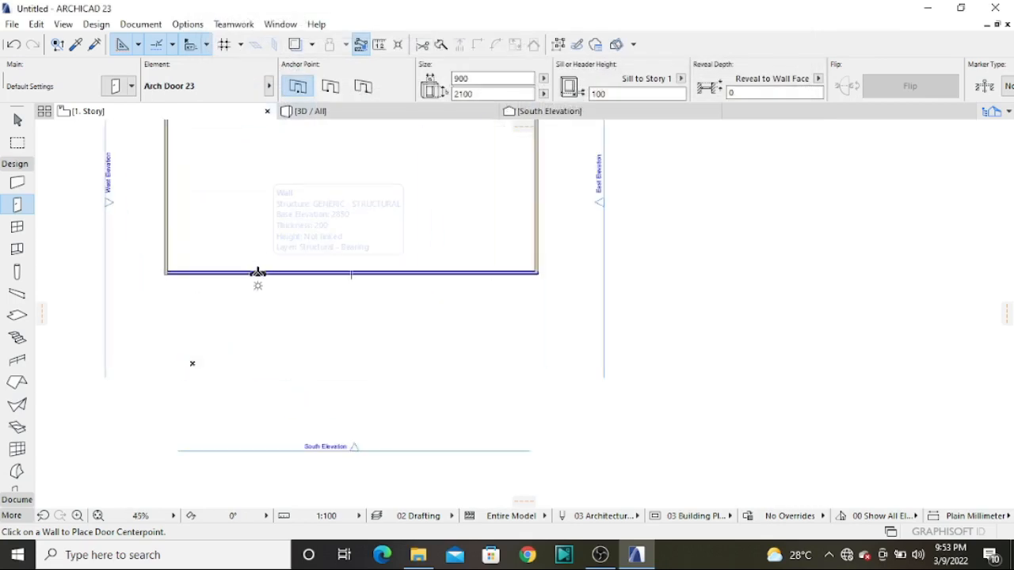
pyautogui.click(258, 273)
pyautogui.scroll(5, 253, 266)
pyautogui.click(203, 234)
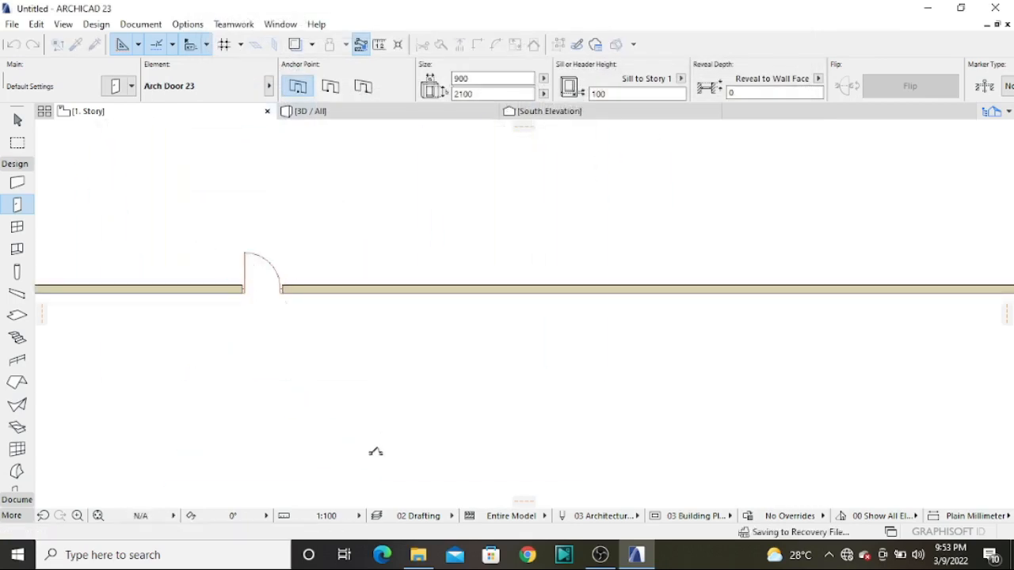
pyautogui.scroll(-5, 380, 428)
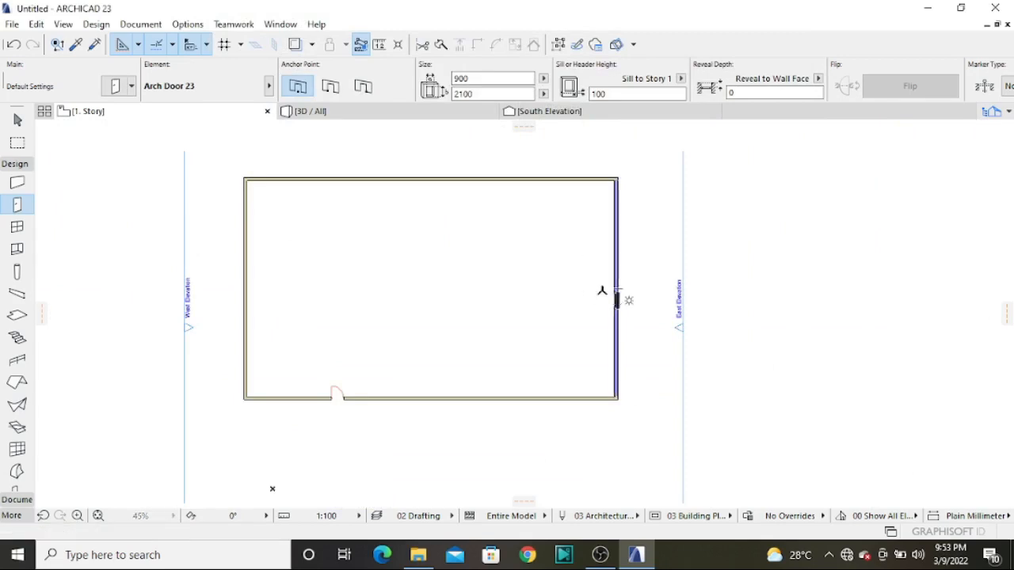
pyautogui.scroll(-5, 602, 280)
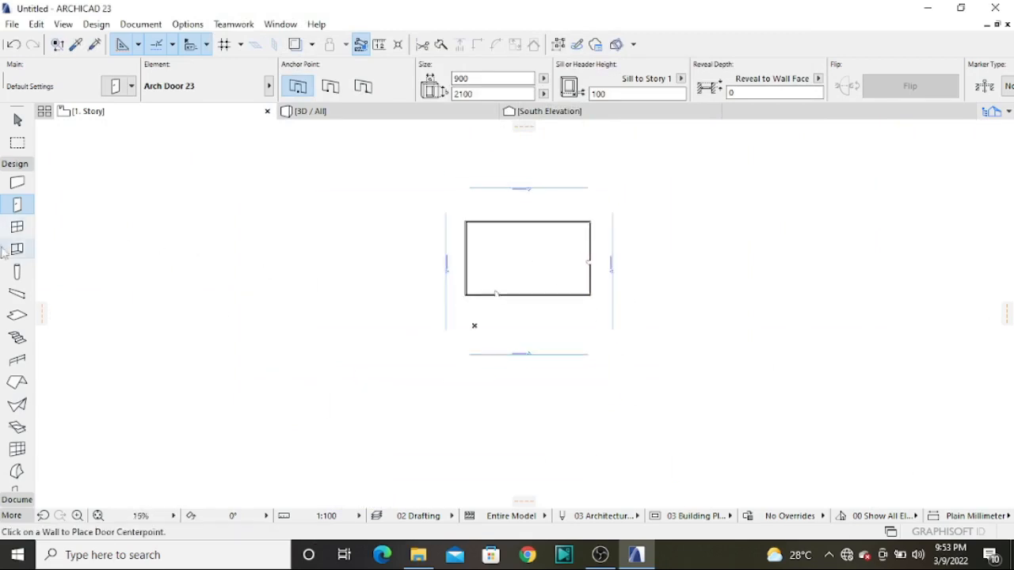
# Choose 6-Sash Sliding Window 23 from the Sliding Windows 23 library folder as the default window
pyautogui.click(16, 227)
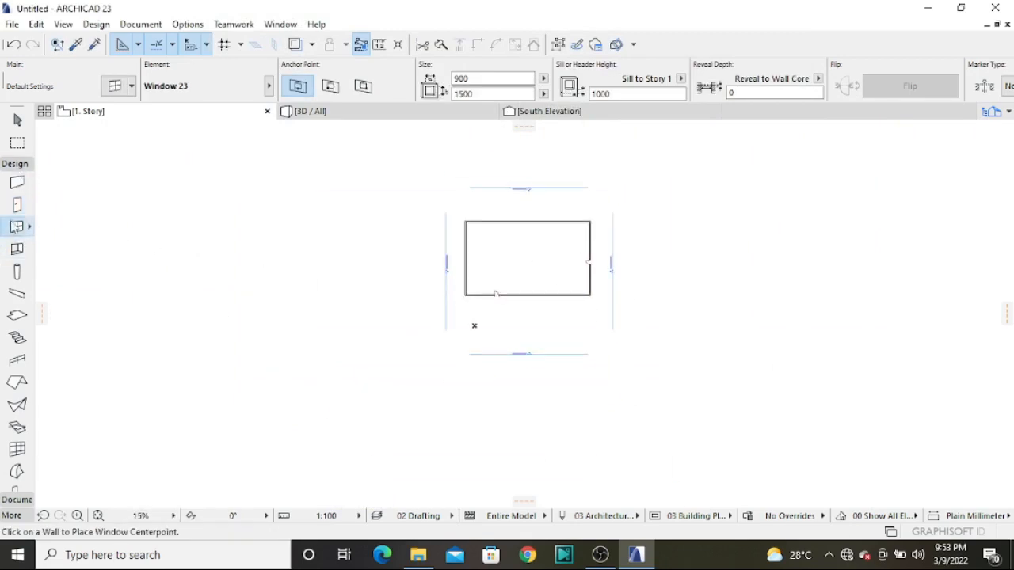
pyautogui.doubleClick(14, 227)
pyautogui.moveTo(502, 230)
pyautogui.mouseDown()
pyautogui.moveTo(499, 265)
pyautogui.moveTo(509, 235)
pyautogui.mouseUp()
pyautogui.click(372, 196)
pyautogui.click(339, 212)
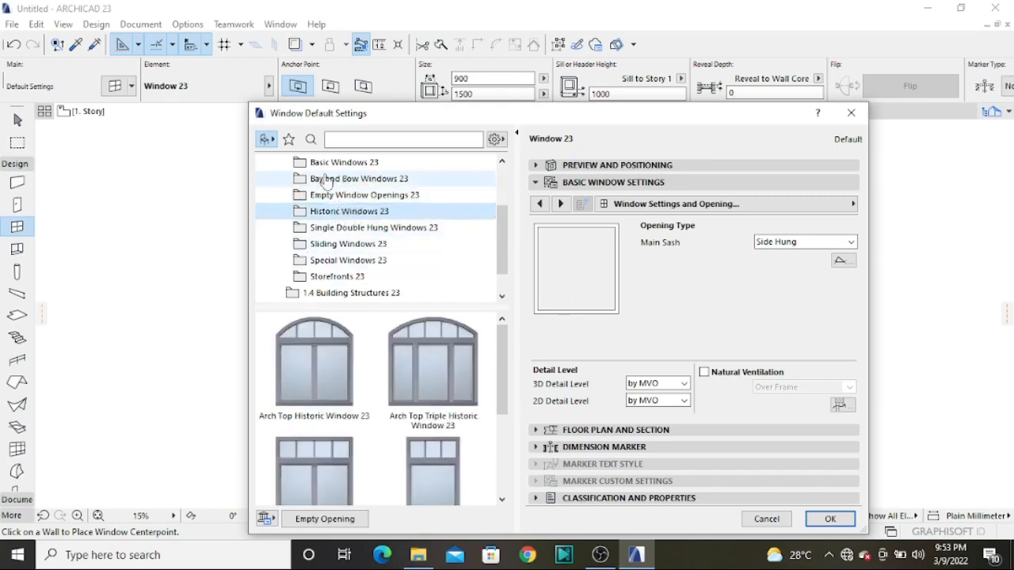
pyautogui.click(337, 246)
pyautogui.scroll(-2, 396, 396)
pyautogui.click(422, 406)
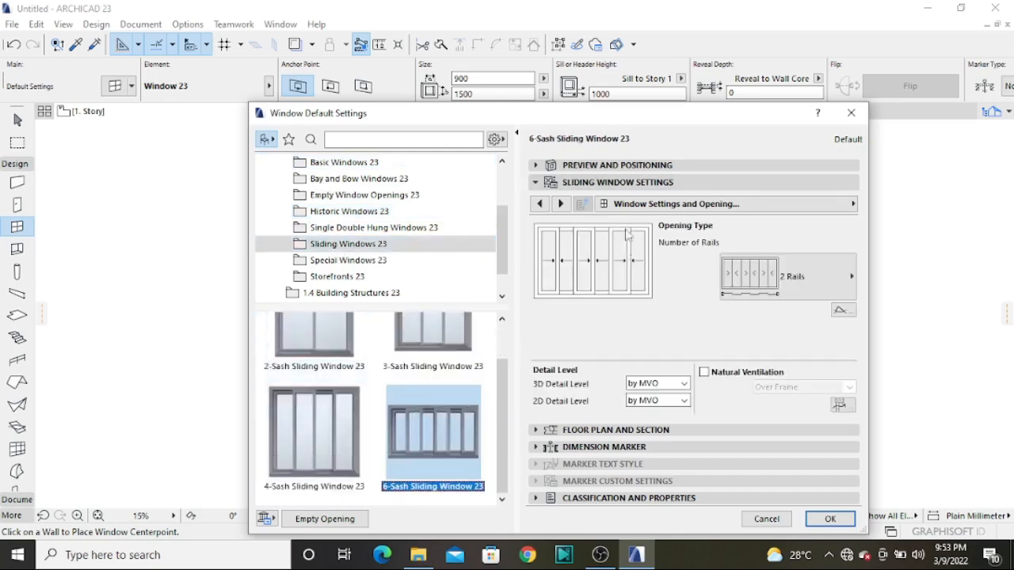
# Review the sliding window's settings pages and its preview and positioning values, and accept the window defaults
pyautogui.click(852, 204)
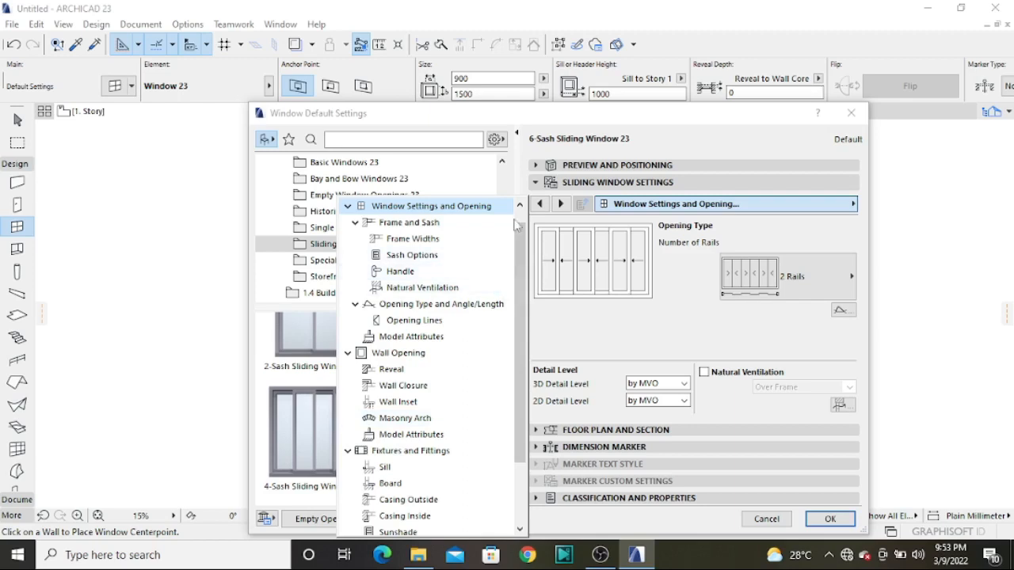
pyautogui.click(610, 330)
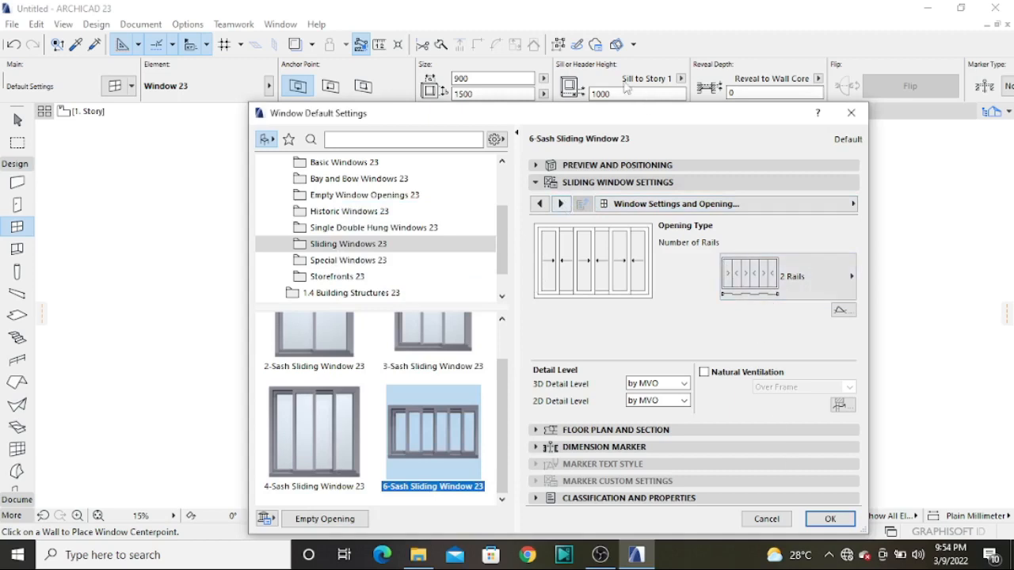
pyautogui.click(602, 166)
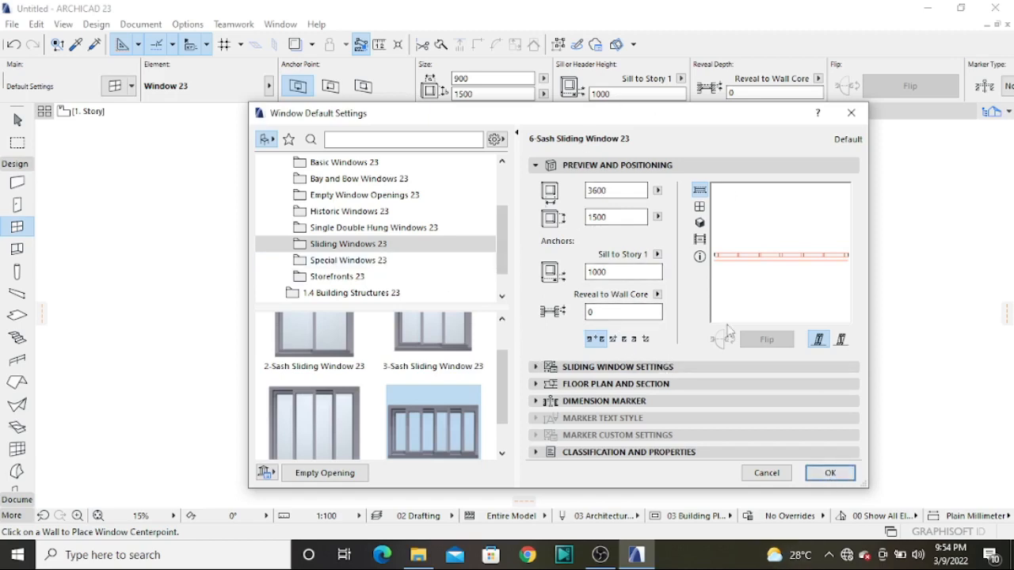
pyautogui.click(630, 367)
pyautogui.click(820, 206)
pyautogui.scroll(-1, 450, 432)
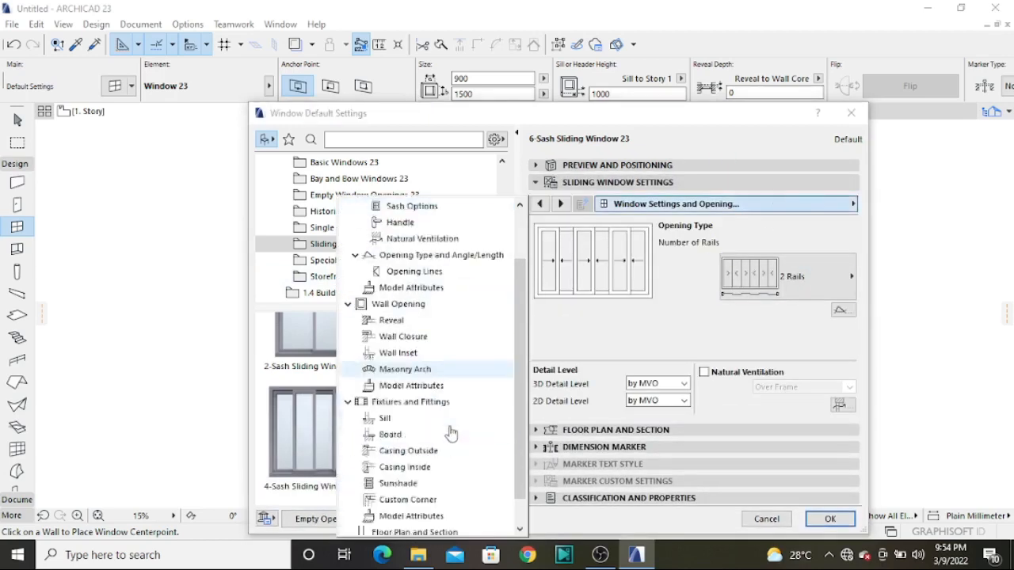
pyautogui.scroll(-1, 450, 432)
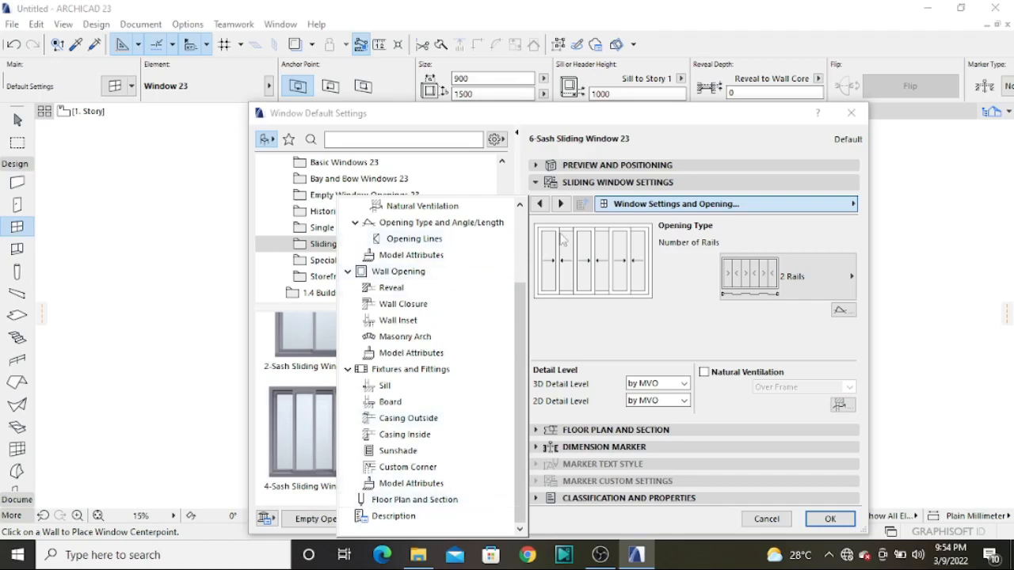
pyautogui.click(828, 523)
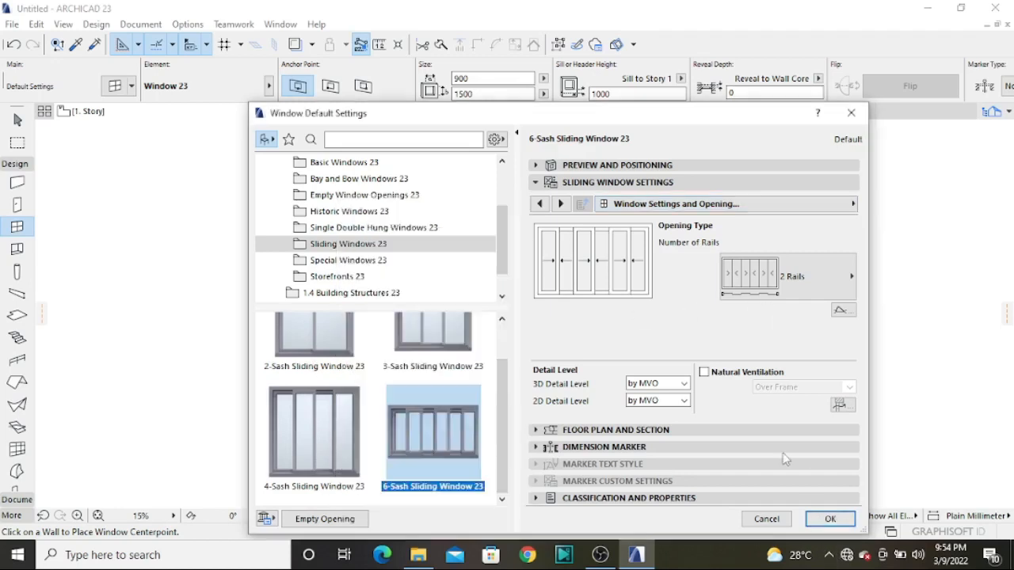
pyautogui.click(845, 520)
# Place a 3600 x 1500 mm 6-sash sliding window in each of the south, north, west and east walls
pyautogui.scroll(4, 524, 261)
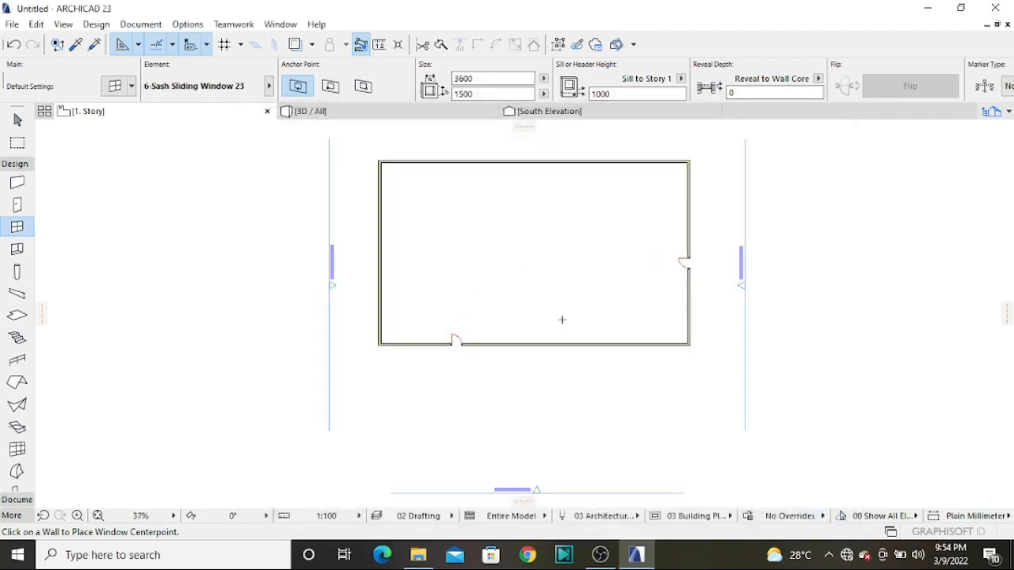
pyautogui.click(569, 346)
pyautogui.click(568, 376)
pyautogui.click(483, 162)
pyautogui.click(464, 203)
pyautogui.click(368, 252)
pyautogui.click(366, 252)
pyautogui.click(685, 205)
pyautogui.click(703, 204)
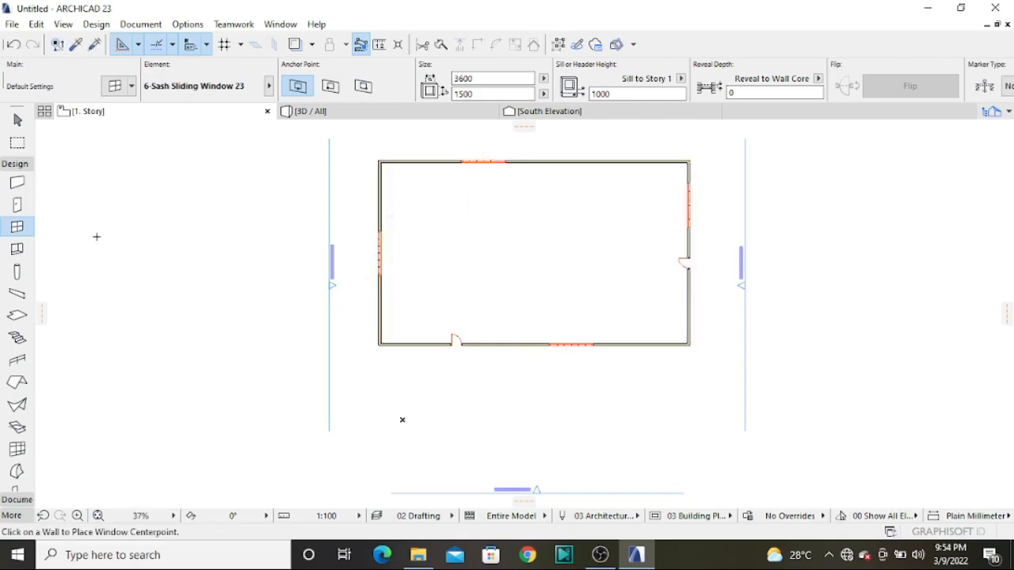
# Place a rectangular 300 x 300 mm opening with a 2800 mm anchor height in the north wall, beside the window
pyautogui.doubleClick(17, 250)
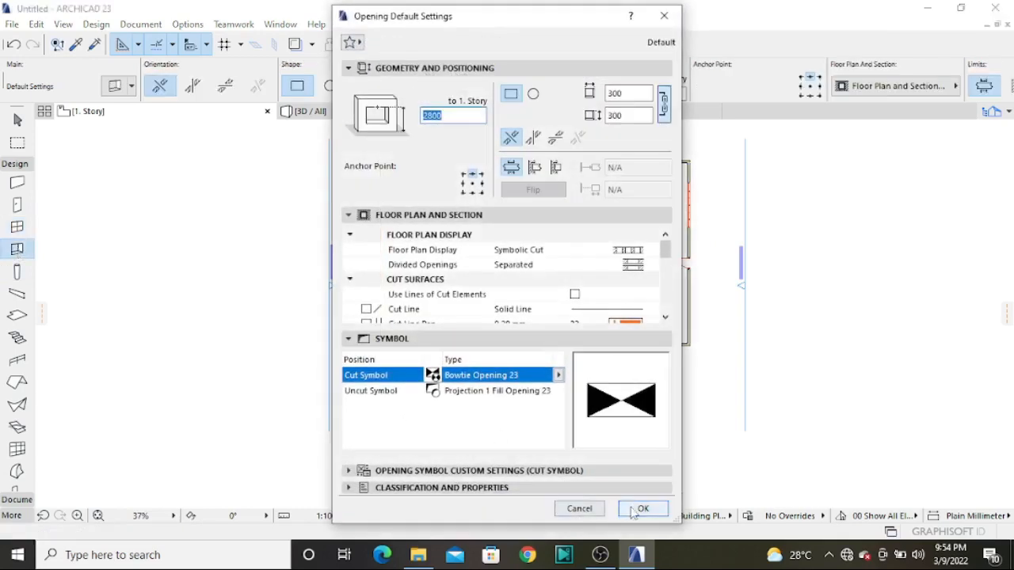
pyautogui.click(634, 511)
pyautogui.scroll(4, 560, 144)
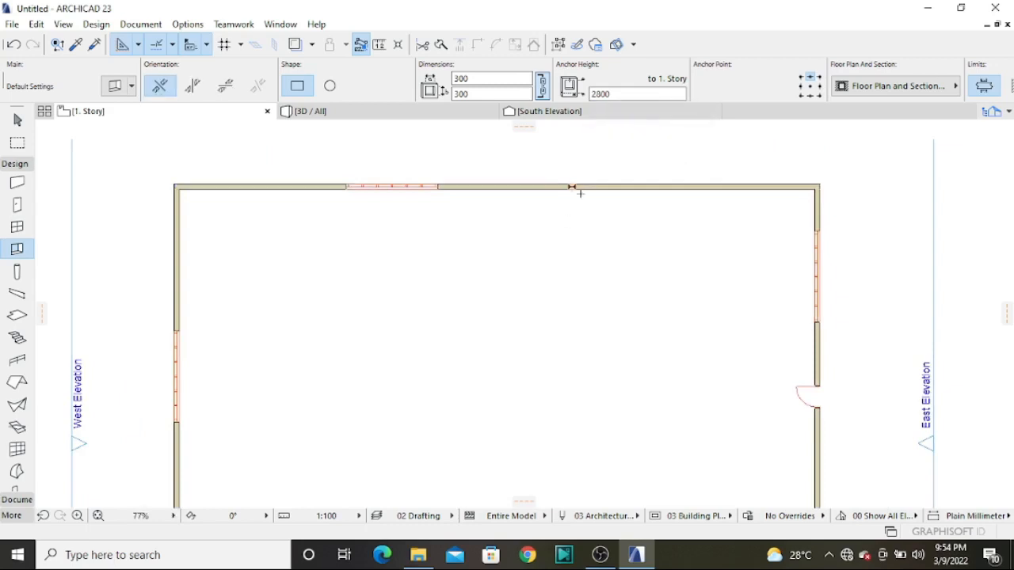
pyautogui.scroll(8, 574, 190)
pyautogui.scroll(-9, 578, 170)
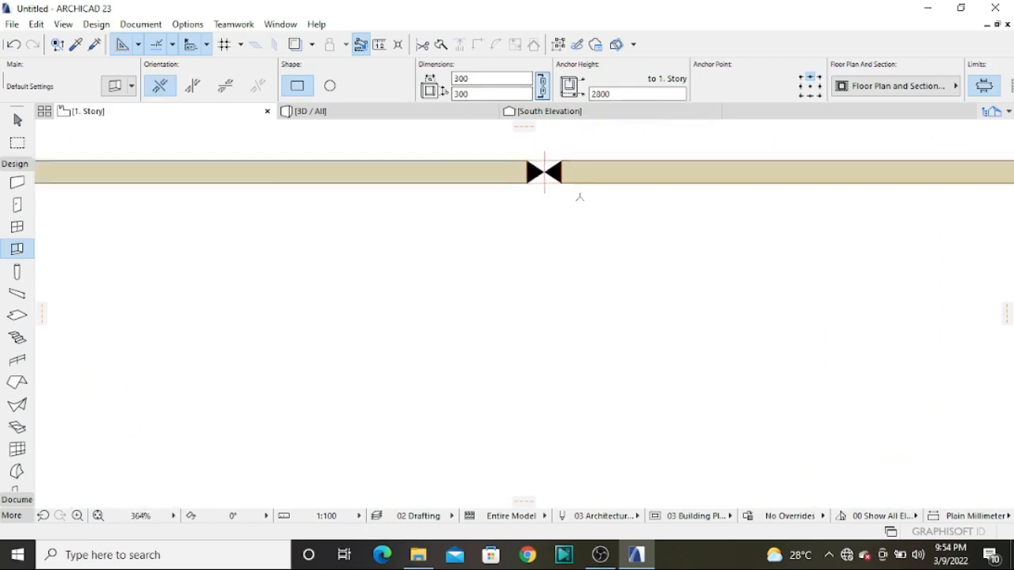
# Accept the default 300 x 300 mm column settings and place two square columns outside the south wall, near the door
pyautogui.doubleClick(17, 272)
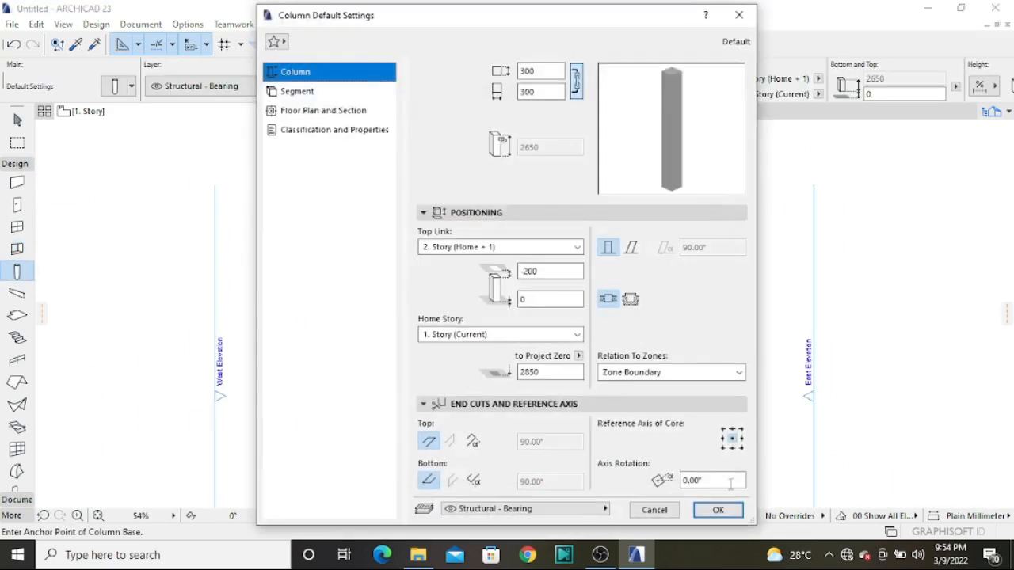
pyautogui.click(717, 510)
pyautogui.scroll(-3, 462, 293)
pyautogui.scroll(5, 428, 372)
pyautogui.scroll(1, 409, 394)
pyautogui.scroll(-3, 290, 380)
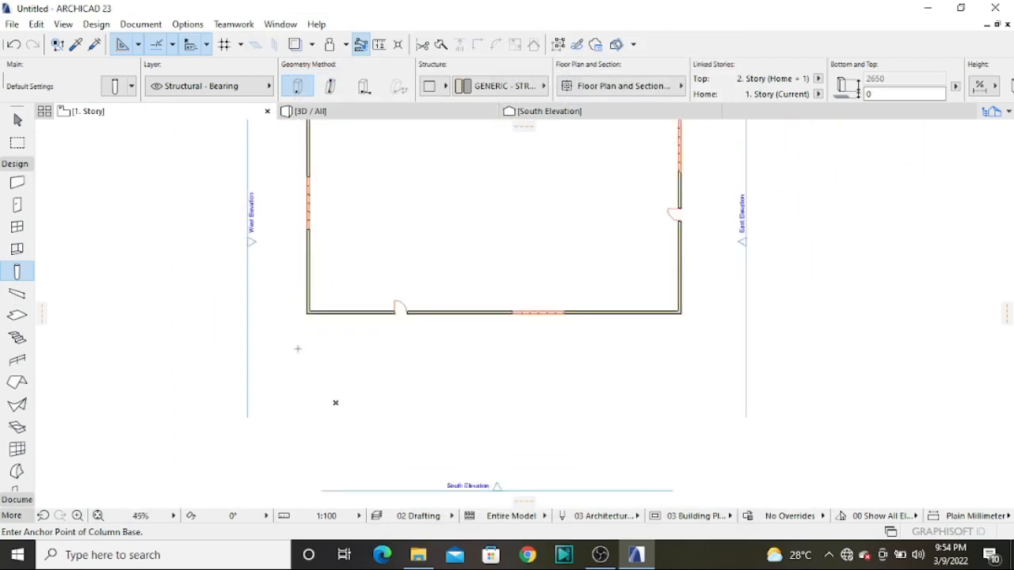
pyautogui.scroll(4, 311, 351)
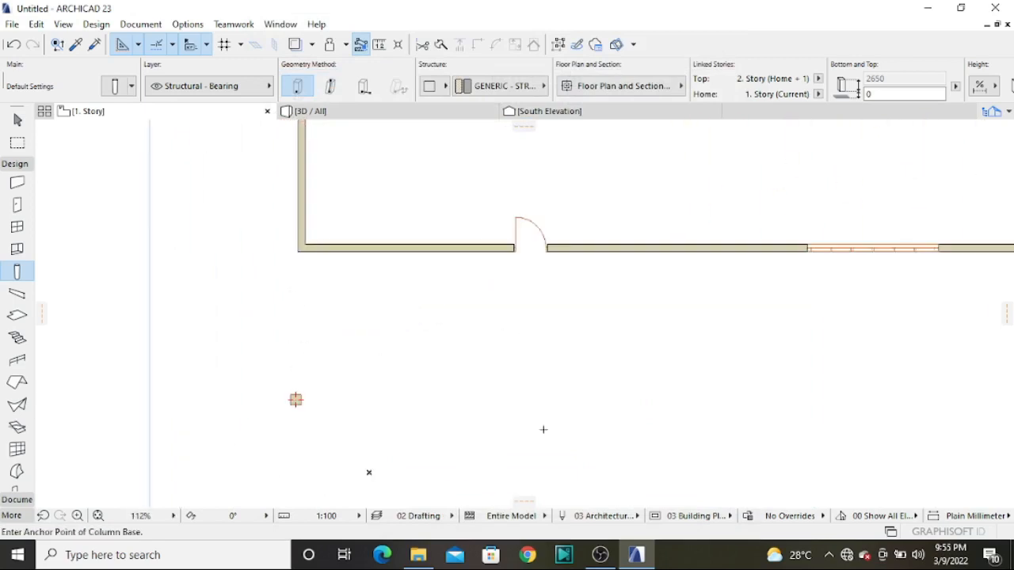
pyautogui.scroll(3, 433, 361)
pyautogui.scroll(-3, 428, 346)
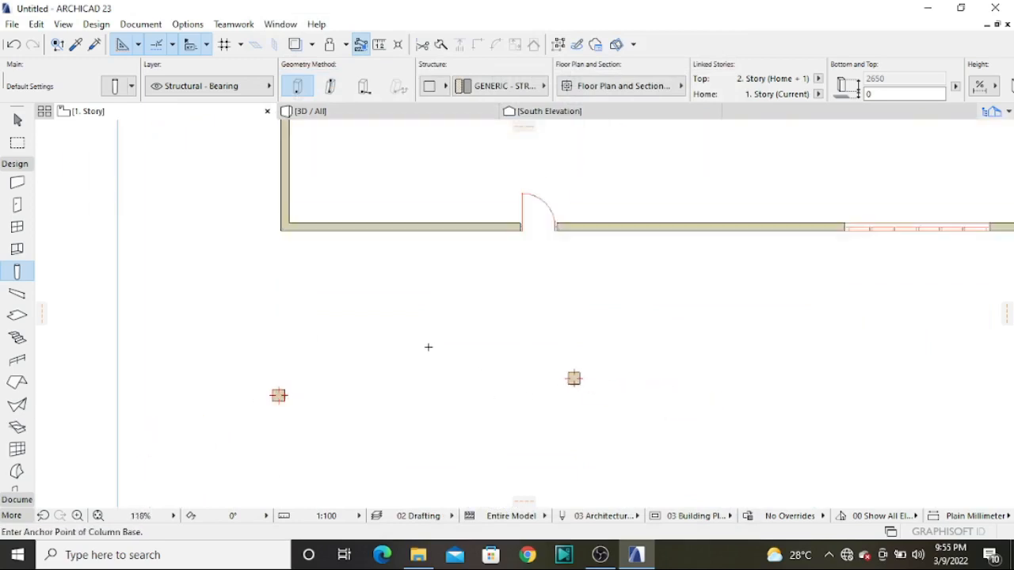
pyautogui.scroll(3, 568, 334)
pyautogui.scroll(-1, 569, 333)
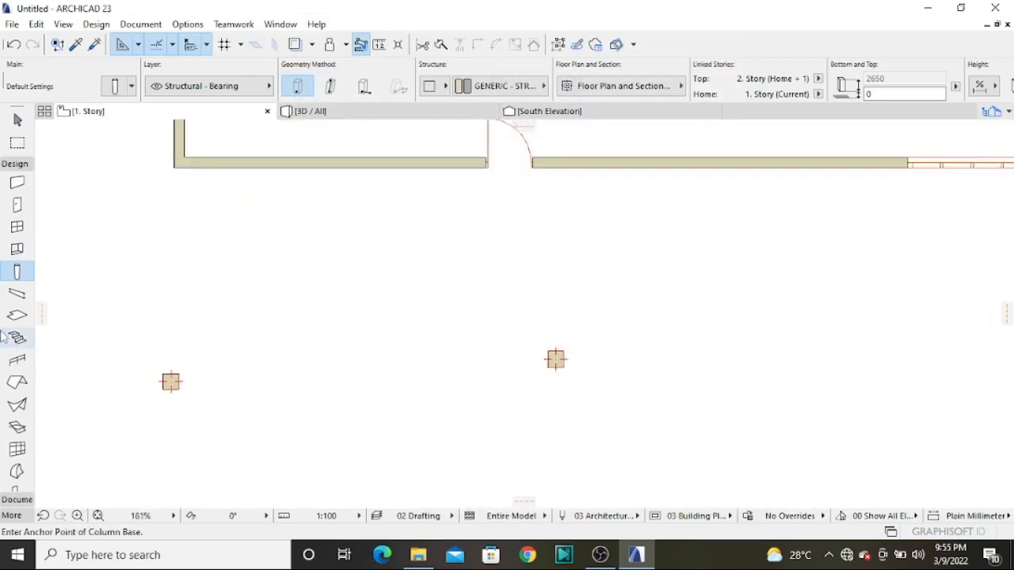
# Change the default column segment's cross-section to circular
pyautogui.doubleClick(14, 272)
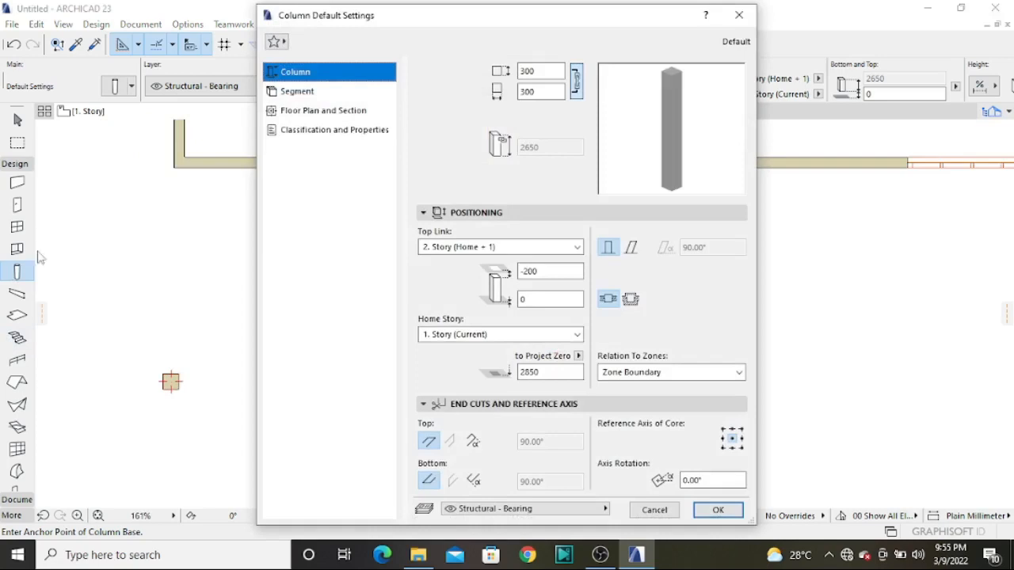
pyautogui.click(312, 93)
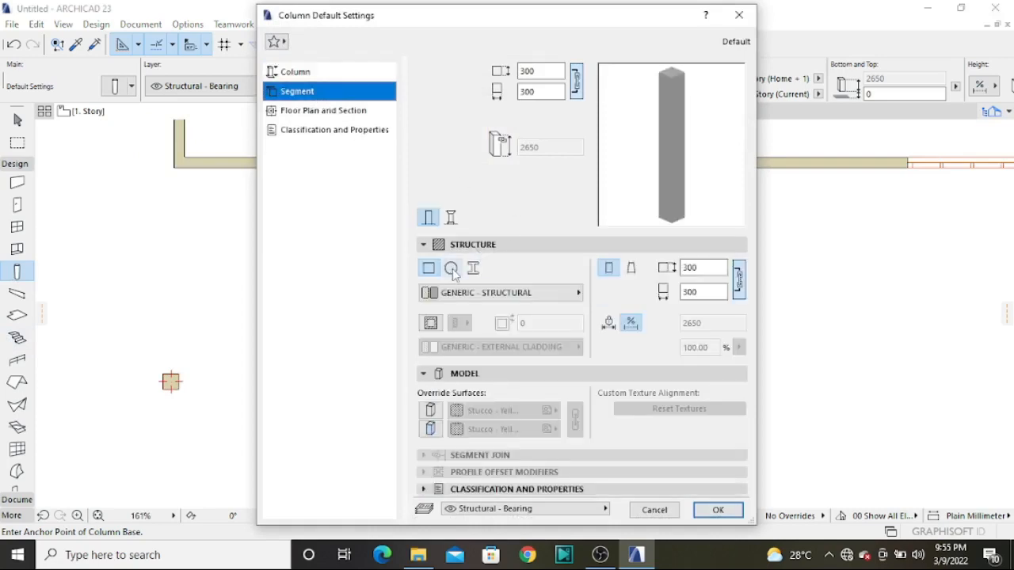
pyautogui.click(450, 268)
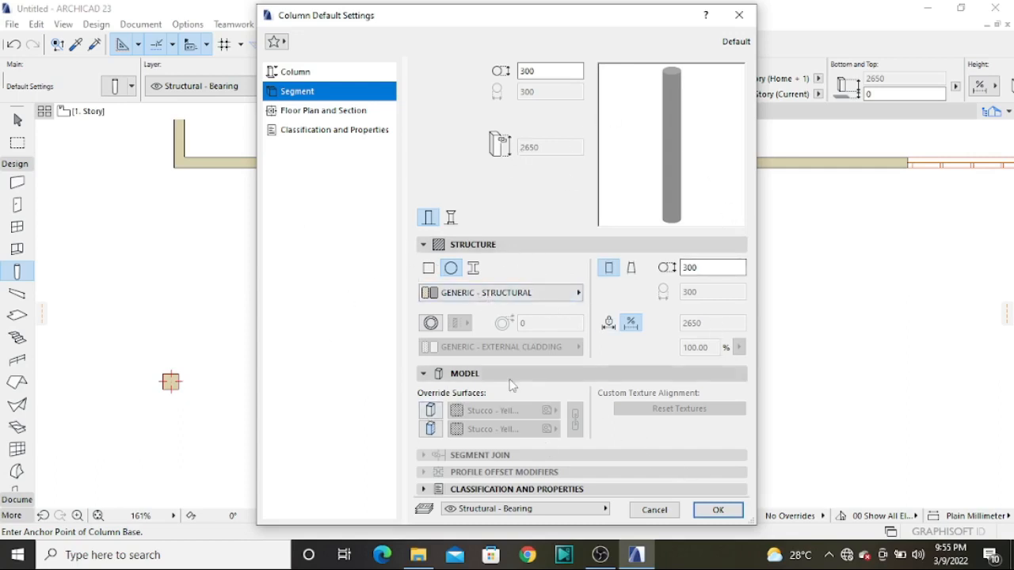
# Override both column surfaces with the linked red Paint - Vermi... surface and accept the column defaults
pyautogui.click(431, 410)
pyautogui.click(430, 428)
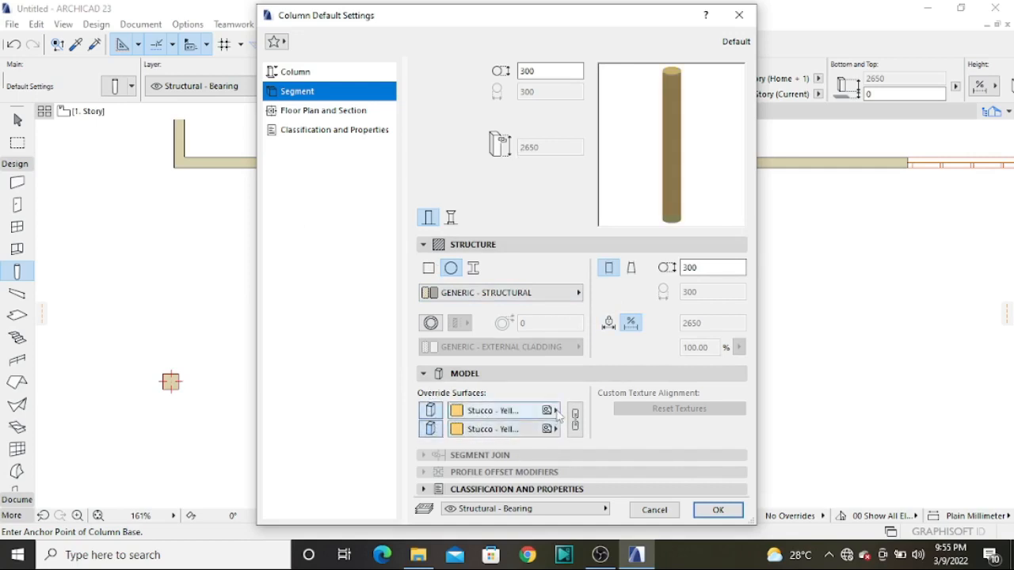
pyautogui.click(492, 410)
pyautogui.click(499, 354)
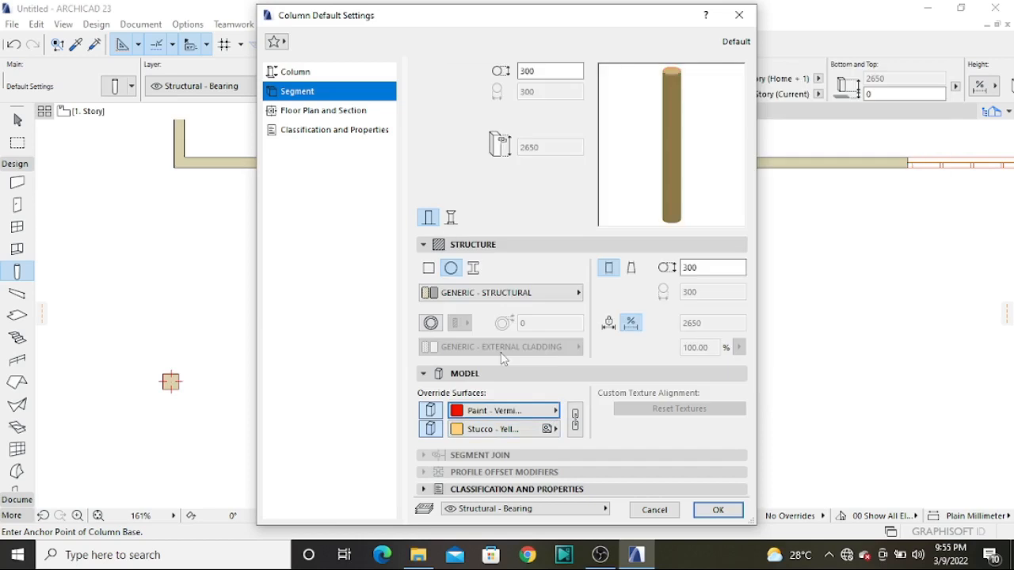
pyautogui.click(574, 419)
pyautogui.click(701, 508)
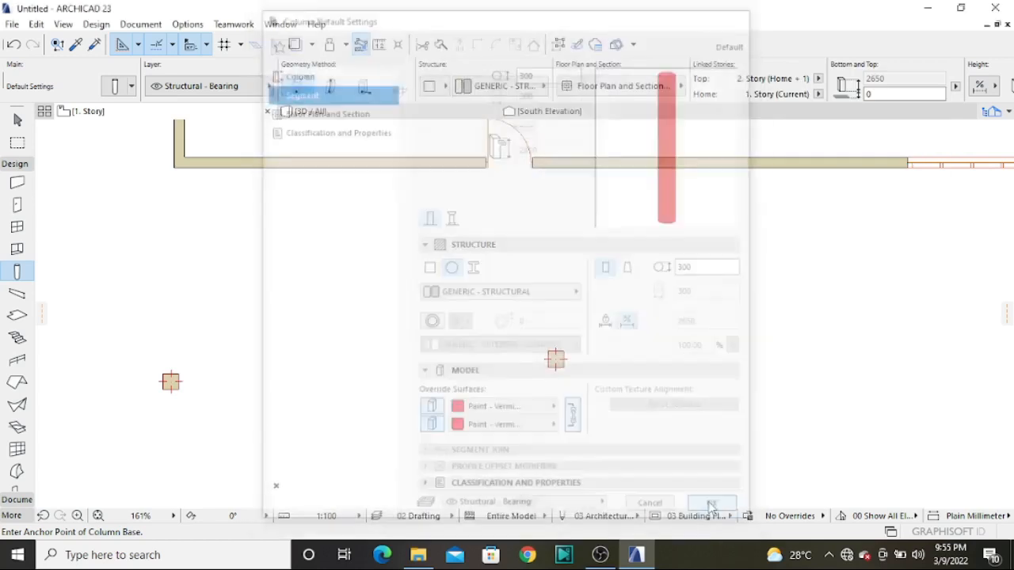
# Place a circular red column between the two square columns outside the south wall
pyautogui.click(397, 349)
pyautogui.scroll(3, 397, 349)
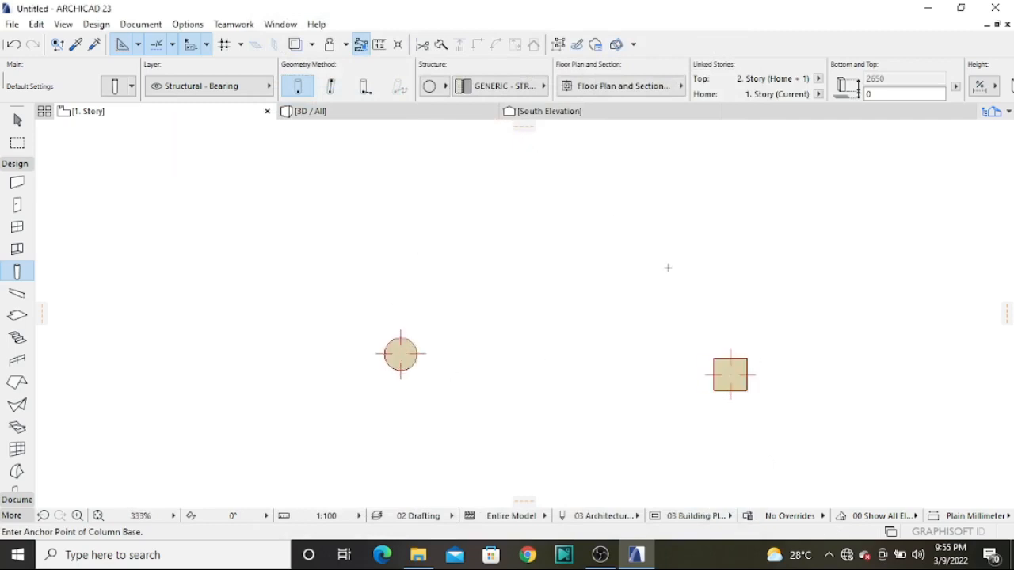
# Examine the circular column beside the square columns and the south wall in 3D
pyautogui.click(315, 111)
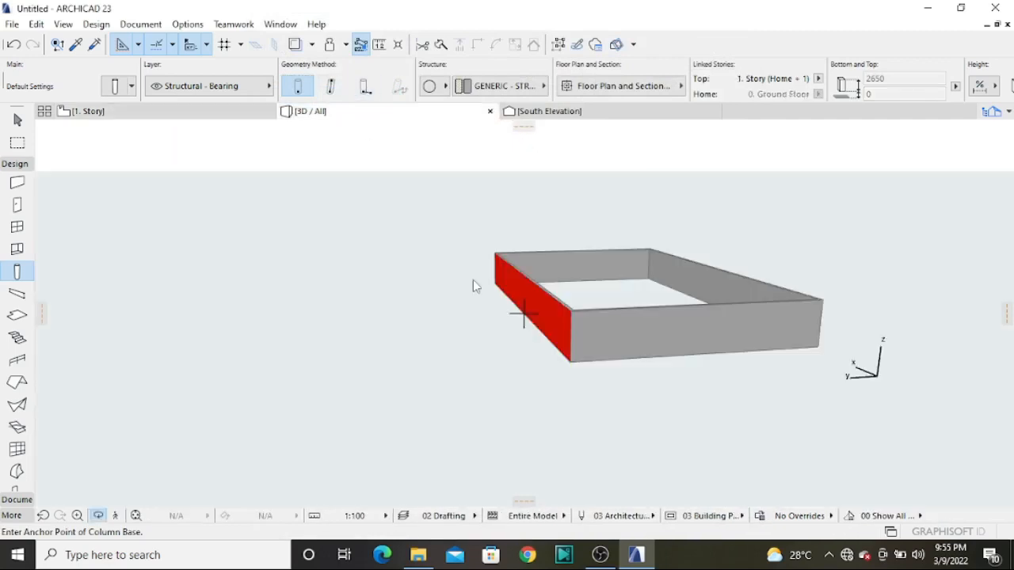
pyautogui.moveTo(801, 303); pyautogui.dragTo(499, 352)
pyautogui.scroll(3, 539, 230)
pyautogui.moveTo(543, 241); pyautogui.dragTo(739, 231)
pyautogui.keyDown('shift'); pyautogui.moveTo(738, 231); pyautogui.dragTo(463, 373, button='middle'); pyautogui.keyUp('shift')
pyautogui.scroll(3, 462, 374)
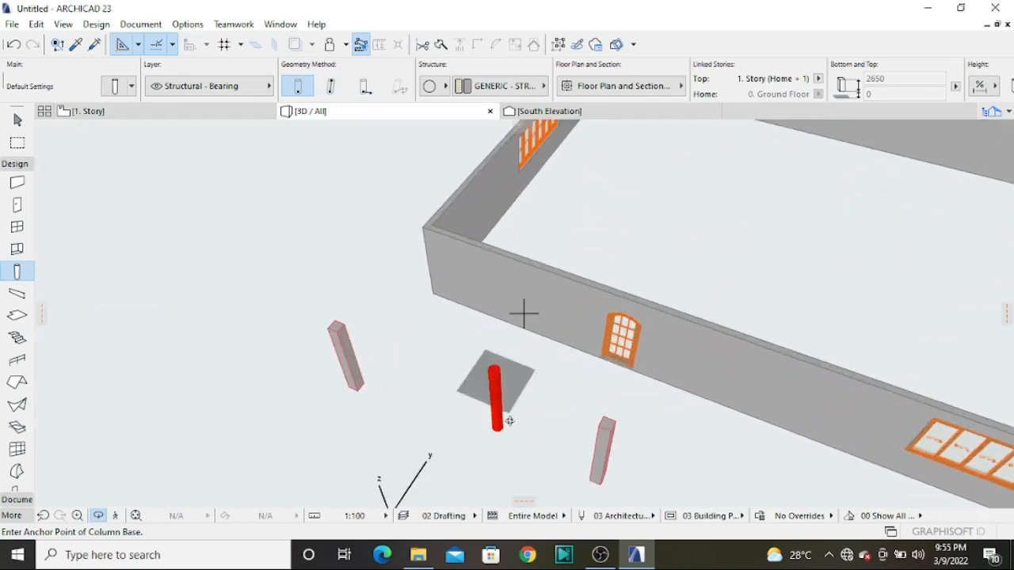
pyautogui.scroll(4, 610, 449)
pyautogui.keyDown('shift'); pyautogui.moveTo(589, 416); pyautogui.dragTo(626, 357, button='middle'); pyautogui.keyUp('shift')
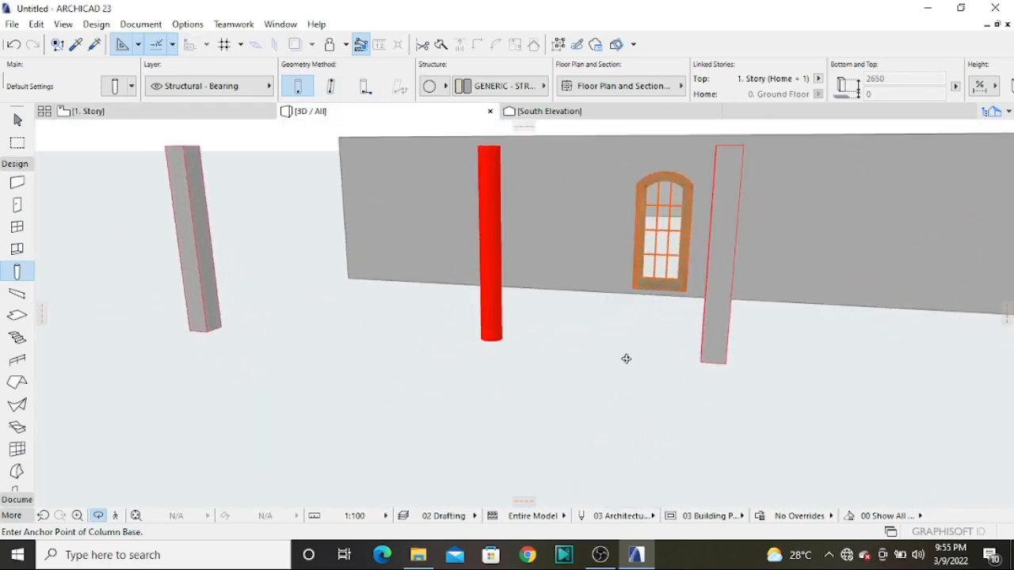
pyautogui.scroll(-3, 627, 357)
# Accept the default 400 x 300 mm beam settings and return to the 1. Story floor plan for beam placement
pyautogui.doubleClick(17, 293)
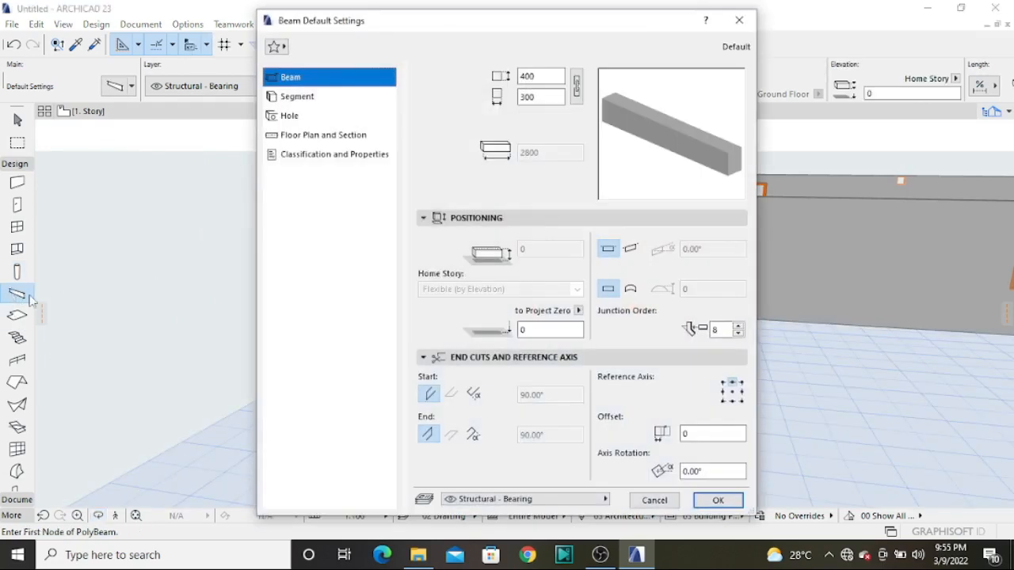
pyautogui.moveTo(390, 24); pyautogui.dragTo(124, 45)
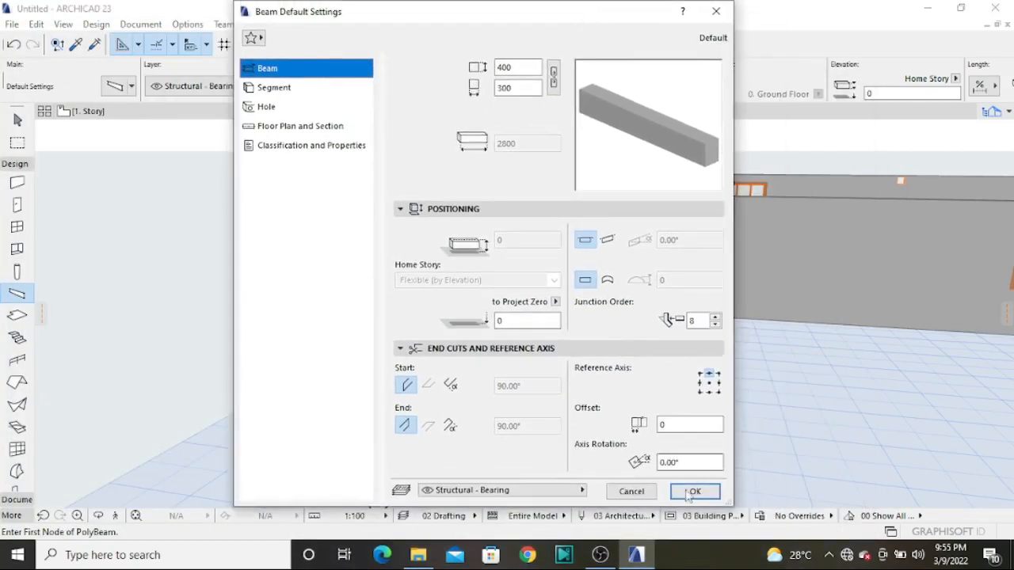
pyautogui.click(689, 493)
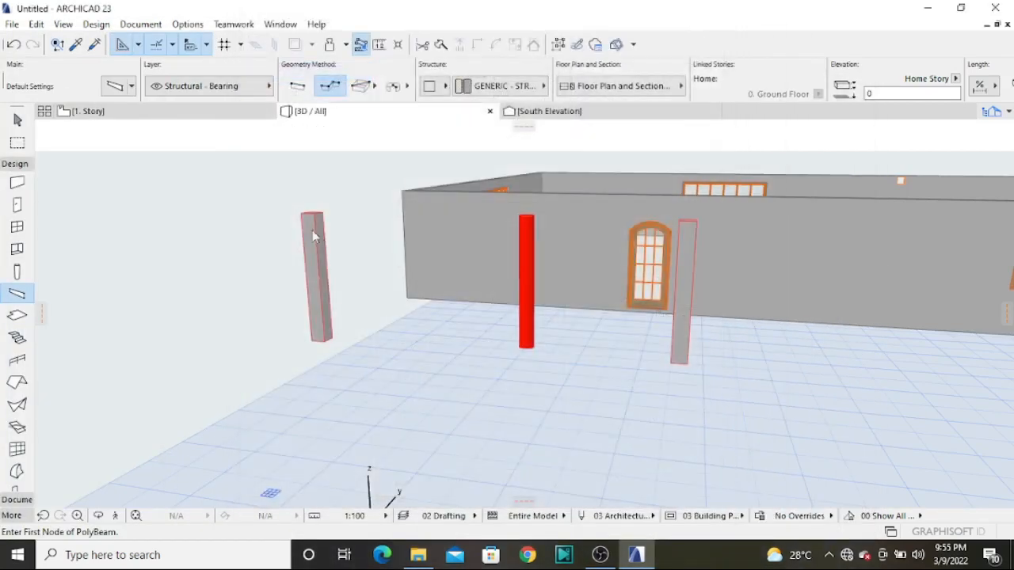
pyautogui.click(121, 111)
pyautogui.scroll(-6, 396, 261)
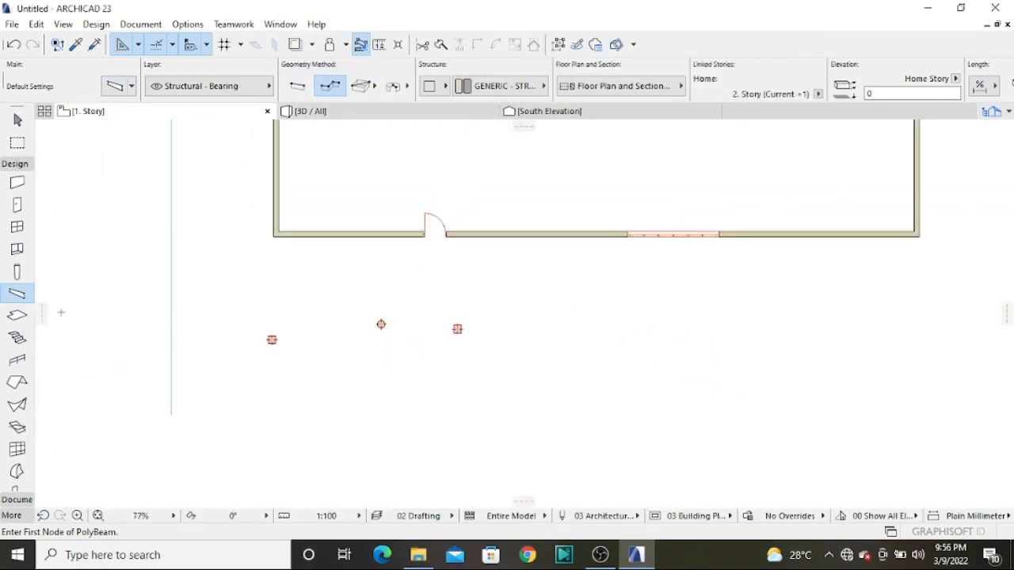
pyautogui.doubleClick(19, 295)
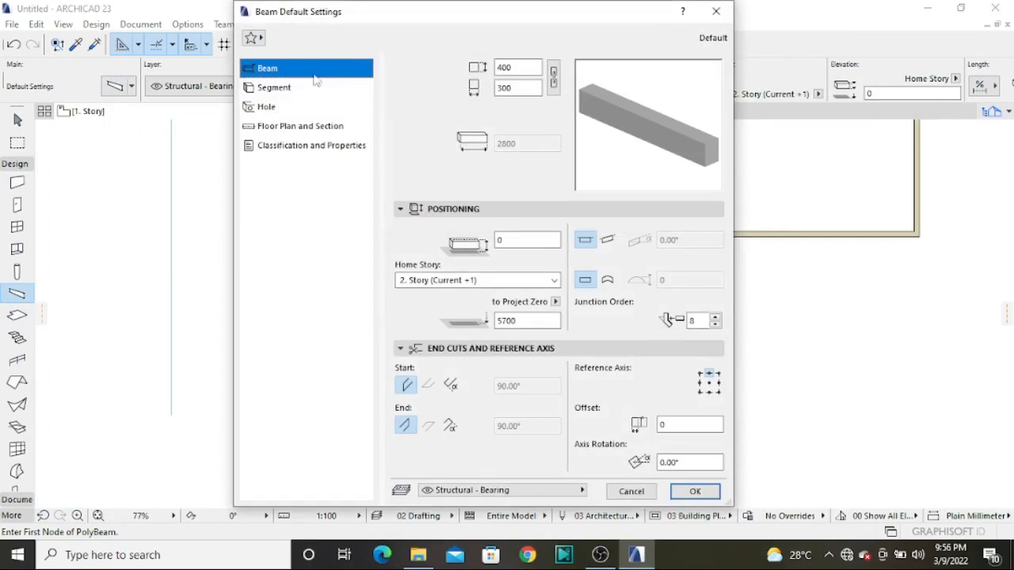
pyautogui.click(700, 489)
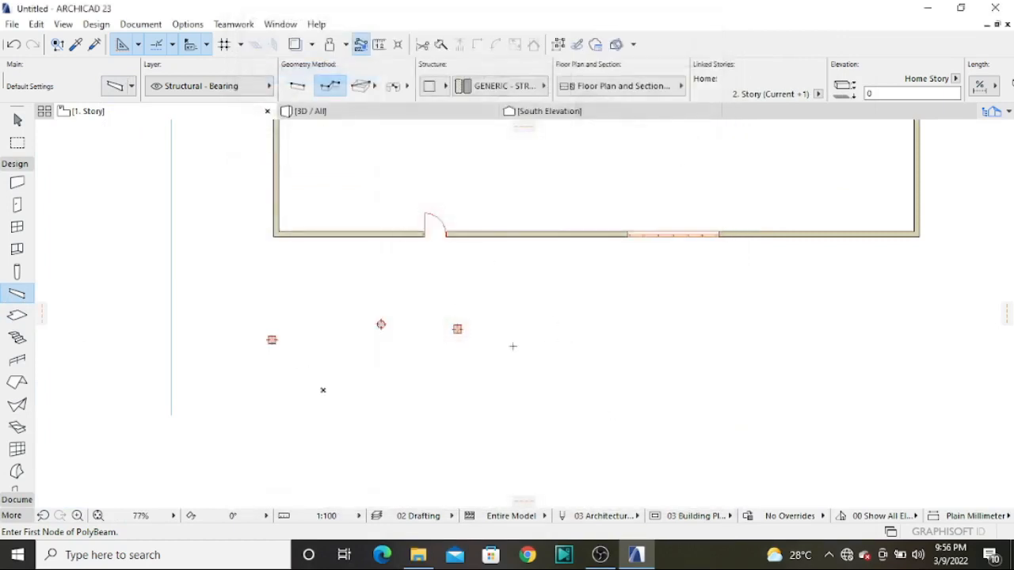
# Draw a straight beam from the center of the western square column to the eastern one and show it in 3D
pyautogui.scroll(5, 353, 346)
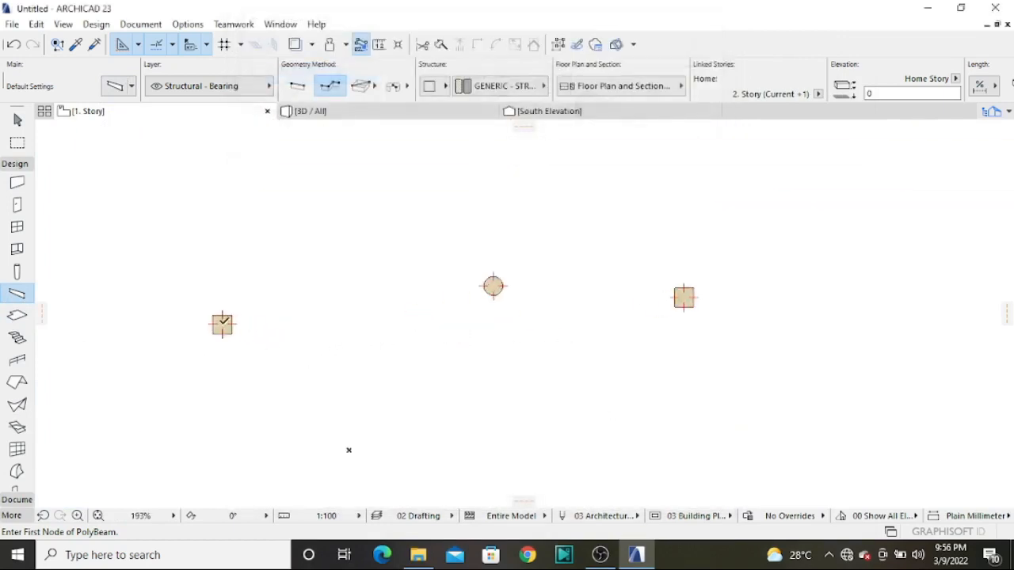
pyautogui.click(222, 325)
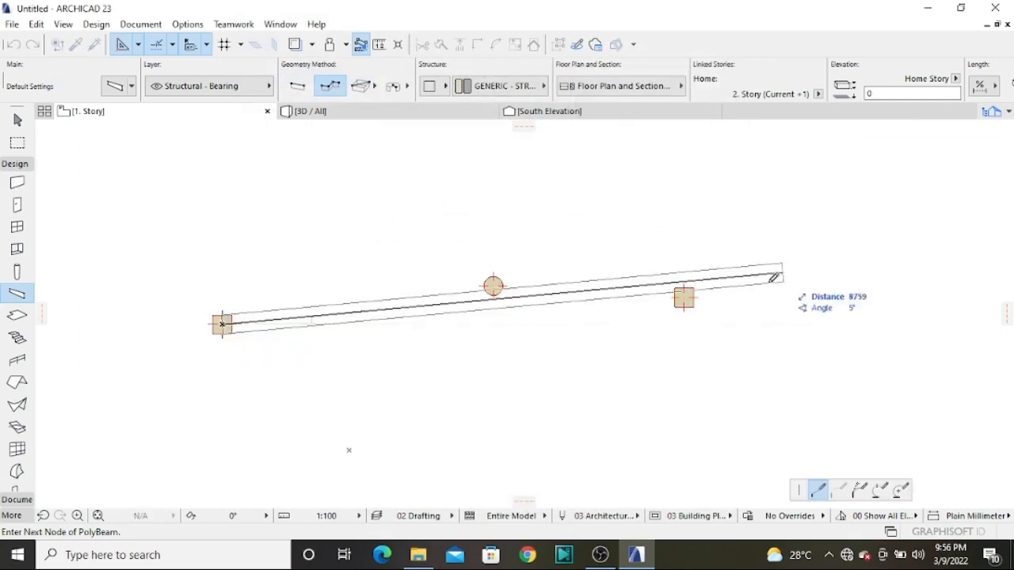
pyautogui.click(684, 296)
pyautogui.click(684, 296)
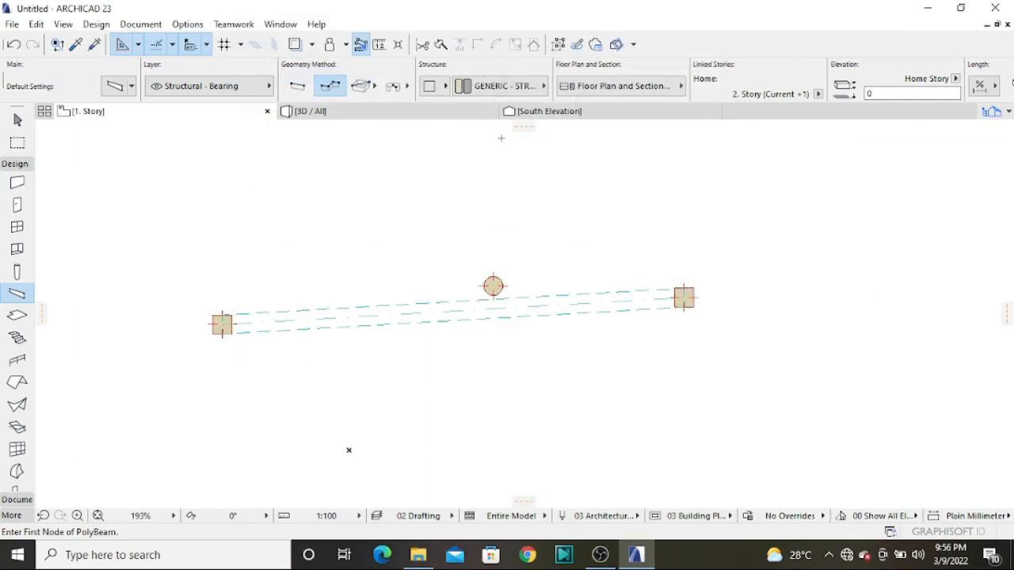
pyautogui.scroll(5, 377, 340)
pyautogui.scroll(-2, 371, 323)
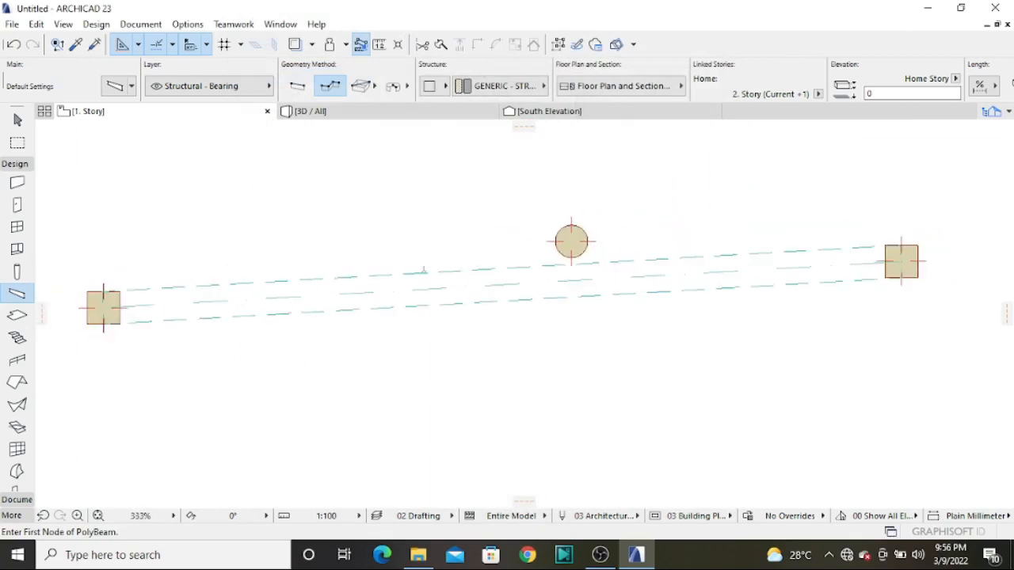
pyautogui.click(388, 118)
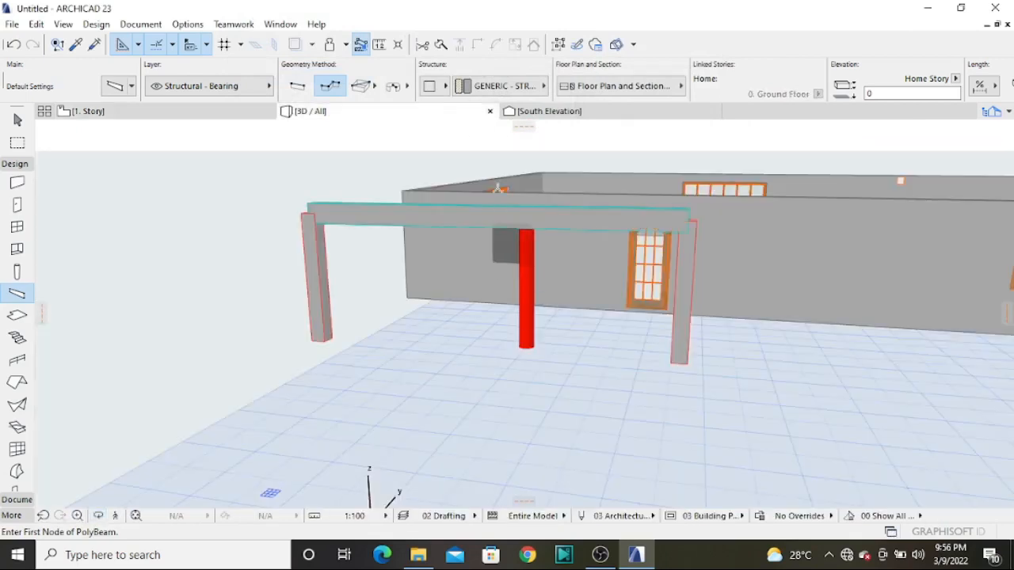
pyautogui.scroll(2, 493, 234)
pyautogui.keyDown('shift'); pyautogui.moveTo(155, 272); pyautogui.dragTo(298, 284, button='middle'); pyautogui.keyUp('shift')
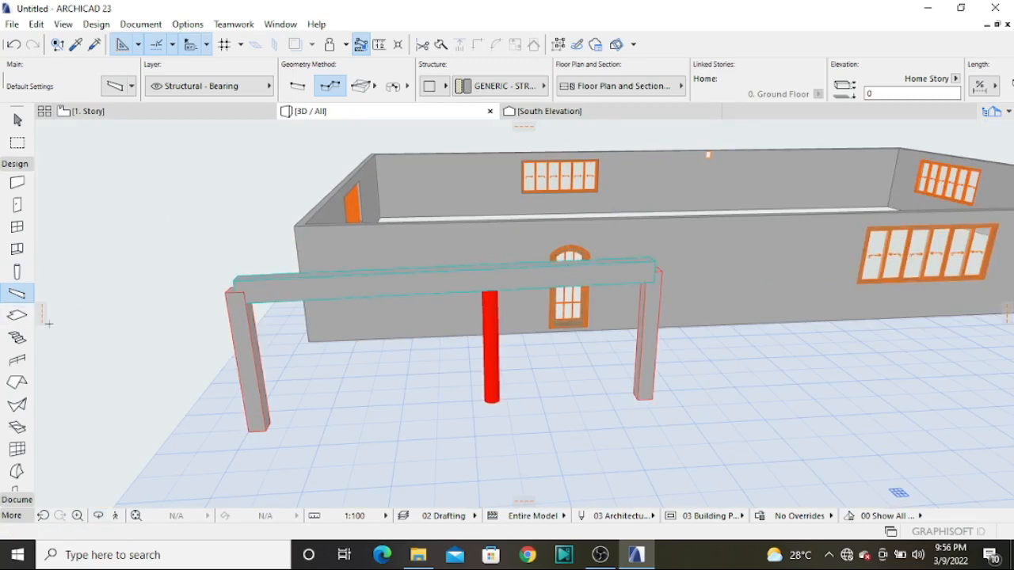
# Activate the Slab tool, accept its default settings and return to the 1. Story floor plan
pyautogui.doubleClick(16, 316)
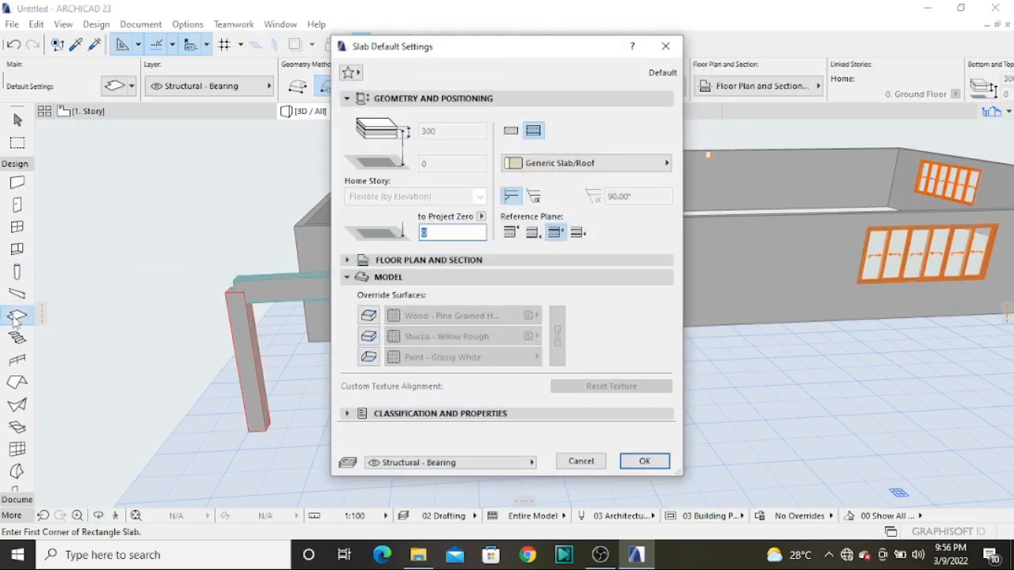
pyautogui.moveTo(489, 60); pyautogui.dragTo(391, 56)
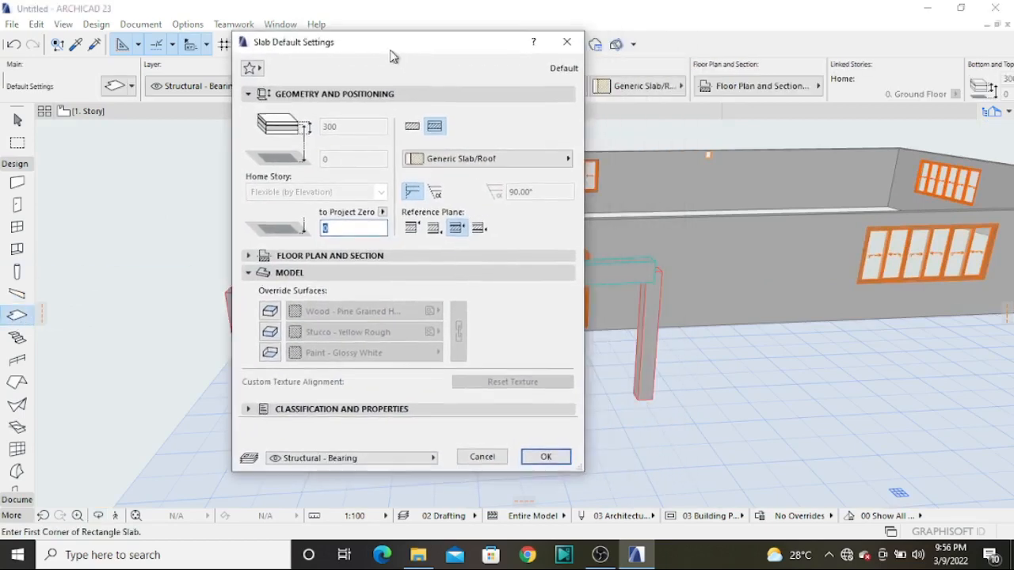
pyautogui.click(544, 458)
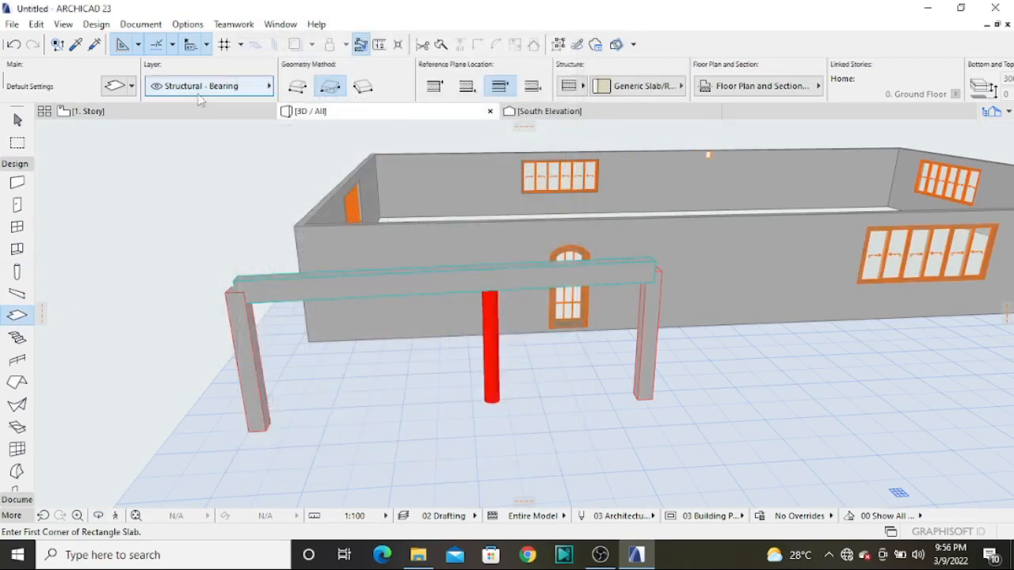
pyautogui.click(186, 112)
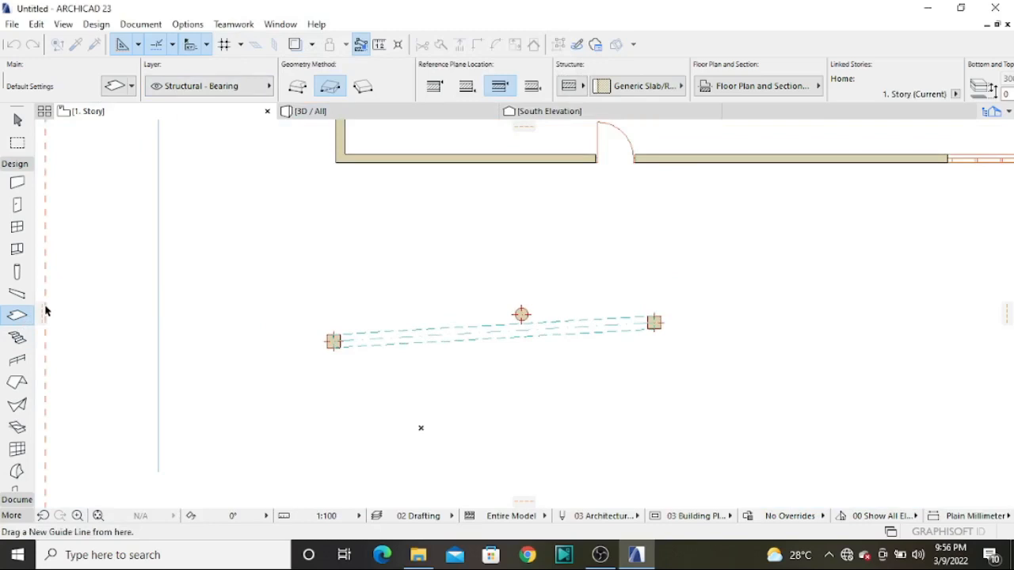
pyautogui.scroll(-4, 398, 356)
pyautogui.scroll(5, 396, 333)
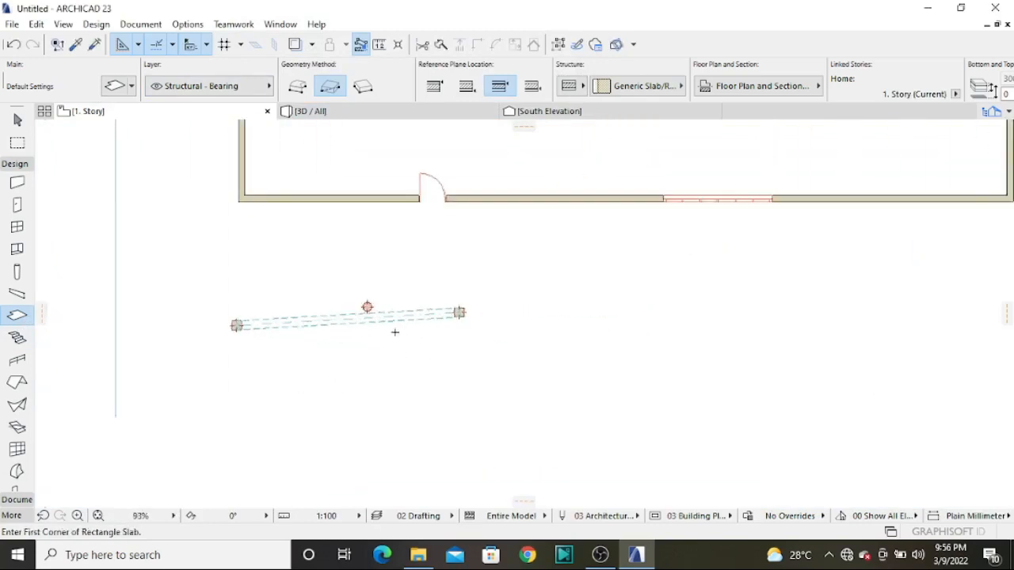
pyautogui.scroll(-2, 389, 354)
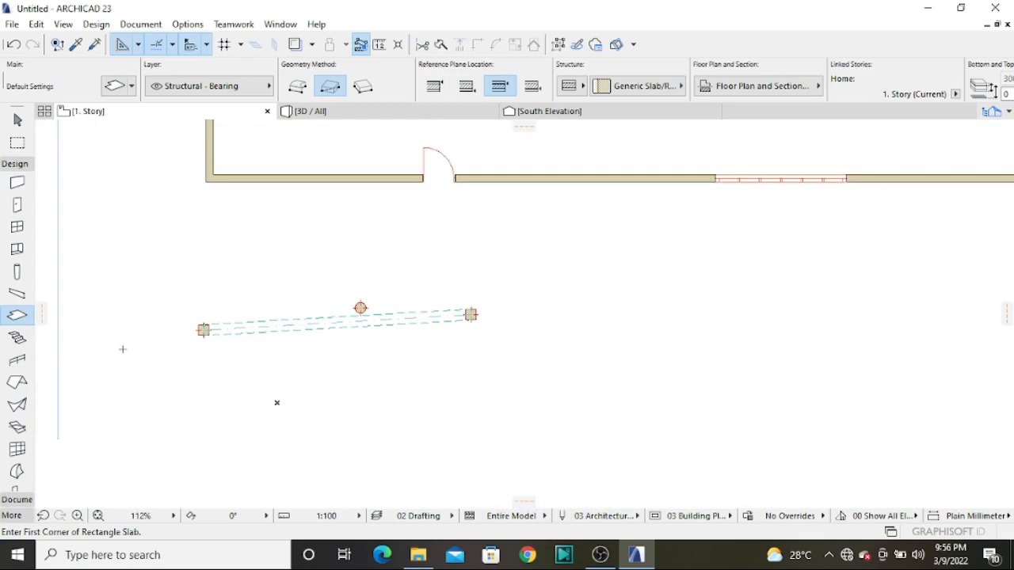
# Switch the default slab to a basic Concrete - Structural structure 200 mm thick, keeping 1. Story as its home story
pyautogui.doubleClick(17, 317)
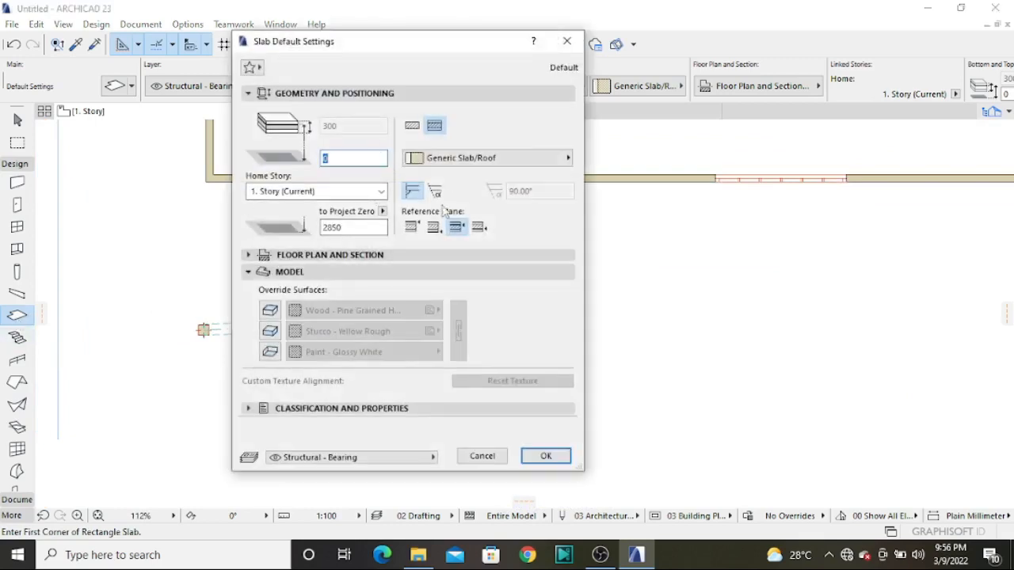
pyautogui.click(412, 126)
pyautogui.write('200')
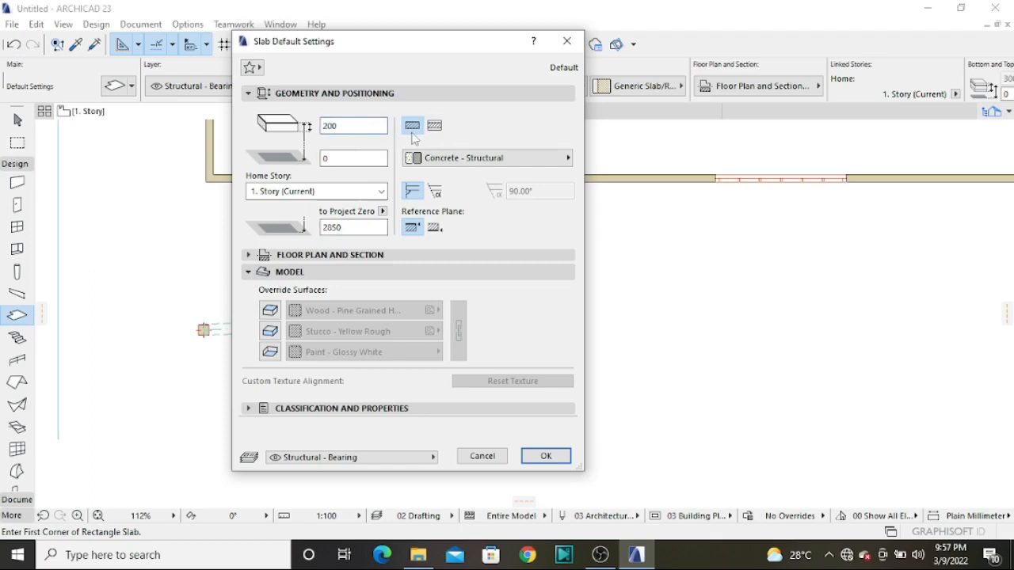
pyautogui.click(381, 193)
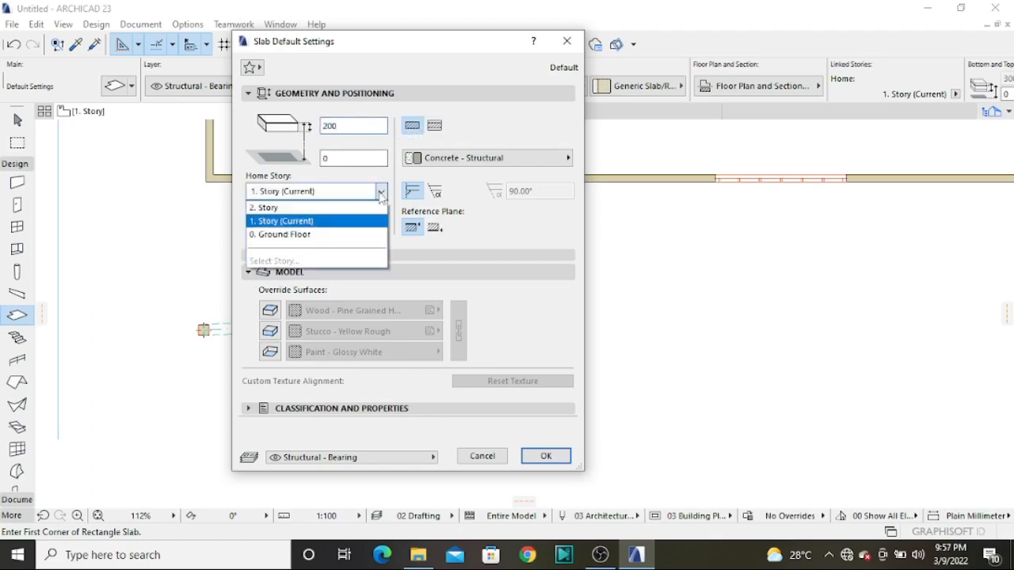
pyautogui.click(380, 192)
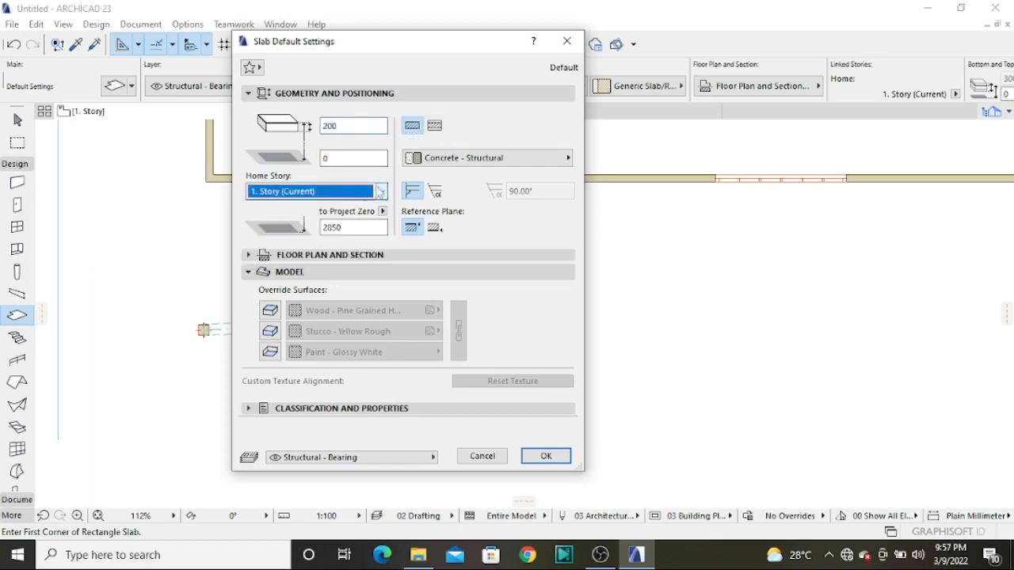
# Enable all three slab surface overrides, set the top surface to Paint - Ivory Black and accept the slab defaults
pyautogui.click(270, 311)
pyautogui.click(269, 331)
pyautogui.click(269, 352)
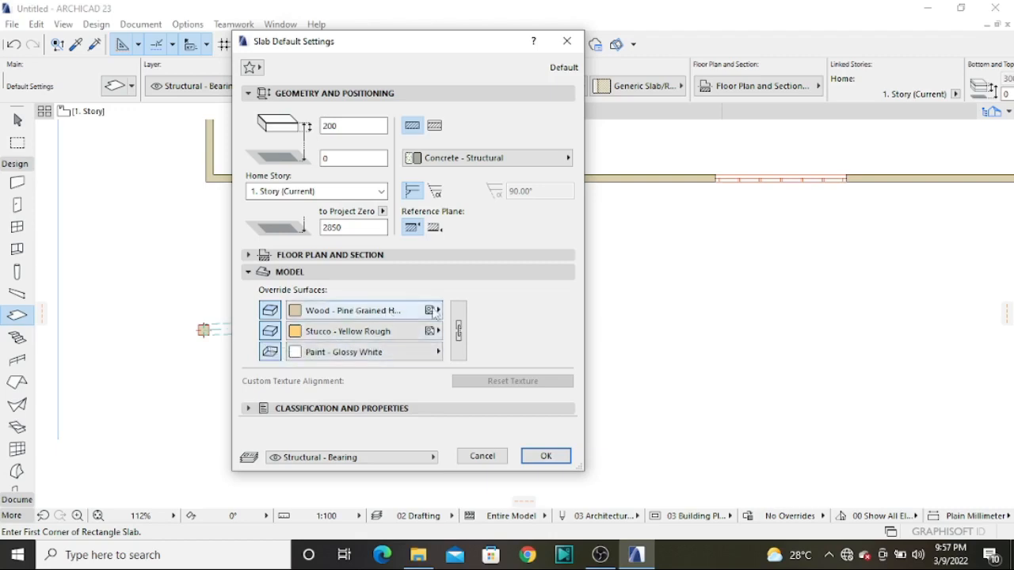
pyautogui.click(434, 311)
pyautogui.click(475, 234)
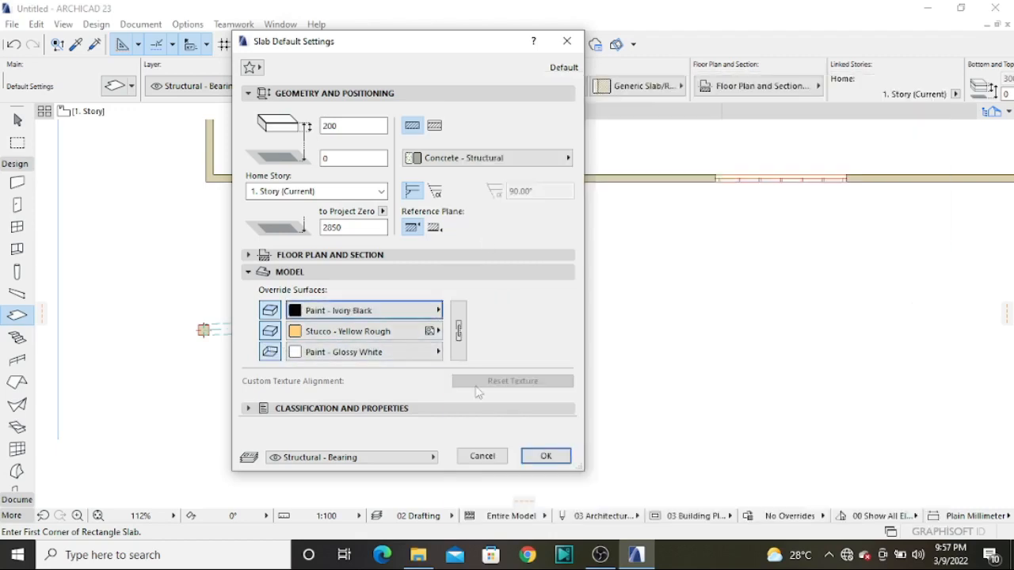
pyautogui.click(546, 457)
# Draw a rectangular slab from the enclosure's northwest outer wall corner to its southeast outer wall corner
pyautogui.scroll(-6, 355, 419)
pyautogui.scroll(10, 323, 208)
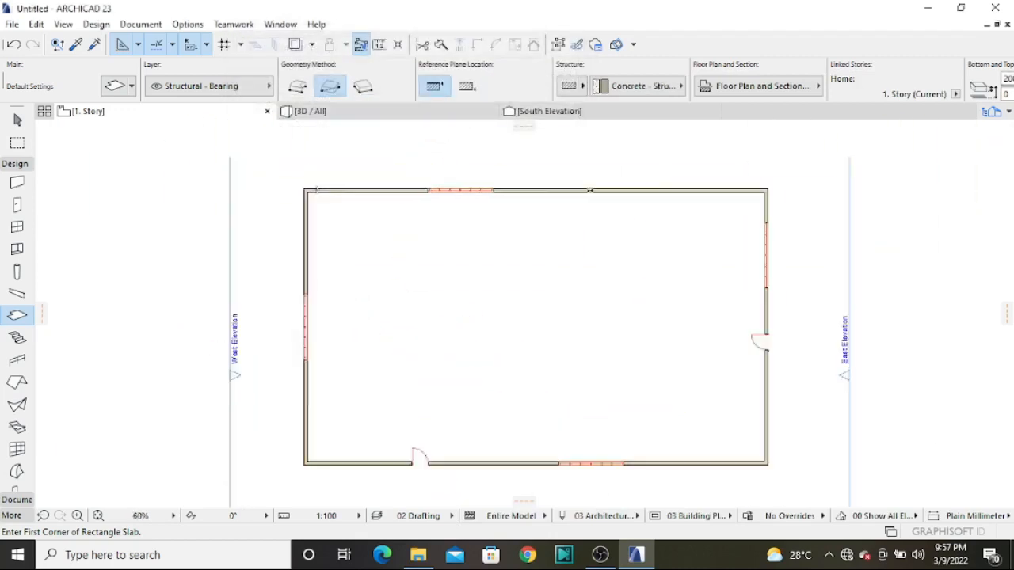
pyautogui.click(268, 183)
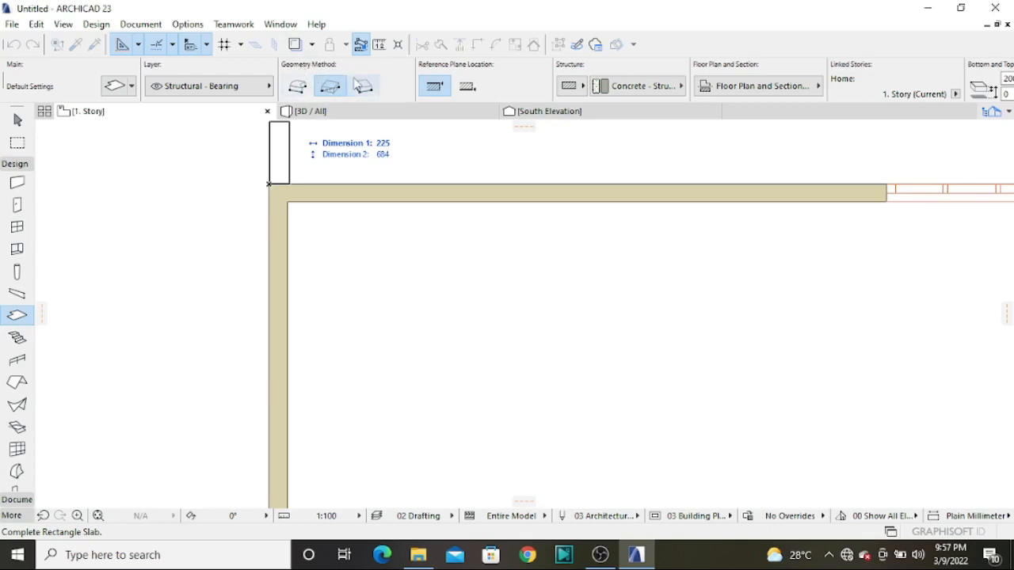
pyautogui.scroll(-2, 267, 179)
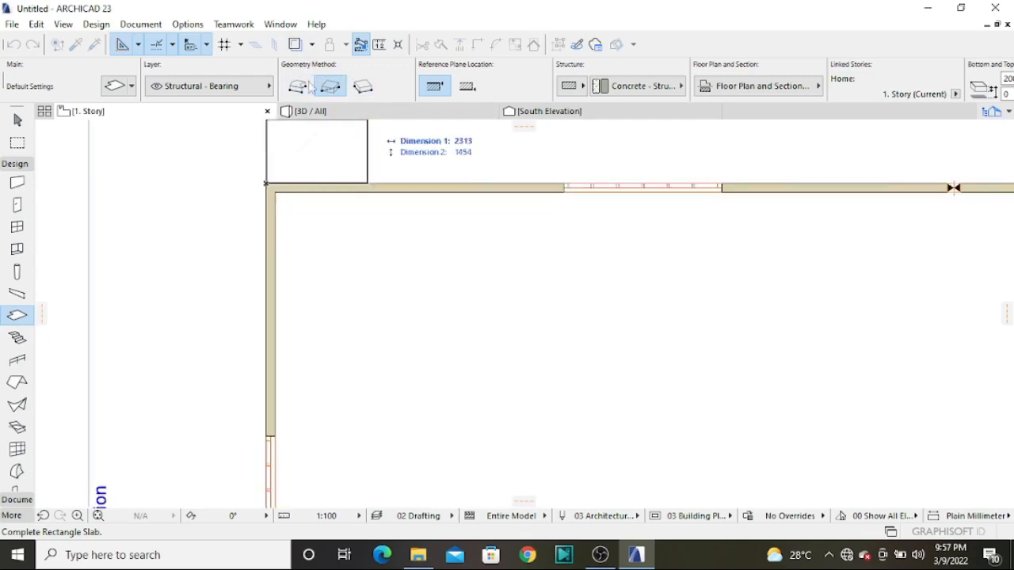
pyautogui.scroll(-4, 356, 159)
pyautogui.scroll(5, 614, 405)
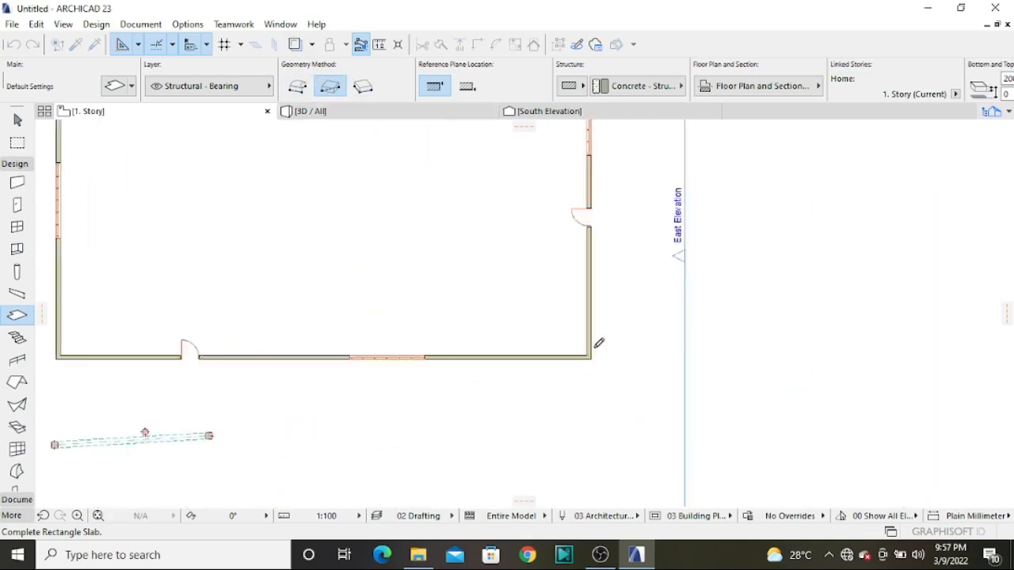
pyautogui.click(590, 377)
pyautogui.scroll(-4, 588, 338)
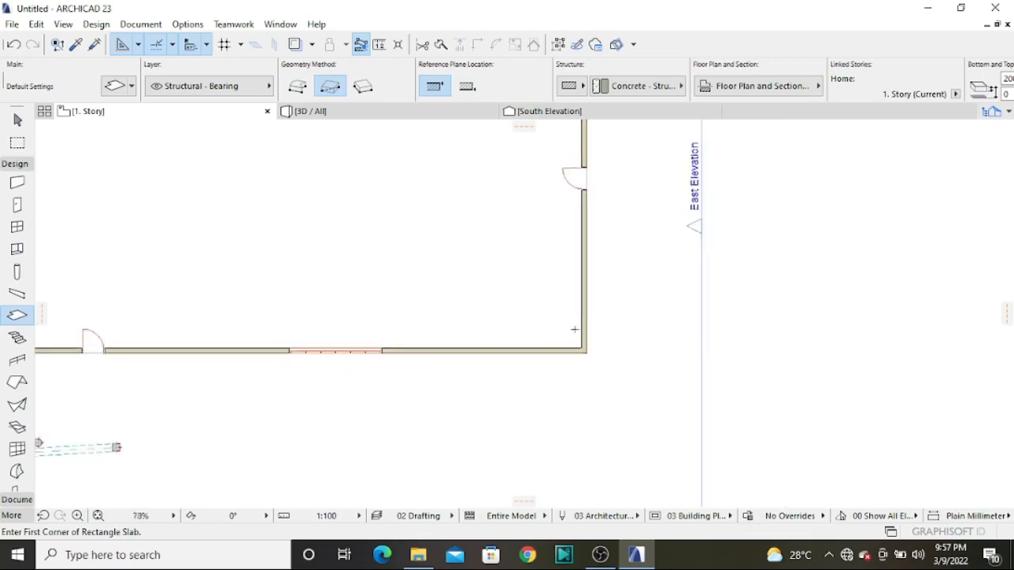
# Examine the new slab along the base of the enclosure walls in 3D and return to the 1. Story floor plan
pyautogui.click(385, 112)
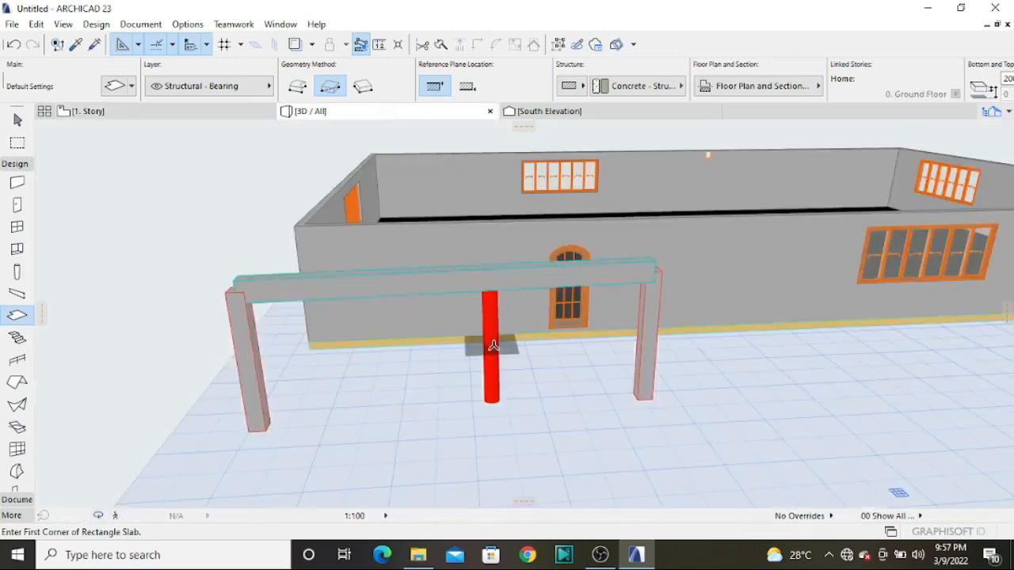
pyautogui.scroll(3, 574, 348)
pyautogui.scroll(4, 585, 328)
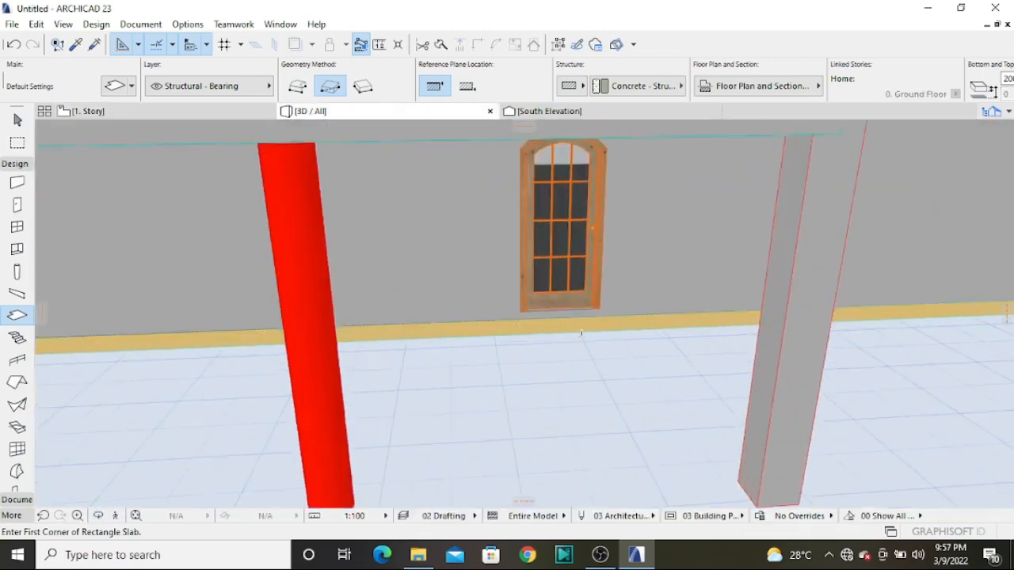
pyautogui.keyDown('shift'); pyautogui.moveTo(592, 349); pyautogui.dragTo(721, 411, button='middle'); pyautogui.keyUp('shift')
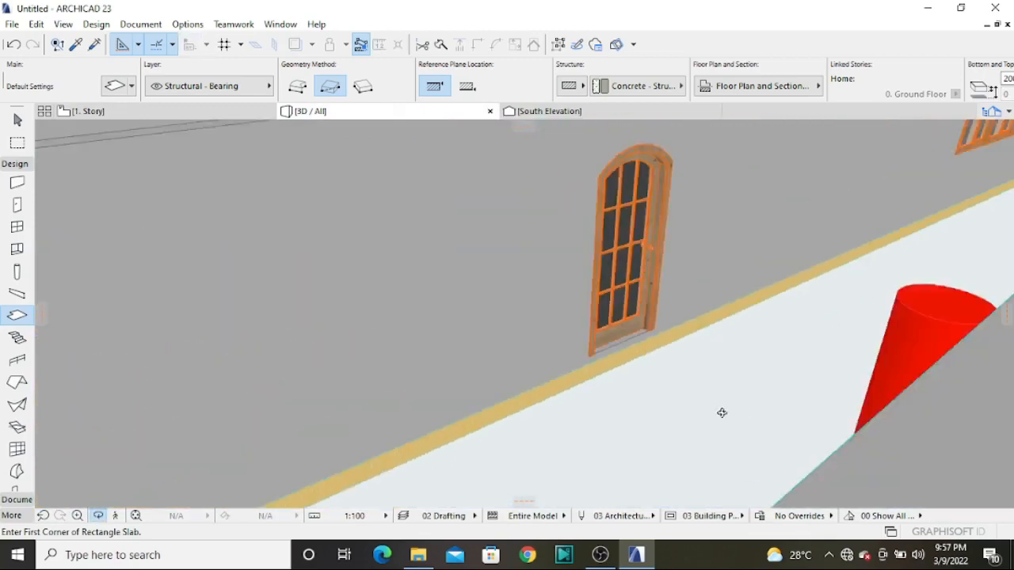
pyautogui.scroll(-4, 717, 407)
pyautogui.keyDown('shift'); pyautogui.moveTo(534, 269); pyautogui.dragTo(704, 150, button='middle'); pyautogui.keyUp('shift')
pyautogui.scroll(-4, 704, 150)
pyautogui.keyDown('shift'); pyautogui.moveTo(668, 235); pyautogui.dragTo(593, 209, button='middle'); pyautogui.keyUp('shift')
pyautogui.click(158, 112)
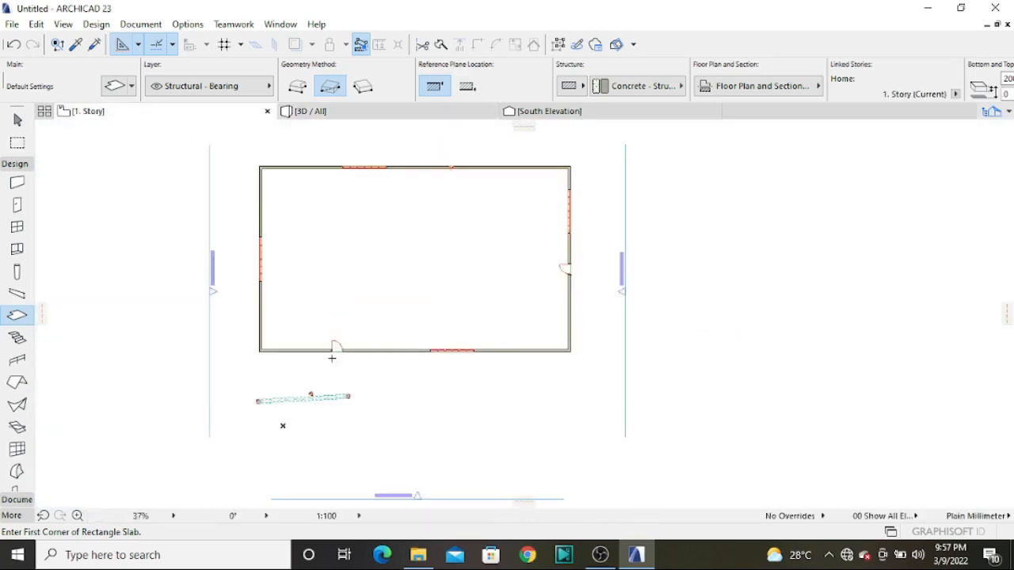
# Activate the Stair tool, review its default geometry and its tread and riser rules, and accept the settings
pyautogui.click(15, 340)
pyautogui.doubleClick(17, 341)
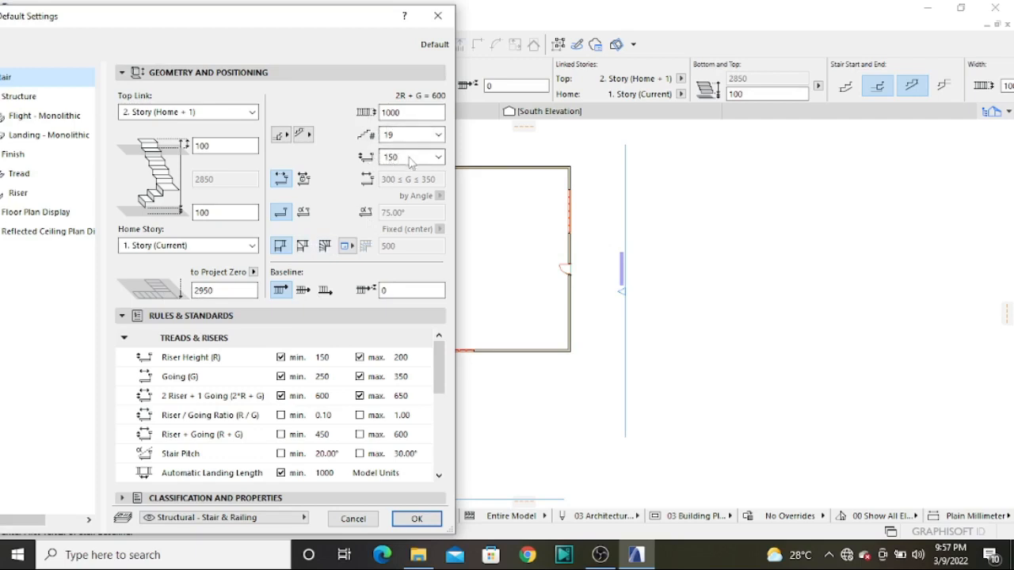
pyautogui.moveTo(349, 20); pyautogui.dragTo(661, 231)
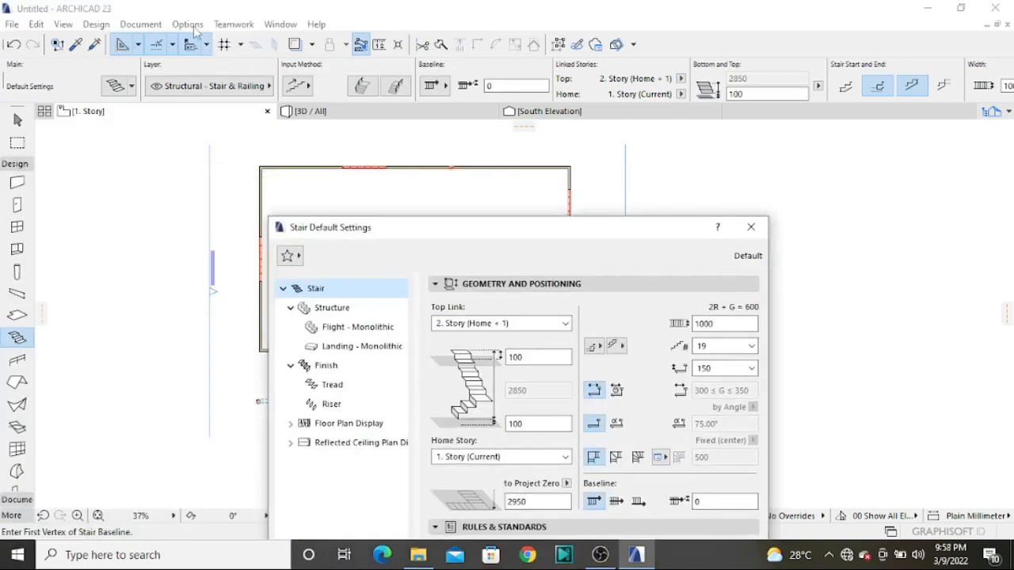
pyautogui.moveTo(447, 238); pyautogui.dragTo(195, 58)
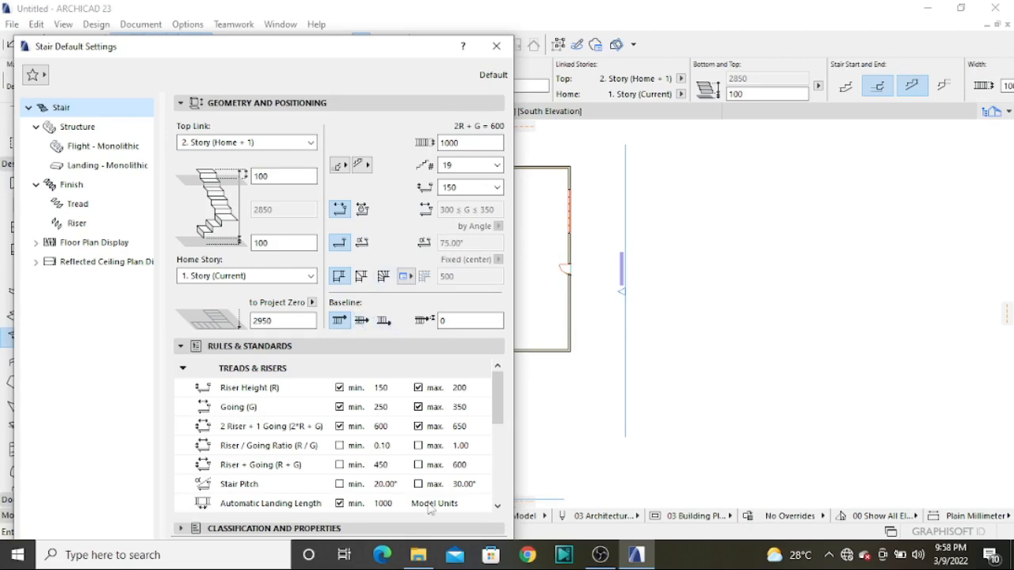
pyautogui.moveTo(356, 63); pyautogui.dragTo(353, 28)
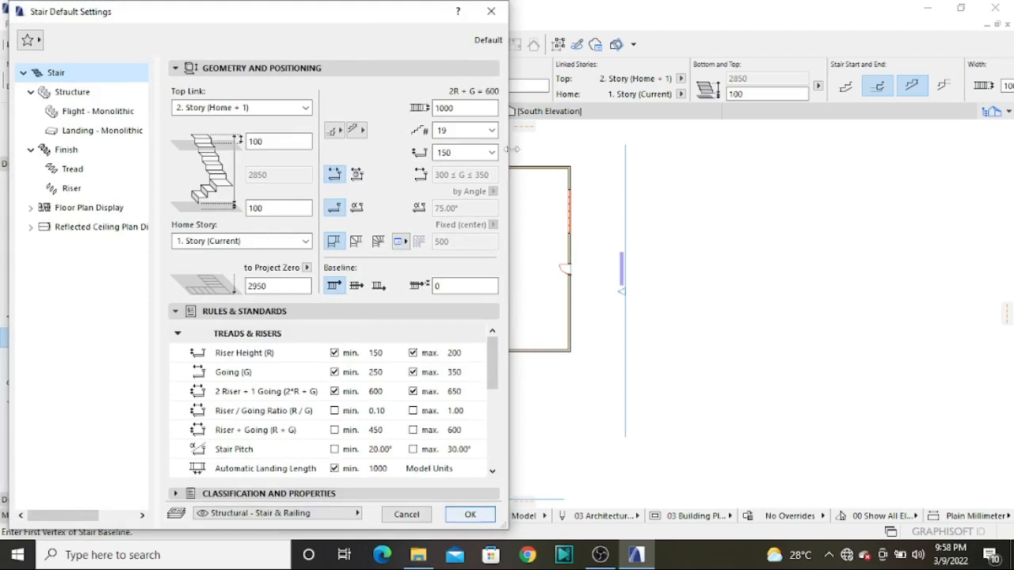
pyautogui.click(468, 516)
# Start the stair baseline inside the enclosure, near the south wall between its window and the southeast corner
pyautogui.scroll(2, 478, 344)
pyautogui.click(478, 343)
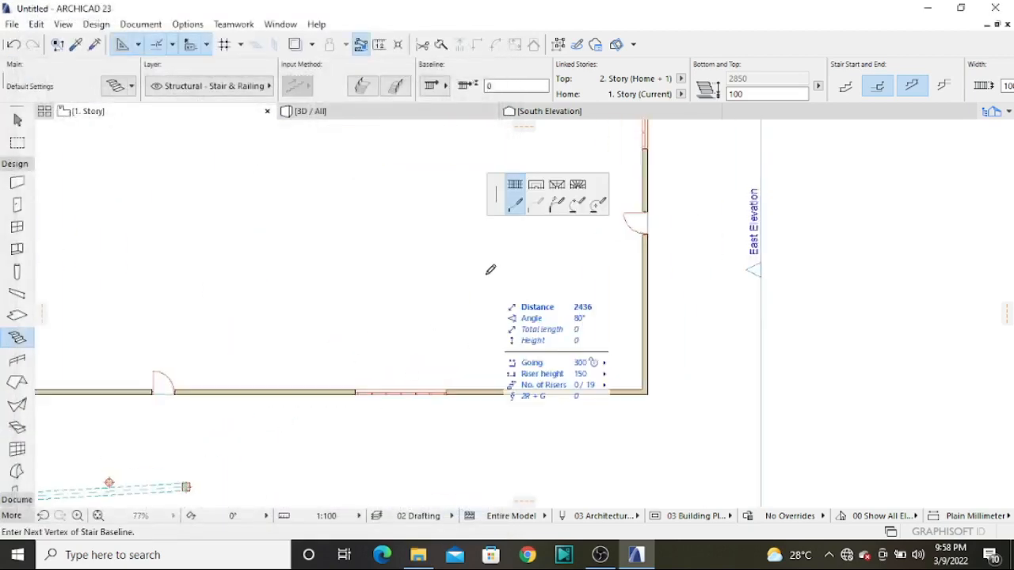
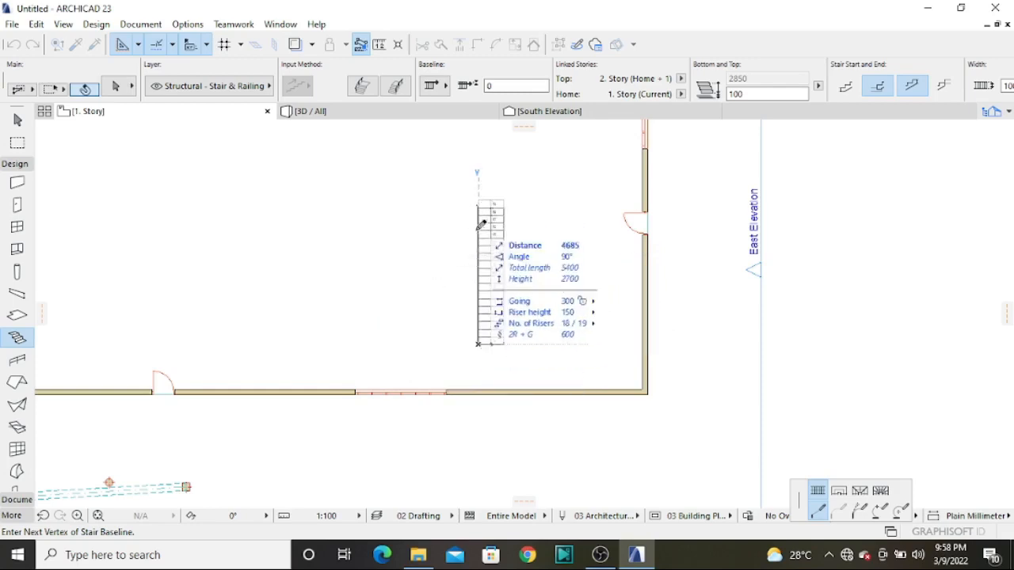
# Complete a U-shaped stair with a 2700 mm first flight north, a landing turn and a parallel return flight of about 2717 mm
pyautogui.scroll(3, 482, 272)
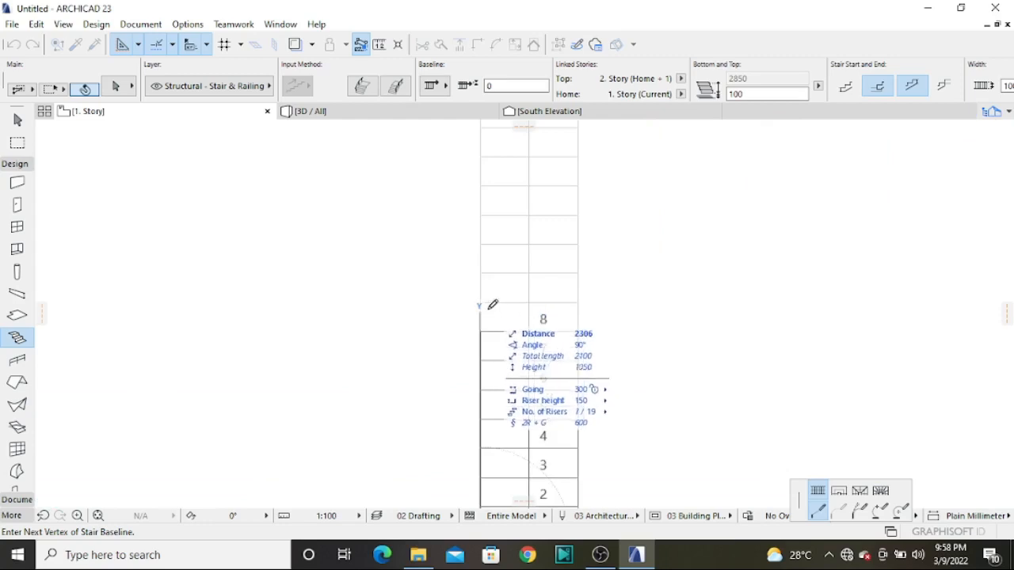
pyautogui.click(480, 272)
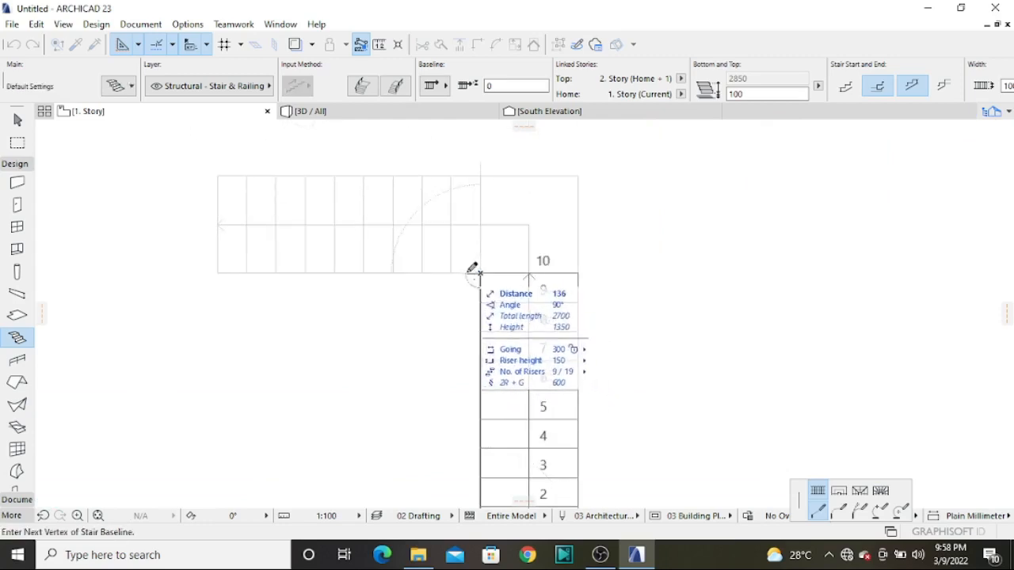
pyautogui.scroll(-3, 478, 273)
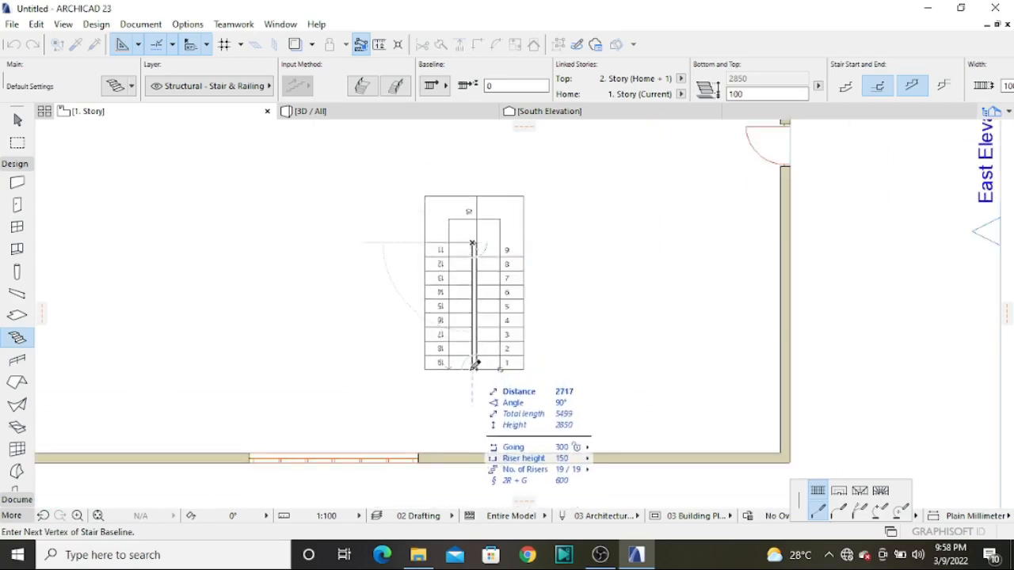
pyautogui.doubleClick(476, 364)
pyautogui.scroll(-5, 483, 295)
pyautogui.scroll(4, 489, 286)
pyautogui.scroll(2, 477, 277)
pyautogui.scroll(-2, 477, 278)
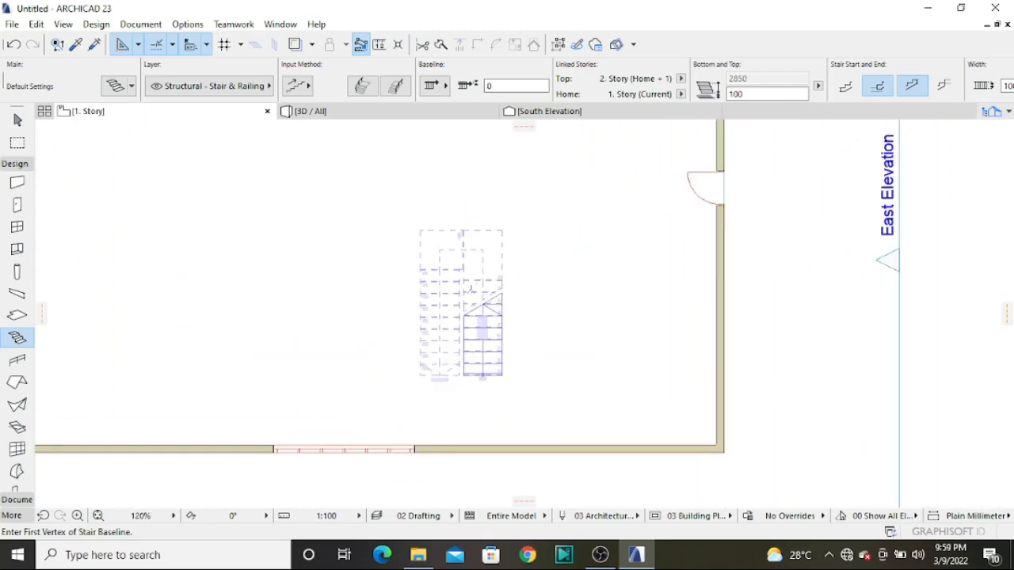
# Examine the new U-shaped stair inside the enclosure in 3D and return to the 1. Story floor plan
pyautogui.click(315, 111)
pyautogui.moveTo(534, 244); pyautogui.dragTo(622, 298)
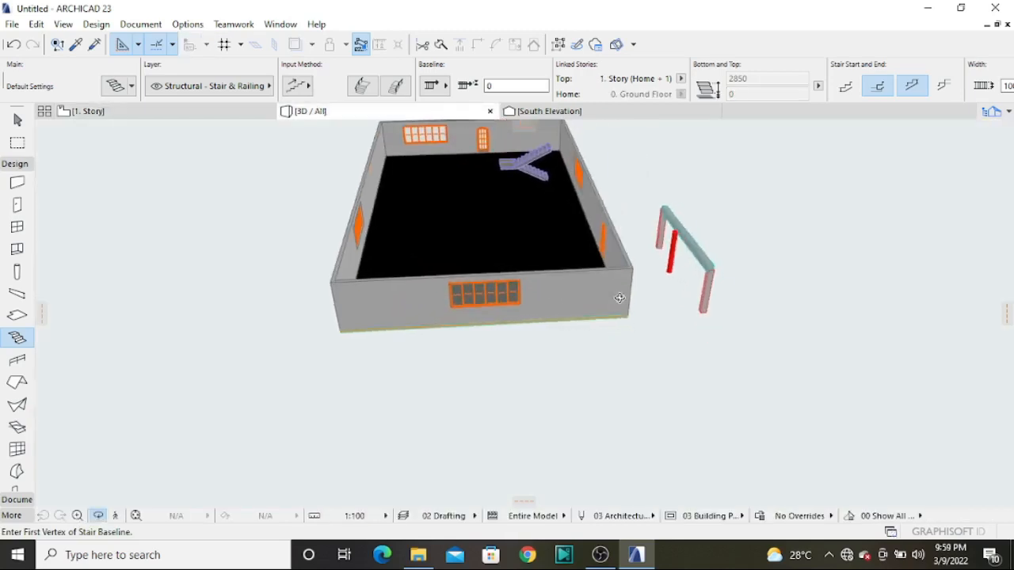
pyautogui.scroll(2, 577, 177)
pyautogui.scroll(-3, 450, 214)
pyautogui.keyDown('shift'); pyautogui.moveTo(451, 214); pyautogui.dragTo(683, 169, button='middle'); pyautogui.keyUp('shift')
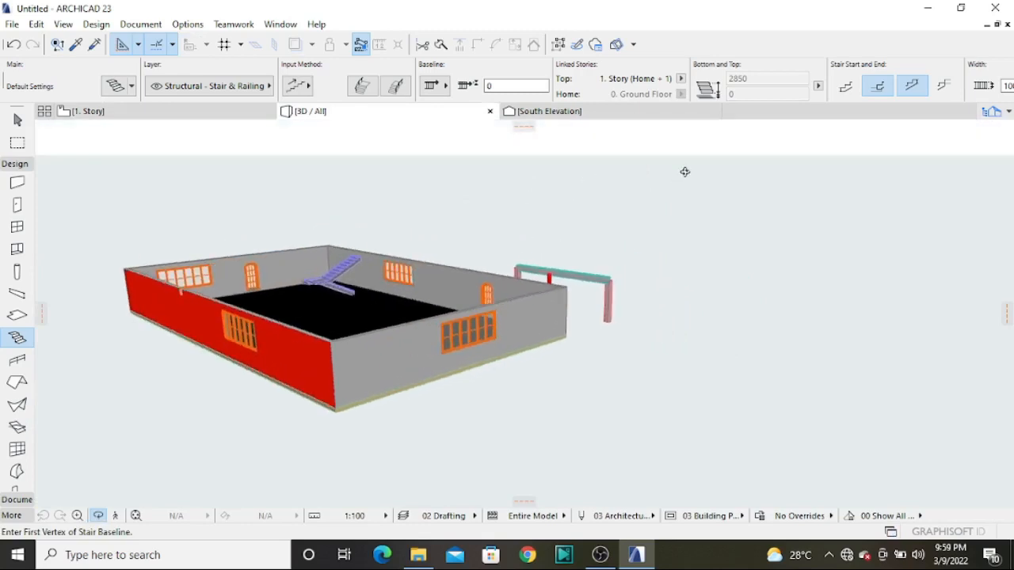
pyautogui.scroll(5, 326, 199)
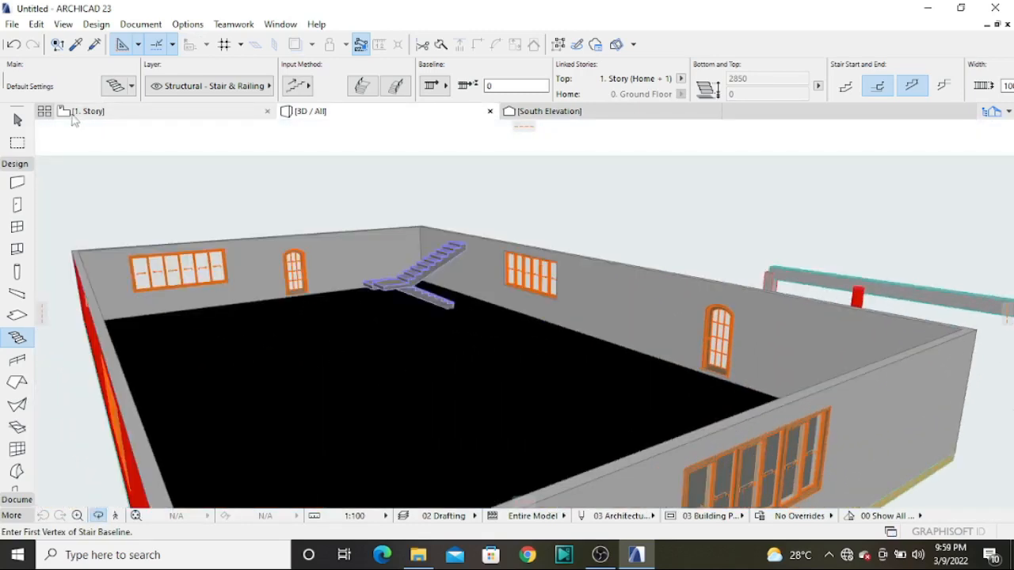
pyautogui.click(87, 111)
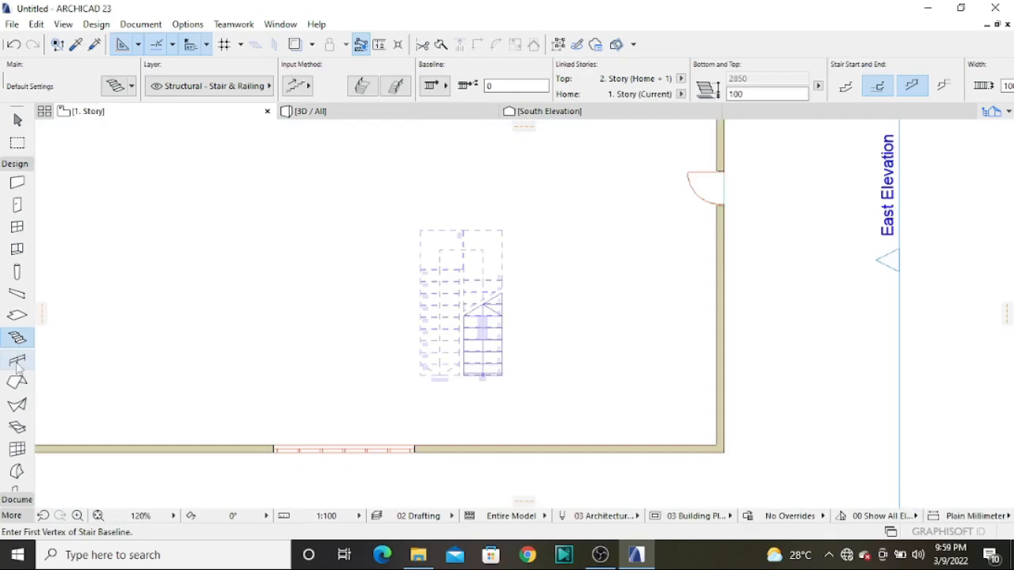
# Activate the Railing tool and start a railing at the lower inner corner of the stair's first flight
pyautogui.scroll(-4, 523, 355)
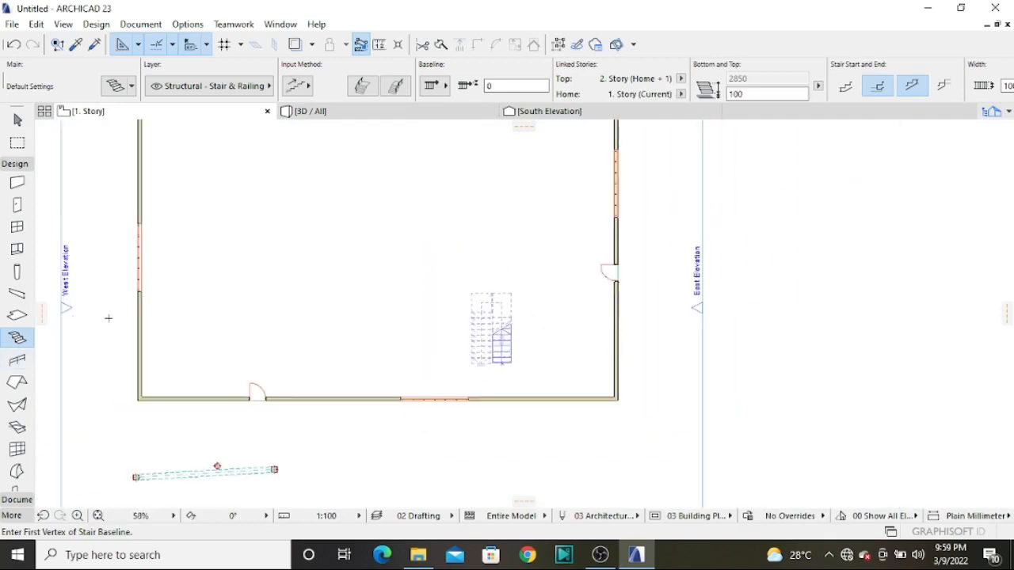
pyautogui.click(18, 360)
pyautogui.scroll(12, 492, 364)
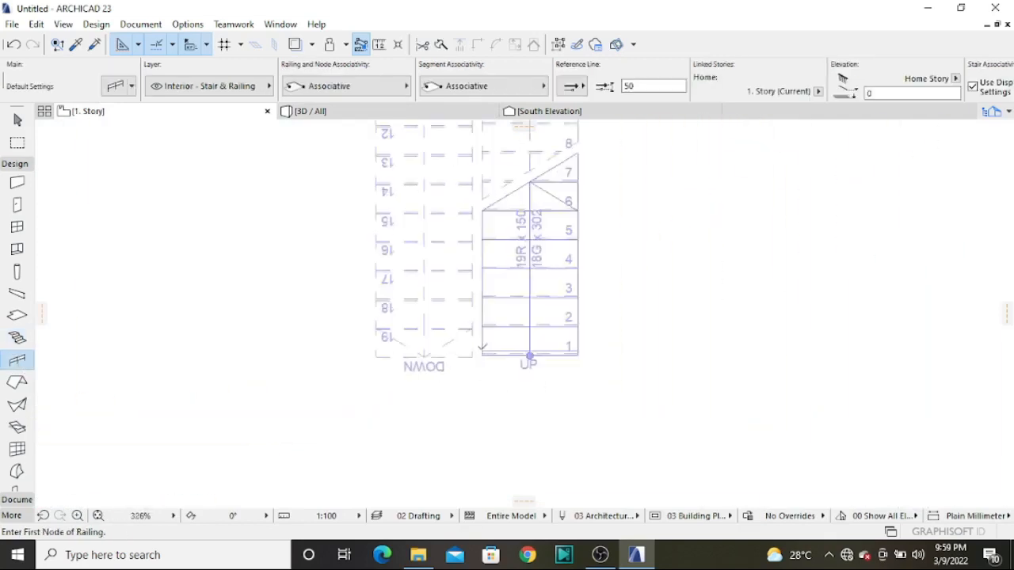
pyautogui.scroll(-2, 478, 385)
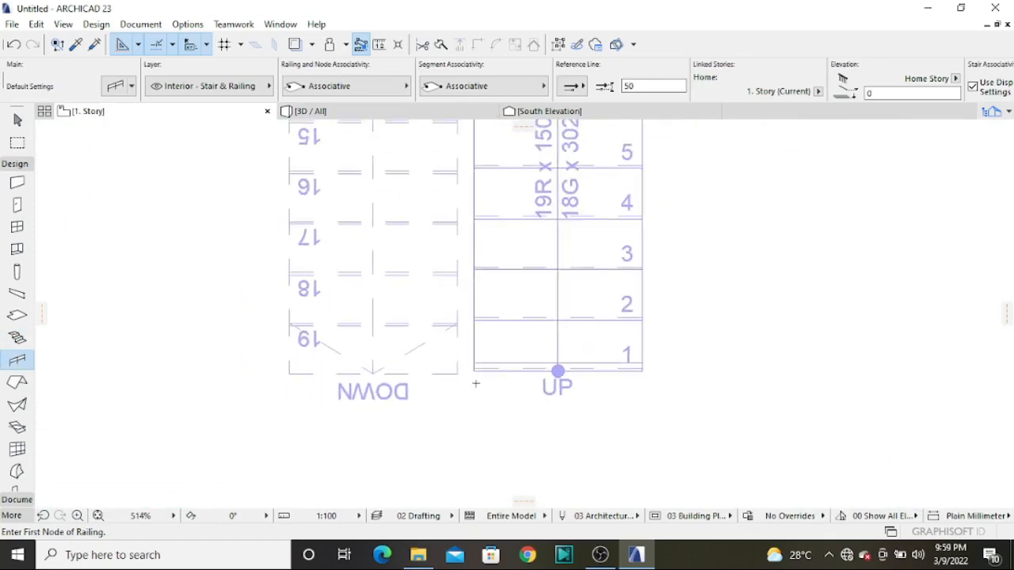
pyautogui.scroll(5, 480, 379)
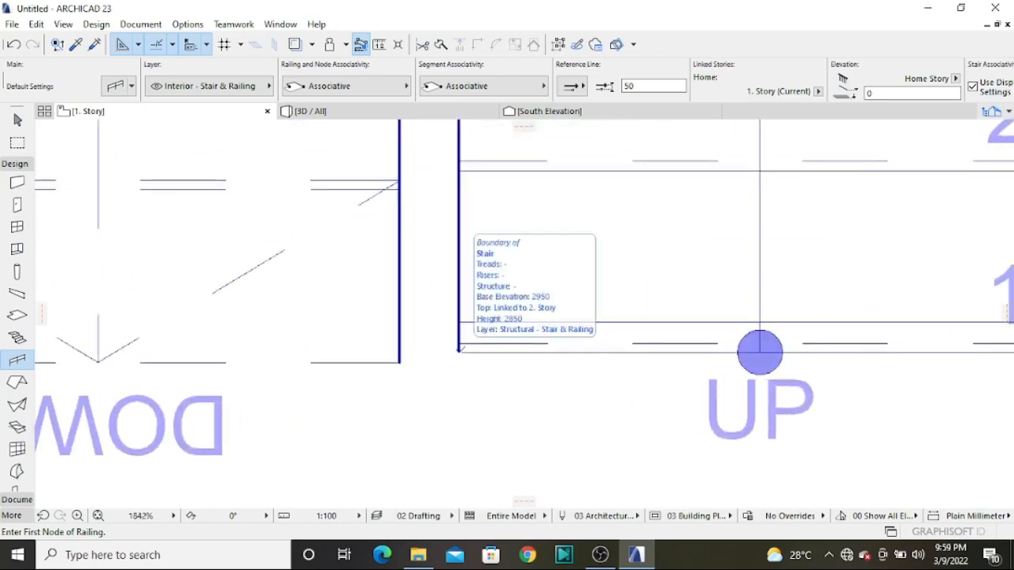
pyautogui.click(479, 310)
# Run the railing up the first flight's inner edge and across the gap at the landing to the second flight
pyautogui.scroll(-6, 454, 273)
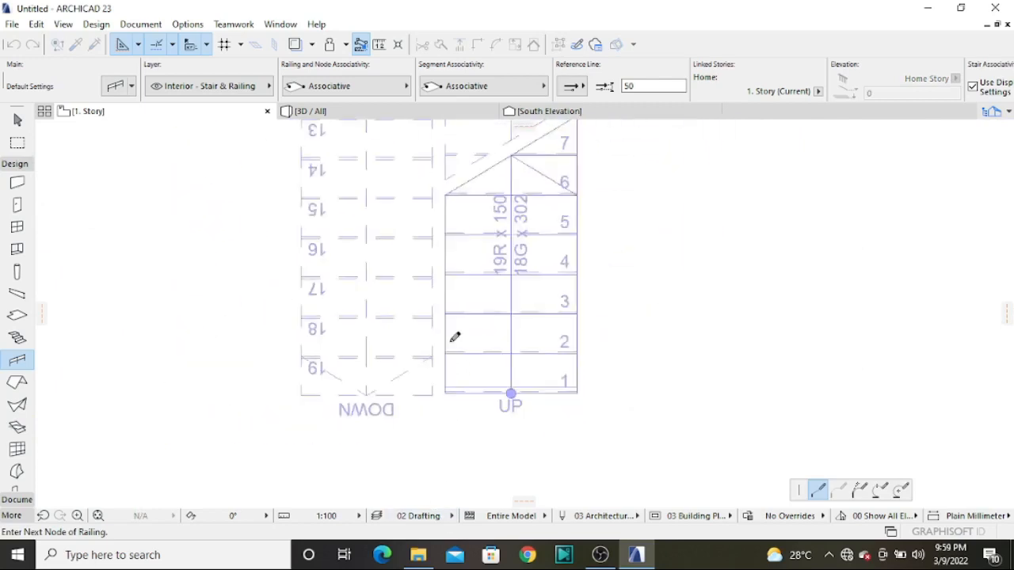
pyautogui.scroll(7, 455, 179)
pyautogui.scroll(-4, 428, 295)
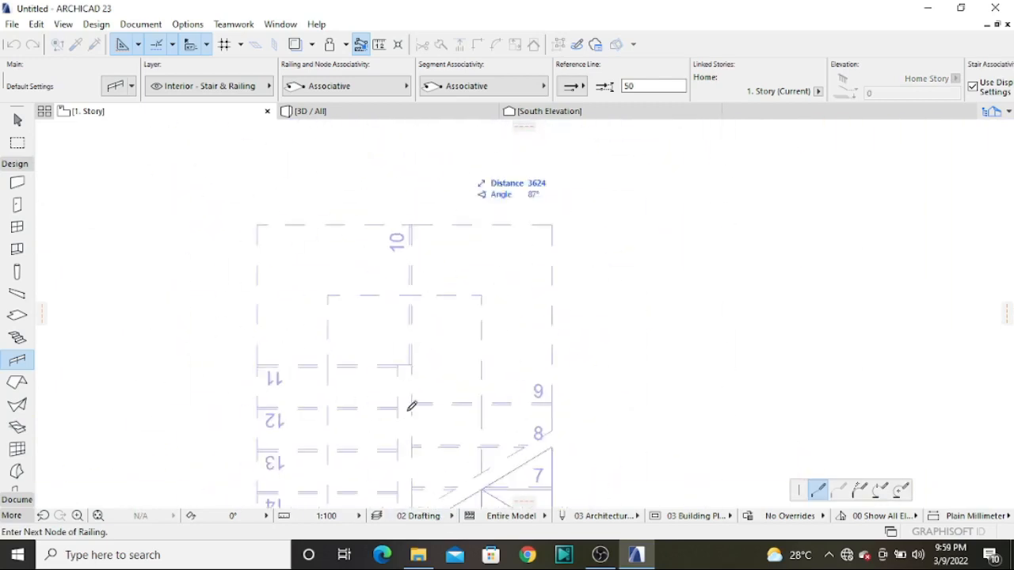
pyautogui.scroll(3, 409, 406)
pyautogui.click(413, 317)
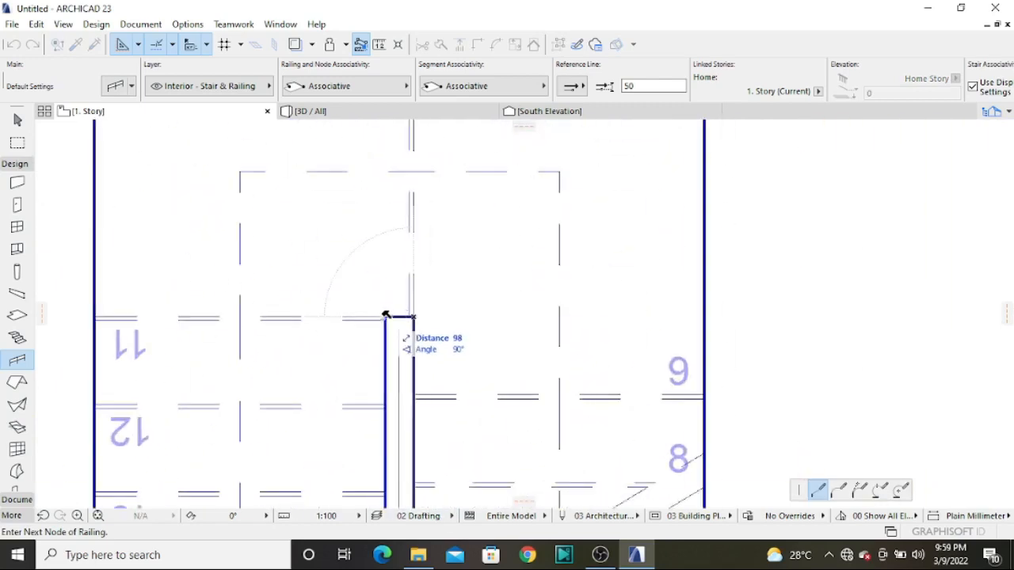
pyautogui.click(385, 319)
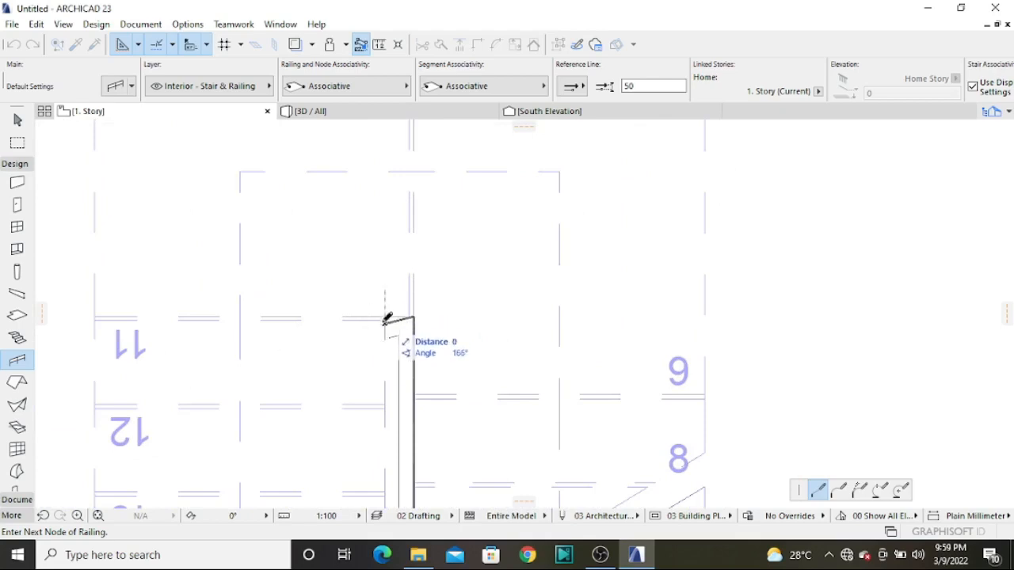
# Continue the railing along the second flight's inner edge to its south end corner and finish it
pyautogui.scroll(-5, 377, 230)
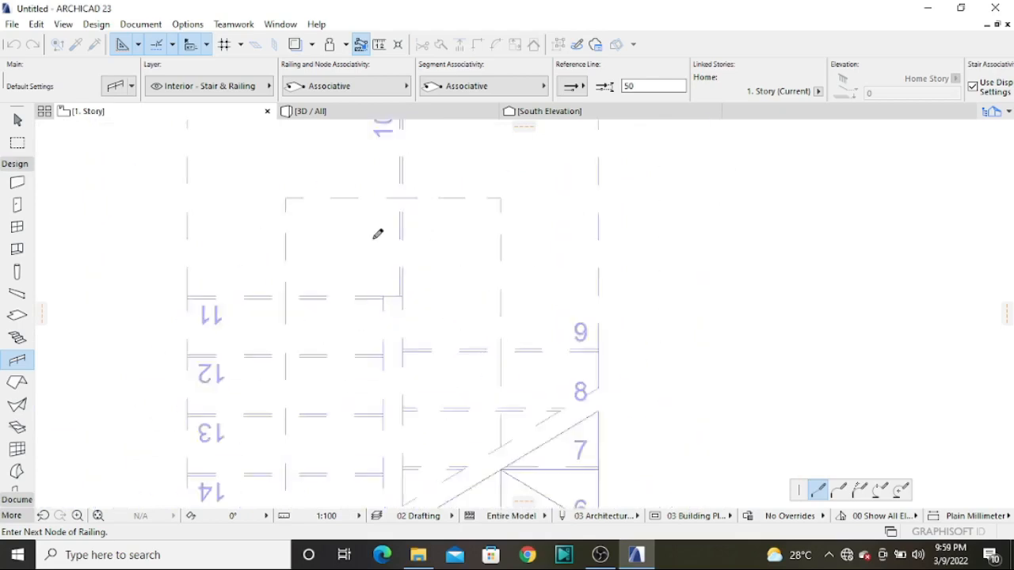
pyautogui.scroll(6, 386, 409)
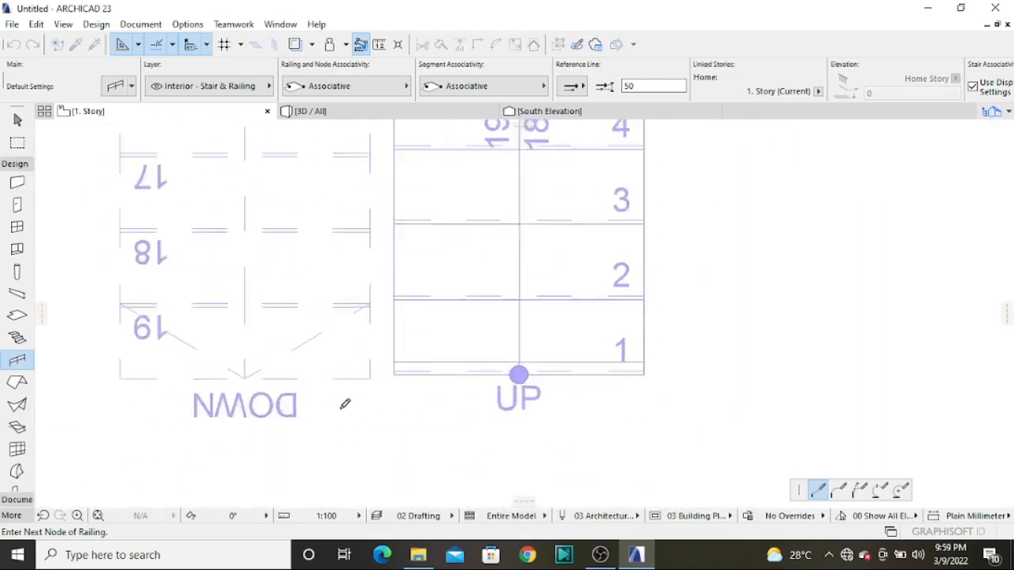
pyautogui.click(391, 349)
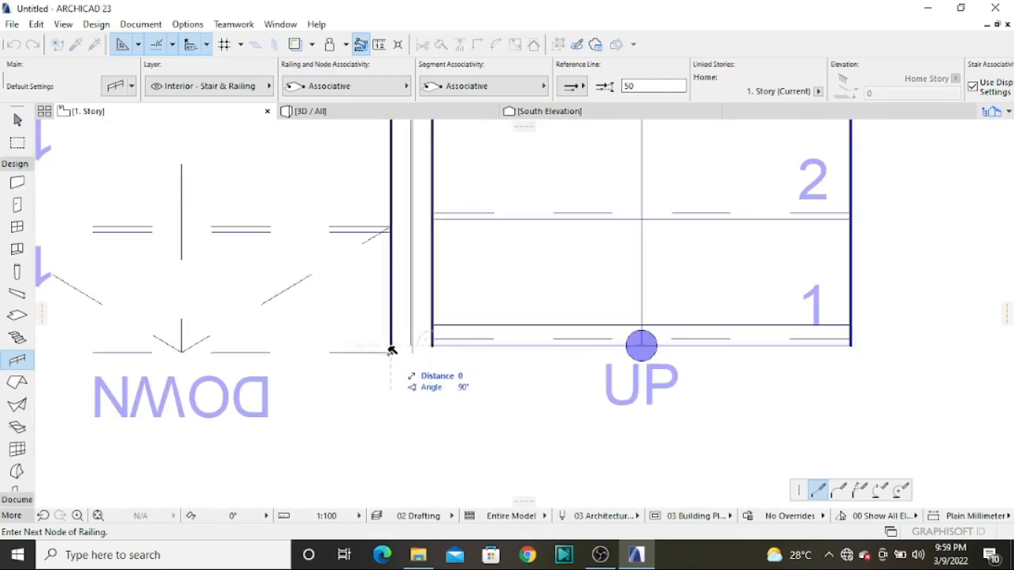
pyautogui.click(391, 352)
pyautogui.scroll(-3, 422, 279)
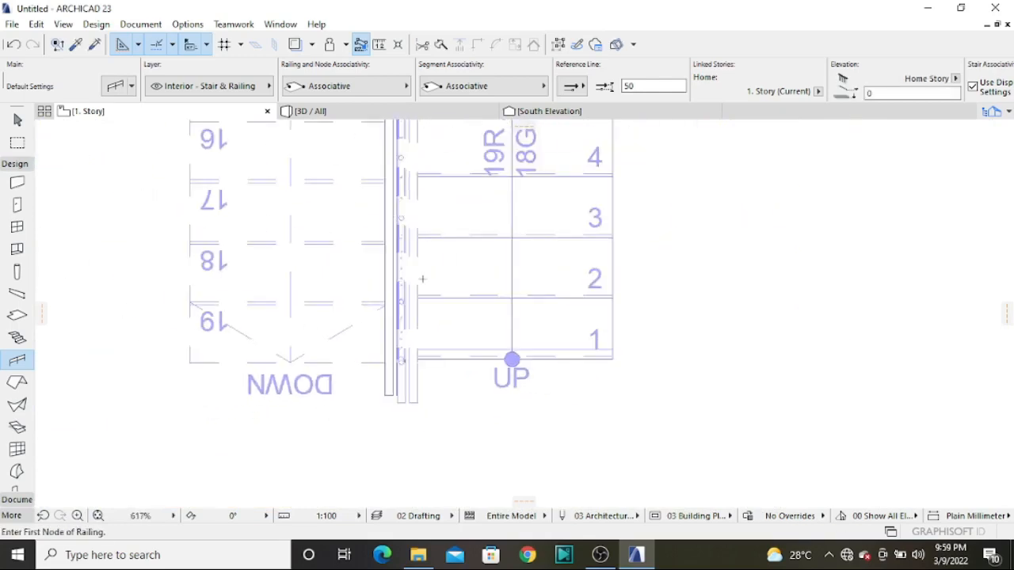
# Examine the stair's inner railing in 3D
pyautogui.click(310, 111)
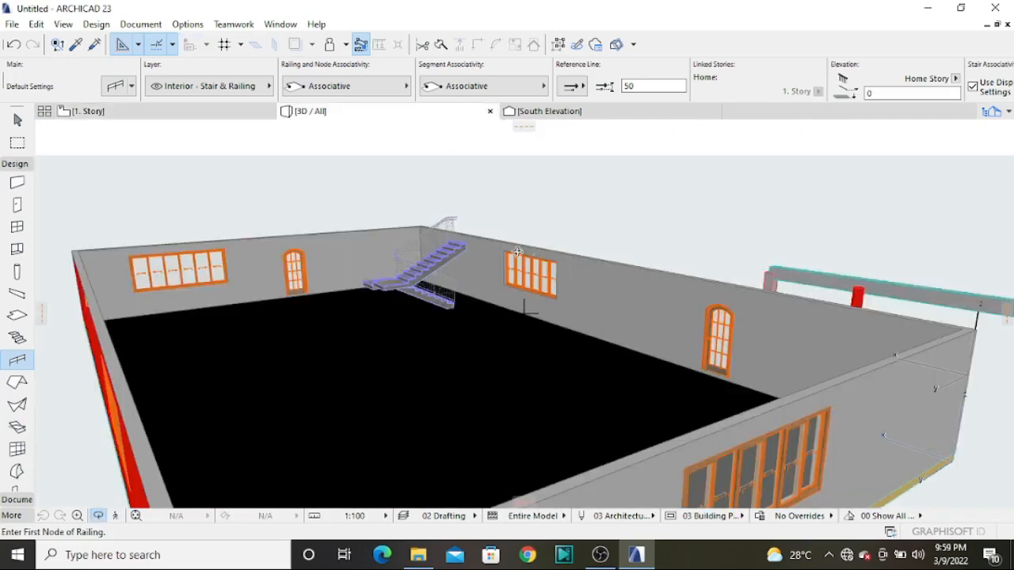
pyautogui.scroll(5, 403, 213)
pyautogui.moveTo(319, 351); pyautogui.dragTo(525, 358)
pyautogui.scroll(3, 608, 261)
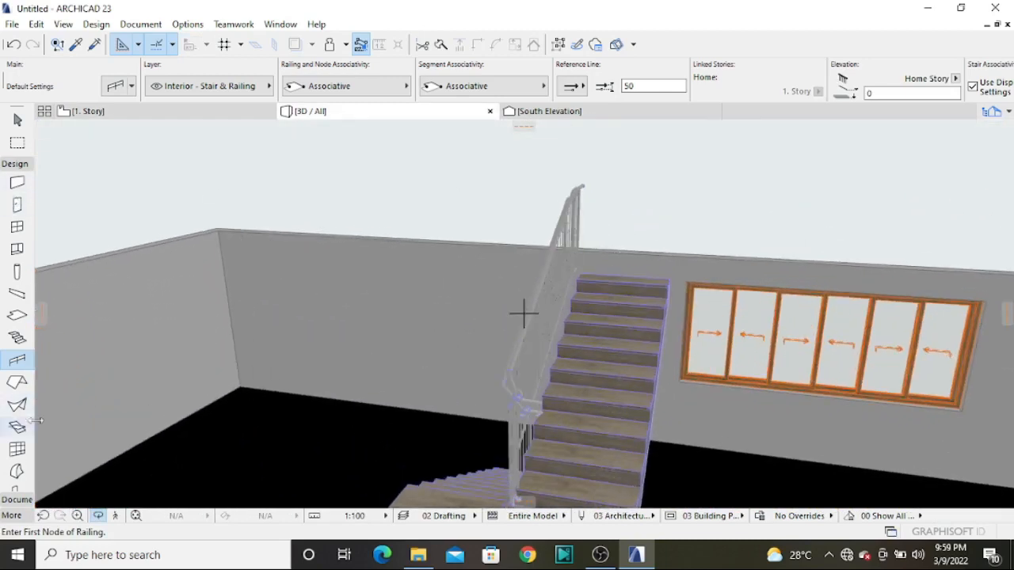
# Review the handrail and rail components in the railing default settings and remove the balusters from the pattern
pyautogui.doubleClick(17, 361)
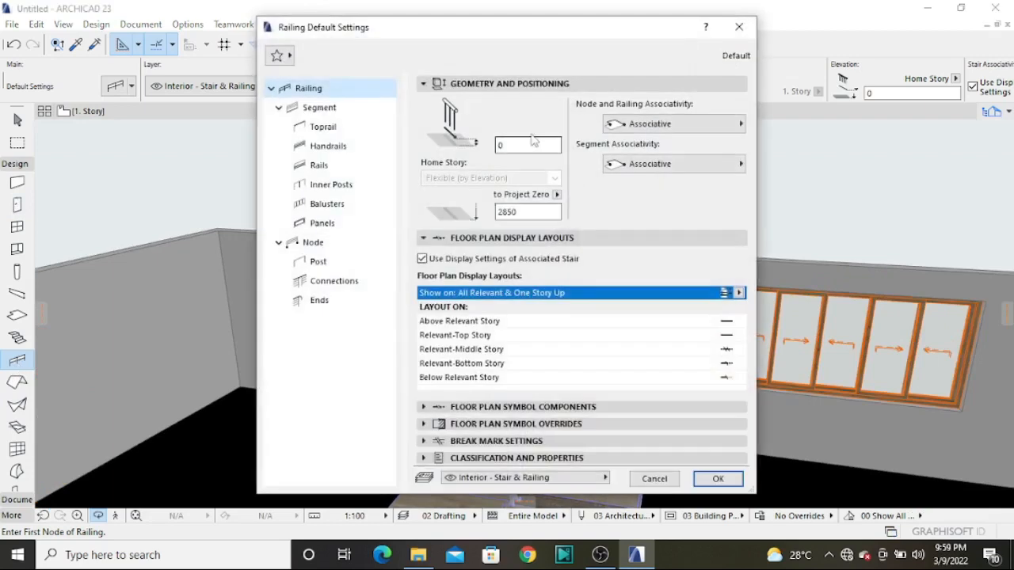
pyautogui.click(320, 146)
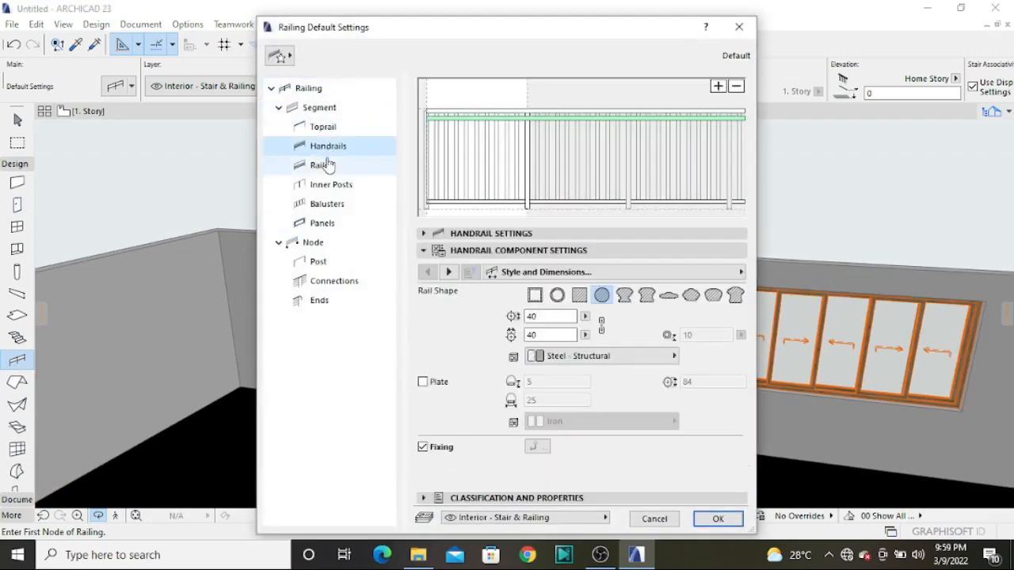
pyautogui.click(322, 164)
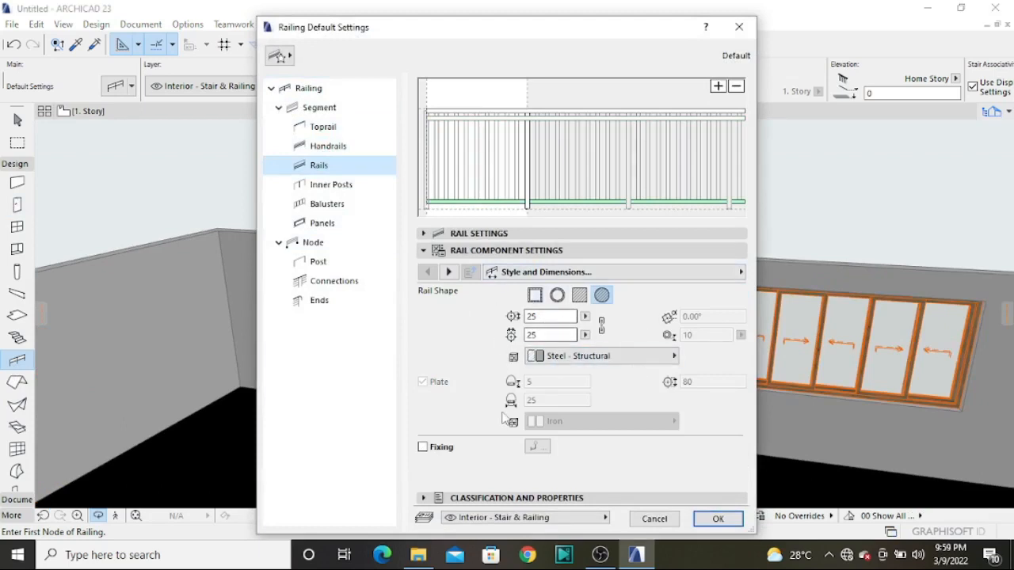
pyautogui.click(337, 204)
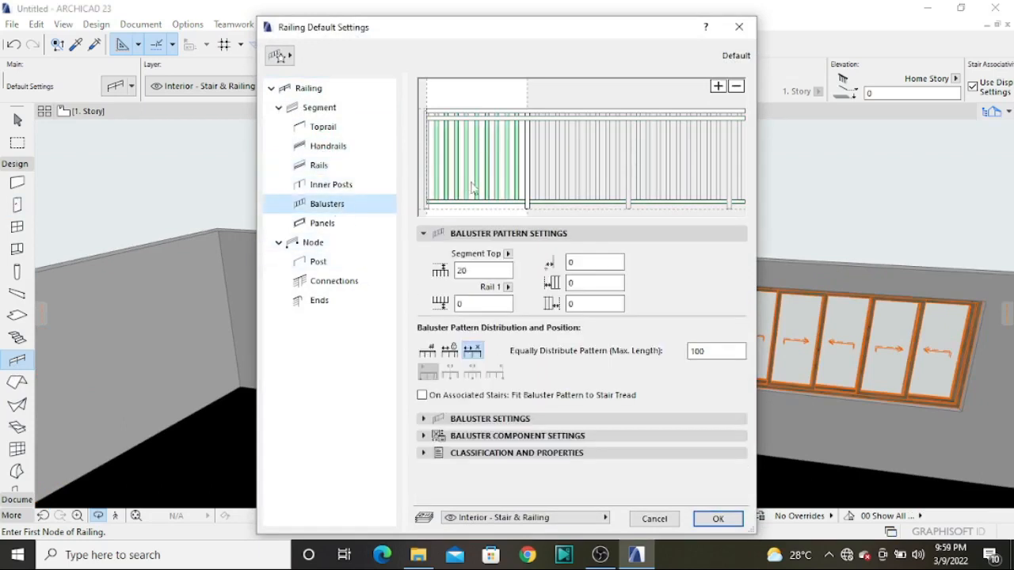
pyautogui.click(735, 85)
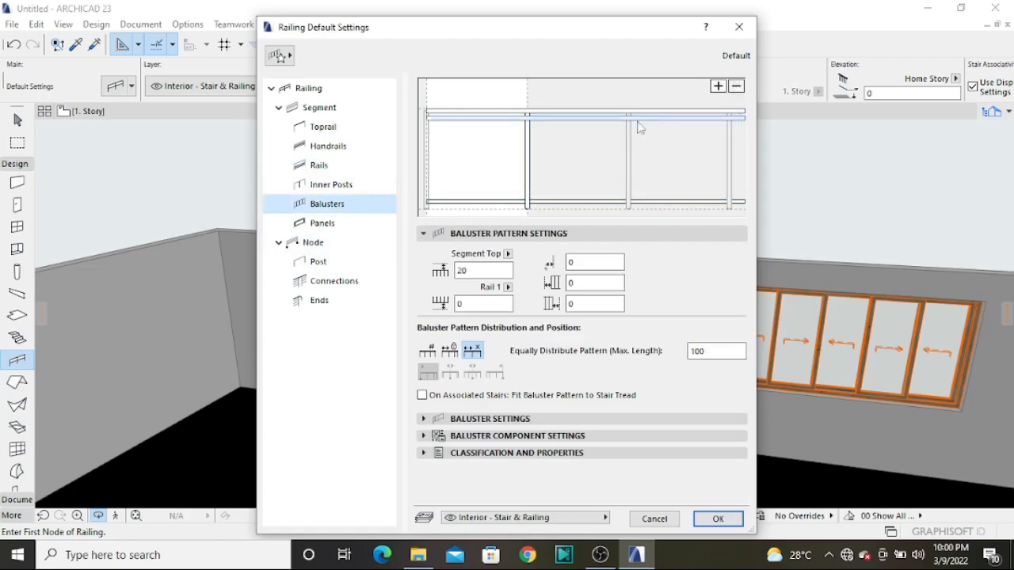
# Add a second handrail at about mid-height of the railing pattern and accept the railing defaults
pyautogui.click(568, 118)
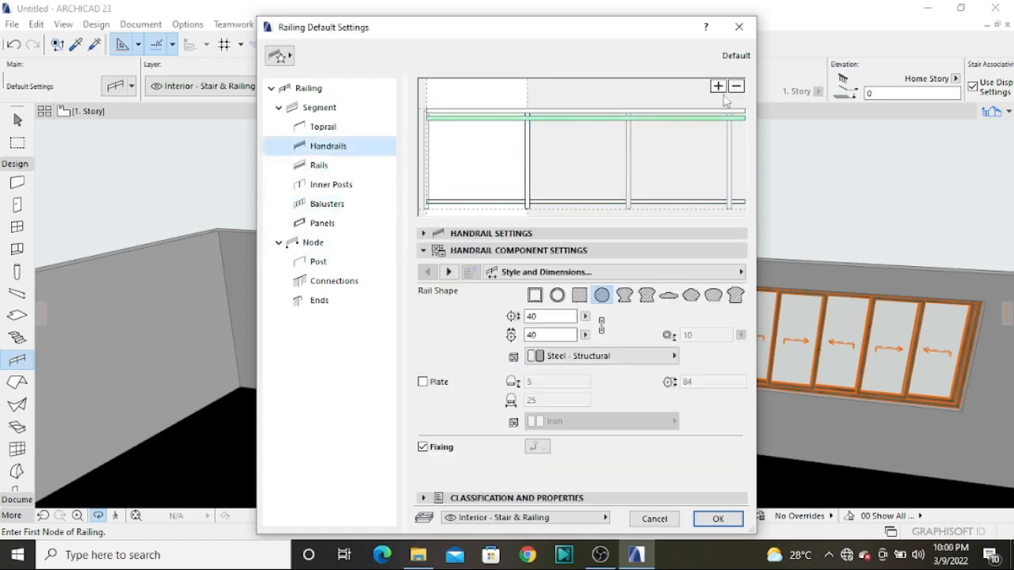
pyautogui.click(720, 85)
pyautogui.click(670, 156)
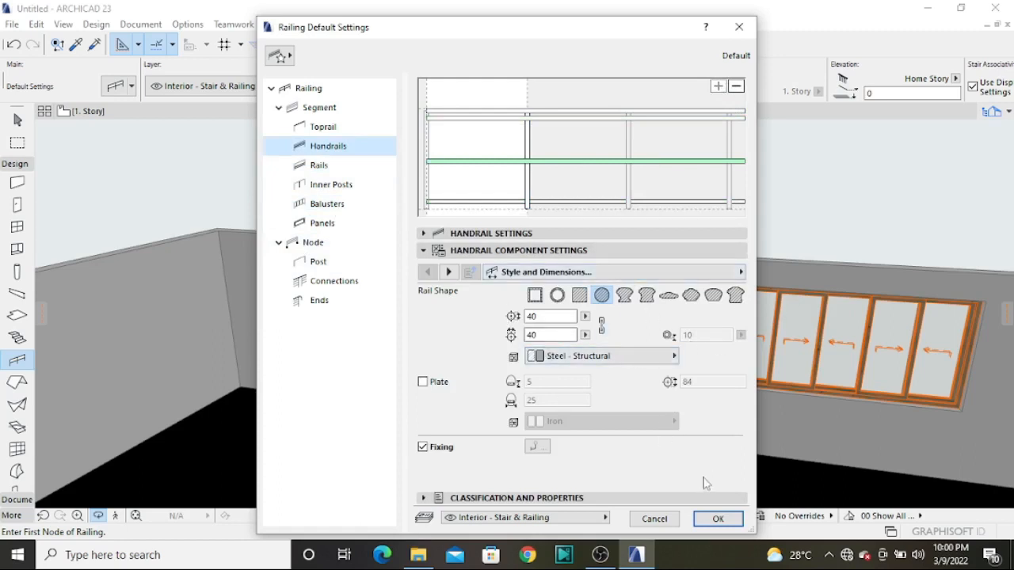
pyautogui.click(717, 519)
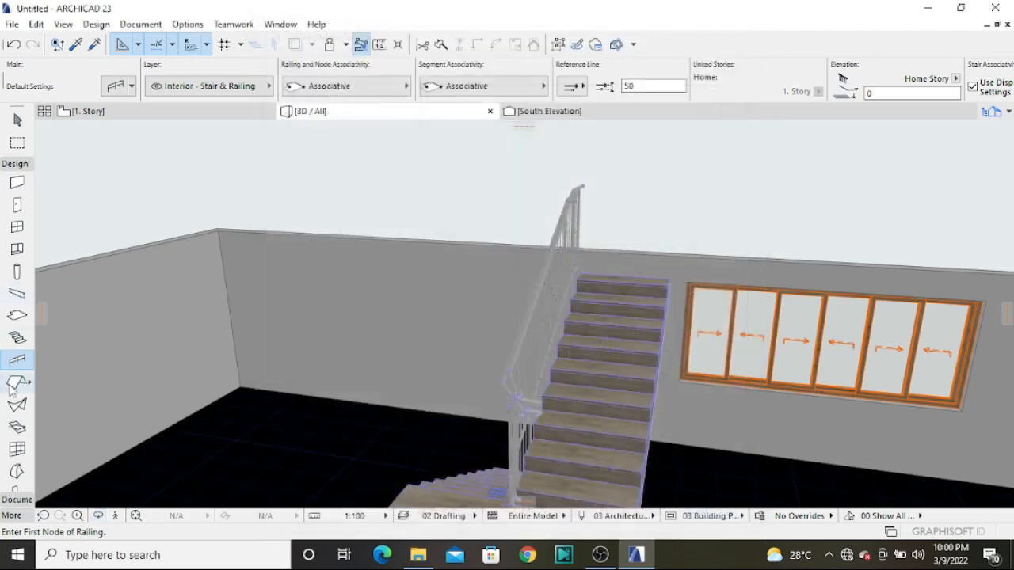
# Return to the 1. Story plan and set the Roof tool defaults to a 21° pitch and a 500 mm eaves offset
pyautogui.click(130, 112)
pyautogui.scroll(-6, 284, 330)
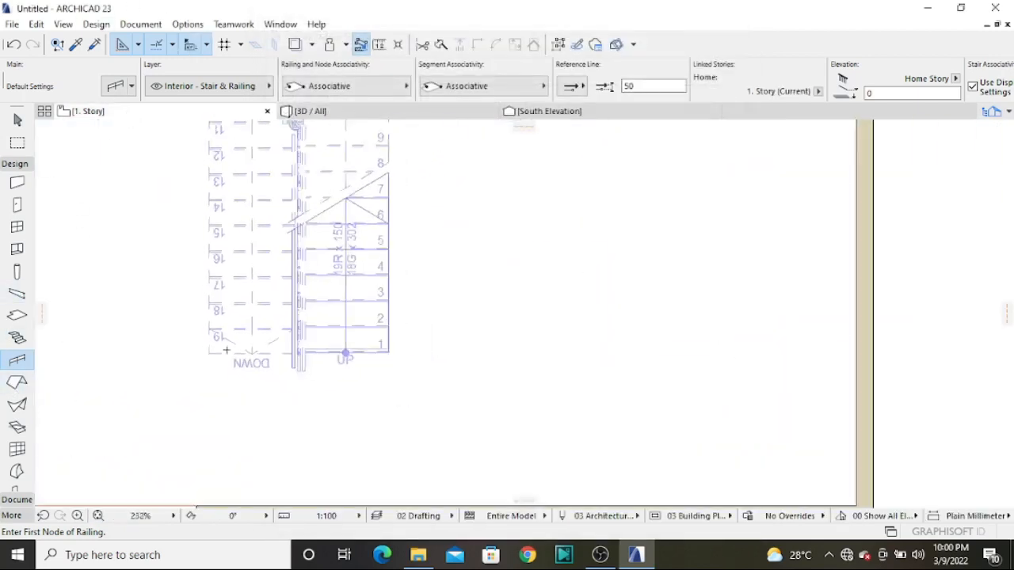
pyautogui.scroll(-3, 284, 330)
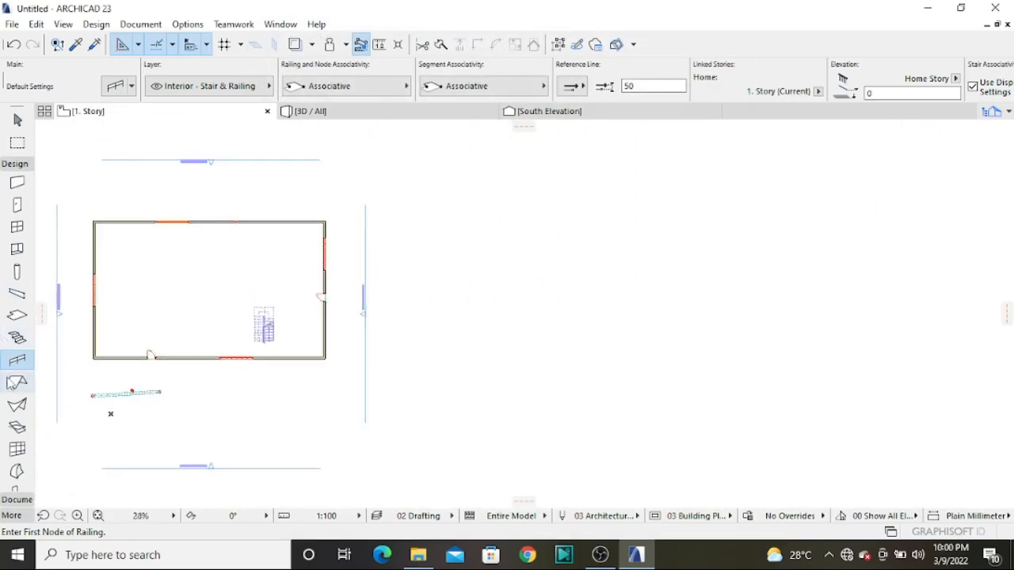
pyautogui.click(17, 382)
pyautogui.doubleClick(17, 383)
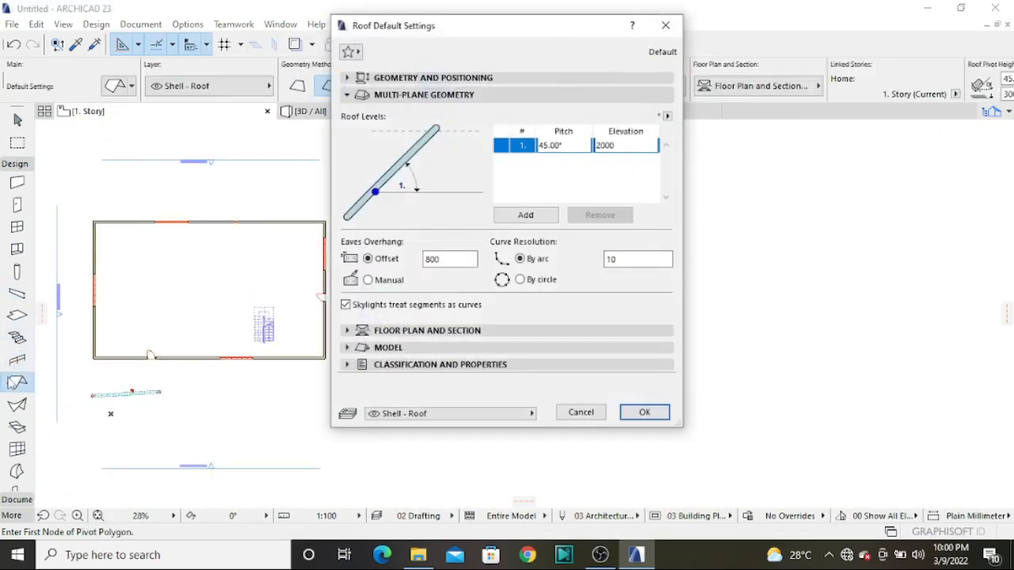
pyautogui.click(564, 145)
pyautogui.click(438, 259)
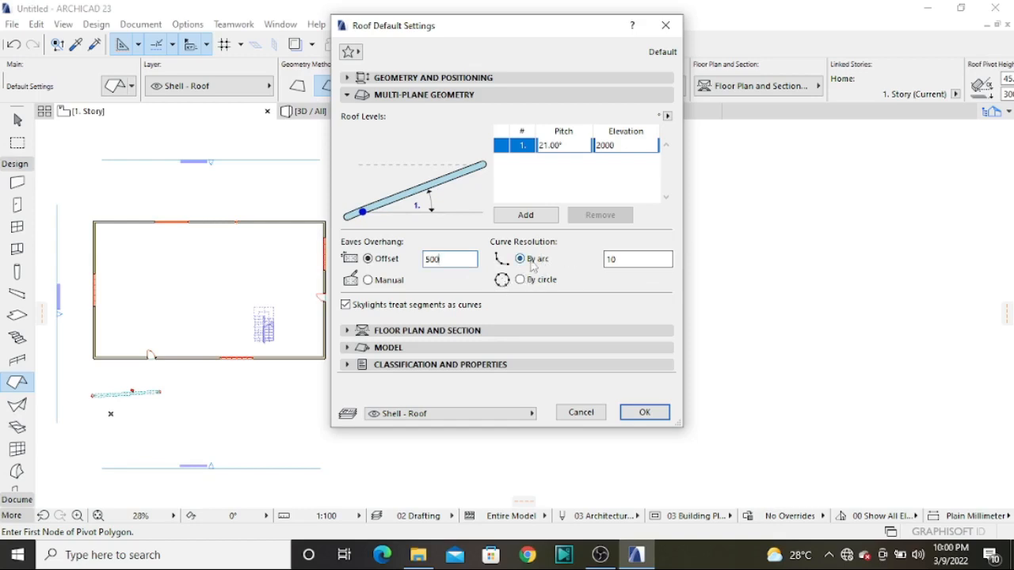
# Override the roof's surfaces with Roof Tiles - French Red on top and Stucco - White Fine on the edges and underside
pyautogui.click(393, 349)
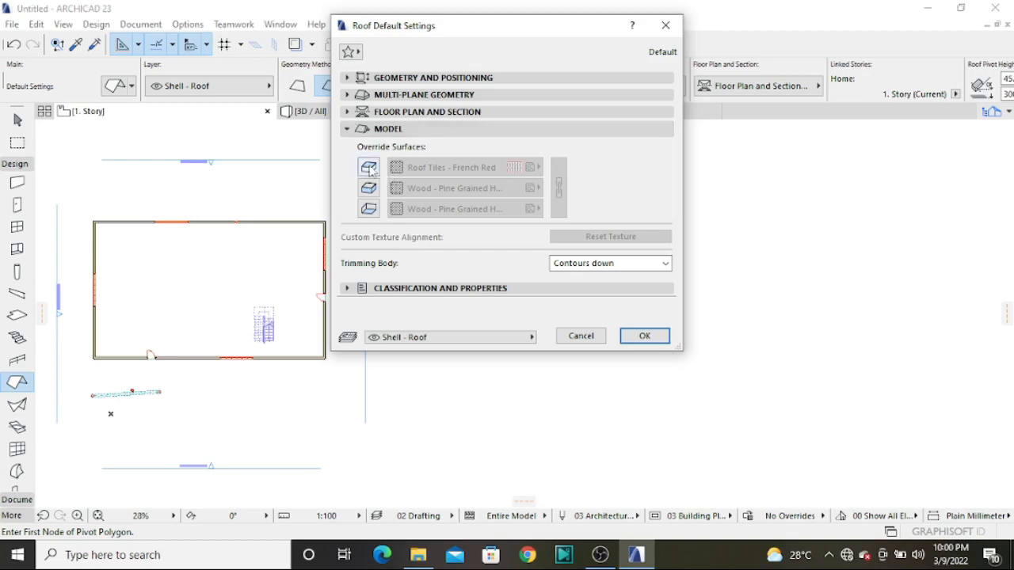
pyautogui.click(368, 167)
pyautogui.click(368, 188)
pyautogui.click(368, 209)
pyautogui.click(475, 167)
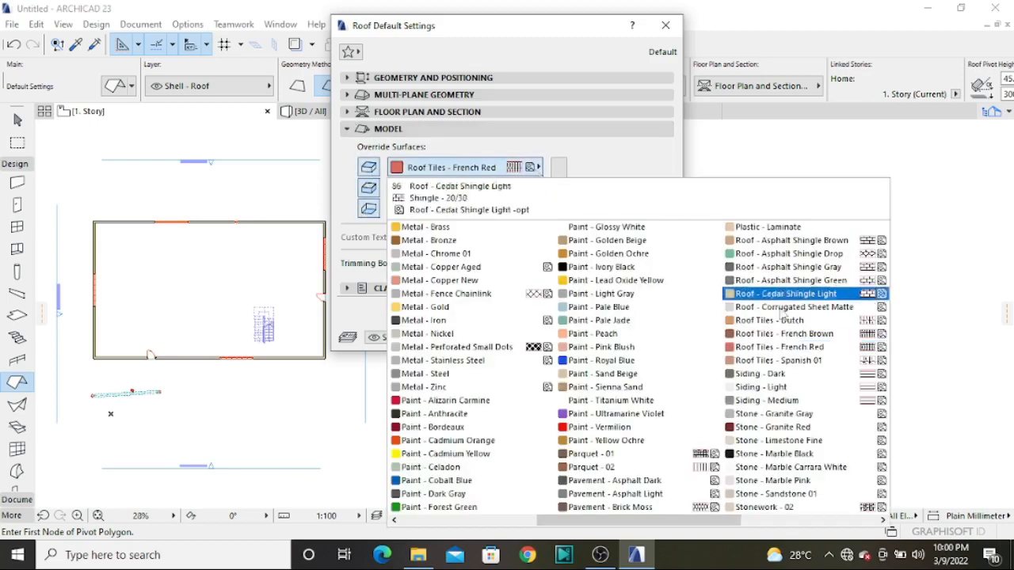
pyautogui.click(789, 350)
pyautogui.click(519, 190)
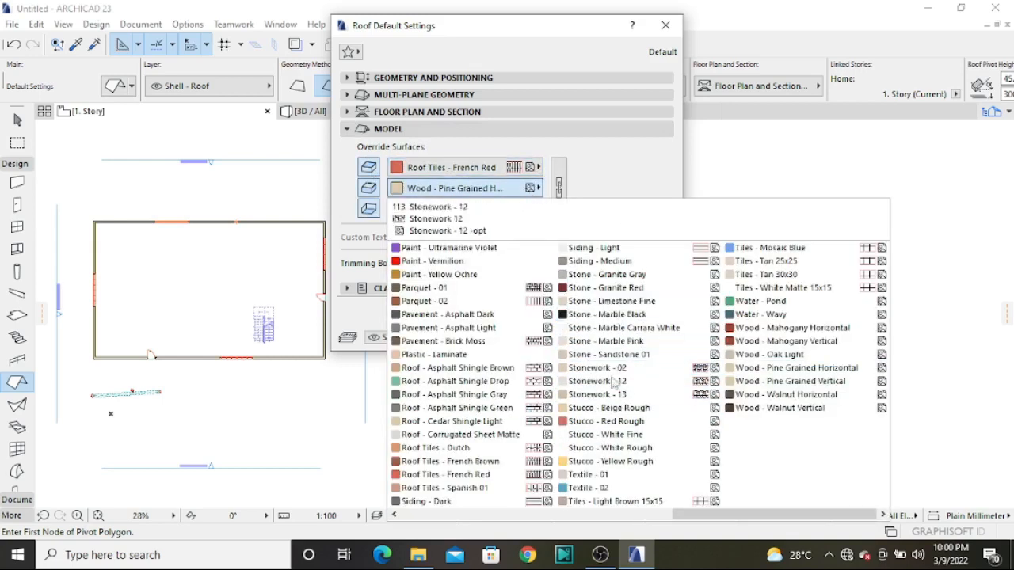
pyautogui.click(619, 435)
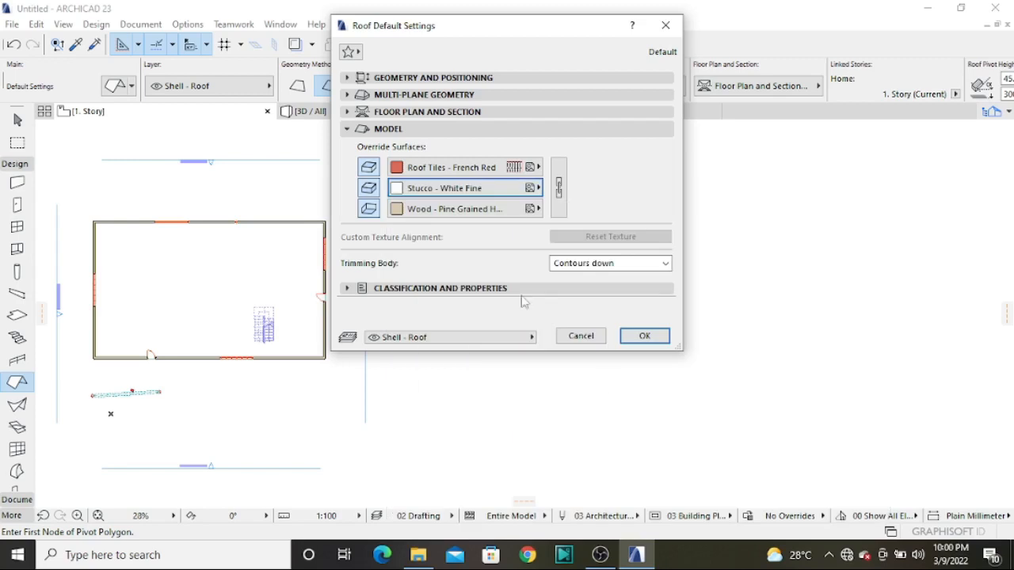
pyautogui.click(530, 209)
pyautogui.click(640, 437)
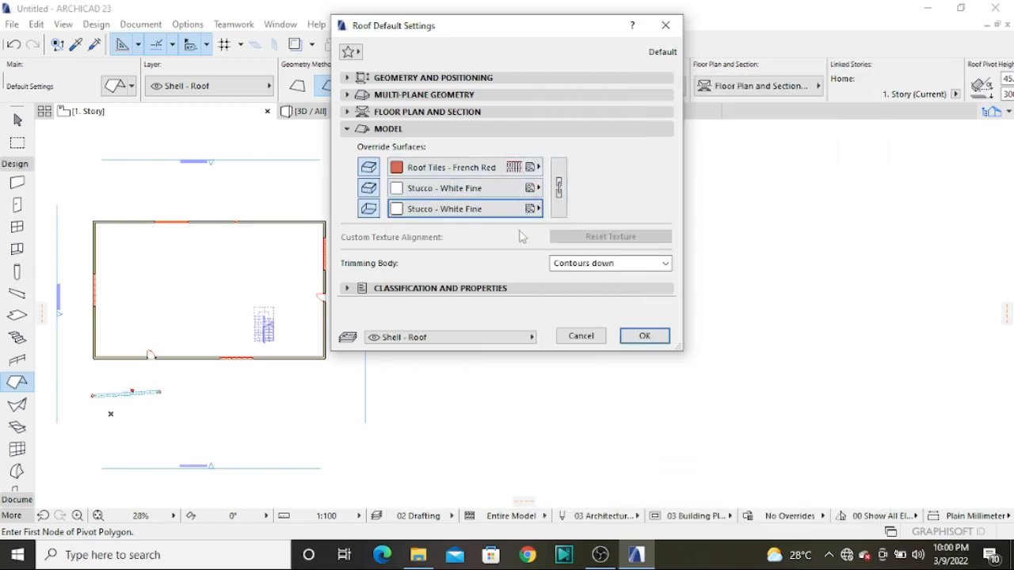
# Set the default roof to a basic structure 200 mm thick with vertical edges and accept the settings
pyautogui.click(406, 96)
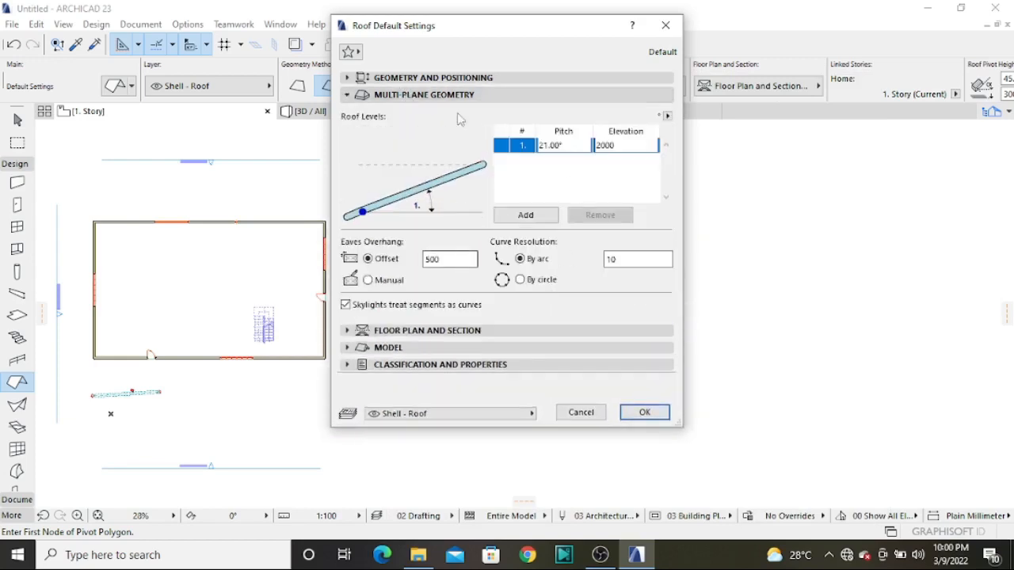
pyautogui.click(436, 78)
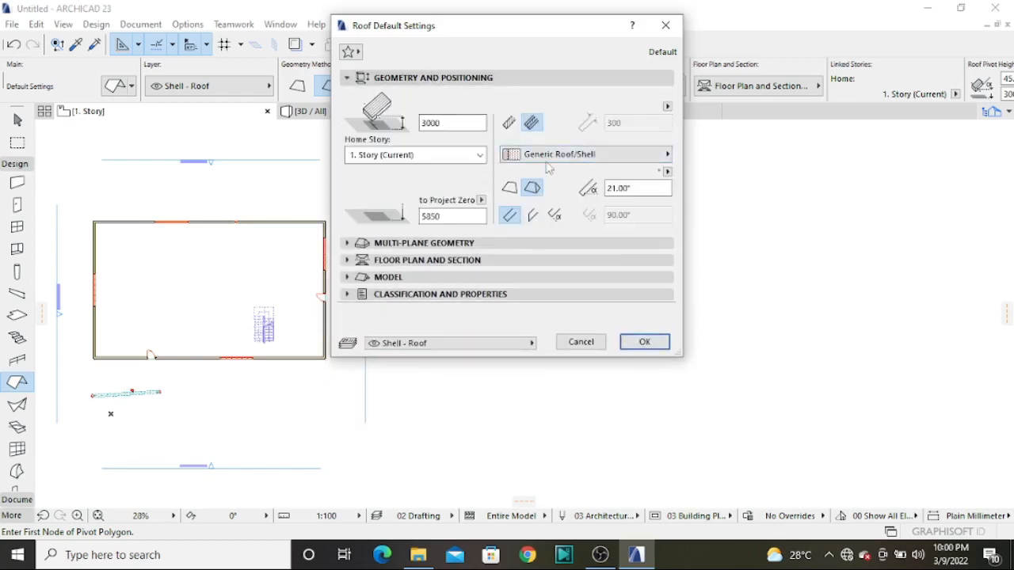
pyautogui.click(510, 123)
pyautogui.moveTo(628, 120); pyautogui.dragTo(542, 125)
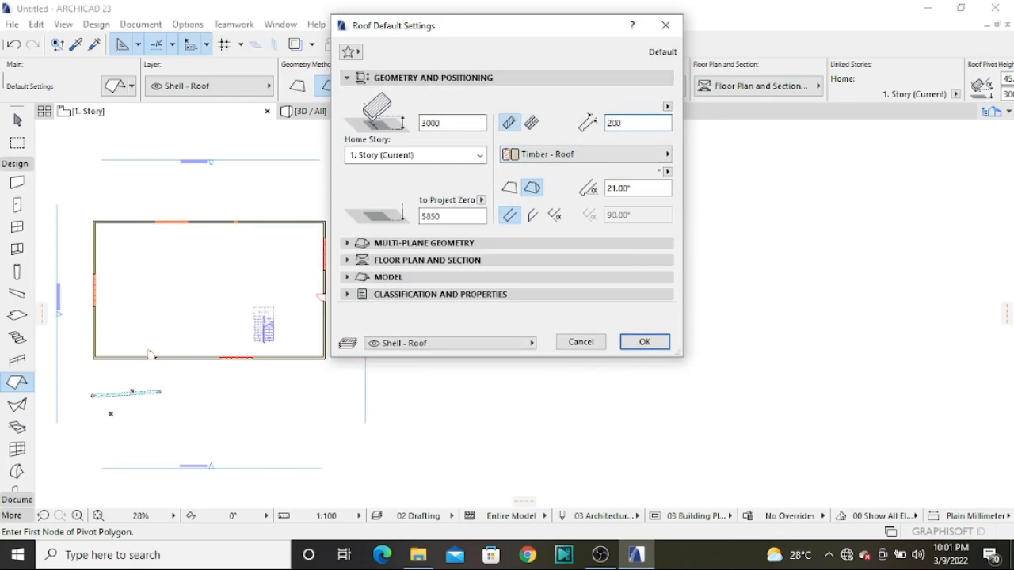
pyautogui.click(534, 217)
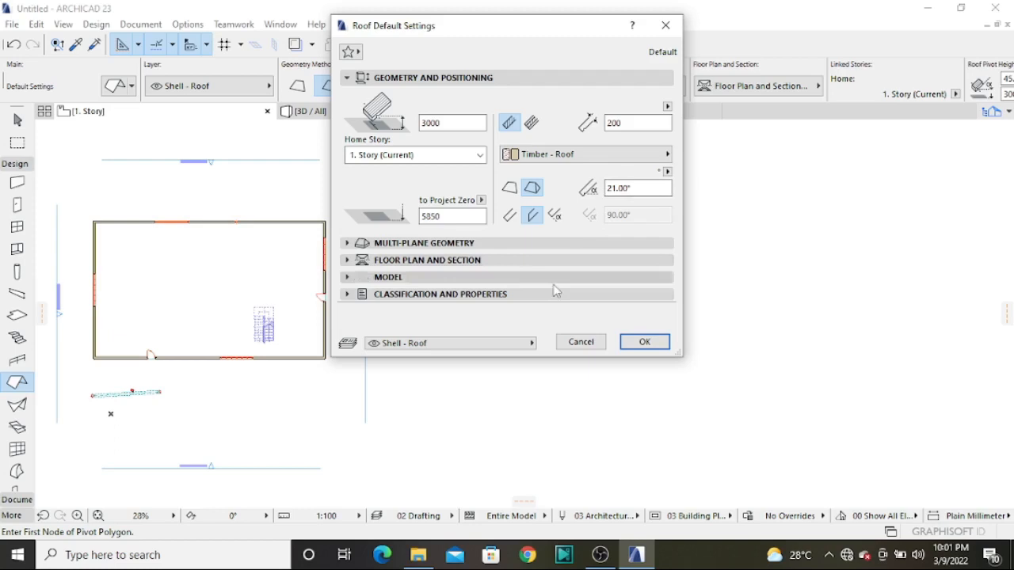
pyautogui.click(642, 341)
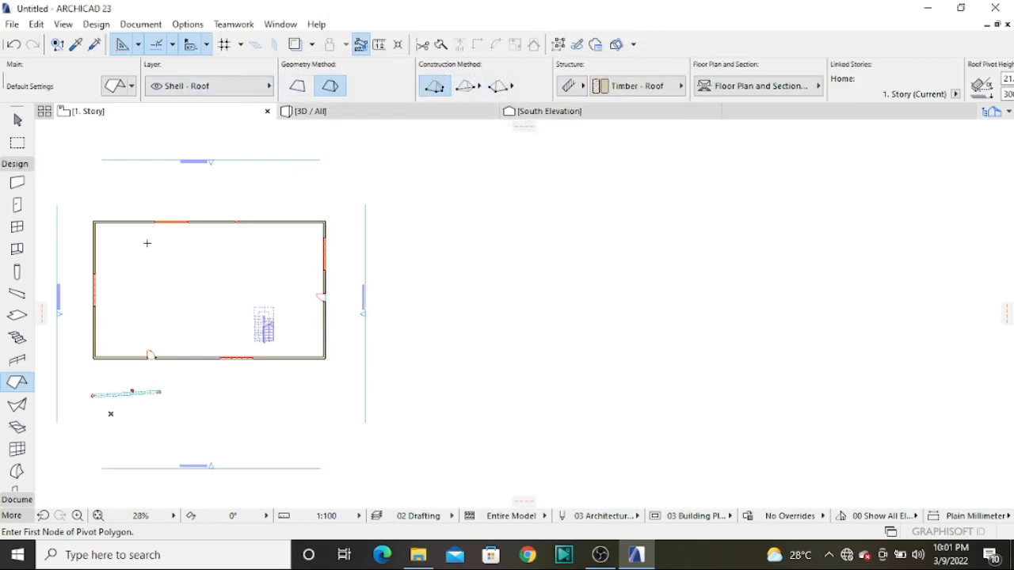
# Draw a multi-plane roof whose pivot polygon follows the four outer corners of the building's walls
pyautogui.scroll(3, 89, 214)
pyautogui.scroll(3, 87, 212)
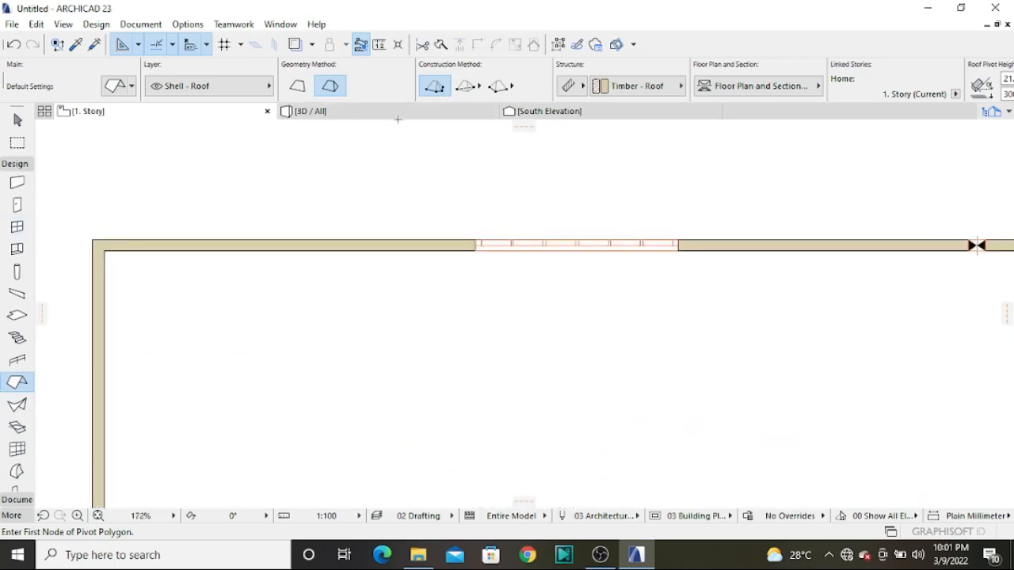
pyautogui.click(92, 240)
pyautogui.scroll(-3, 243, 223)
pyautogui.scroll(3, 285, 303)
pyautogui.click(410, 177)
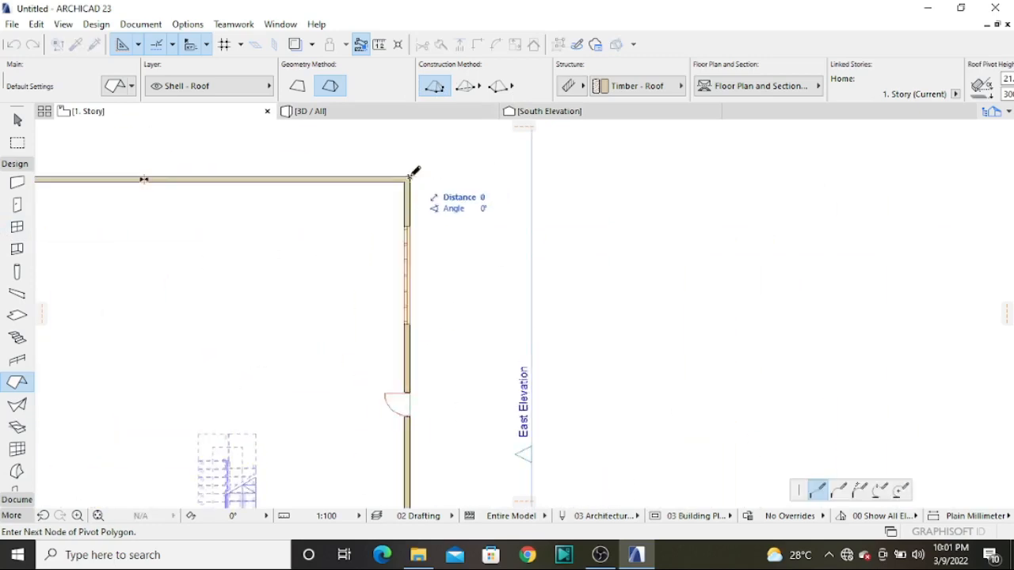
pyautogui.scroll(-3, 399, 184)
pyautogui.scroll(1, 401, 344)
pyautogui.scroll(2, 404, 340)
pyautogui.click(440, 341)
pyautogui.scroll(-2, 439, 341)
pyautogui.scroll(1, 252, 337)
pyautogui.scroll(-3, 252, 336)
pyautogui.scroll(4, 220, 323)
pyautogui.click(287, 365)
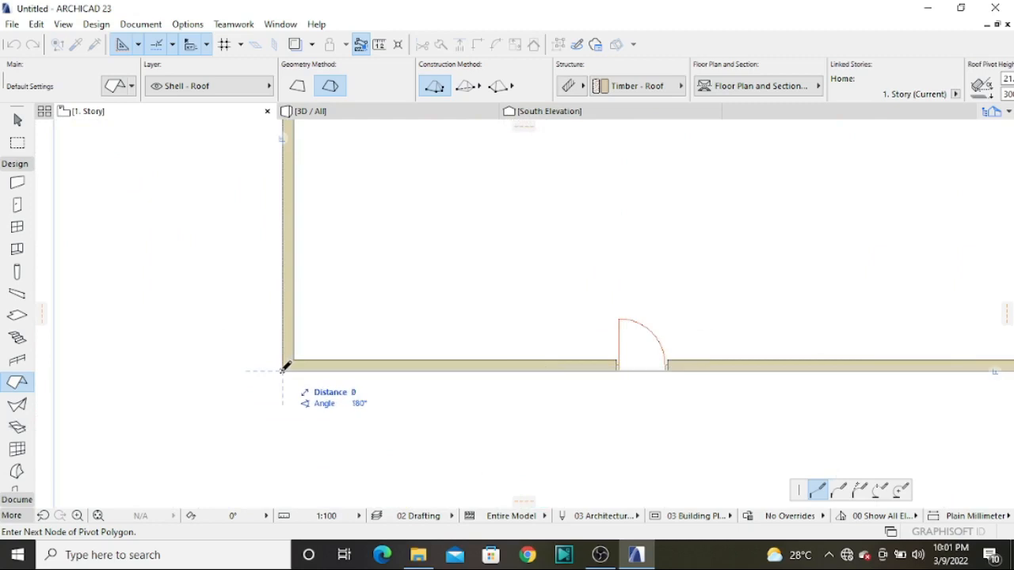
pyautogui.scroll(-4, 282, 400)
pyautogui.scroll(5, 285, 217)
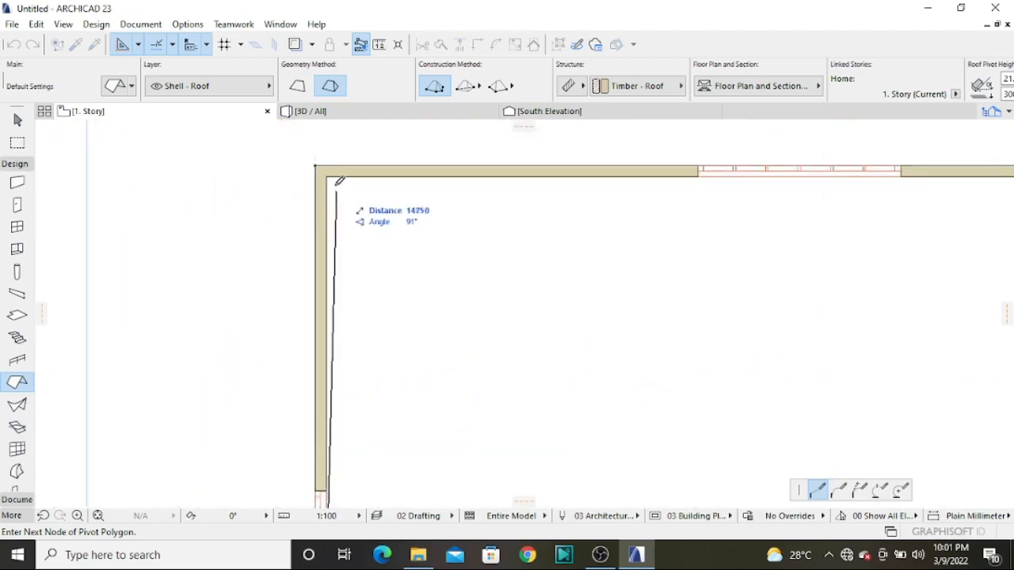
pyautogui.click(320, 161)
pyautogui.scroll(-5, 332, 186)
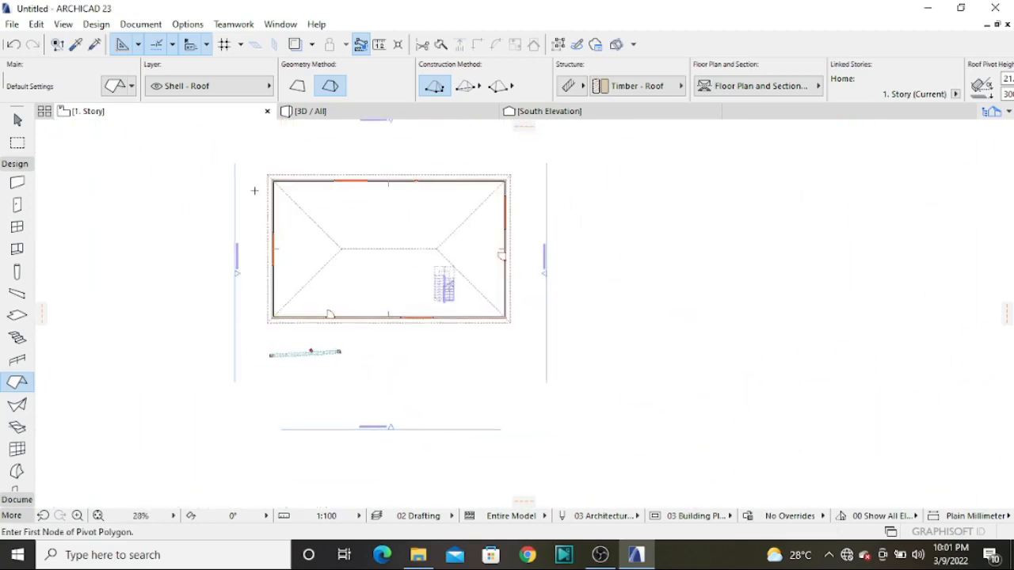
# Examine the new hip roof from several sides in 3D
pyautogui.click(360, 113)
pyautogui.scroll(-6, 317, 276)
pyautogui.scroll(-5, 317, 276)
pyautogui.click(285, 371)
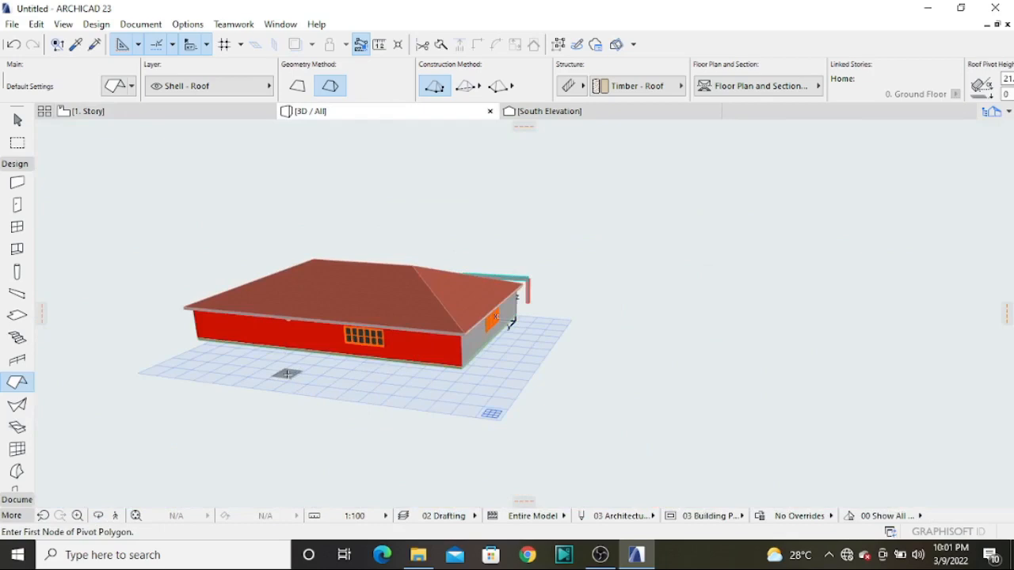
pyautogui.press('Escape')
pyautogui.keyDown('shift'); pyautogui.moveTo(160, 350); pyautogui.dragTo(722, 331, button='middle'); pyautogui.keyUp('shift')
pyautogui.moveTo(722, 331); pyautogui.dragTo(719, 345)
pyautogui.scroll(4, 471, 251)
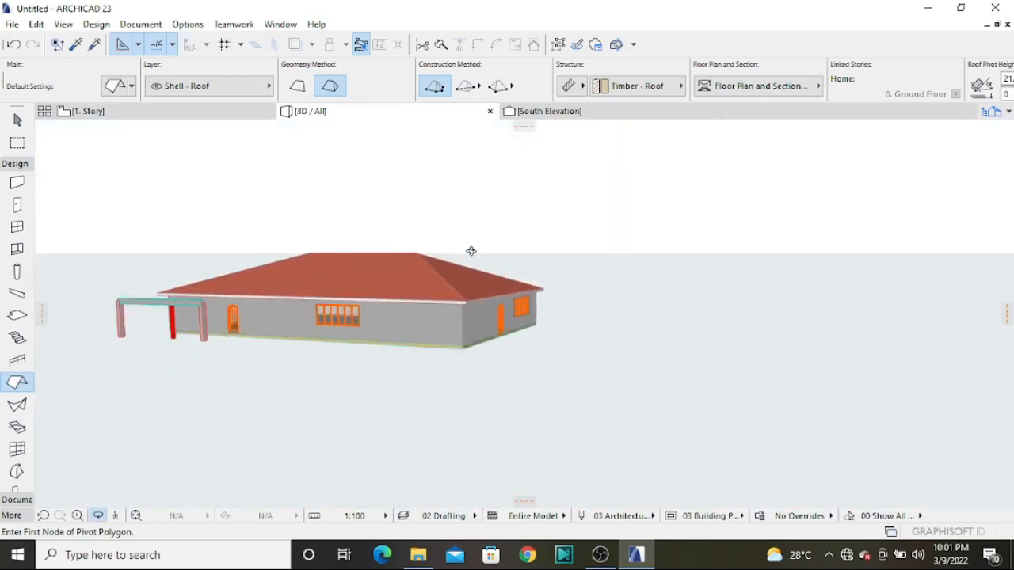
pyautogui.moveTo(335, 304); pyautogui.dragTo(735, 331)
pyautogui.moveTo(563, 331); pyautogui.dragTo(477, 342)
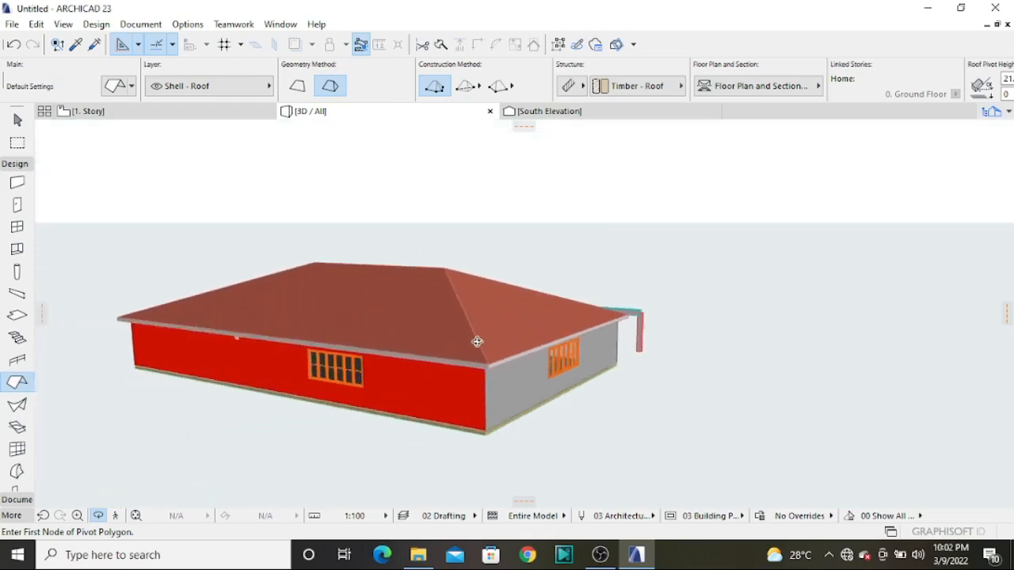
pyautogui.scroll(2, 477, 341)
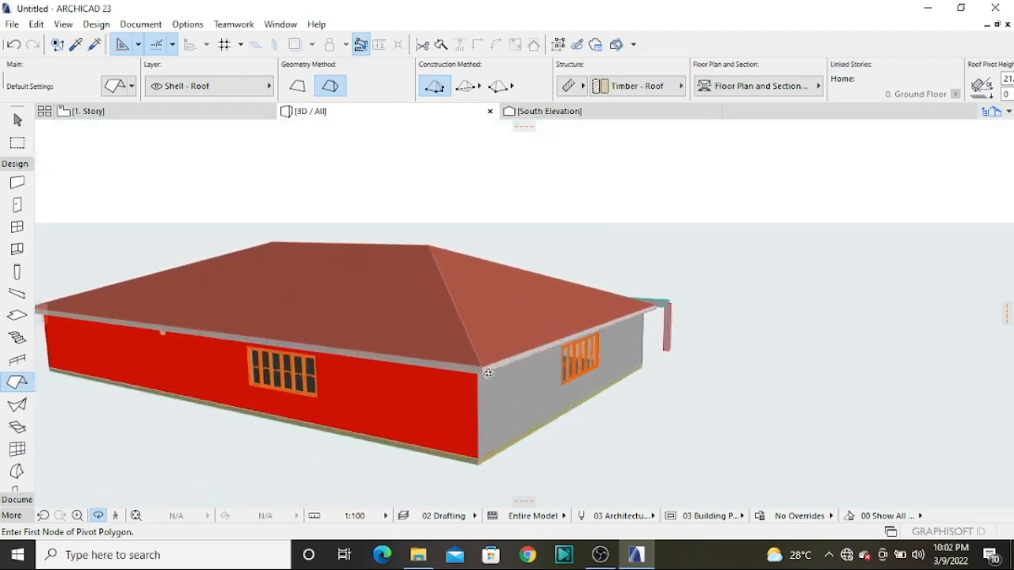
# In the 1. Story plan, change the roof plane over the west wall to a 90° gable, applied to that plane only
pyautogui.click(79, 109)
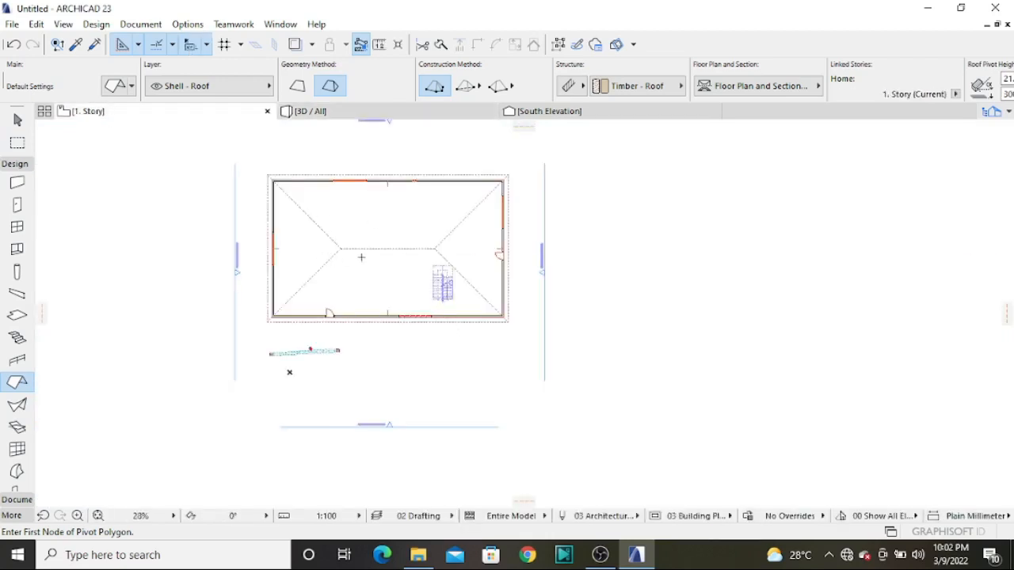
pyautogui.press('Escape')
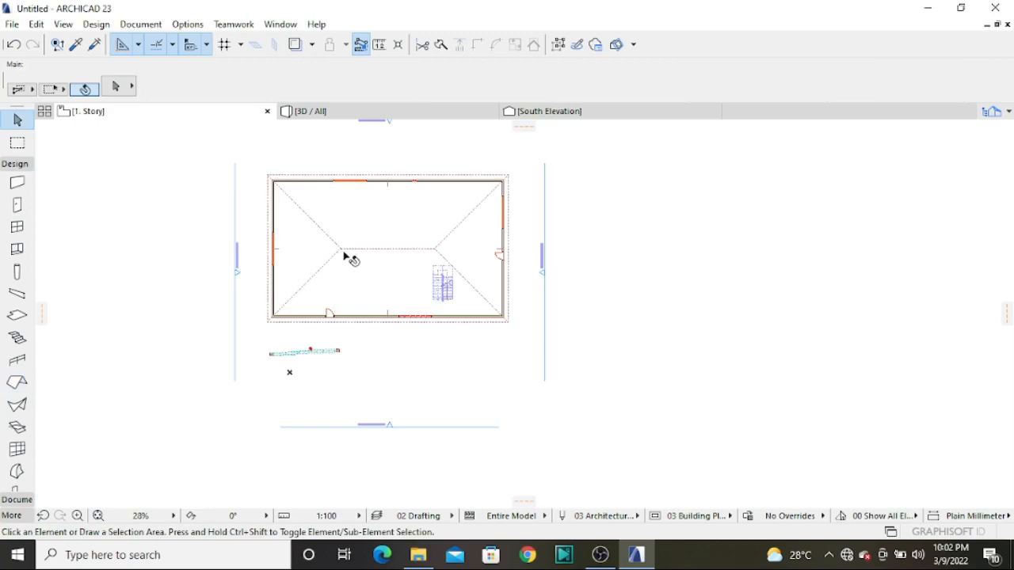
pyautogui.click(342, 248)
pyautogui.scroll(4, 249, 294)
pyautogui.scroll(11, 214, 317)
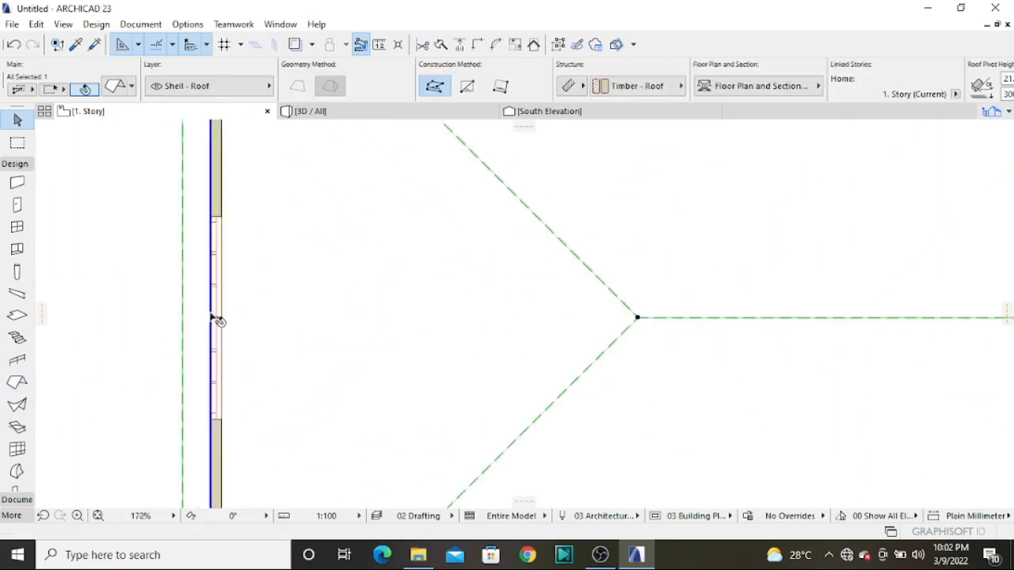
pyautogui.click(218, 307)
pyautogui.scroll(-10, 267, 283)
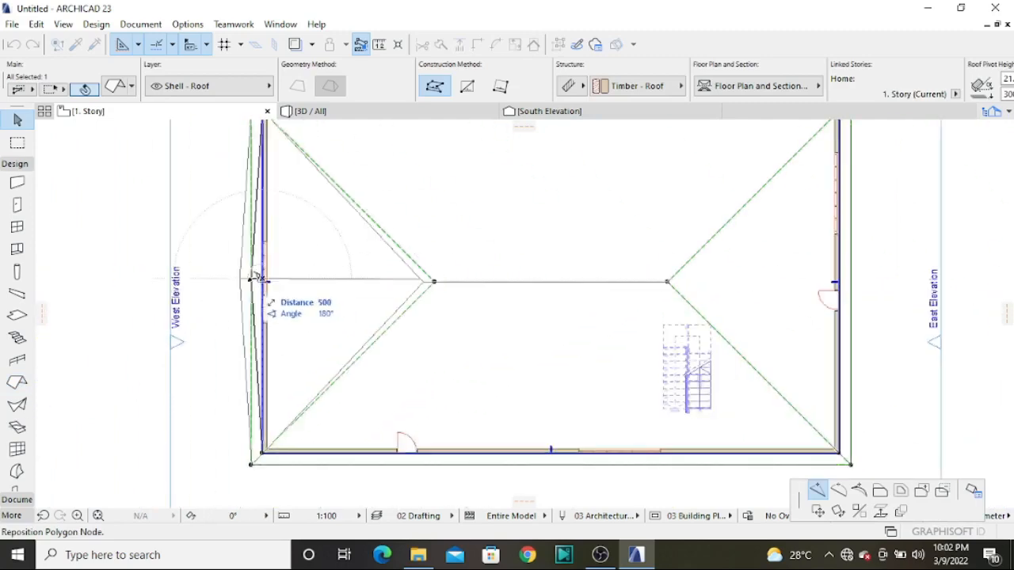
pyautogui.click(973, 491)
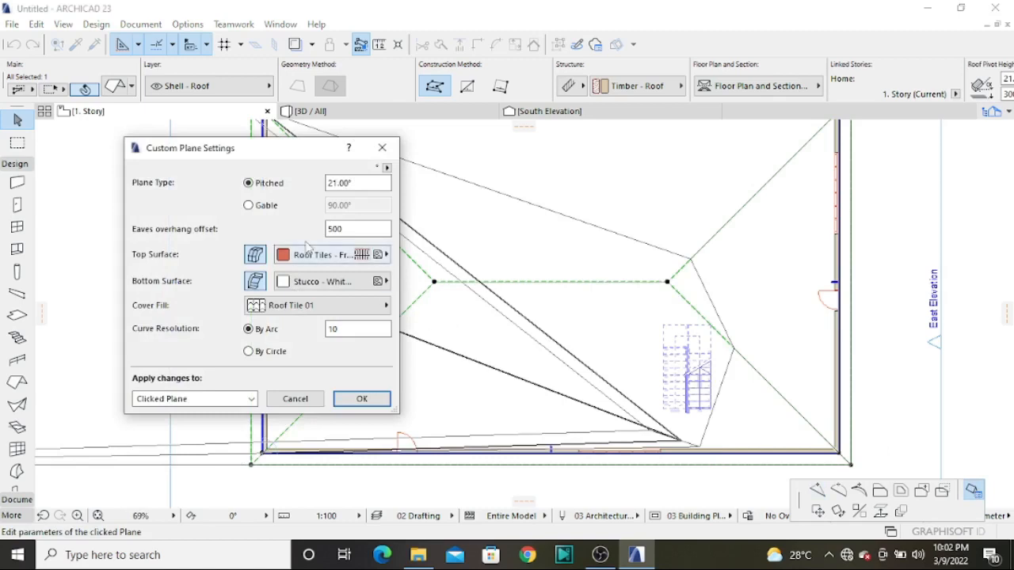
pyautogui.click(249, 205)
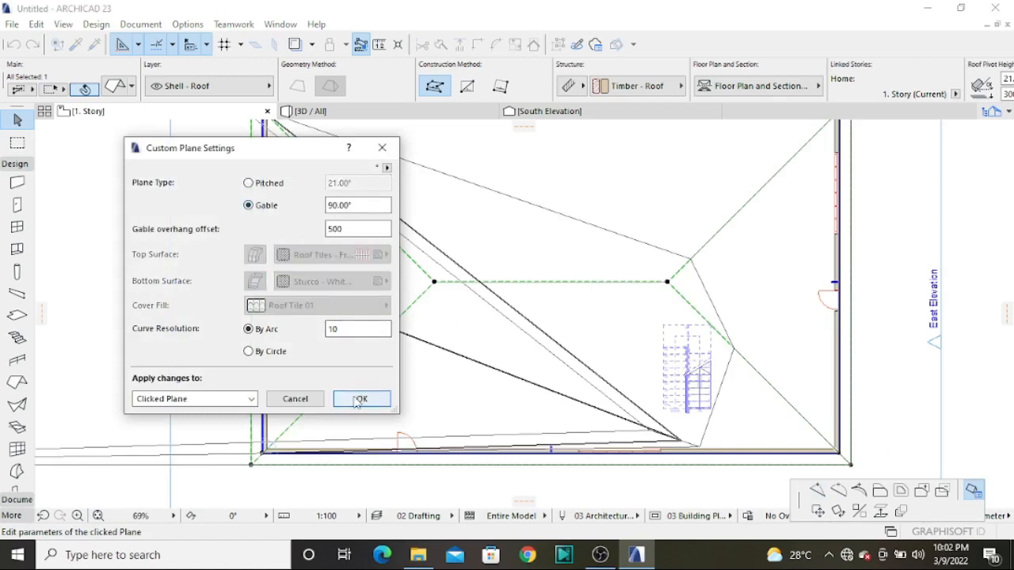
pyautogui.click(358, 399)
pyautogui.scroll(-5, 358, 350)
pyautogui.click(266, 206)
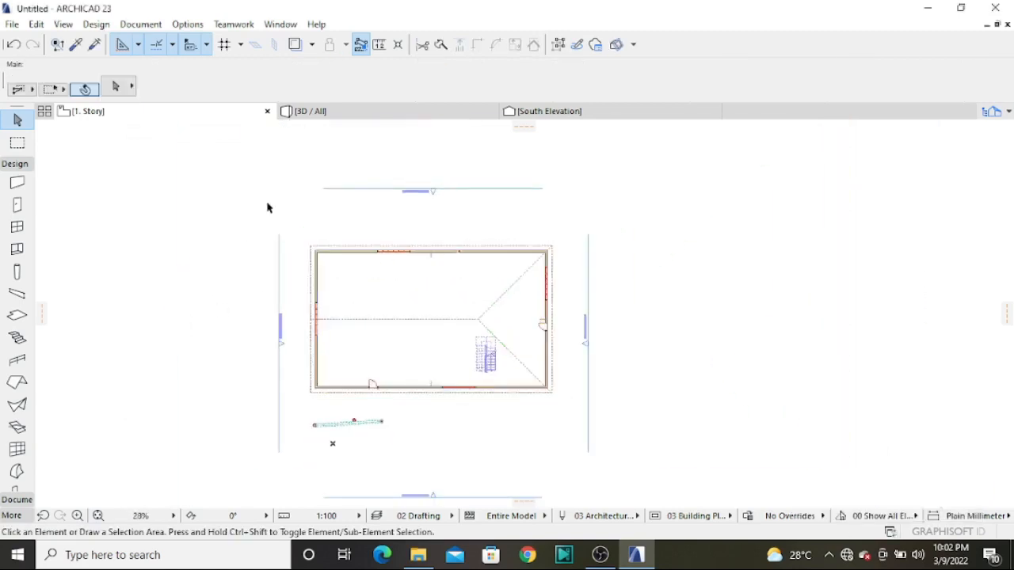
# In 3D, set the height of the wall under the open gable to 7000 mm
pyautogui.click(337, 112)
pyautogui.keyDown('shift'); pyautogui.moveTo(653, 463); pyautogui.dragTo(515, 418, button='middle'); pyautogui.keyUp('shift')
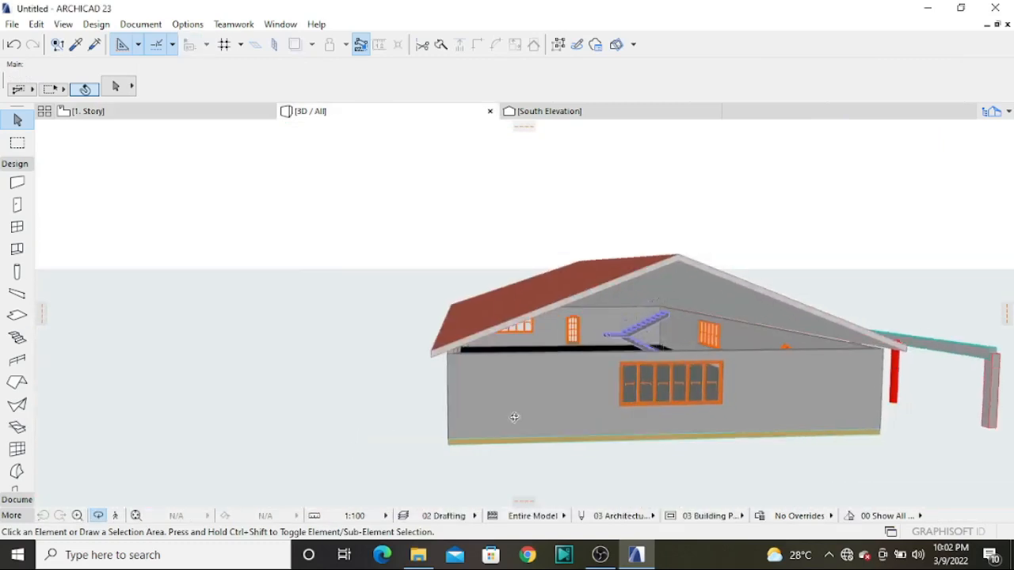
pyautogui.click(602, 376)
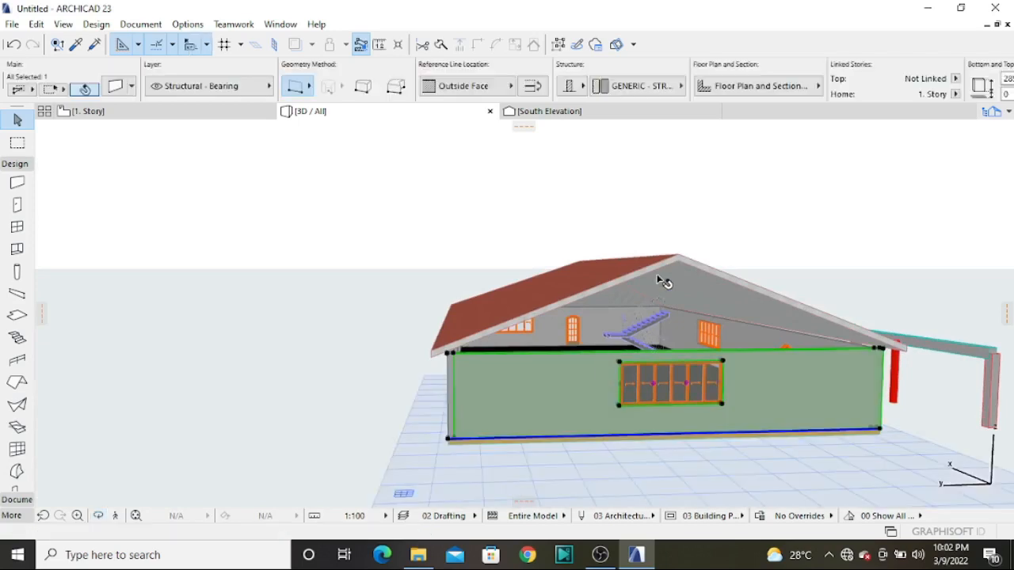
pyautogui.hotkey('ctrl', 't')
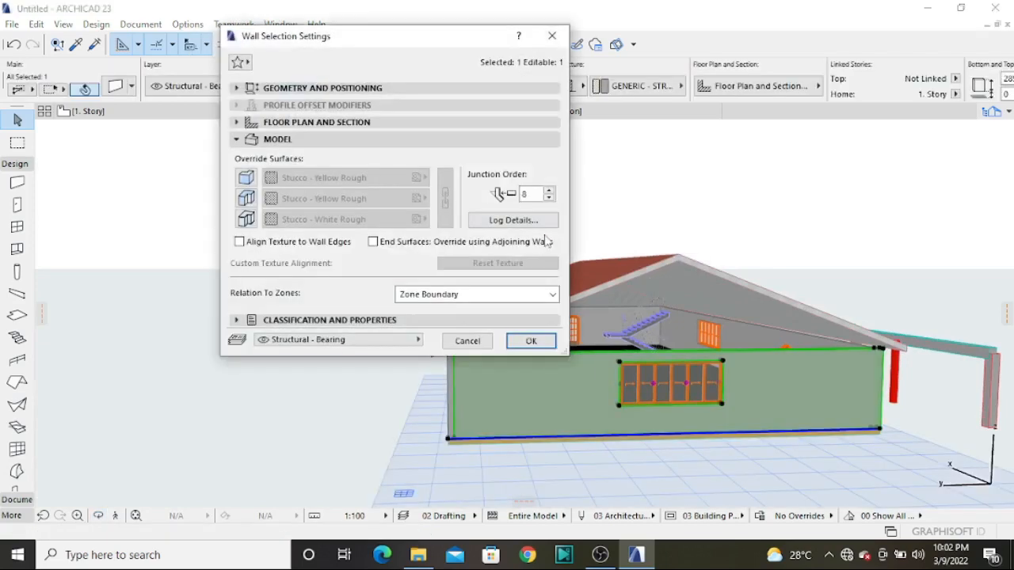
pyautogui.click(373, 90)
pyautogui.doubleClick(345, 193)
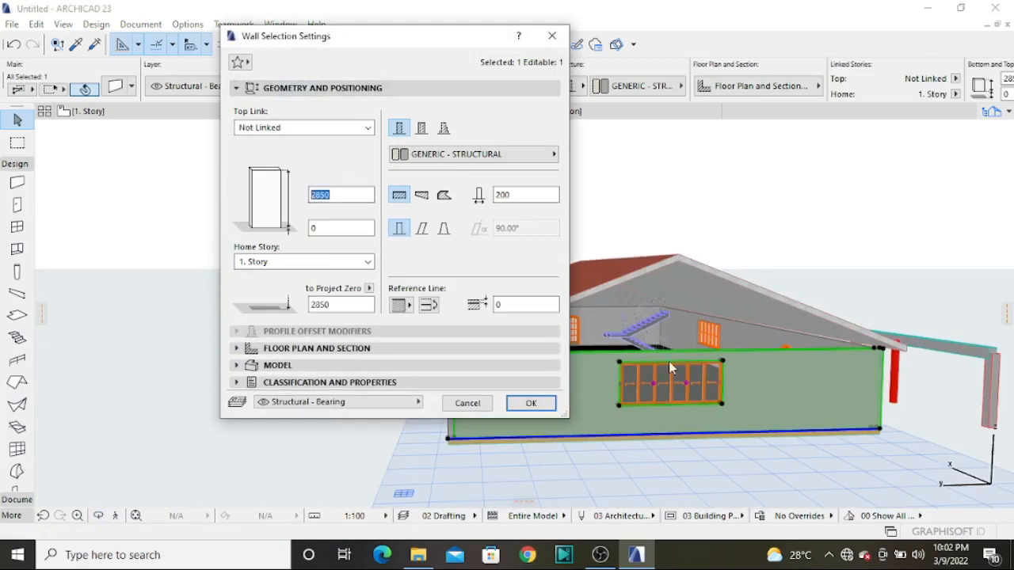
pyautogui.write('7000')
pyautogui.press('Return')
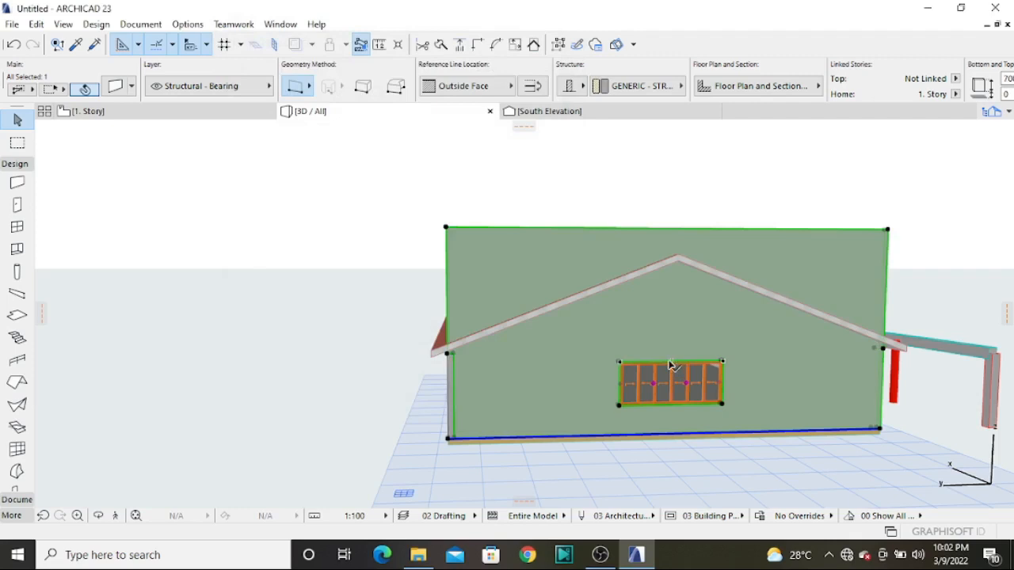
pyautogui.click(230, 232)
# Trim the tall west gable wall with the roof, keeping the wall part that contains the window below the roof planes
pyautogui.scroll(1, 489, 251)
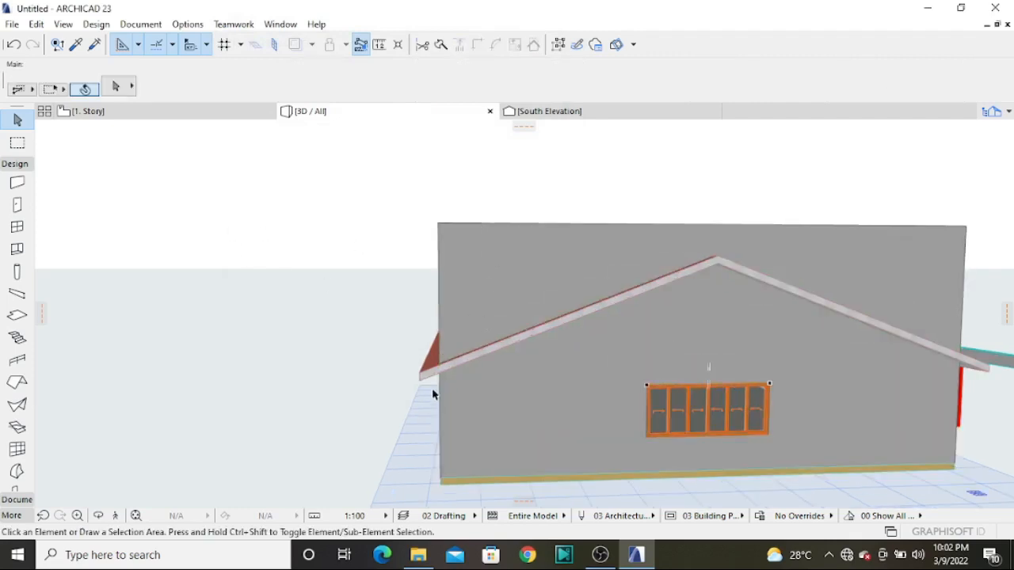
pyautogui.click(456, 235)
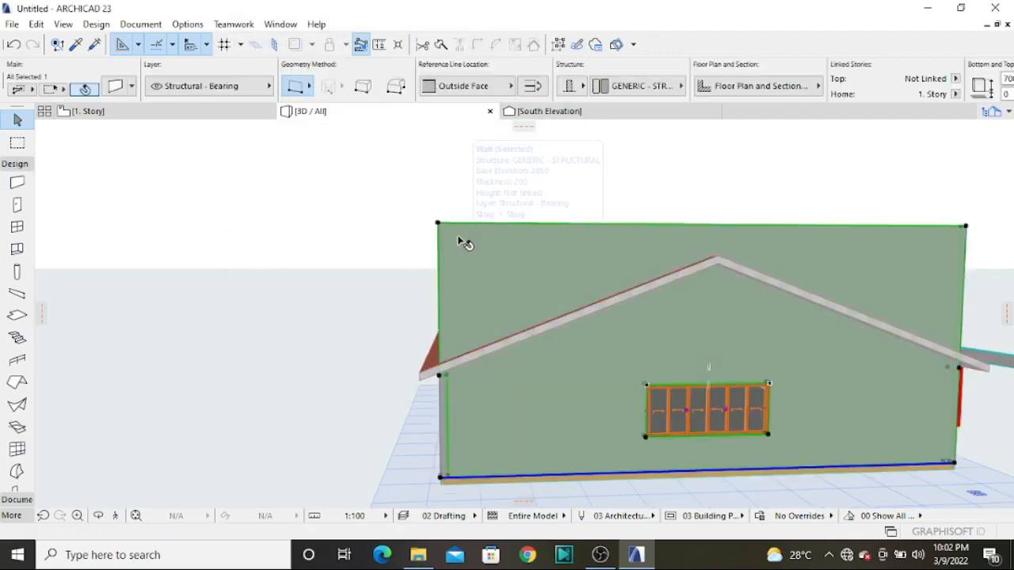
pyautogui.click(533, 44)
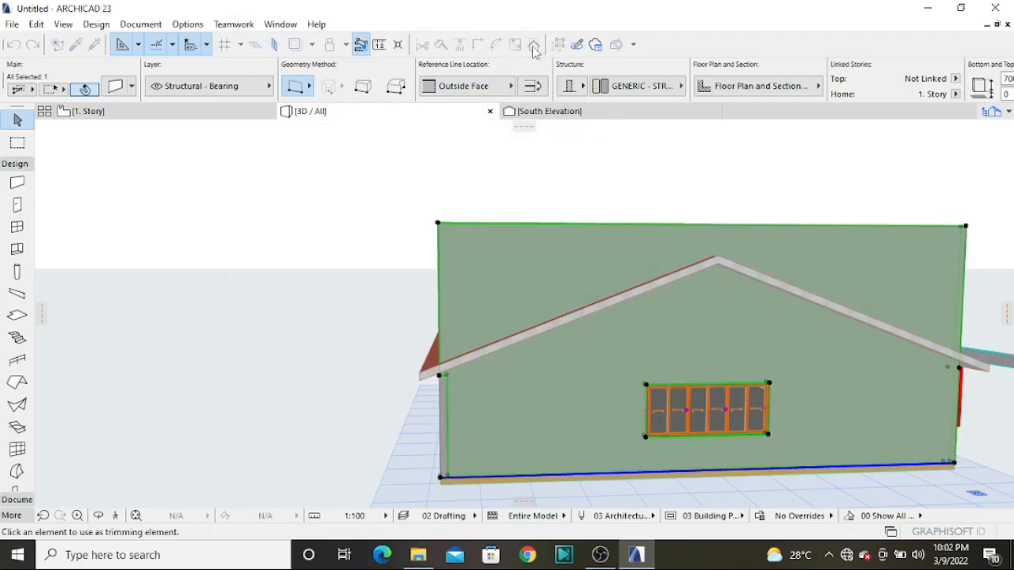
pyautogui.click(435, 376)
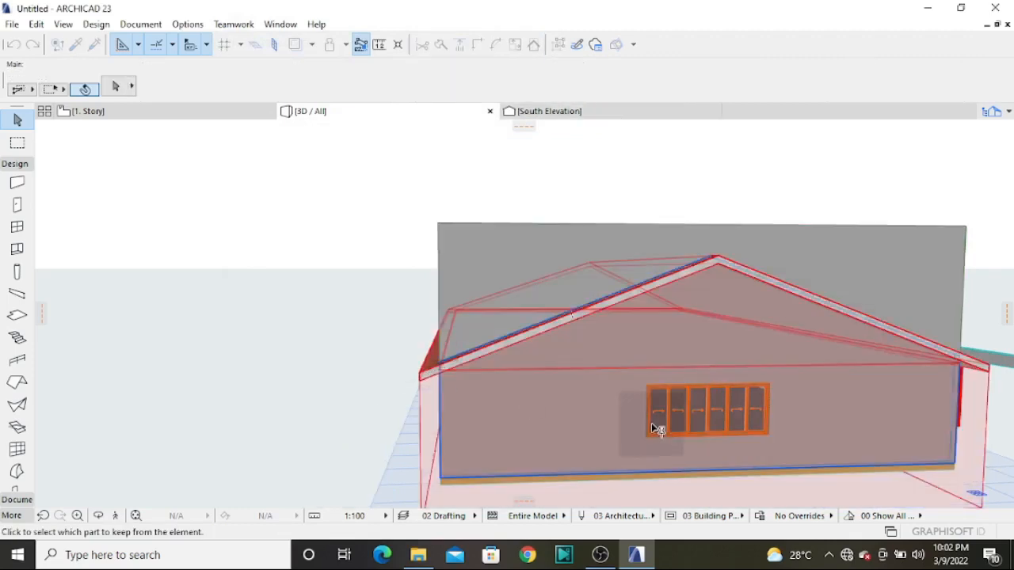
pyautogui.click(651, 427)
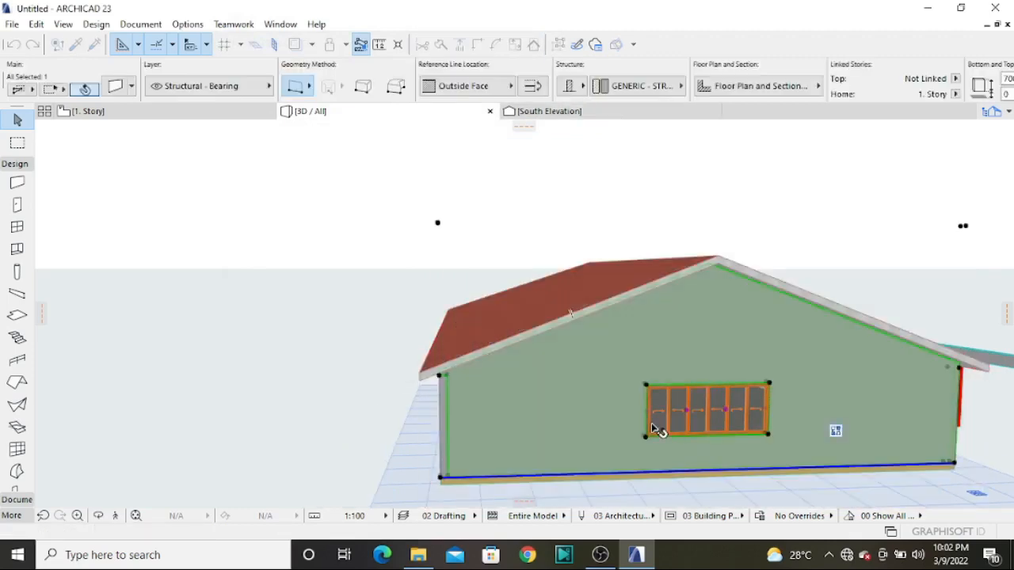
pyautogui.click(555, 172)
pyautogui.keyDown('shift'); pyautogui.moveTo(638, 332); pyautogui.dragTo(556, 351, button='middle'); pyautogui.keyUp('shift')
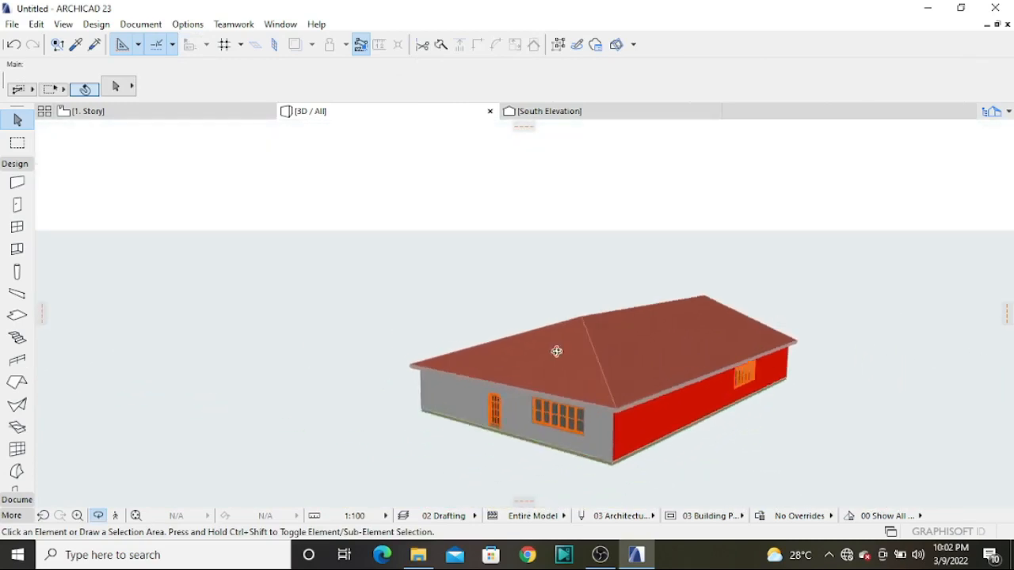
pyautogui.keyDown('shift'); pyautogui.moveTo(396, 359); pyautogui.dragTo(779, 357, button='middle'); pyautogui.keyUp('shift')
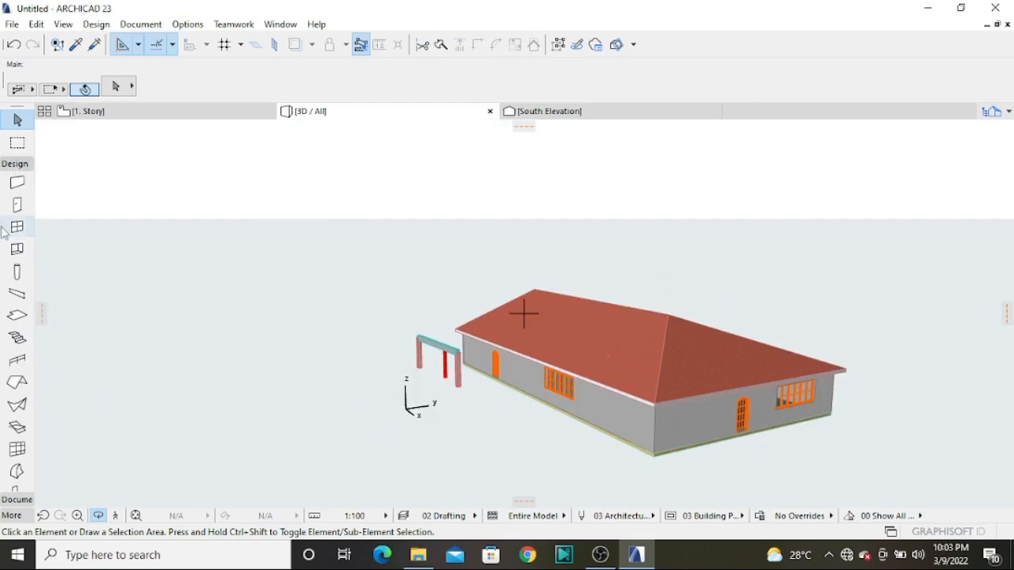
# In the 1. Story plan, review the Shell tool's default geometry and extrusion settings and accept them
pyautogui.click(136, 115)
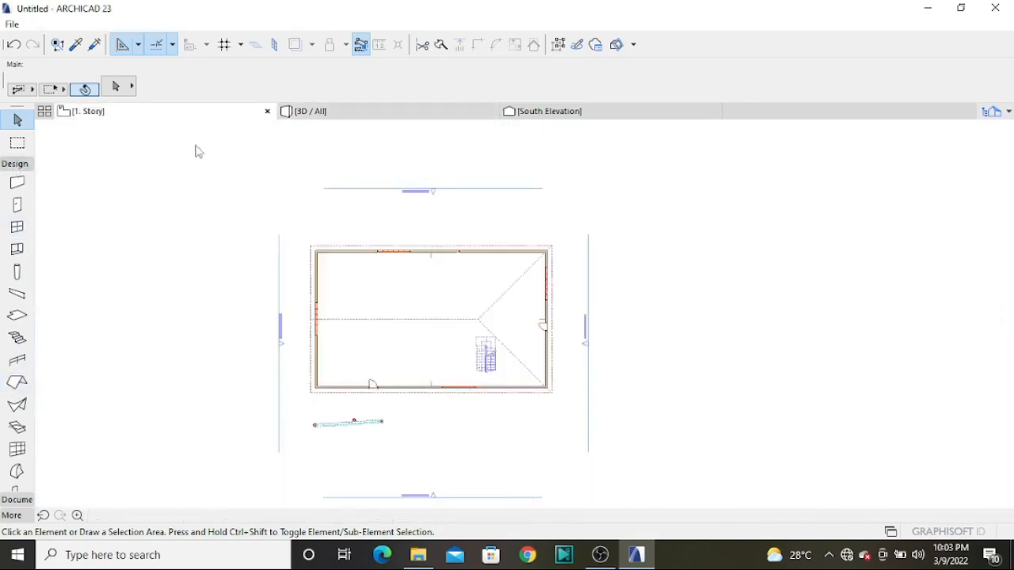
pyautogui.click(17, 405)
pyautogui.doubleClick(17, 405)
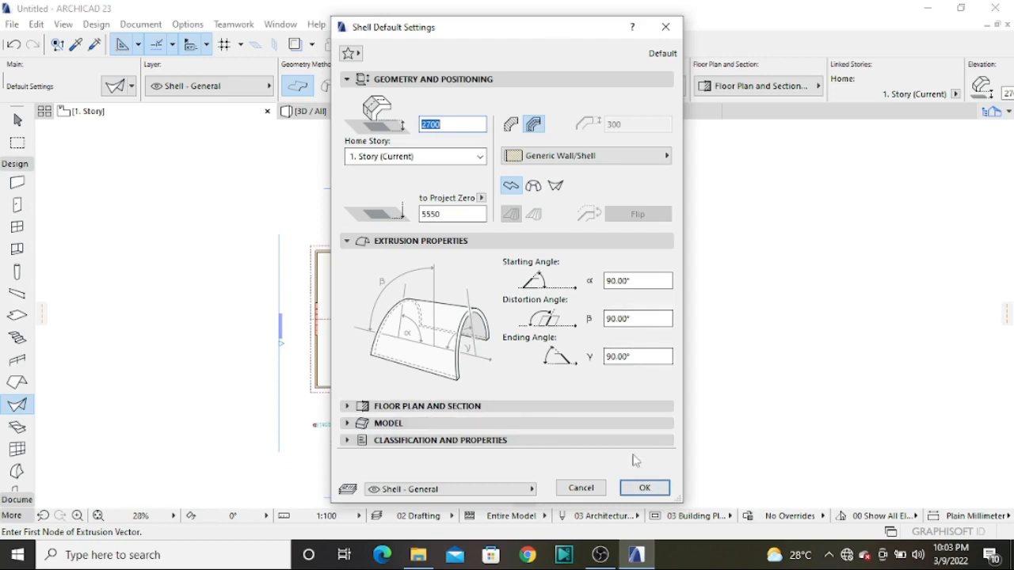
pyautogui.click(644, 488)
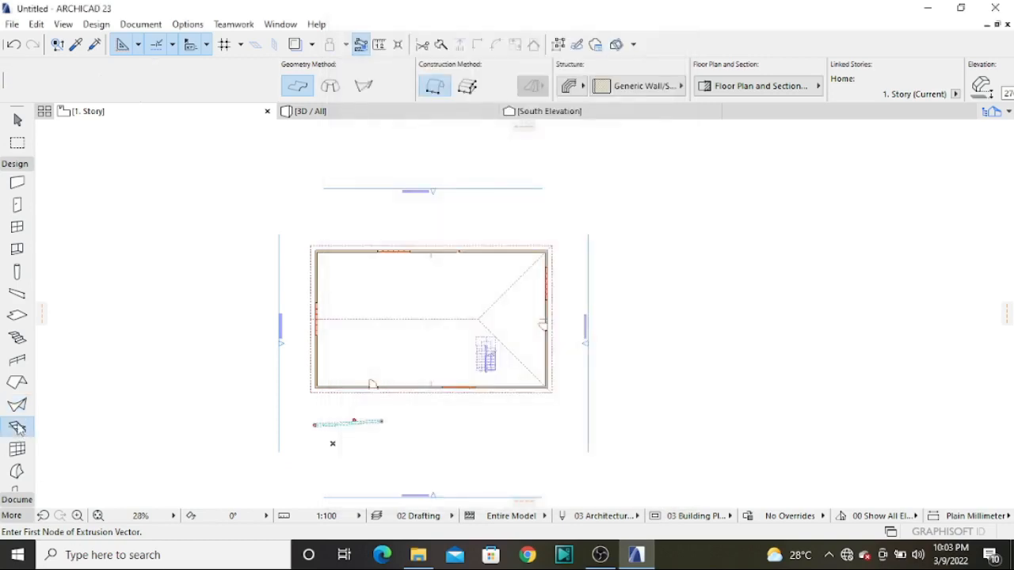
# Browse the skylight and dormer types in the Skylight default settings and accept the settings
pyautogui.doubleClick(17, 428)
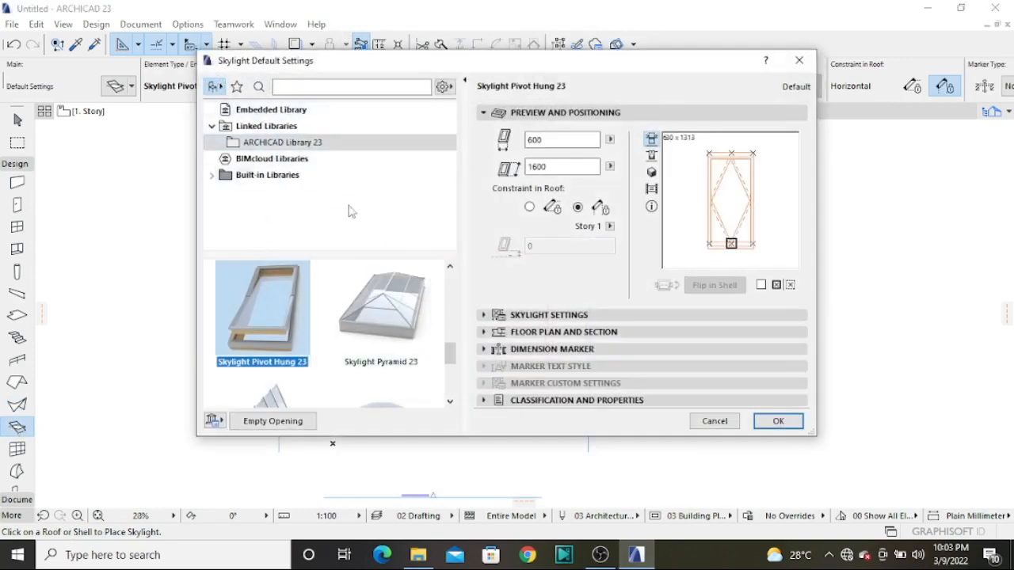
pyautogui.scroll(-3, 313, 340)
pyautogui.scroll(-1, 314, 340)
pyautogui.scroll(10, 321, 333)
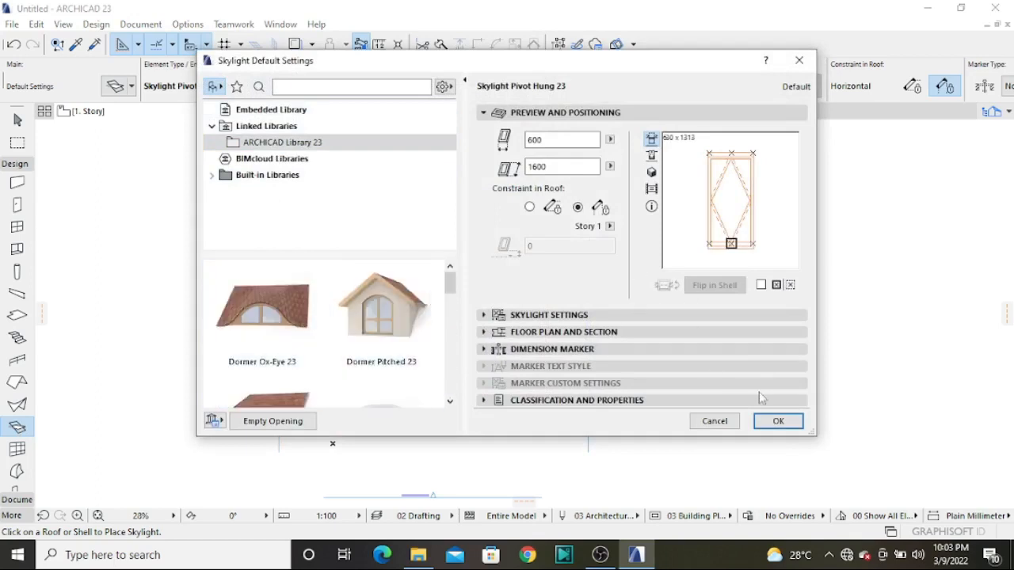
pyautogui.click(776, 420)
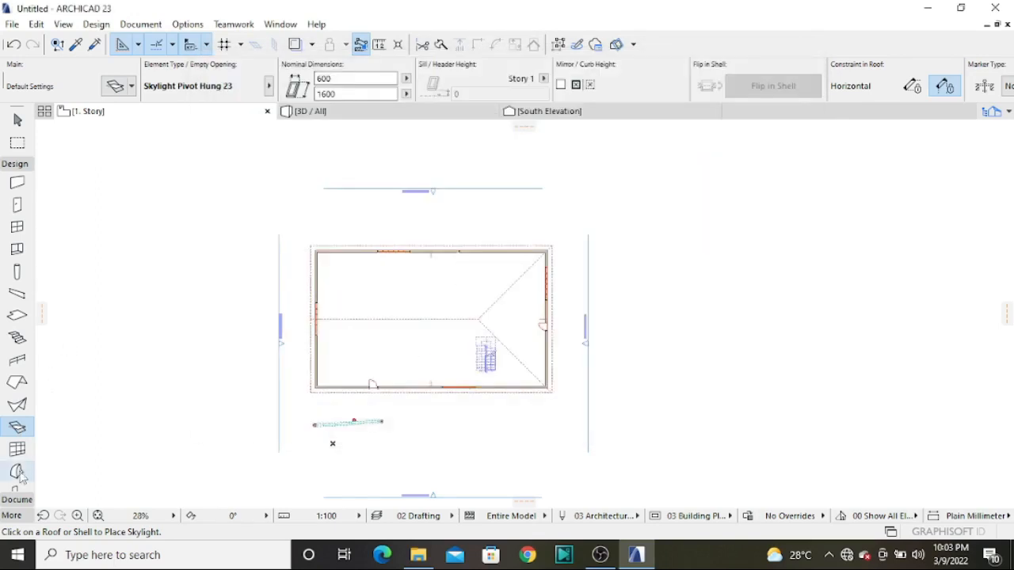
# Review the Curtain Wall default settings, including the member placement options, and accept them
pyautogui.doubleClick(16, 449)
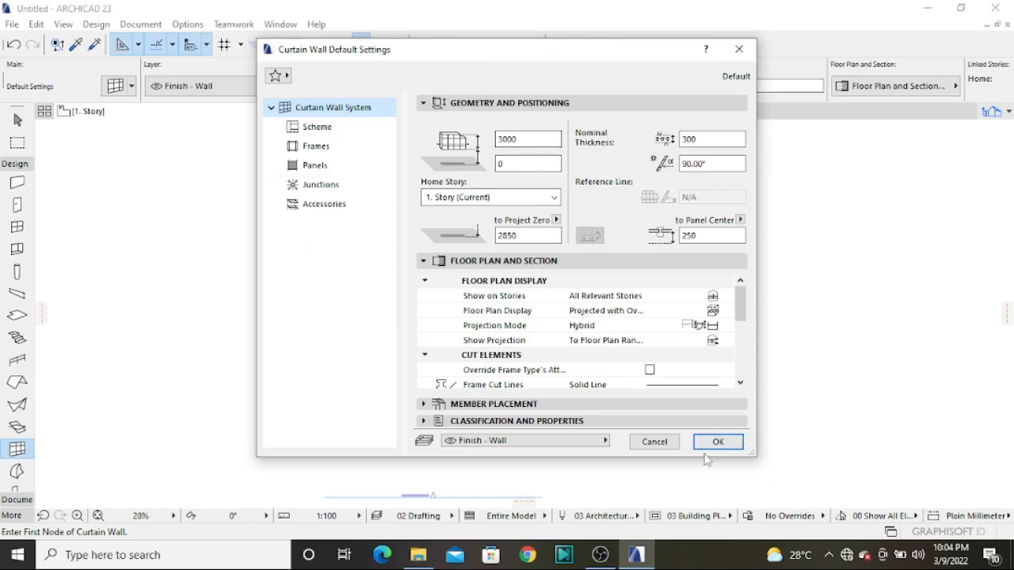
pyautogui.click(492, 404)
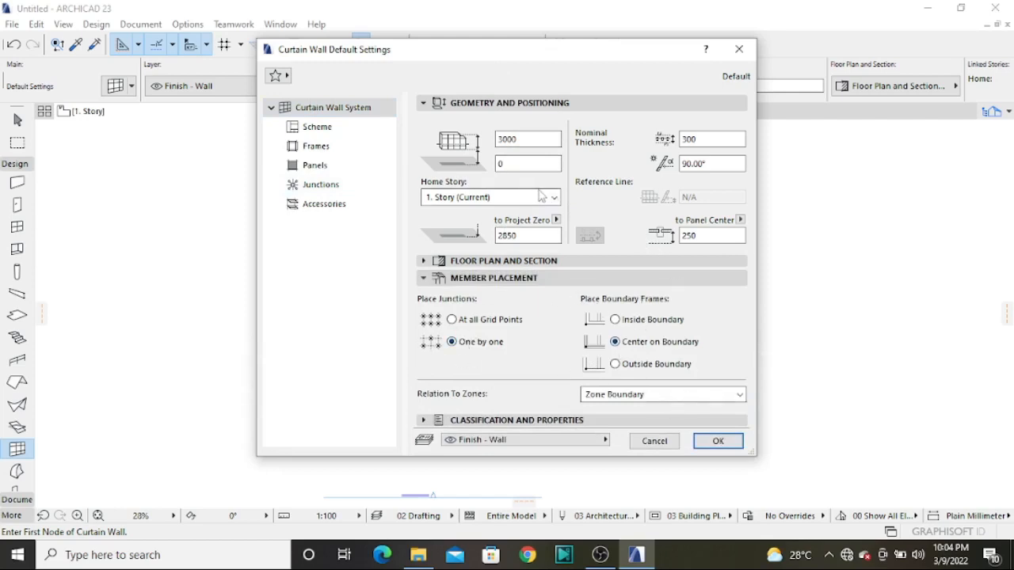
pyautogui.click(716, 441)
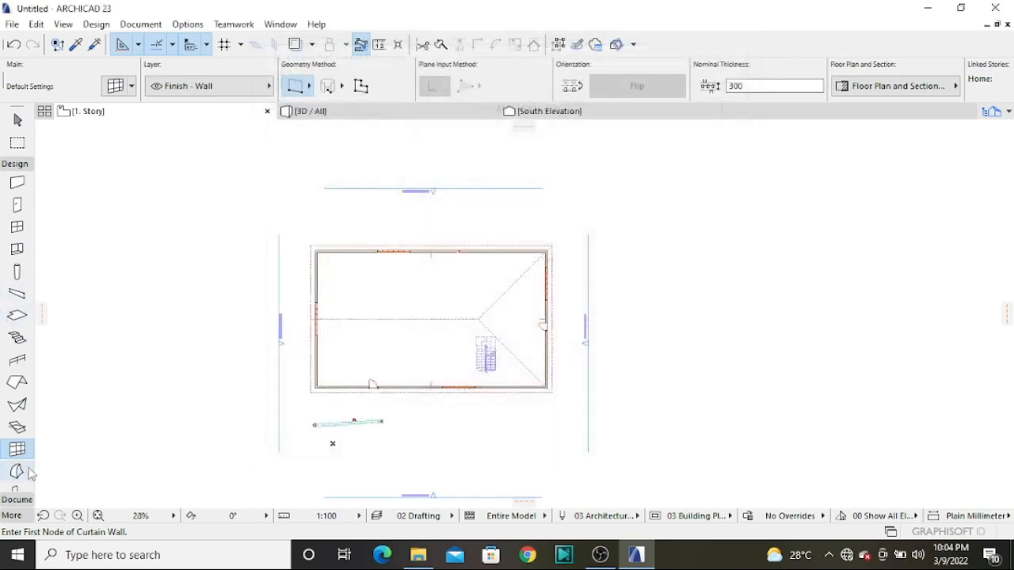
# Review the Morph tool's default geometry and model settings and accept them
pyautogui.click(18, 471)
pyautogui.doubleClick(17, 472)
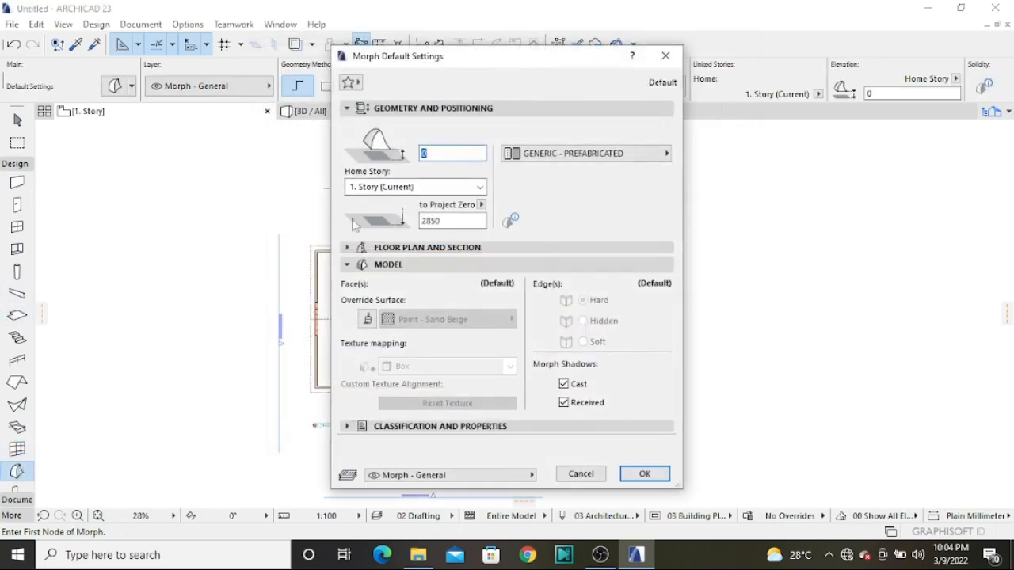
pyautogui.moveTo(478, 67); pyautogui.dragTo(436, 29)
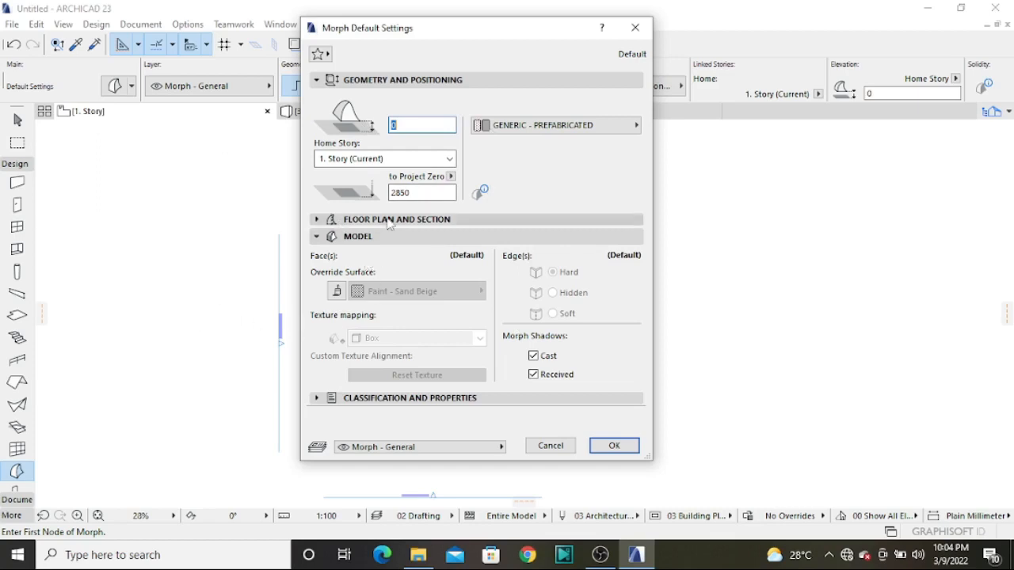
pyautogui.click(613, 446)
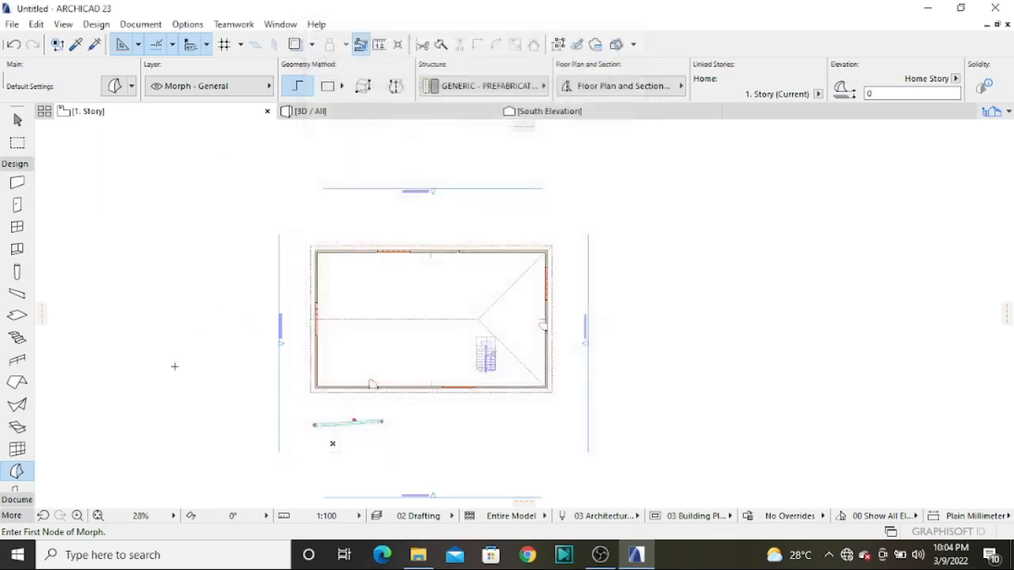
# Search the Object tool's library for "car" and browse the available vehicle models
pyautogui.scroll(-3, 18, 389)
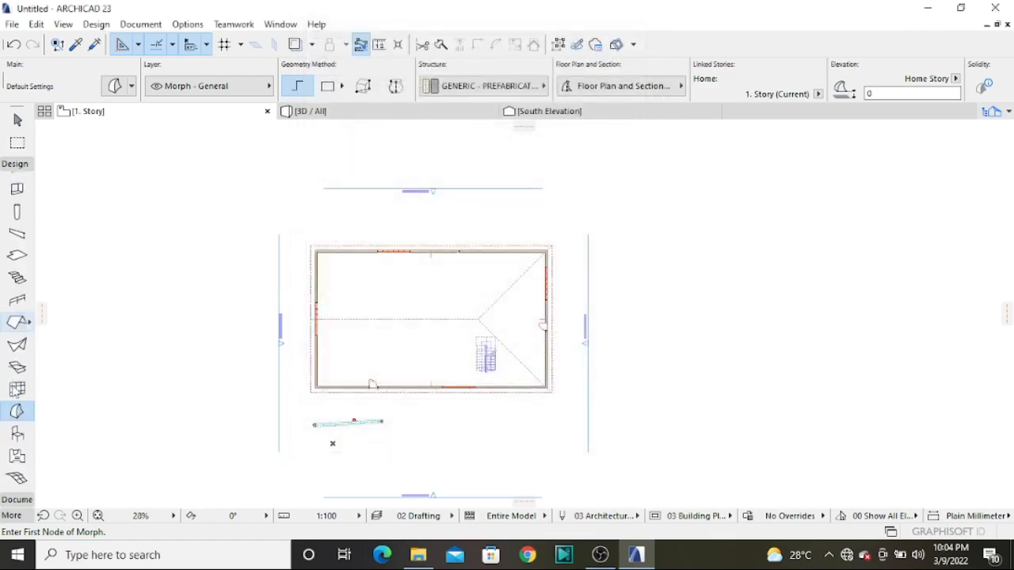
pyautogui.doubleClick(18, 436)
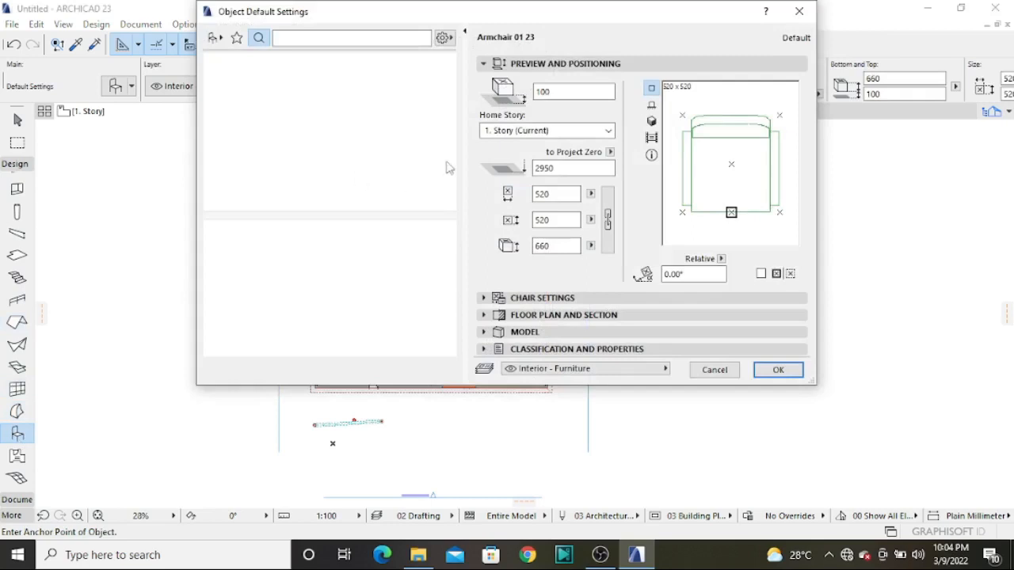
pyautogui.moveTo(489, 22); pyautogui.dragTo(398, 91)
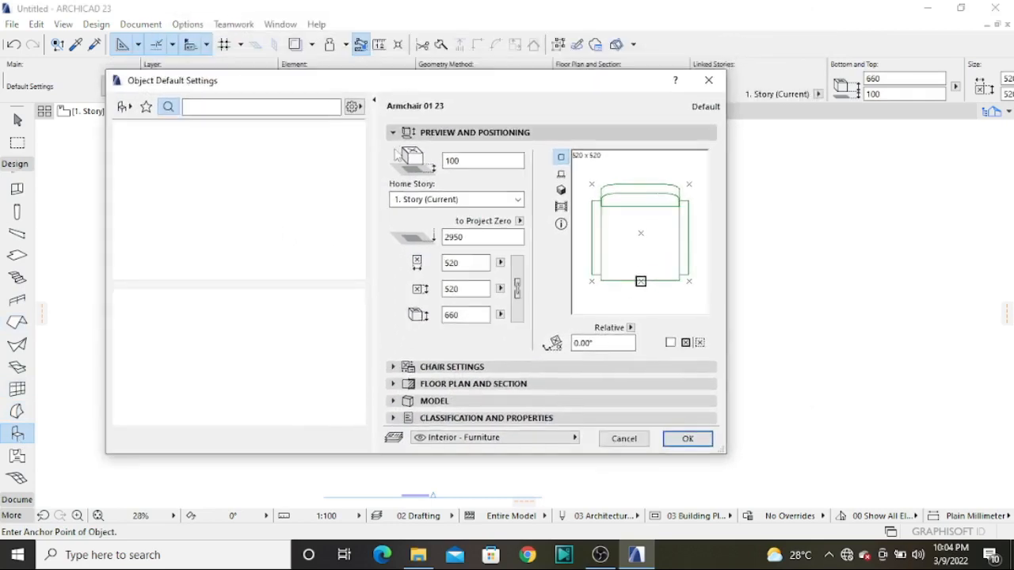
pyautogui.click(261, 107)
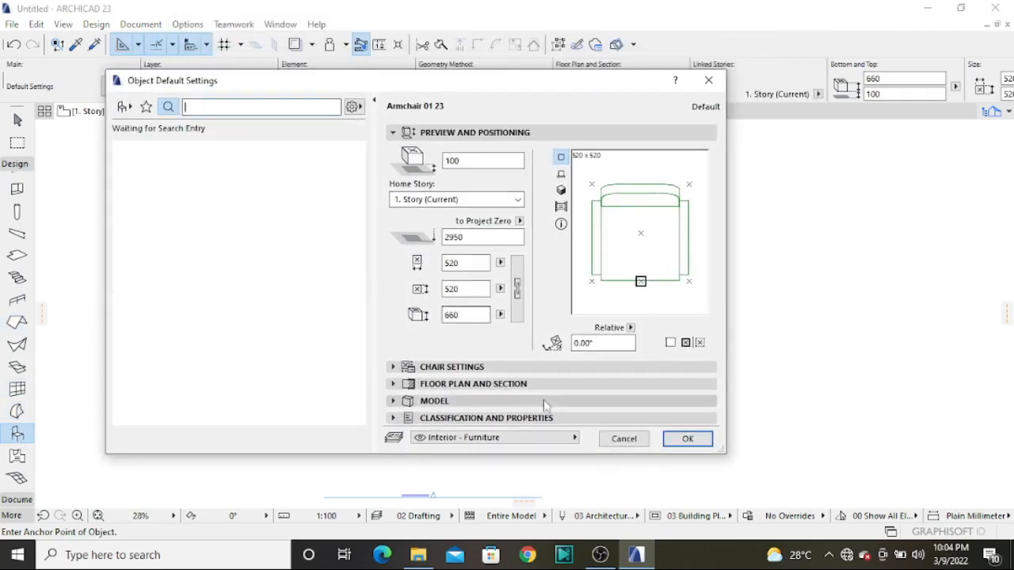
pyautogui.write('car')
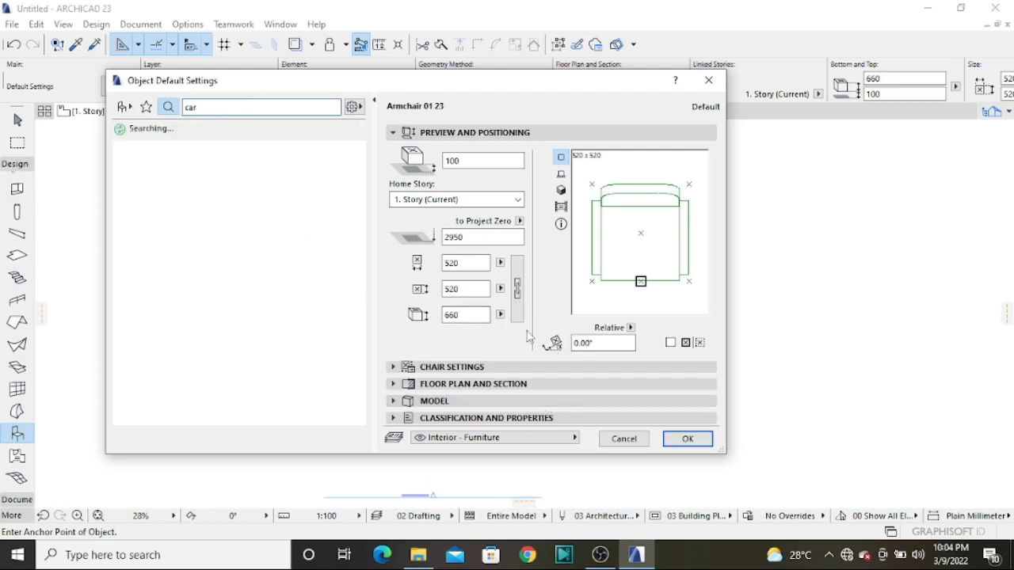
pyautogui.moveTo(360, 212); pyautogui.dragTo(362, 347)
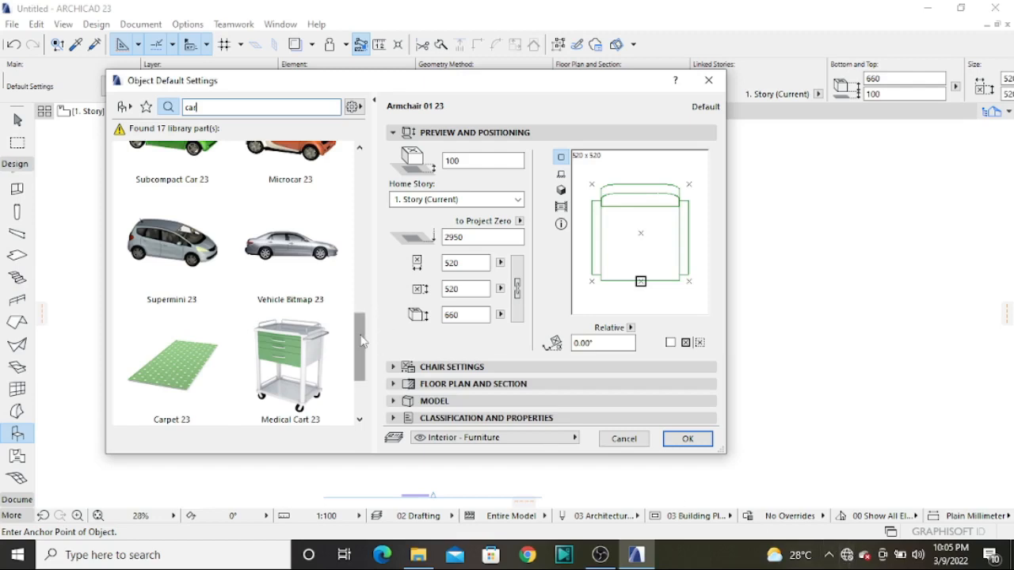
pyautogui.moveTo(363, 349); pyautogui.dragTo(363, 380)
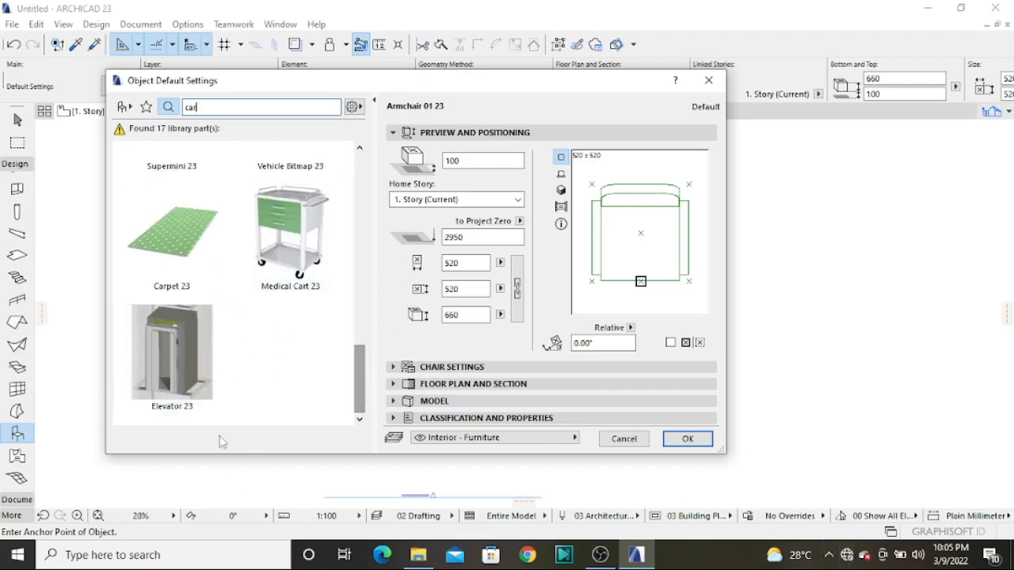
pyautogui.scroll(10, 293, 332)
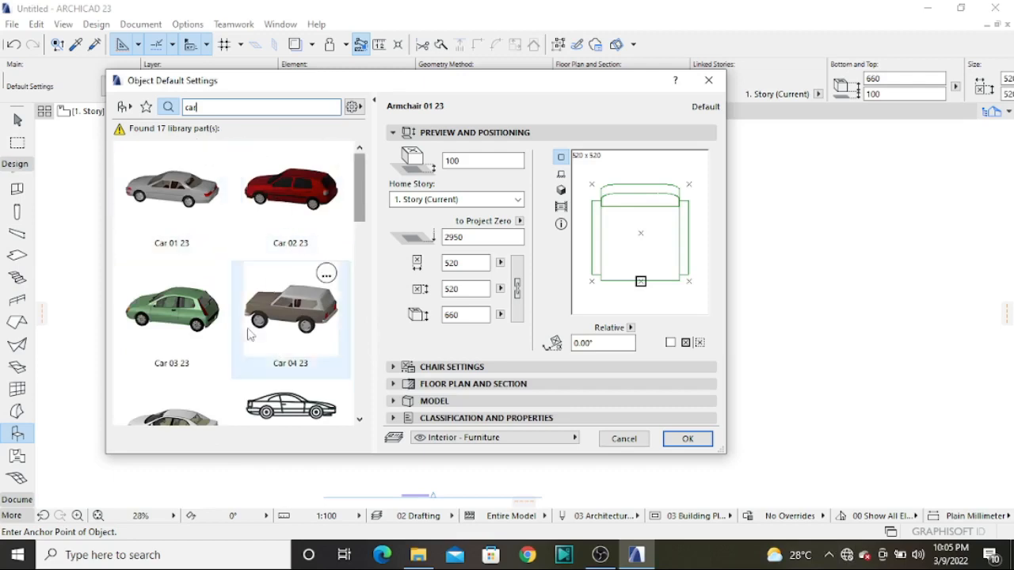
pyautogui.scroll(-5, 248, 335)
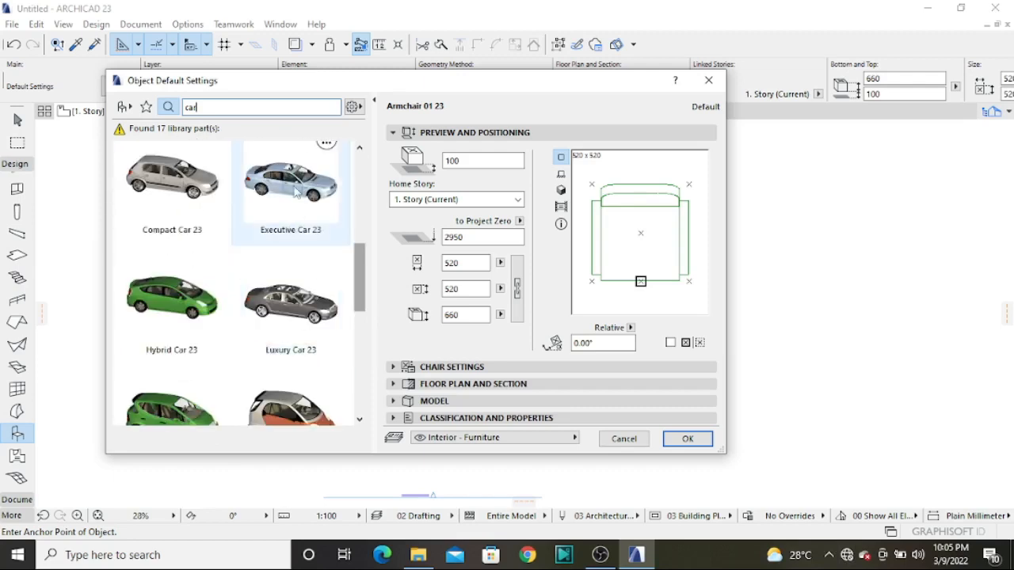
# Choose Executive Car 23, look over its model and custom settings, and place it outside the building's south wall in the plan
pyautogui.click(295, 192)
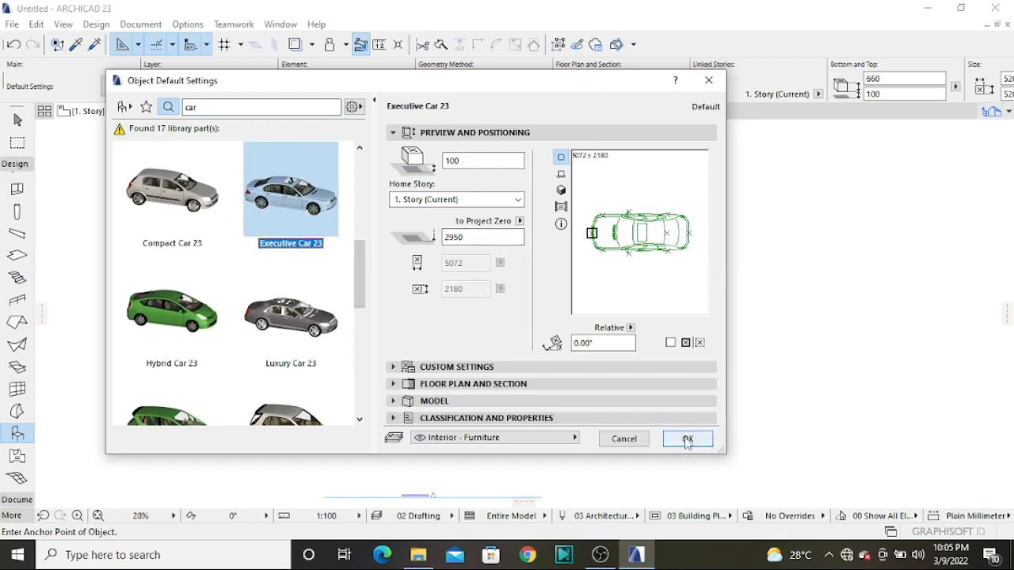
pyautogui.click(447, 400)
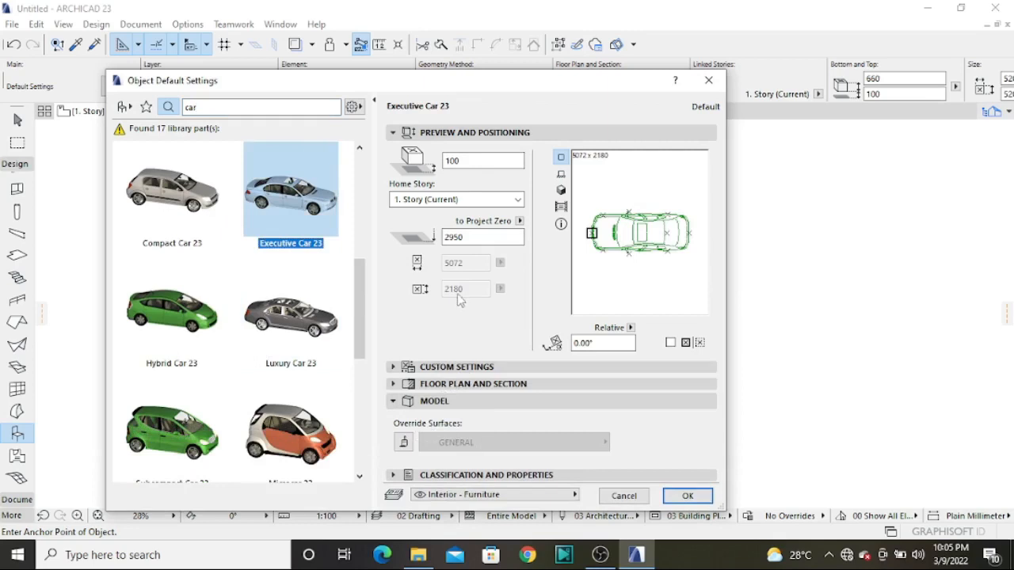
pyautogui.click(474, 367)
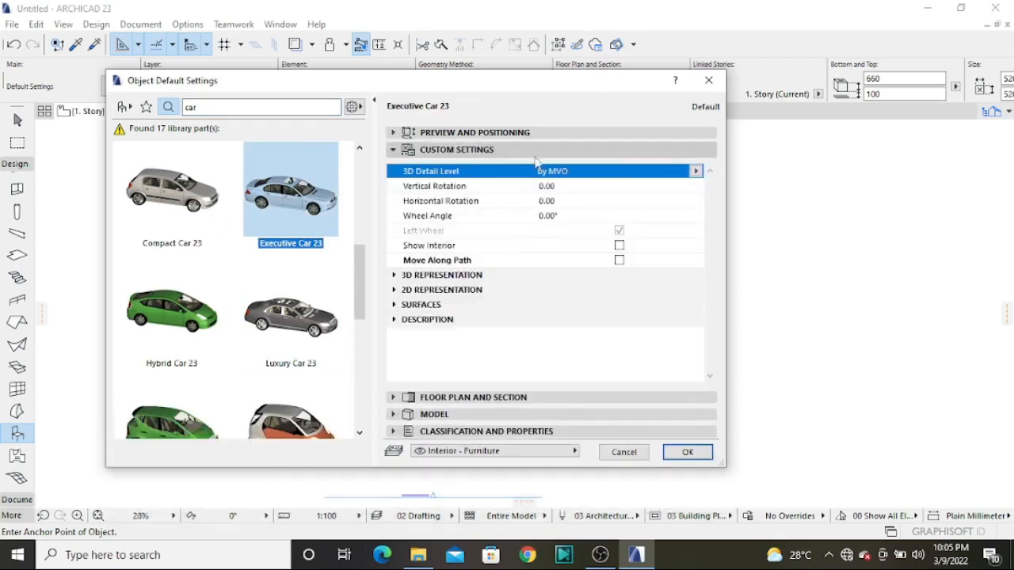
pyautogui.click(686, 453)
pyautogui.click(457, 429)
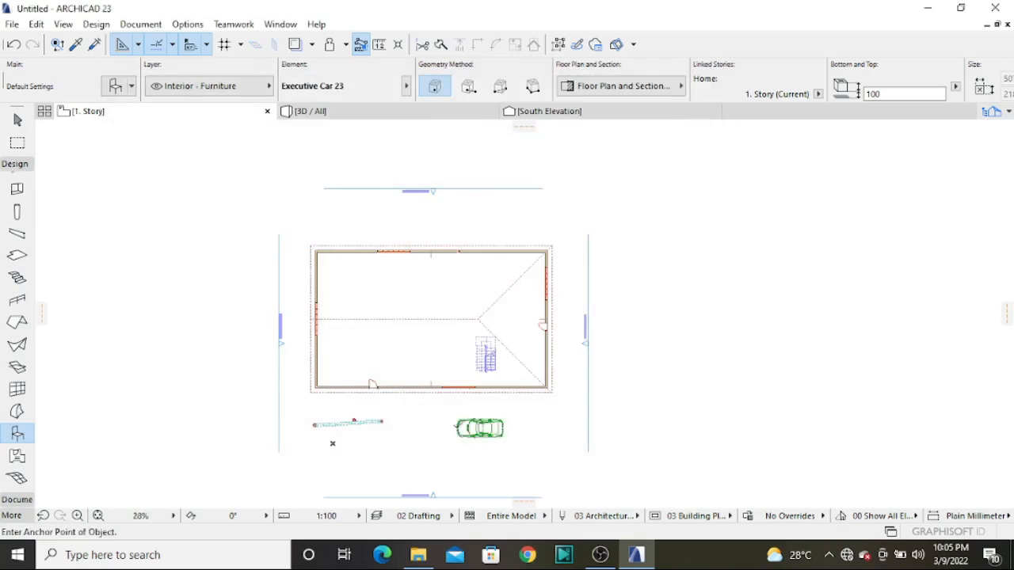
# In the 3D view, search the Object tool's library for "bed" and choose Bed Double 23
pyautogui.click(334, 117)
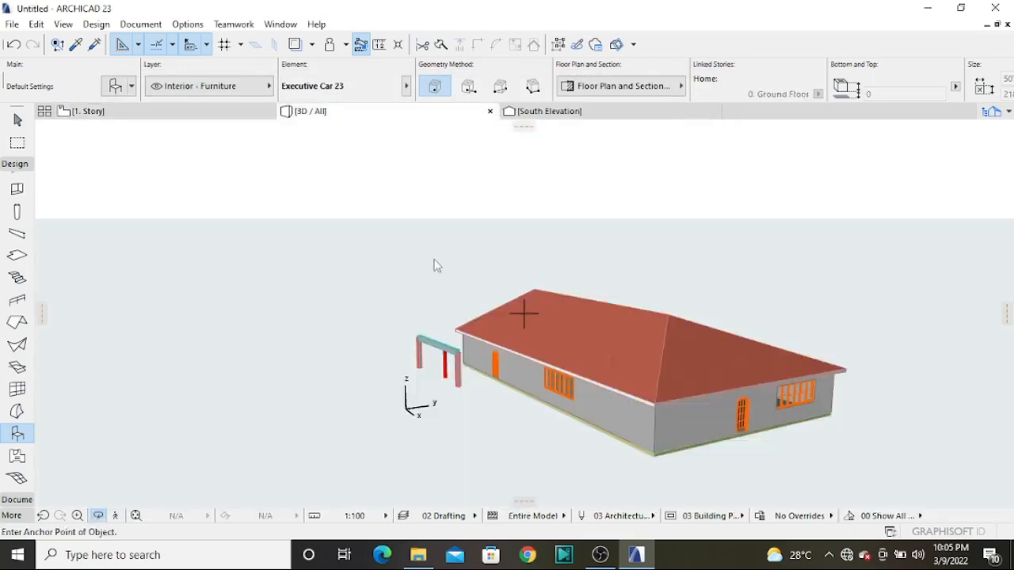
pyautogui.scroll(3, 518, 428)
pyautogui.keyDown('shift'); pyautogui.moveTo(375, 382); pyautogui.dragTo(522, 313, button='middle'); pyautogui.keyUp('shift')
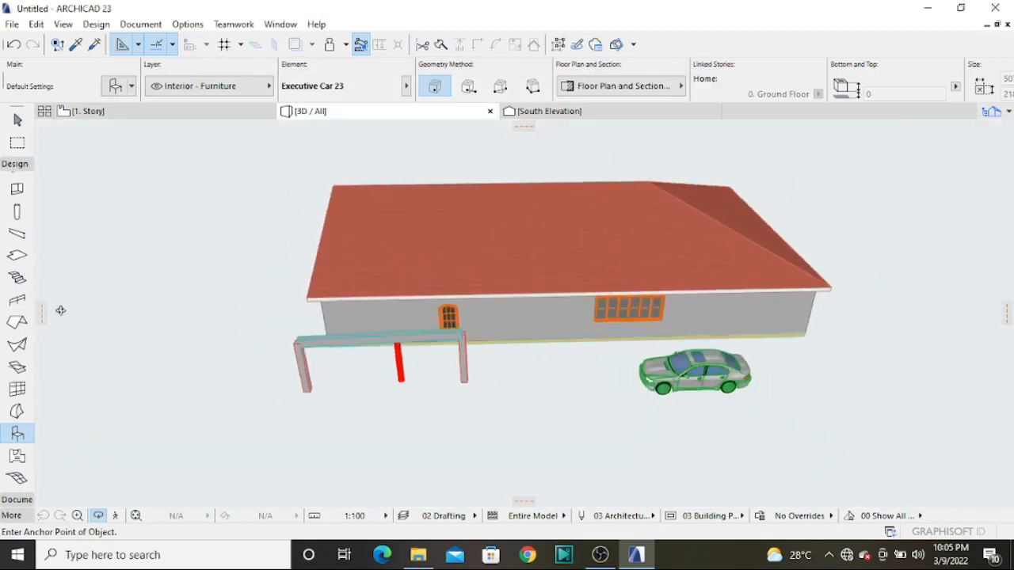
pyautogui.doubleClick(18, 433)
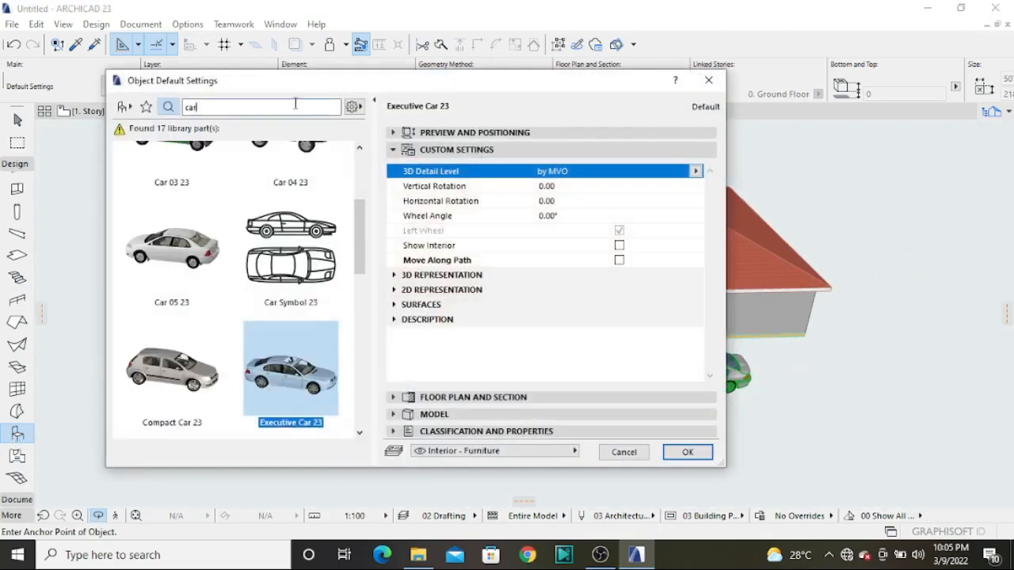
pyautogui.write('bed')
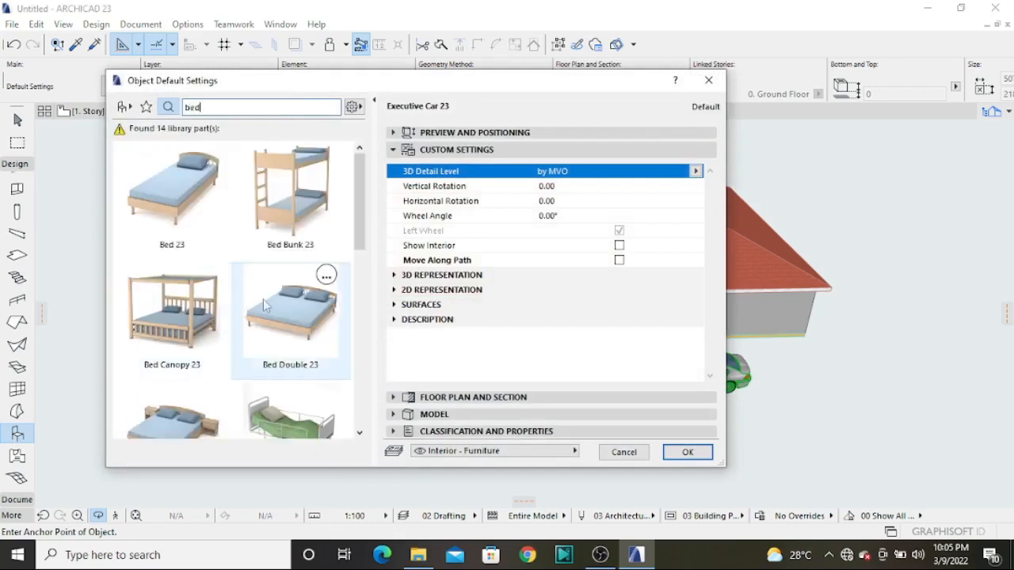
pyautogui.click(289, 299)
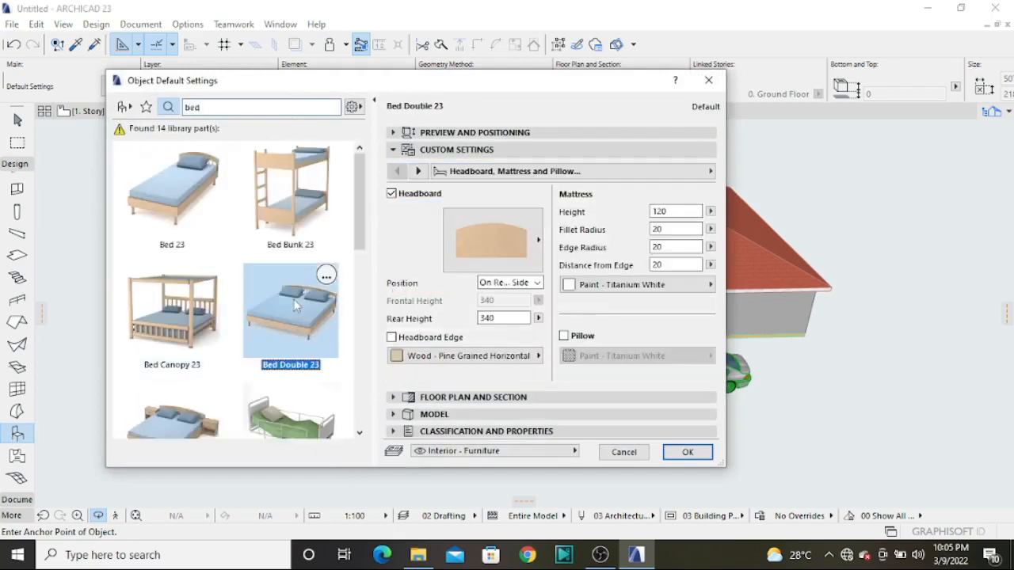
pyautogui.click(686, 451)
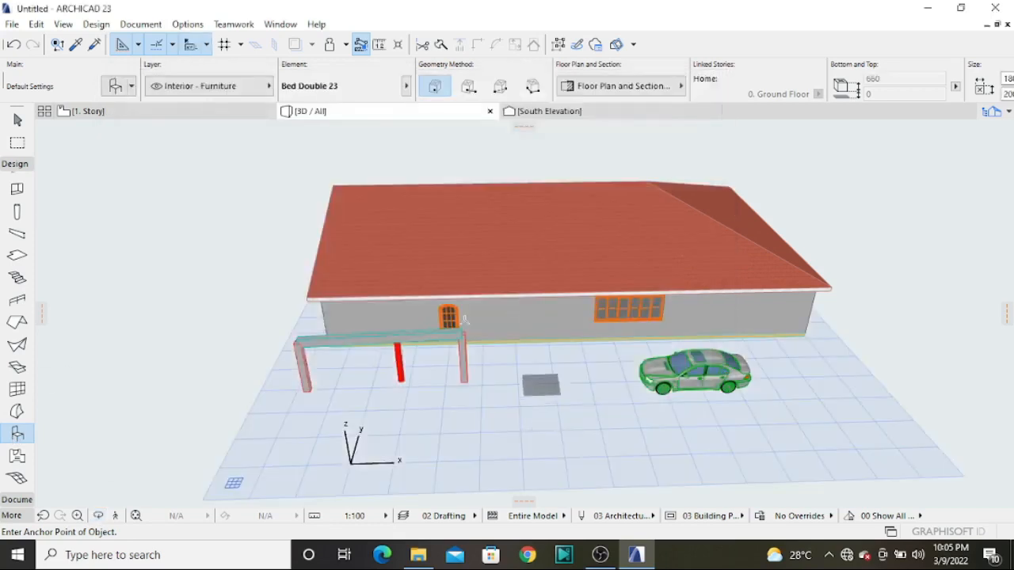
# Place the double bed on the ground outside the south wall, between the beam frame and the car
pyautogui.click(559, 393)
pyautogui.scroll(4, 570, 388)
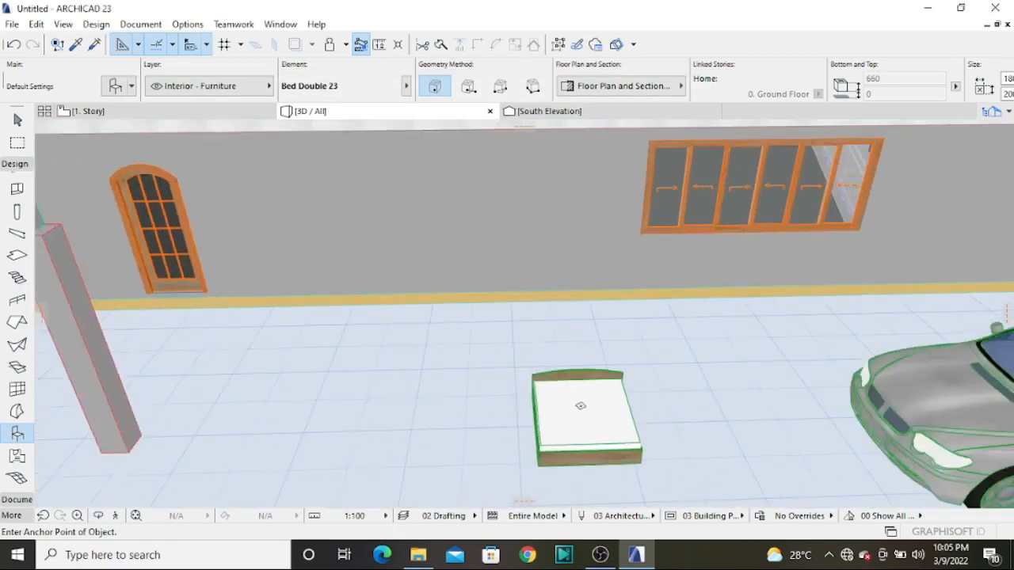
pyautogui.scroll(-2, 563, 408)
pyautogui.keyDown('shift'); pyautogui.moveTo(560, 418); pyautogui.dragTo(614, 396, button='middle'); pyautogui.keyUp('shift')
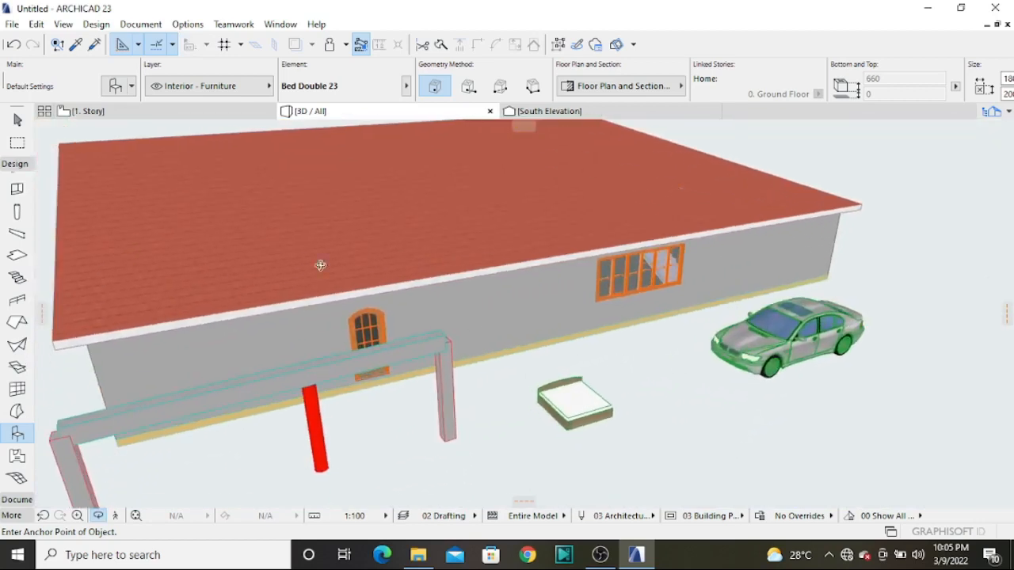
# Switch the floor plan to the 0. Ground Floor story and locate the placed bed there
pyautogui.click(111, 114)
pyautogui.scroll(-2, 465, 297)
pyautogui.scroll(2, 463, 317)
pyautogui.scroll(3, 443, 367)
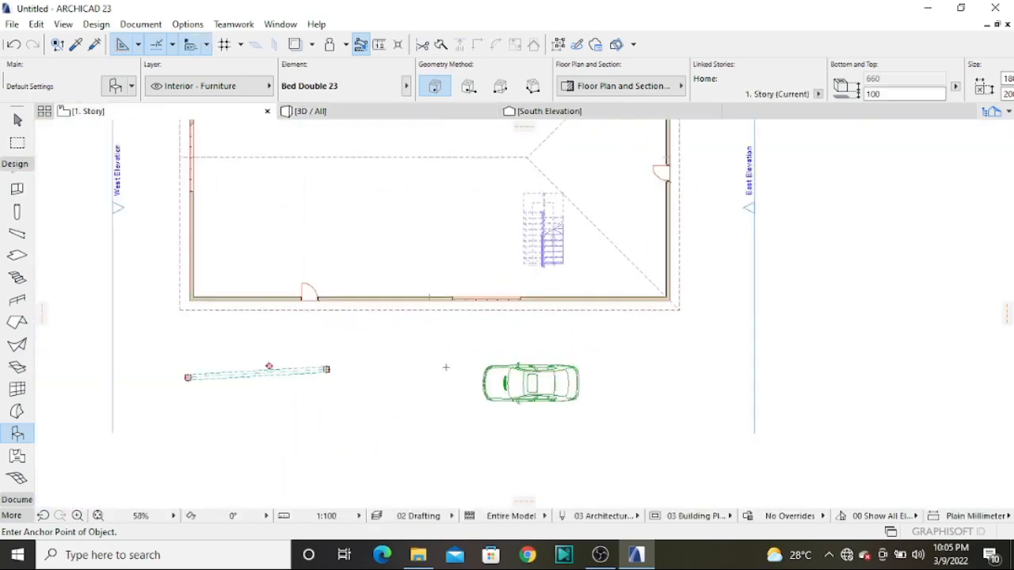
pyautogui.scroll(-3, 468, 333)
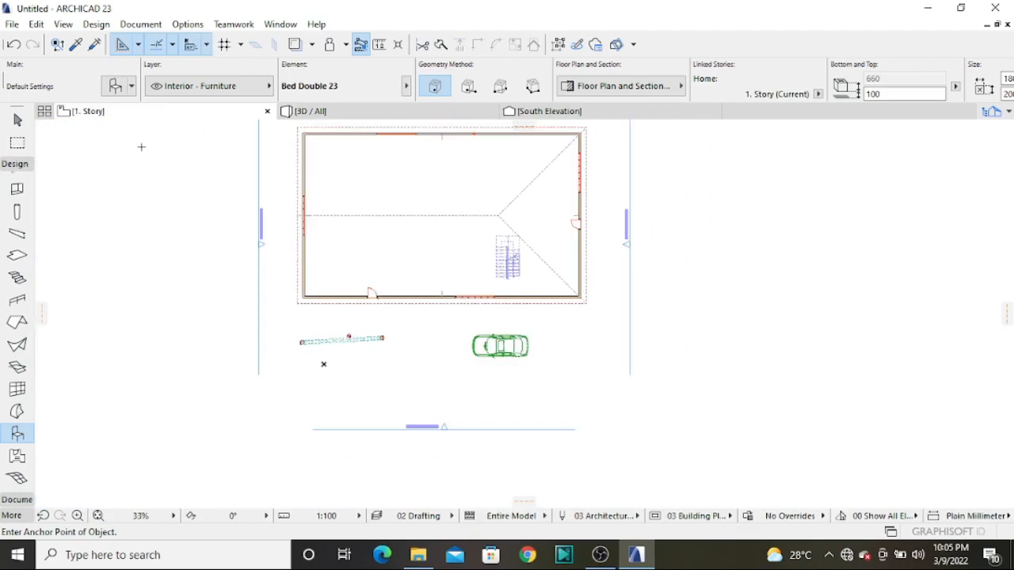
pyautogui.rightClick(121, 117)
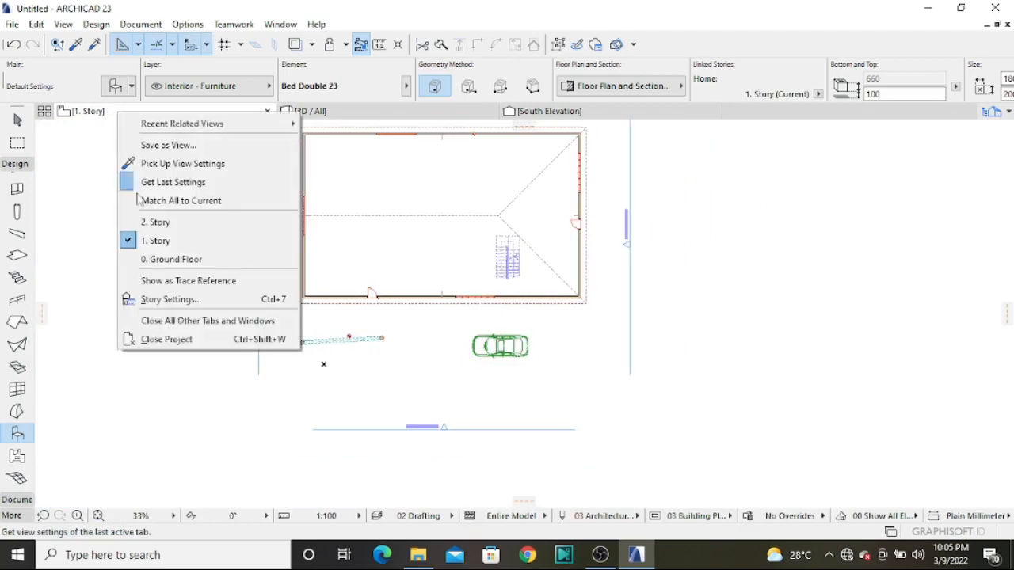
pyautogui.click(166, 235)
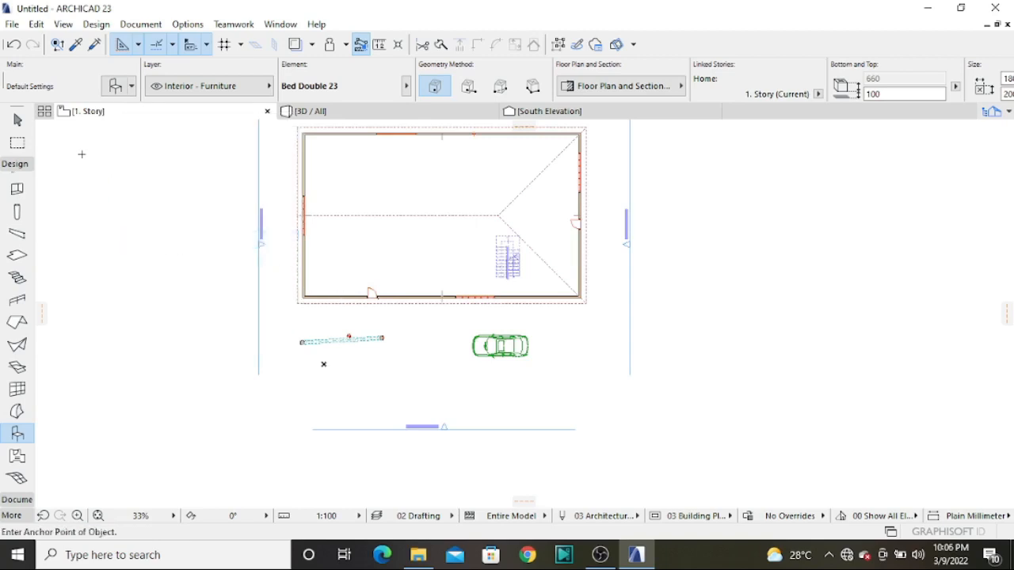
pyautogui.rightClick(99, 117)
pyautogui.click(131, 259)
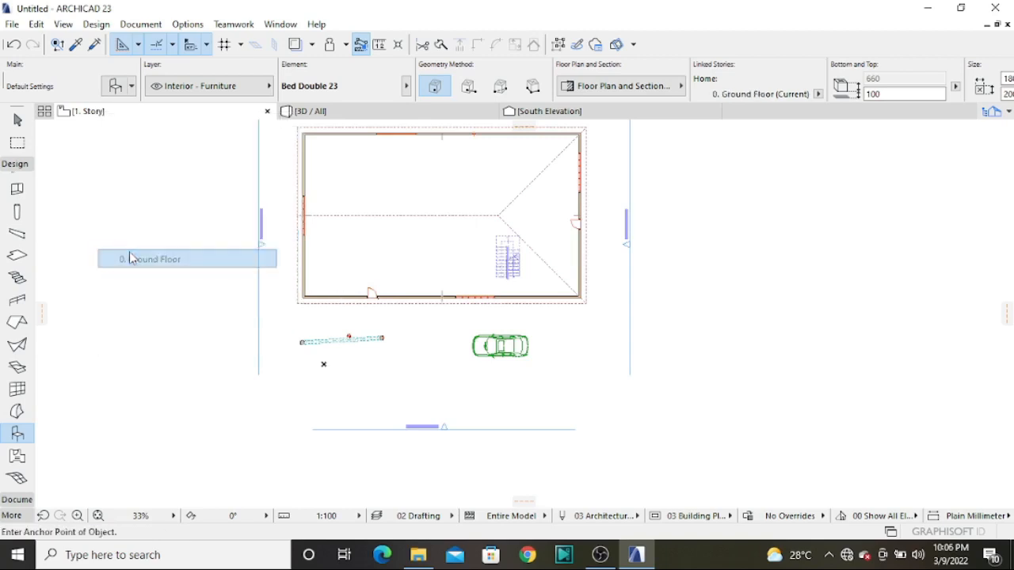
pyautogui.scroll(3, 436, 293)
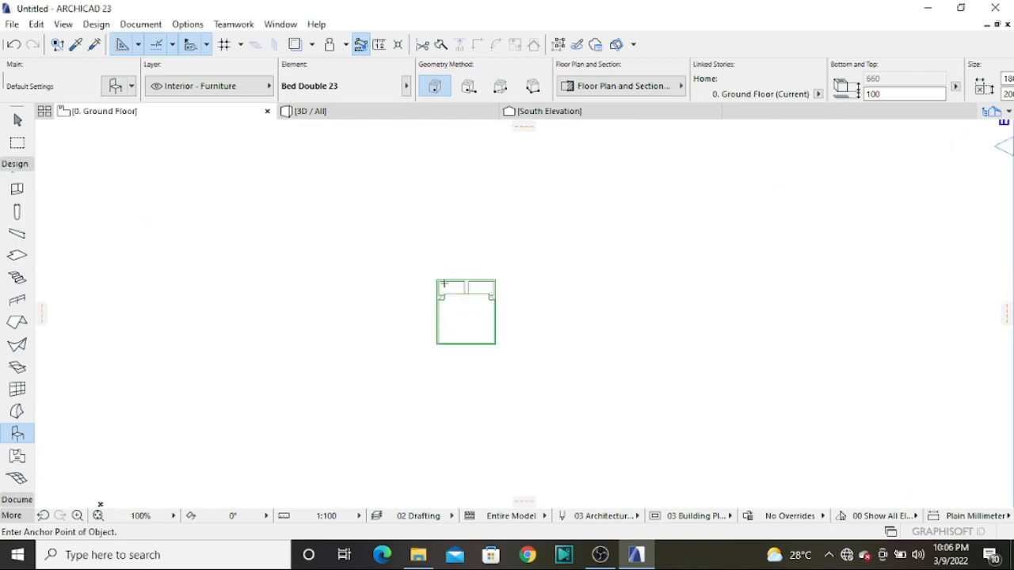
# Back in the 3D view, browse the Object tool's library with the search term "a", then clear it and close the settings
pyautogui.click(328, 116)
pyautogui.moveTo(525, 312)
pyautogui.keyDown('shift'); pyautogui.mouseDown(button='middle')
pyautogui.moveTo(585, 296)
pyautogui.moveTo(522, 313)
pyautogui.mouseUp(button='middle'); pyautogui.keyUp('shift')
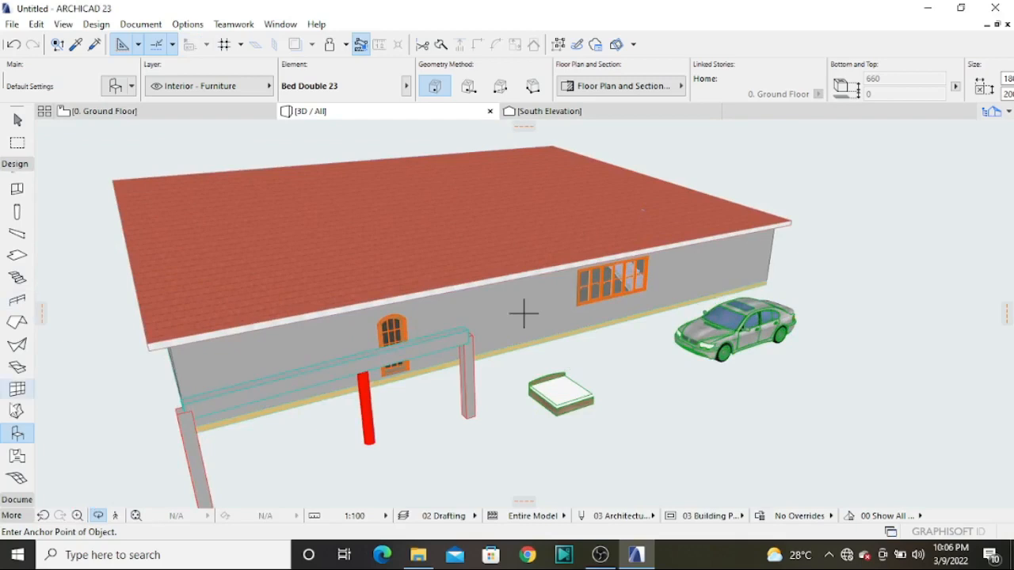
pyautogui.doubleClick(14, 434)
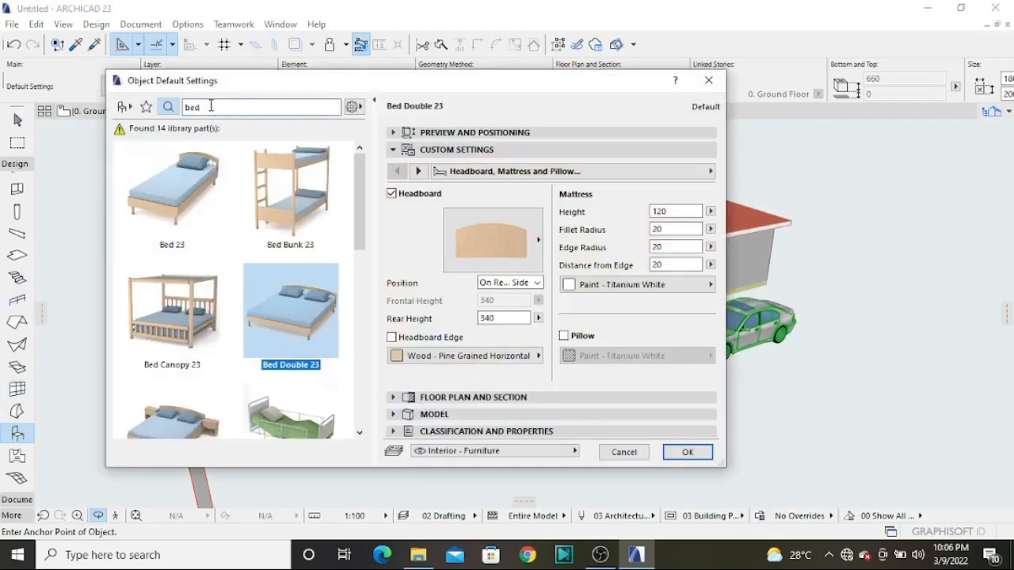
pyautogui.write('a')
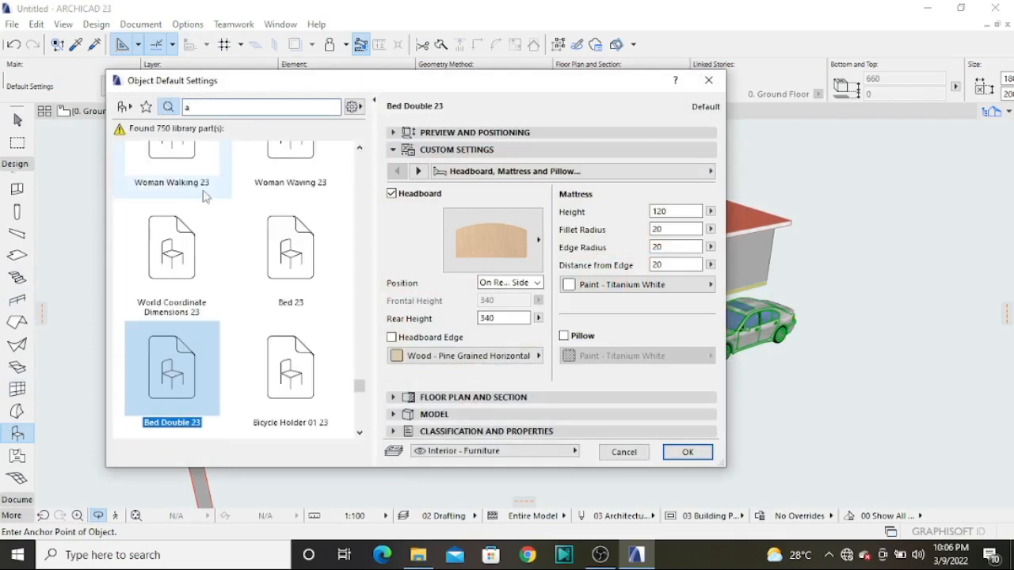
pyautogui.scroll(10, 294, 222)
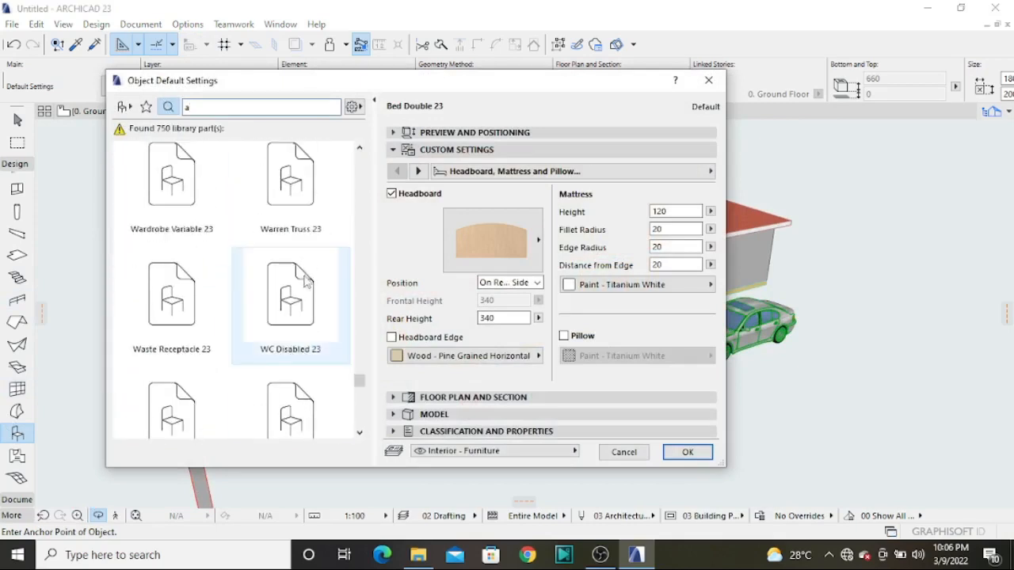
pyautogui.scroll(10, 255, 388)
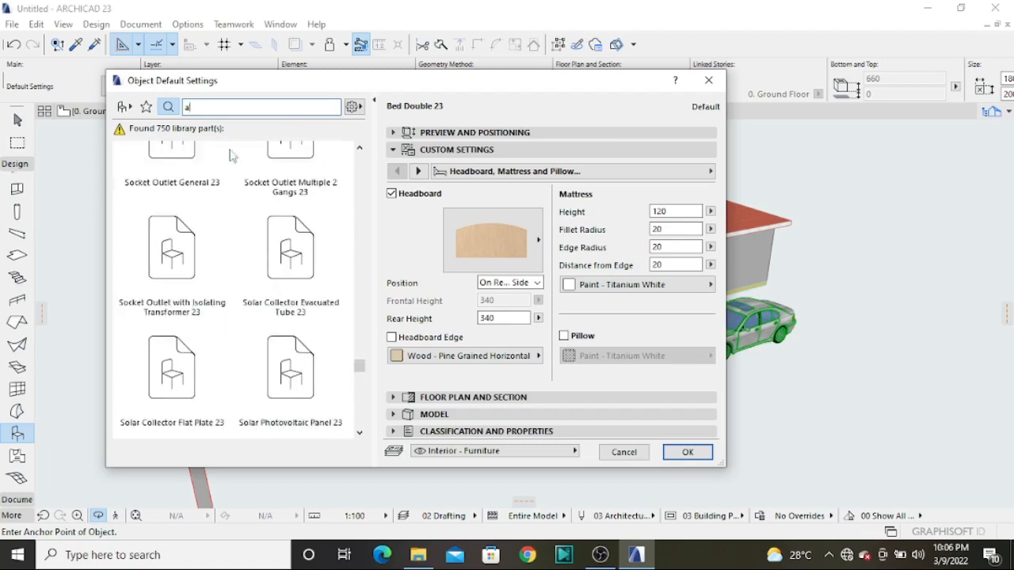
pyautogui.scroll(8, 229, 156)
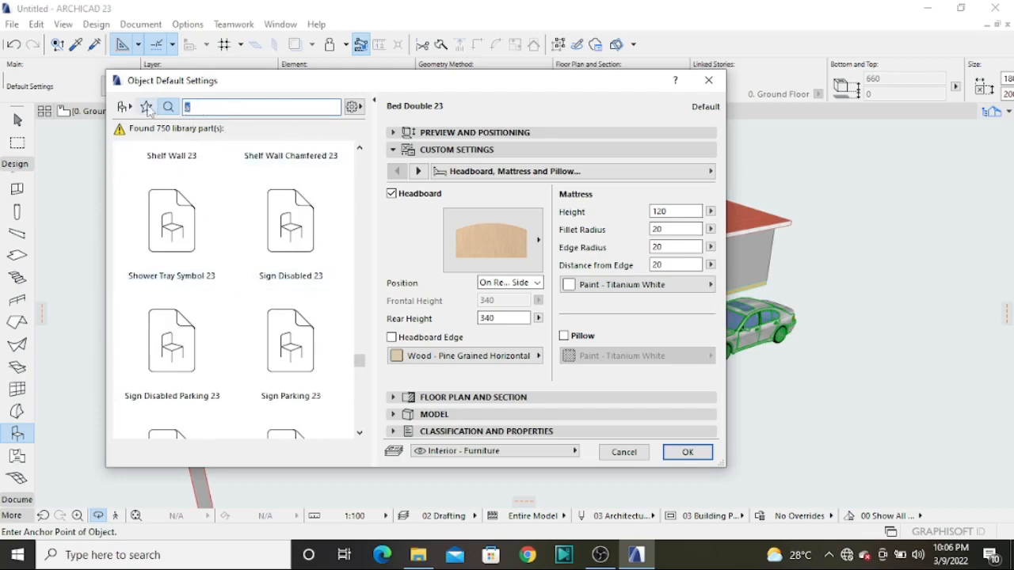
pyautogui.press('BackSpace')
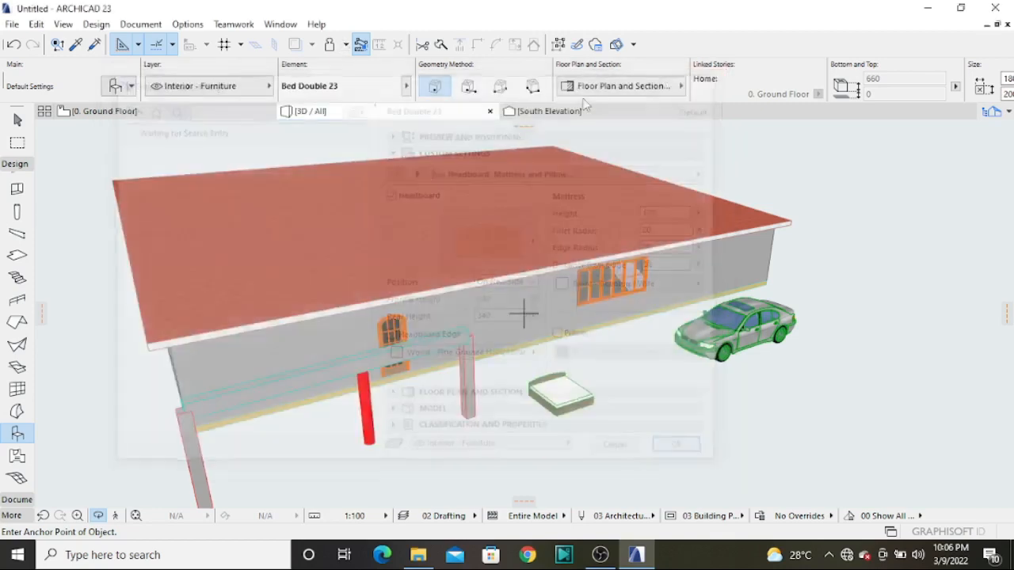
pyautogui.click(708, 80)
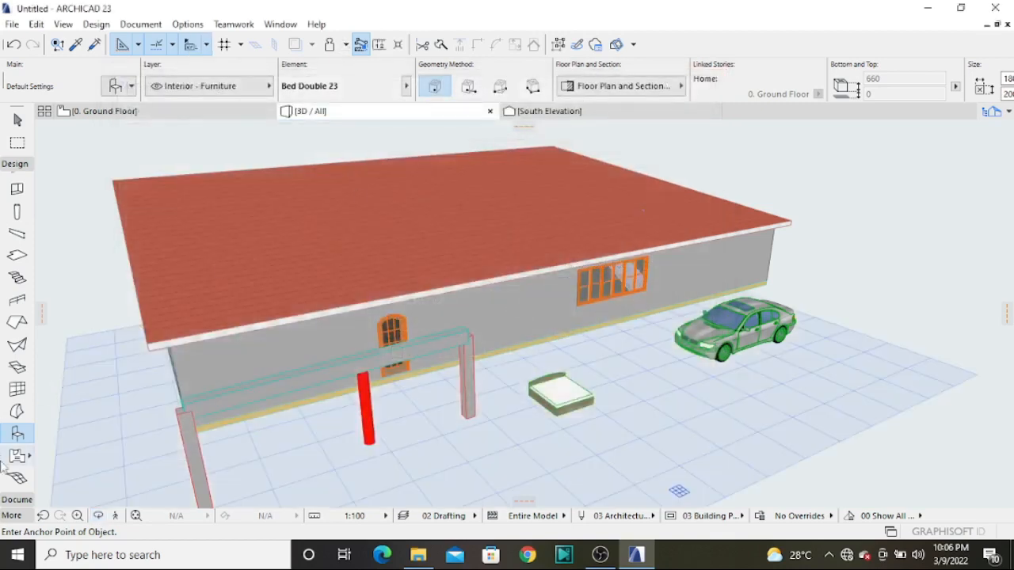
# Review the Zone tool's default name and positioning settings and accept them
pyautogui.click(17, 457)
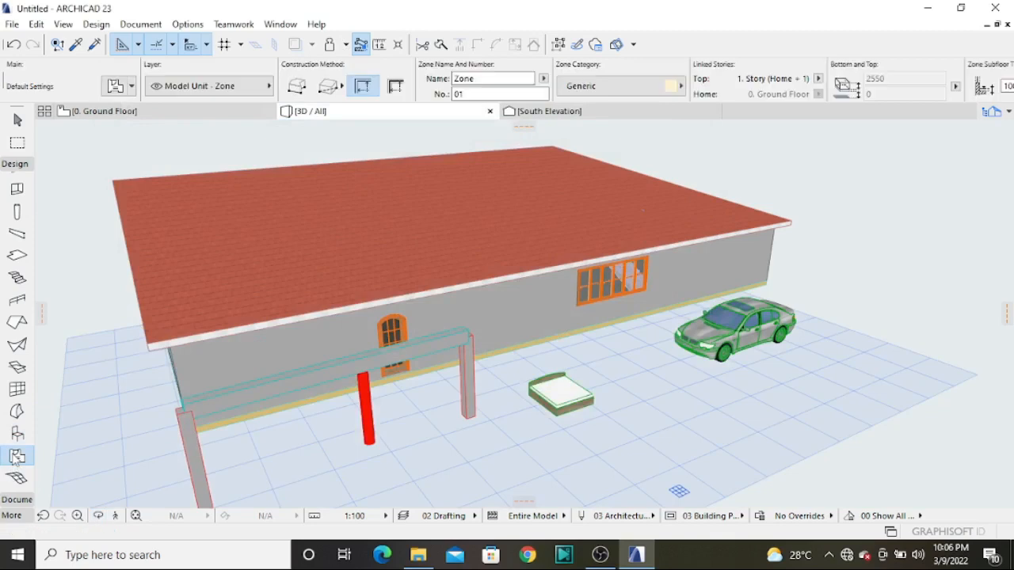
pyautogui.doubleClick(17, 457)
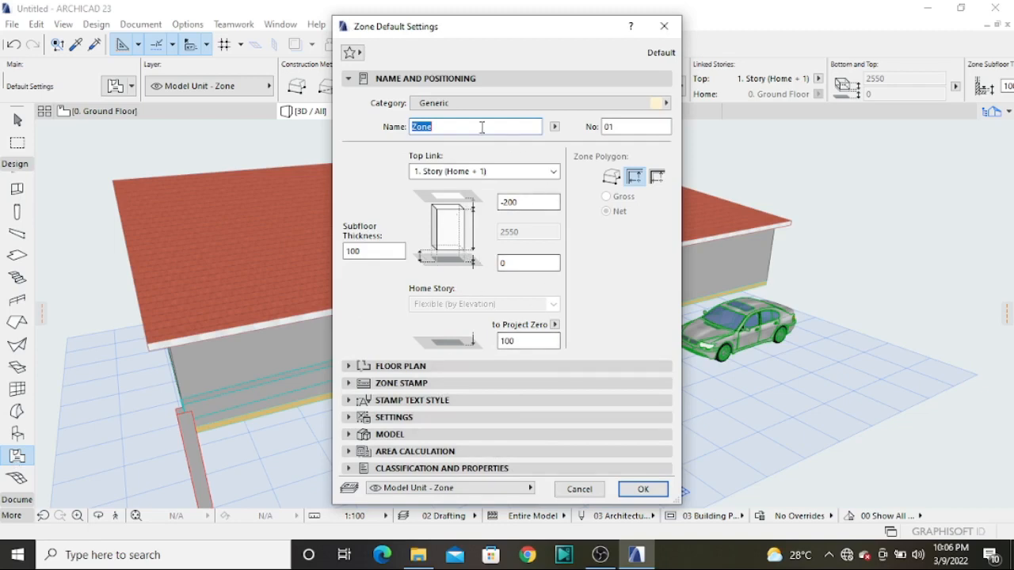
pyautogui.moveTo(470, 36); pyautogui.dragTo(382, 42)
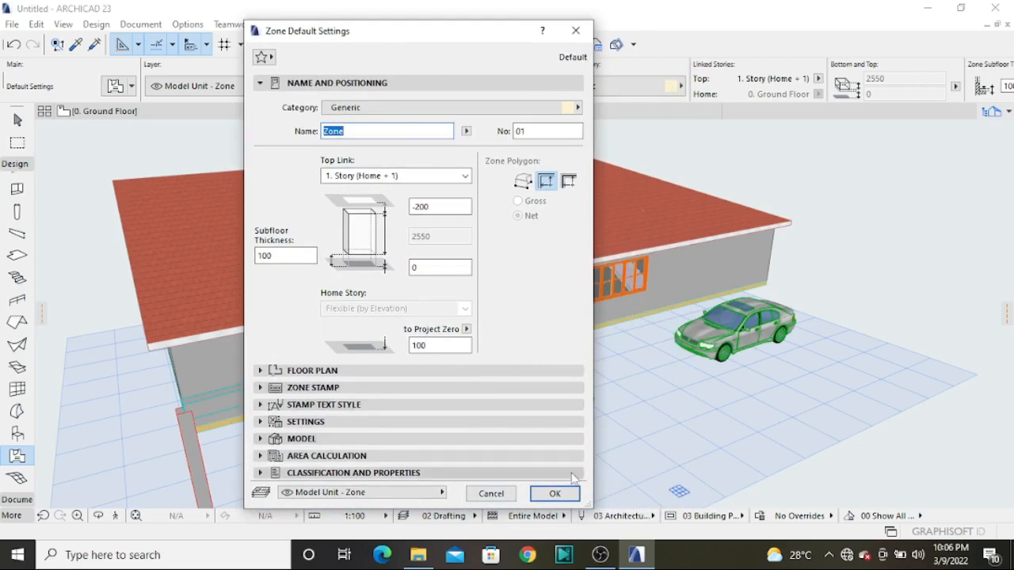
pyautogui.click(556, 493)
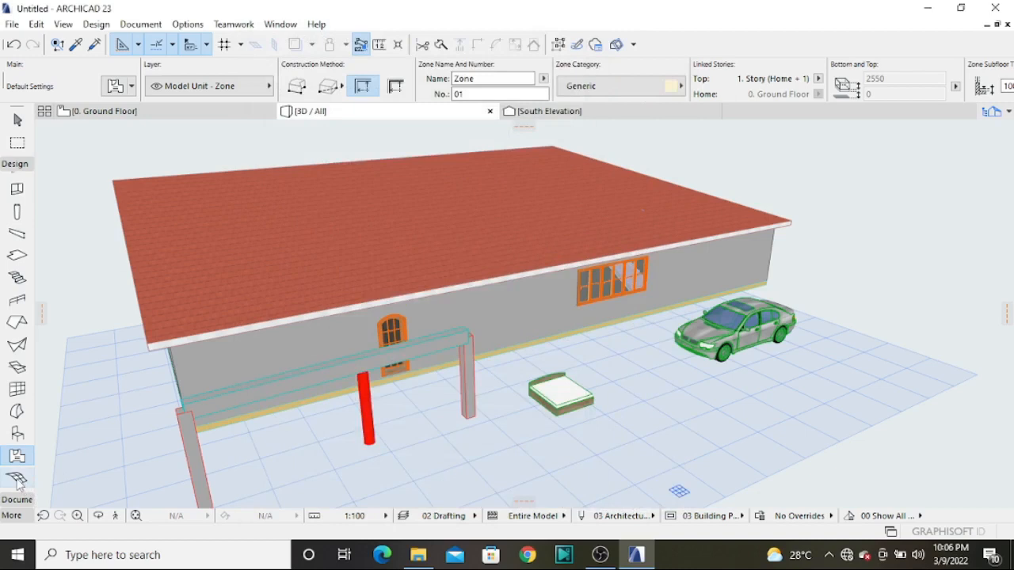
# Accept the Mesh tool's default settings and draw a rectangular terrain mesh about 22 m wide around the bed on the ground floor plan
pyautogui.doubleClick(17, 479)
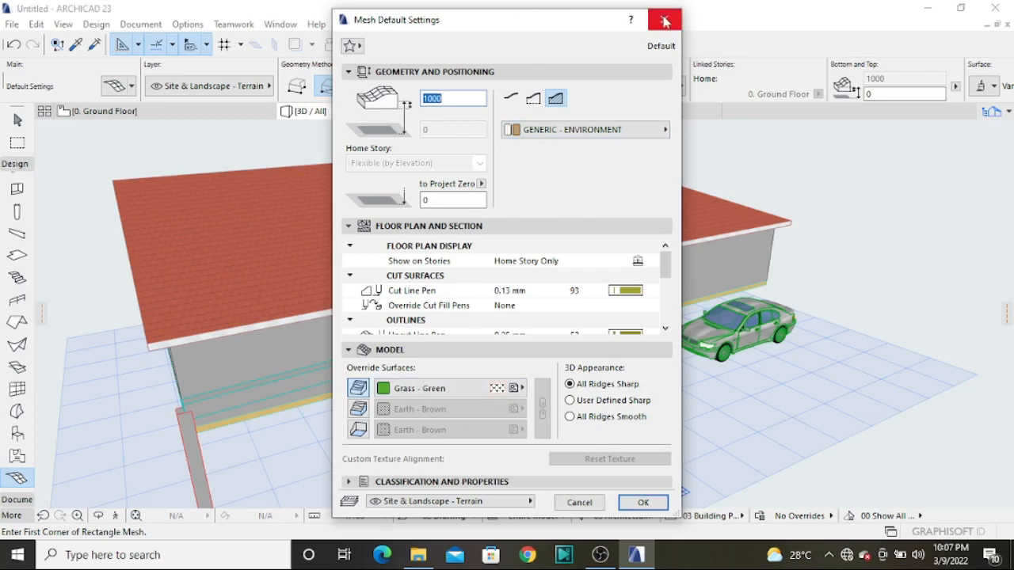
pyautogui.click(644, 503)
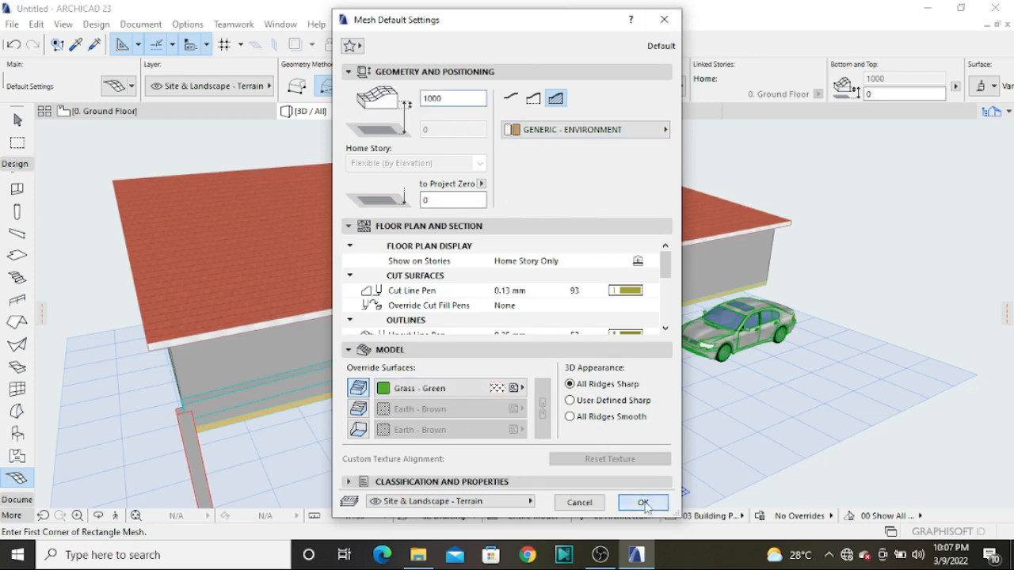
pyautogui.click(189, 114)
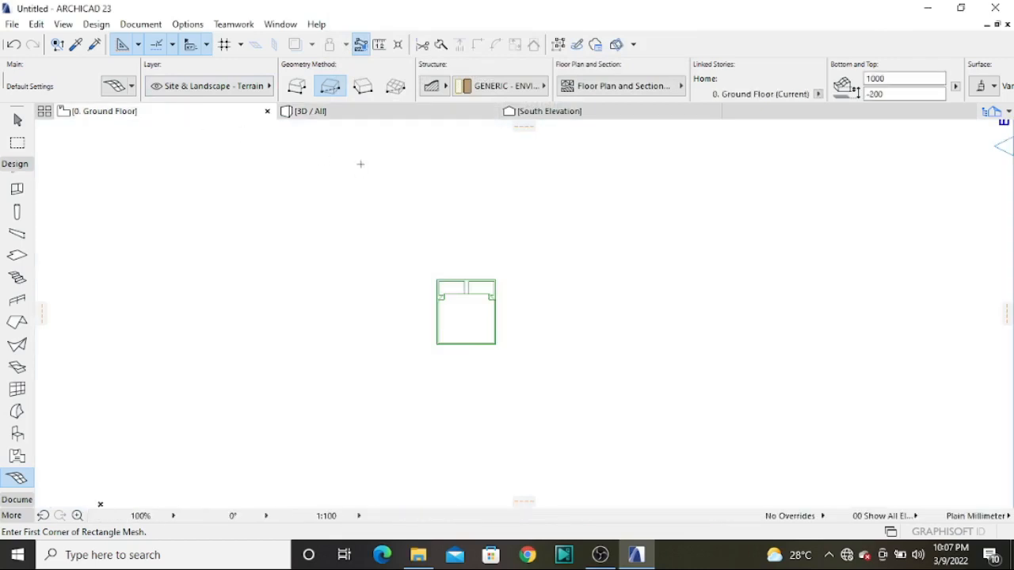
pyautogui.scroll(-6, 360, 164)
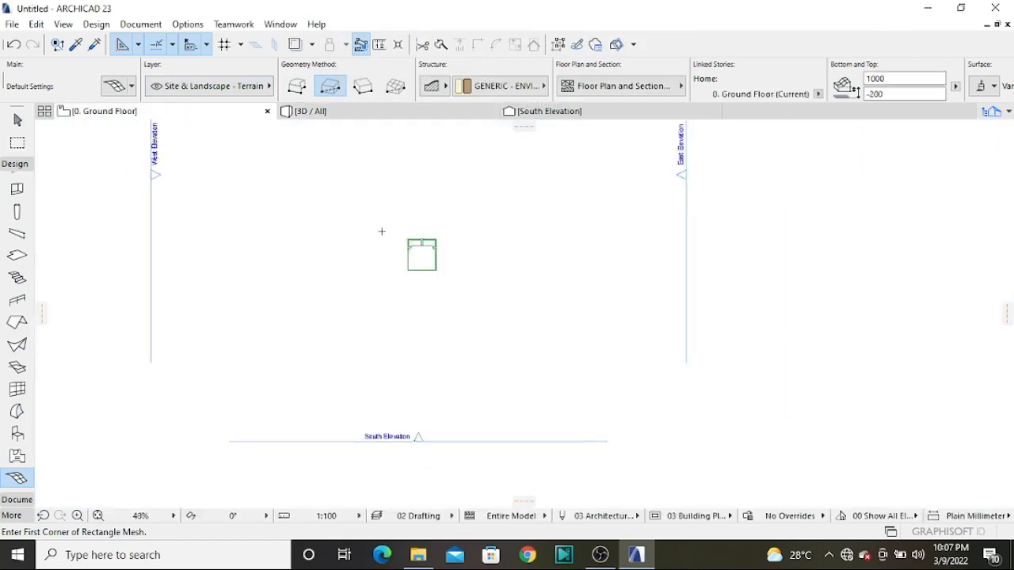
pyautogui.click(334, 192)
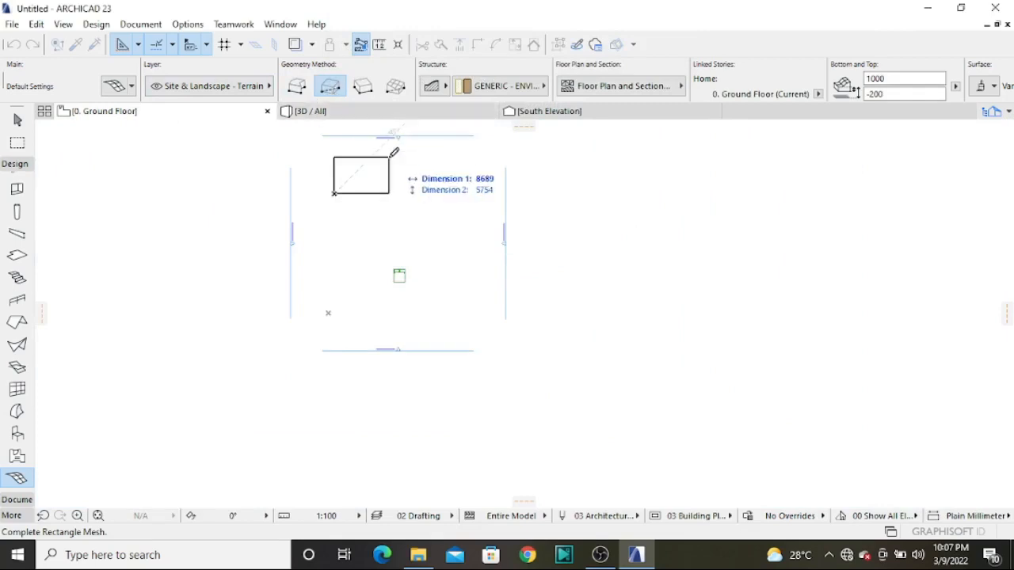
pyautogui.click(475, 304)
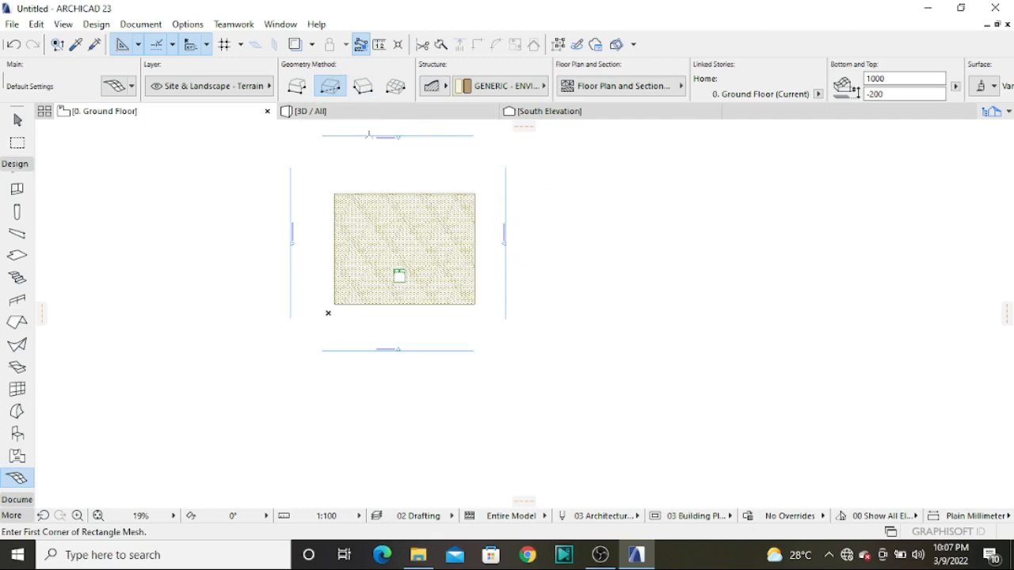
# Examine the grass terrain mesh in the 3D view together with the building, bed and car
pyautogui.click(376, 116)
pyautogui.scroll(1, 543, 364)
pyautogui.scroll(-1, 541, 351)
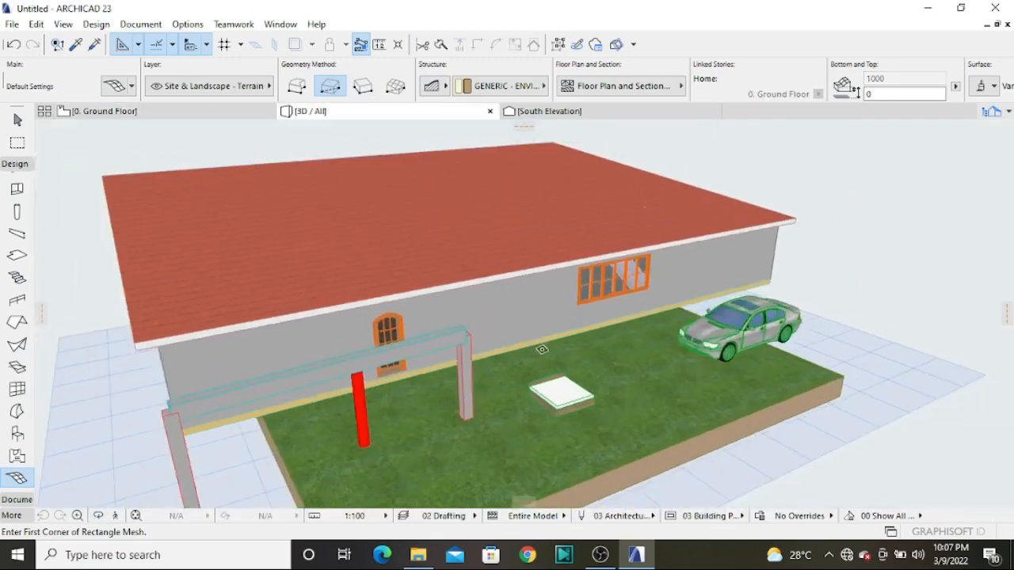
pyautogui.scroll(-2, 542, 351)
pyautogui.scroll(2, 543, 354)
pyautogui.scroll(-1, 543, 358)
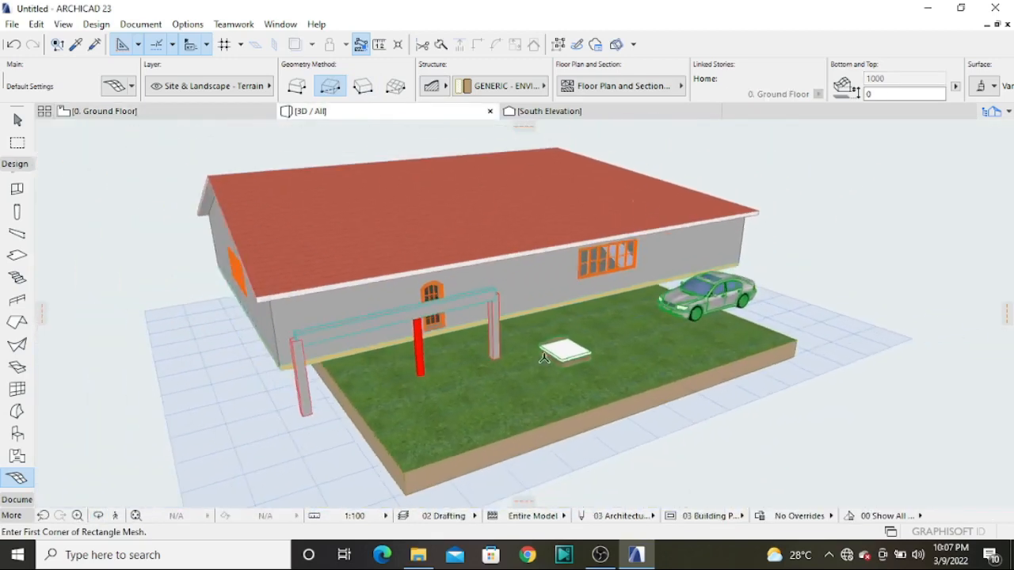
pyautogui.keyDown('shift'); pyautogui.moveTo(525, 409); pyautogui.dragTo(484, 399, button='middle'); pyautogui.keyUp('shift')
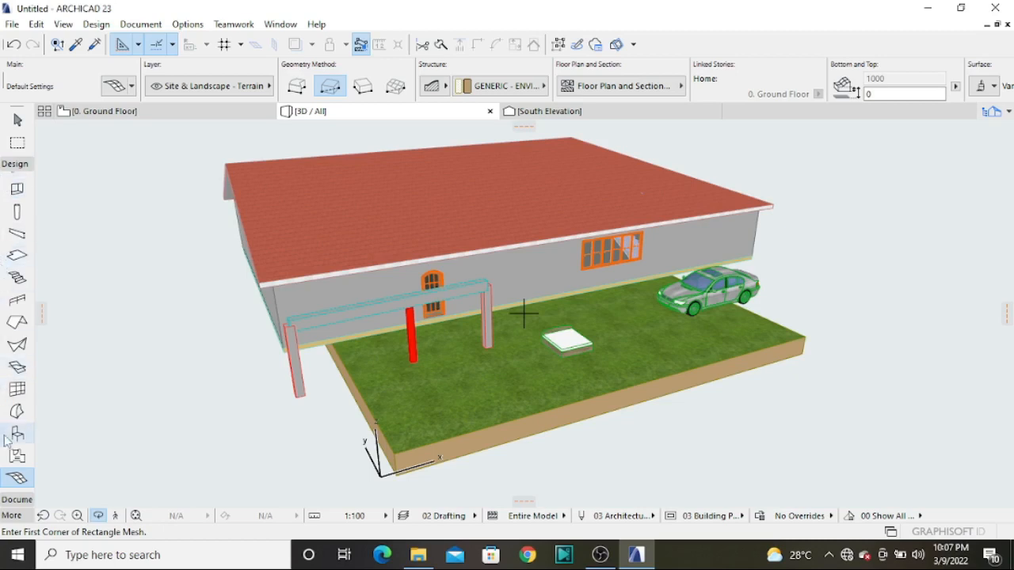
# Leave the 3D view for the floor plan and switch it from the ground floor to 1. Story
pyautogui.scroll(1, 8, 428)
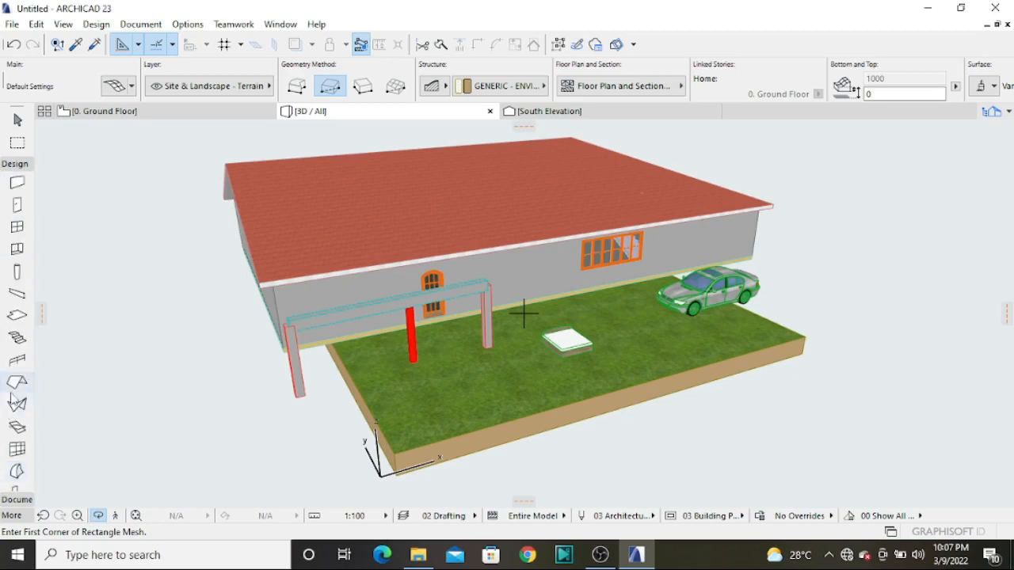
pyautogui.click(16, 164)
pyautogui.click(102, 111)
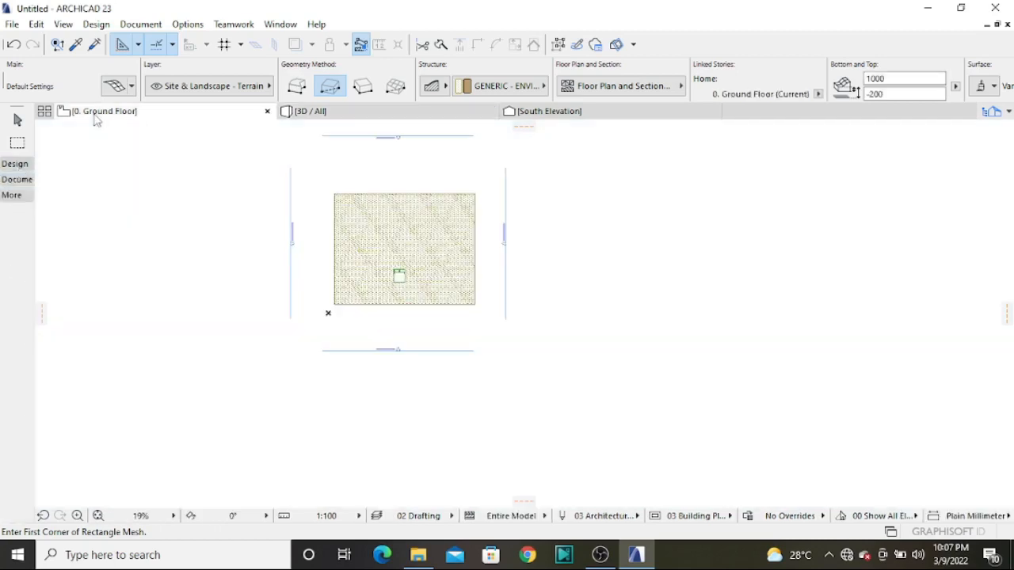
pyautogui.scroll(-1, 400, 277)
pyautogui.rightClick(152, 114)
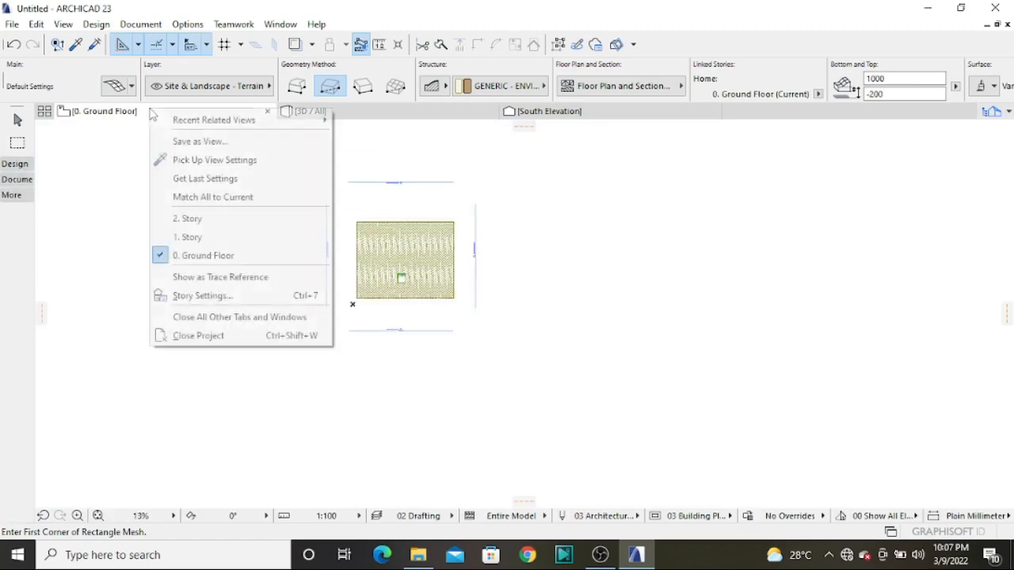
pyautogui.click(221, 240)
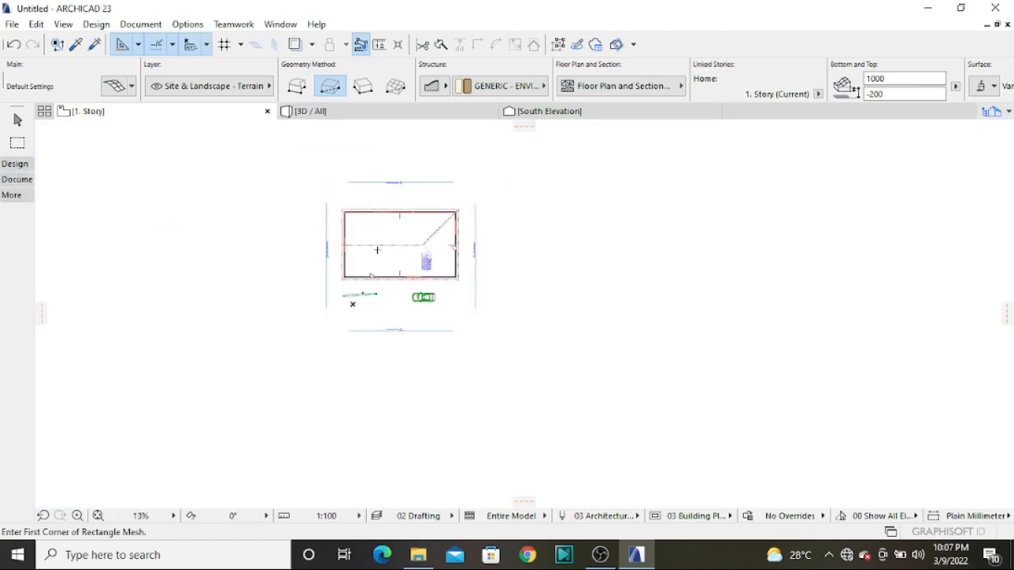
# Place a text block reading "bromsom" in the empty area outside the elevation markers, west of the building on 1. Story
pyautogui.click(17, 179)
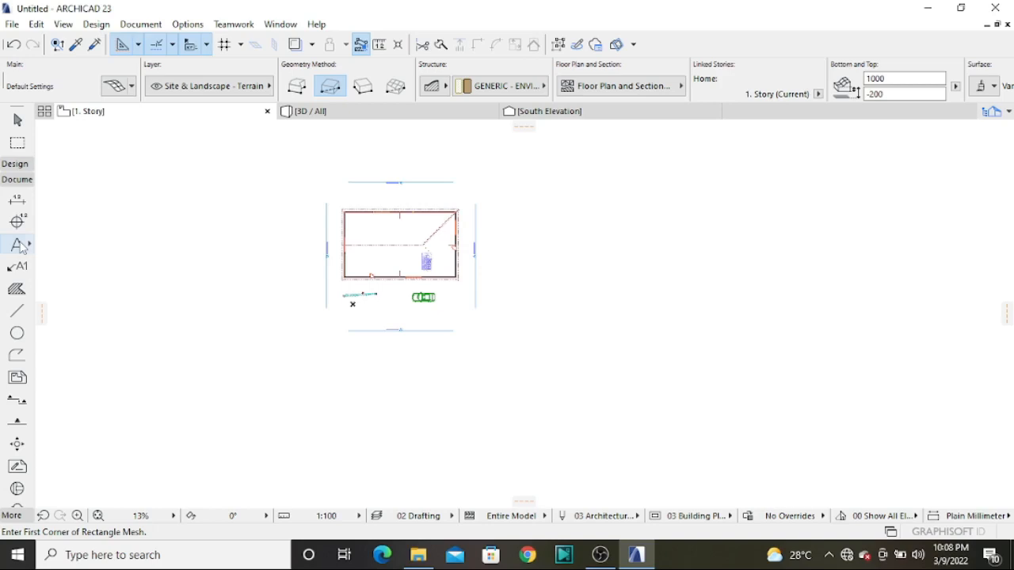
pyautogui.click(18, 245)
pyautogui.scroll(1, 182, 273)
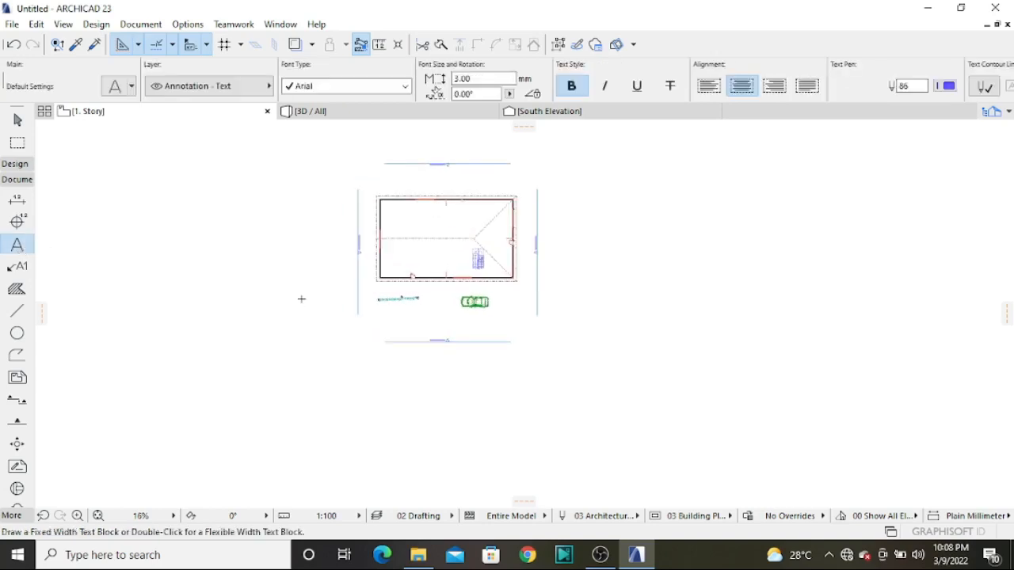
pyautogui.click(174, 282)
pyautogui.click(305, 311)
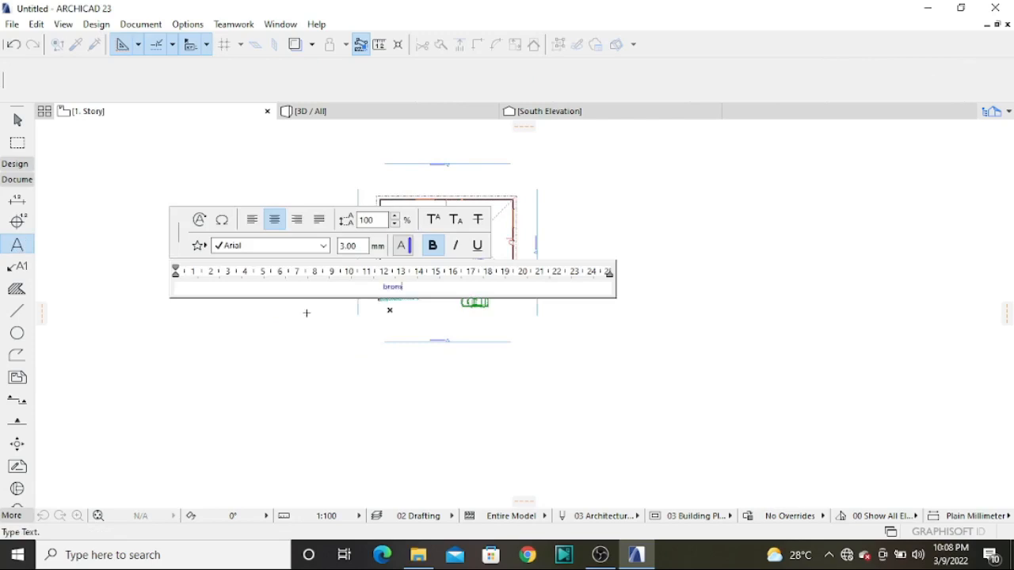
pyautogui.write('bromsom')
pyautogui.click(491, 409)
pyautogui.scroll(4, 290, 308)
pyautogui.scroll(6, 174, 271)
pyautogui.scroll(4, 170, 245)
pyautogui.scroll(-7, 378, 265)
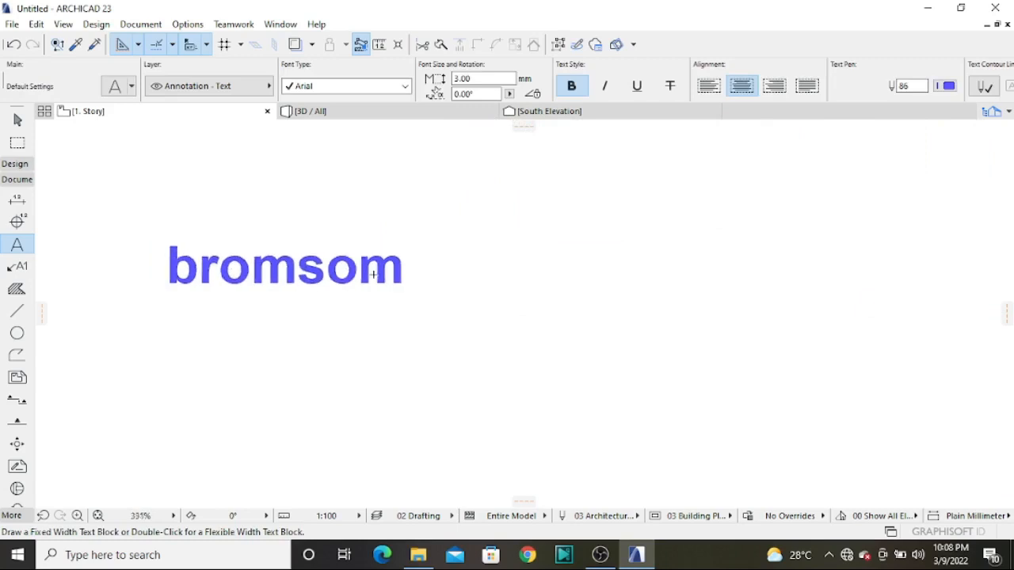
pyautogui.scroll(-2, 293, 239)
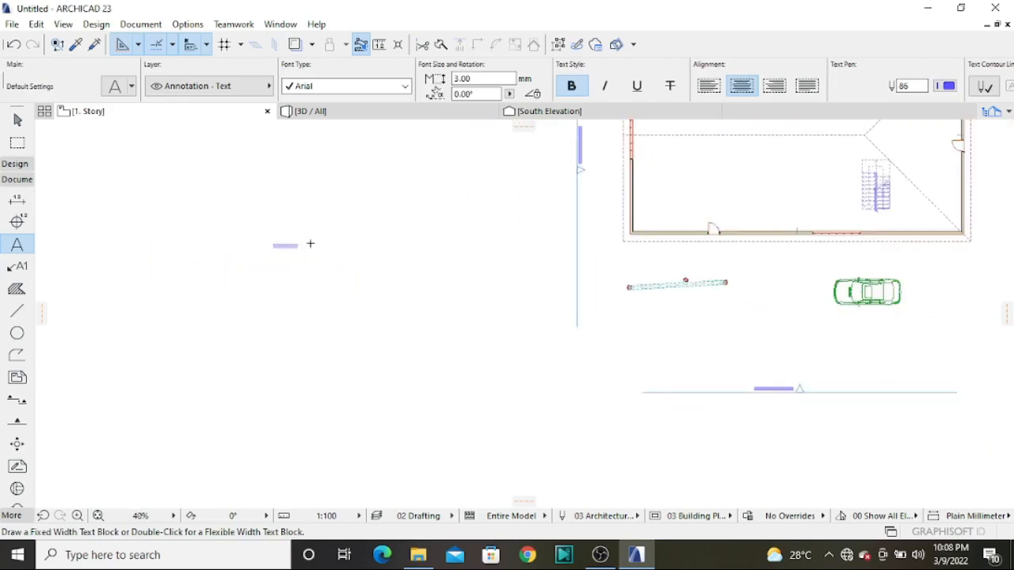
# Place a label with a curved leader below the "bromsom" text and replace its content with the lines "roof", "tool" and "label"
pyautogui.click(19, 268)
pyautogui.click(315, 338)
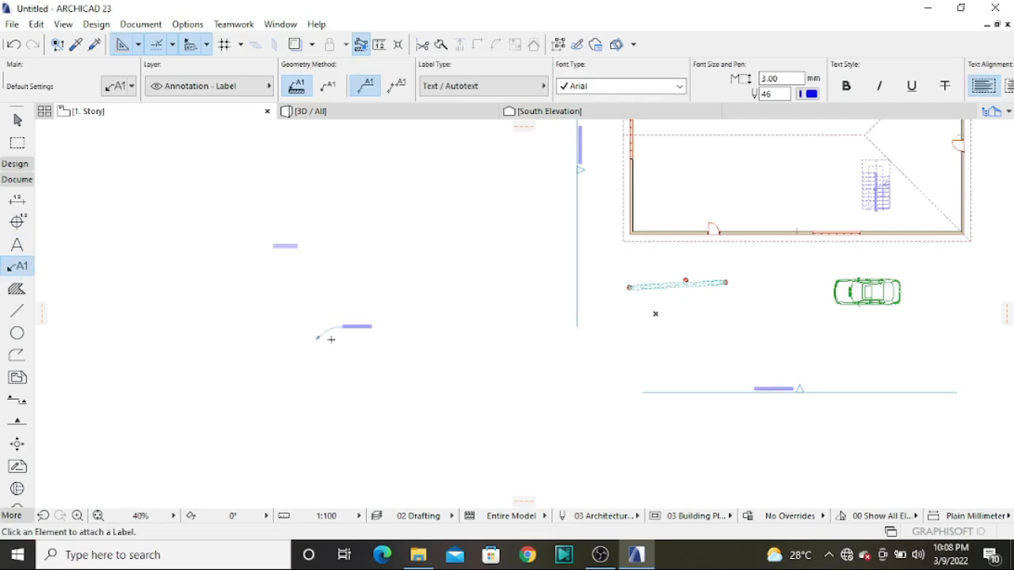
pyautogui.scroll(5, 338, 328)
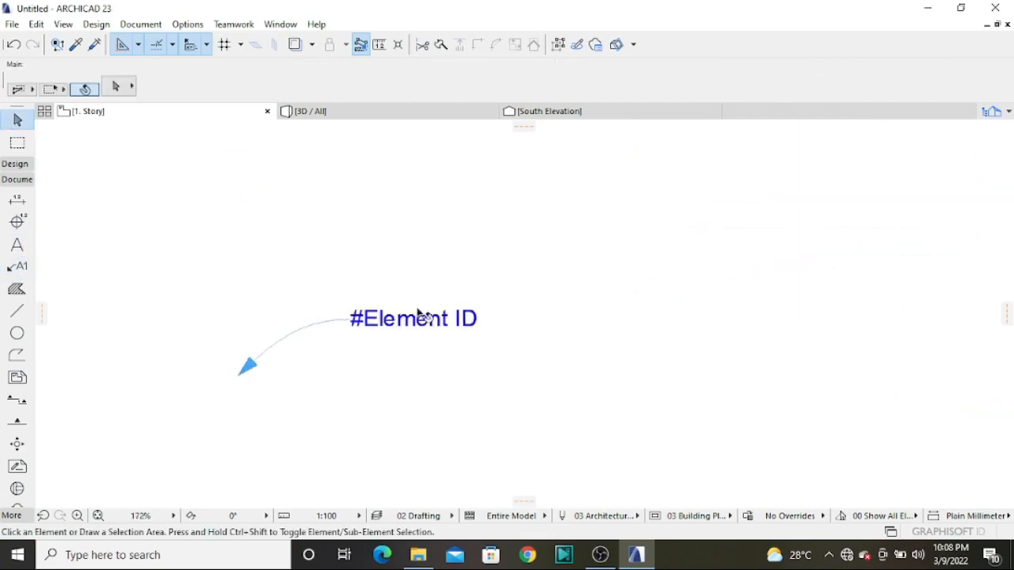
pyautogui.doubleClick(468, 327)
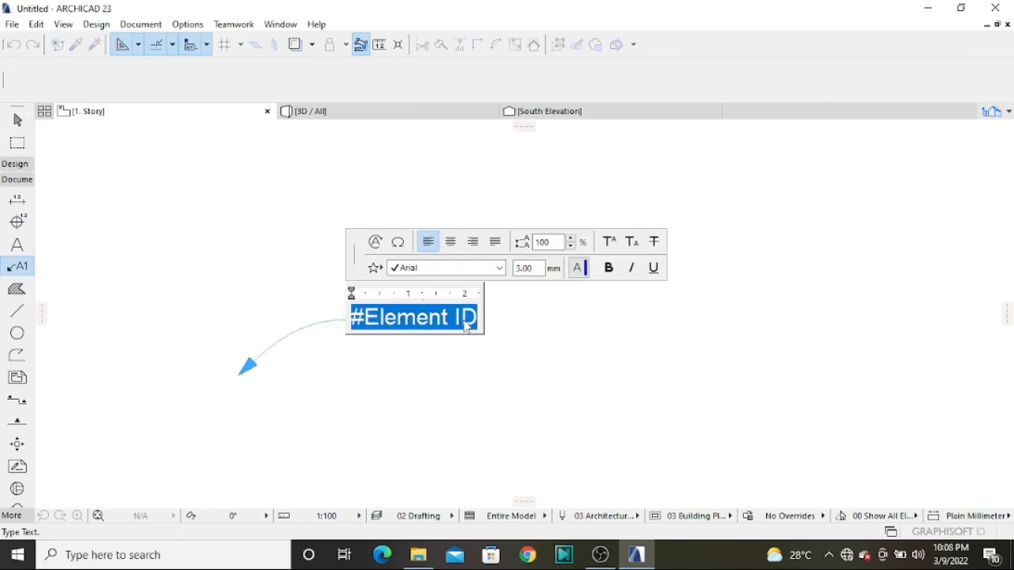
pyautogui.write('roof')
pyautogui.press('Return')
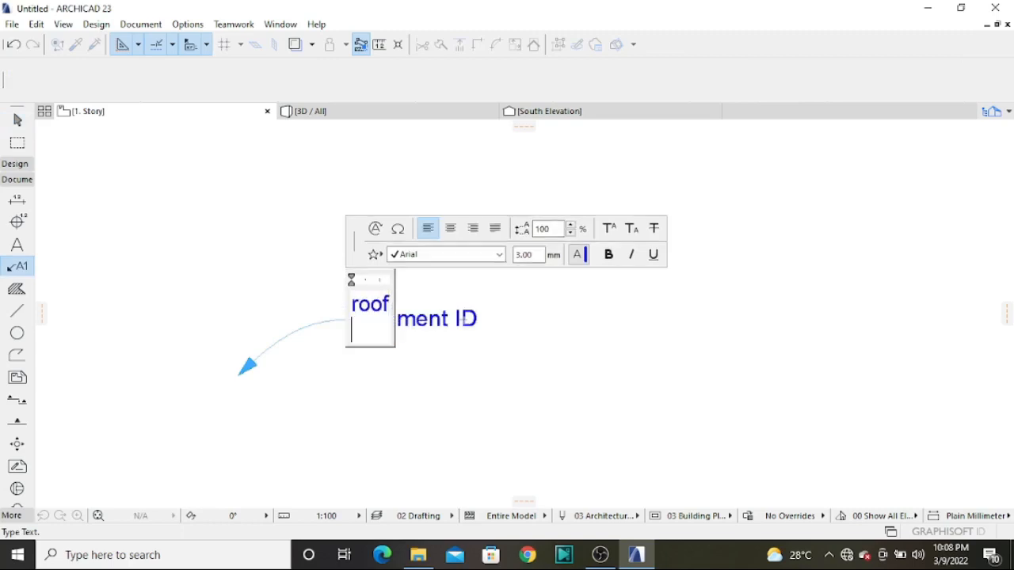
pyautogui.write('tool')
pyautogui.press('Return')
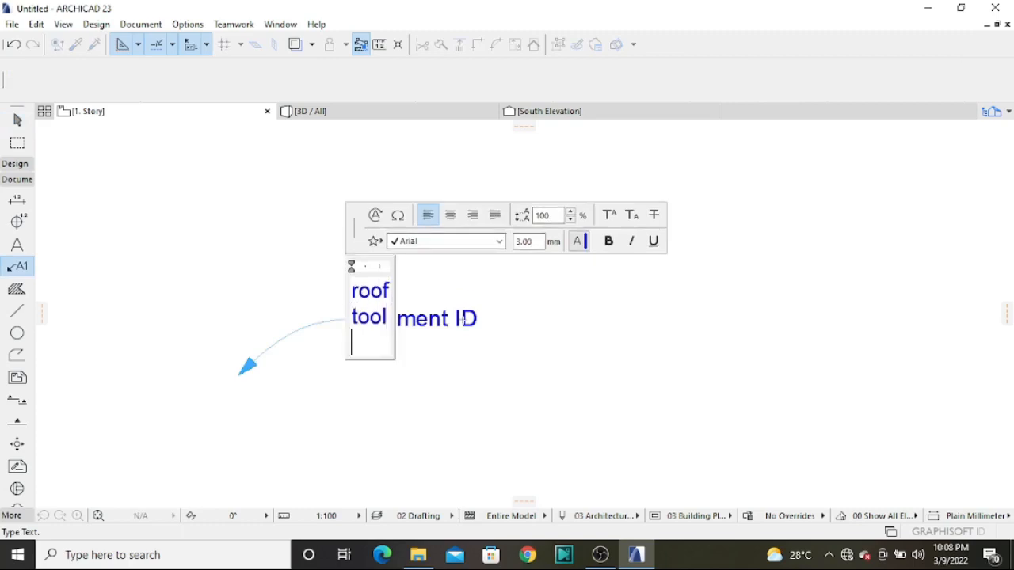
pyautogui.write('label')
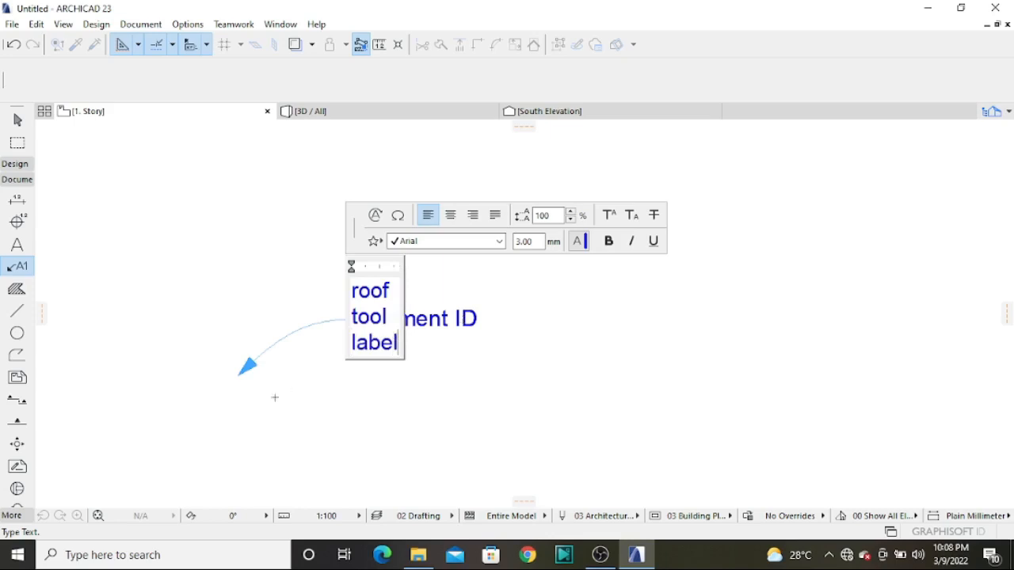
# Remove the "roof" and "tool" lines from the label, set the text size to 2 mm and finish editing
pyautogui.moveTo(396, 321); pyautogui.dragTo(339, 292)
pyautogui.press('BackSpace')
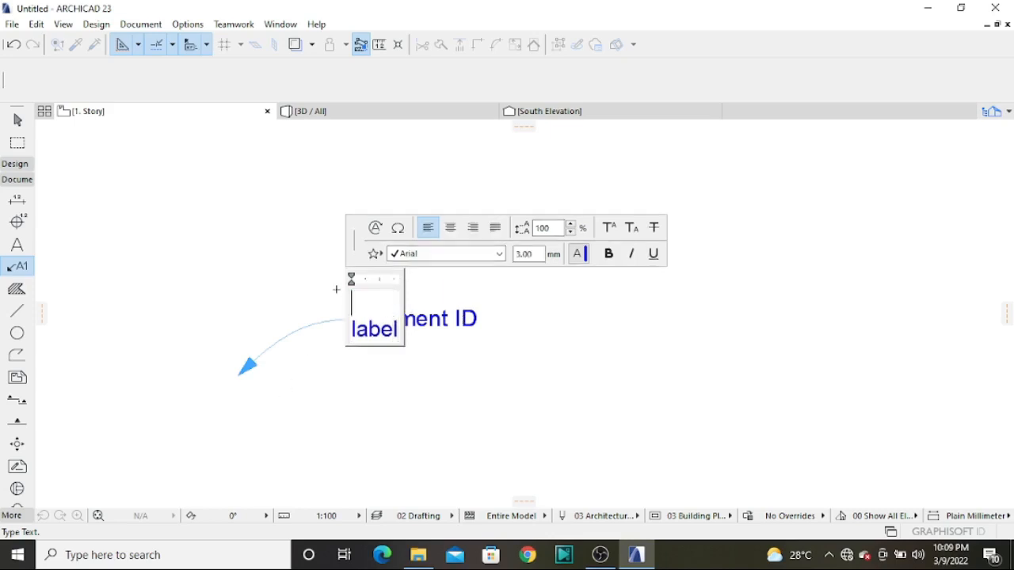
pyautogui.moveTo(542, 253); pyautogui.dragTo(482, 258)
pyautogui.write('2')
pyautogui.press('Return')
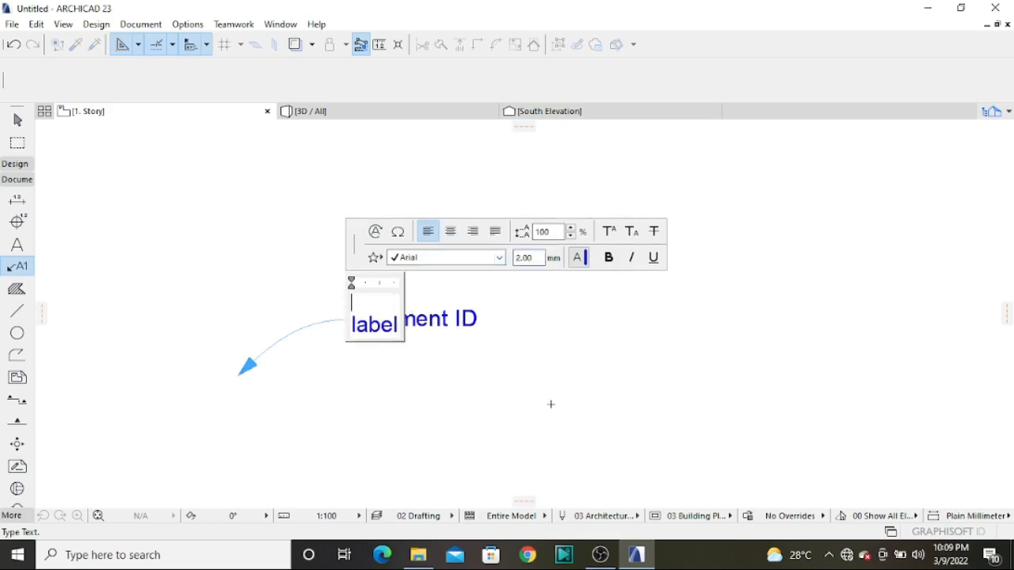
pyautogui.click(550, 407)
pyautogui.click(546, 410)
pyautogui.scroll(-4, 254, 319)
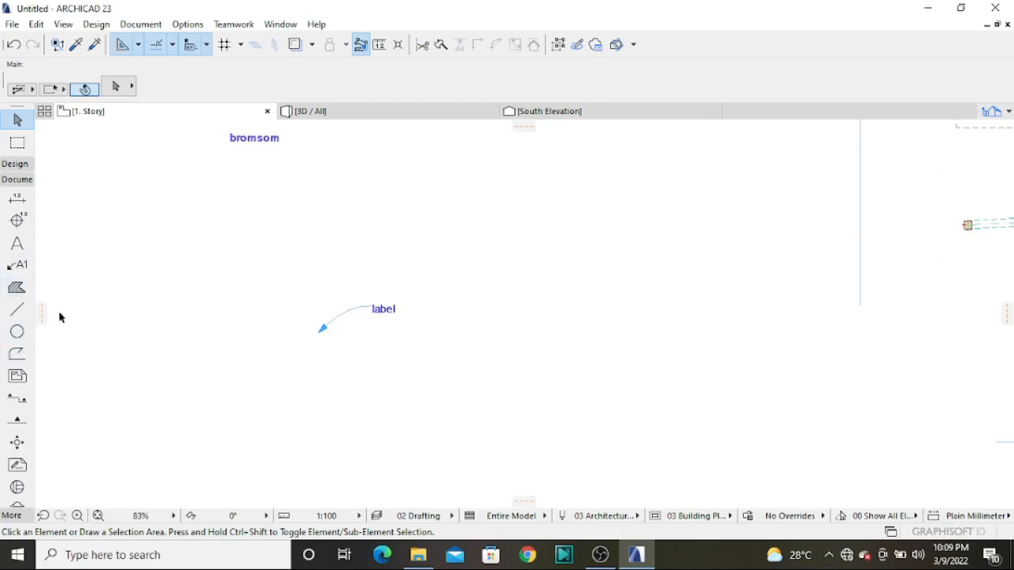
# Draw a closed rectangular fill about 3.4 m tall with the 25 % pattern between the "bromsom" text and the label
pyautogui.click(18, 288)
pyautogui.click(139, 225)
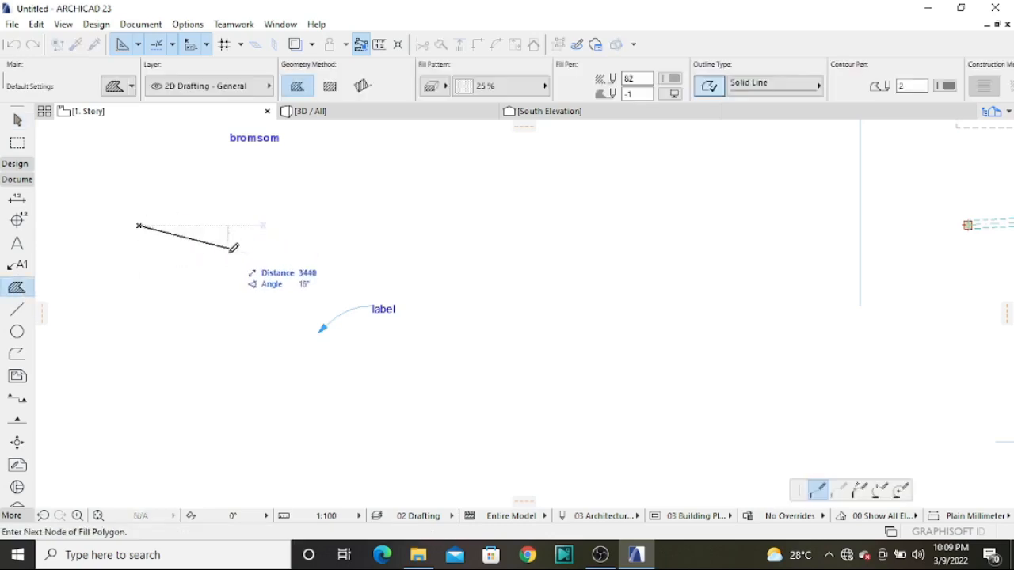
pyautogui.click(251, 225)
pyautogui.click(251, 315)
pyautogui.click(136, 316)
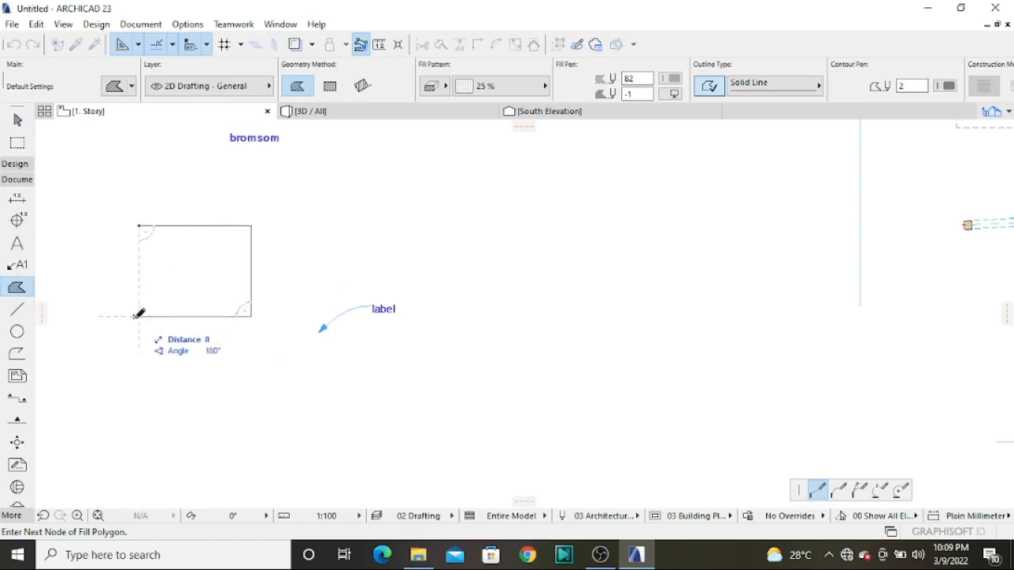
pyautogui.click(137, 226)
pyautogui.scroll(5, 124, 228)
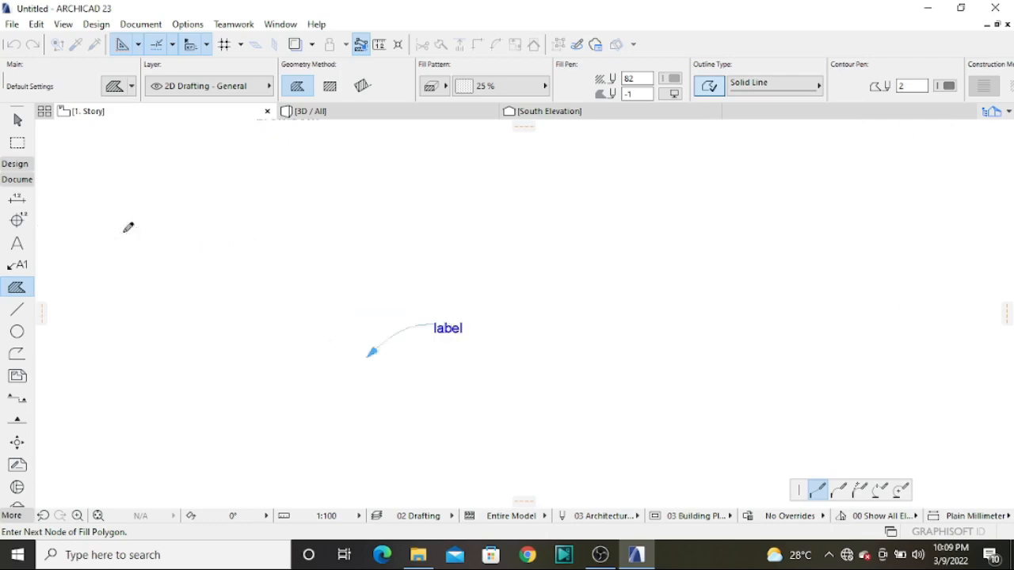
pyautogui.click(214, 187)
pyautogui.scroll(-6, 183, 224)
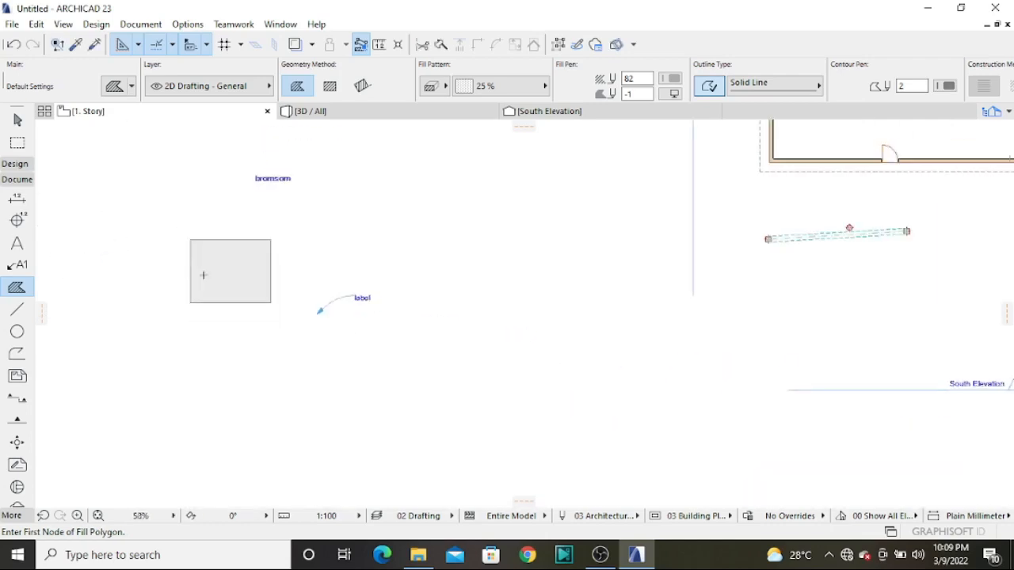
# Change the rectangular fill's pattern to the solid Foreground fill
pyautogui.scroll(3, 206, 265)
pyautogui.click(18, 120)
pyautogui.click(289, 263)
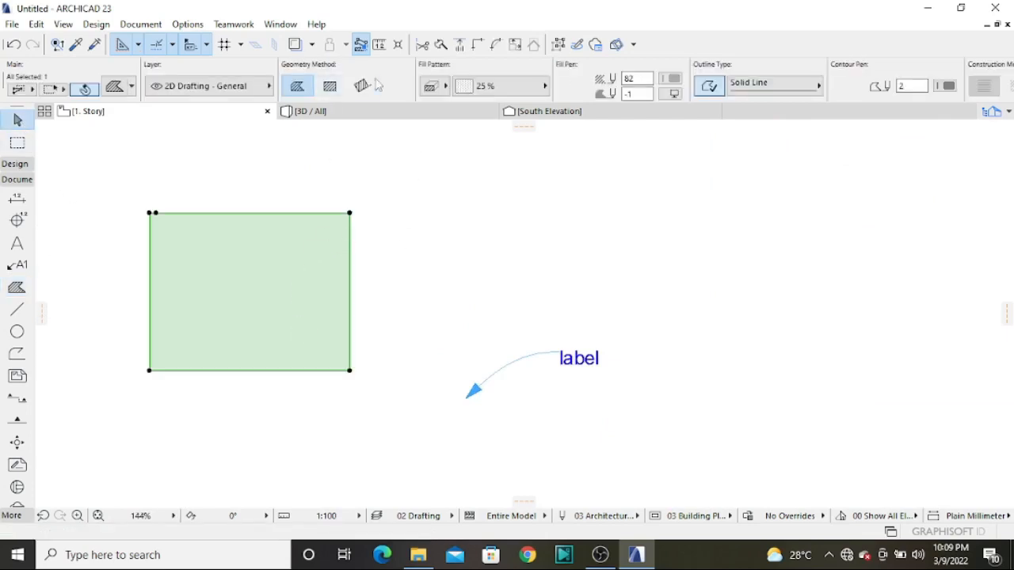
pyautogui.click(445, 87)
pyautogui.click(461, 86)
pyautogui.click(527, 87)
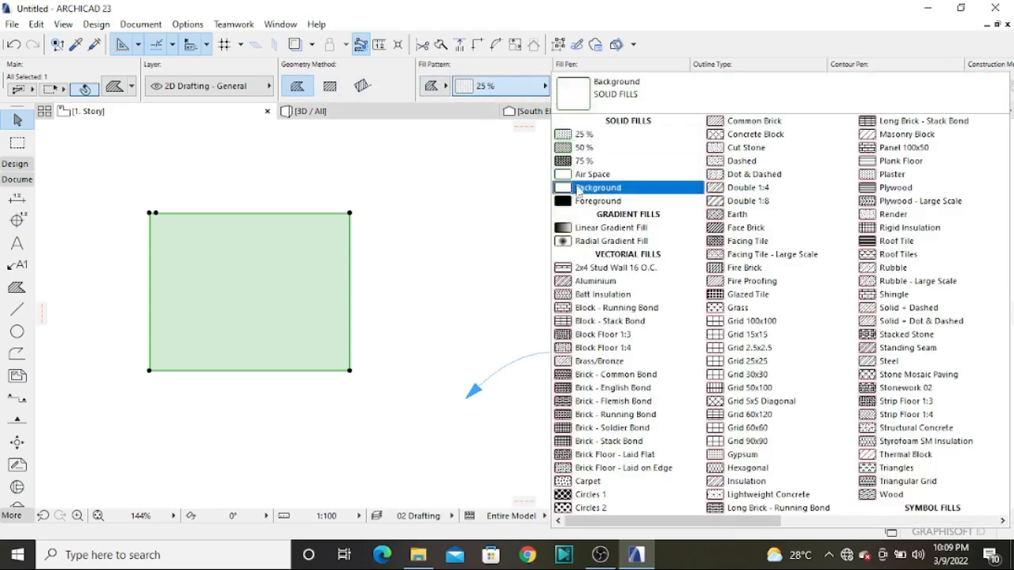
pyautogui.click(577, 203)
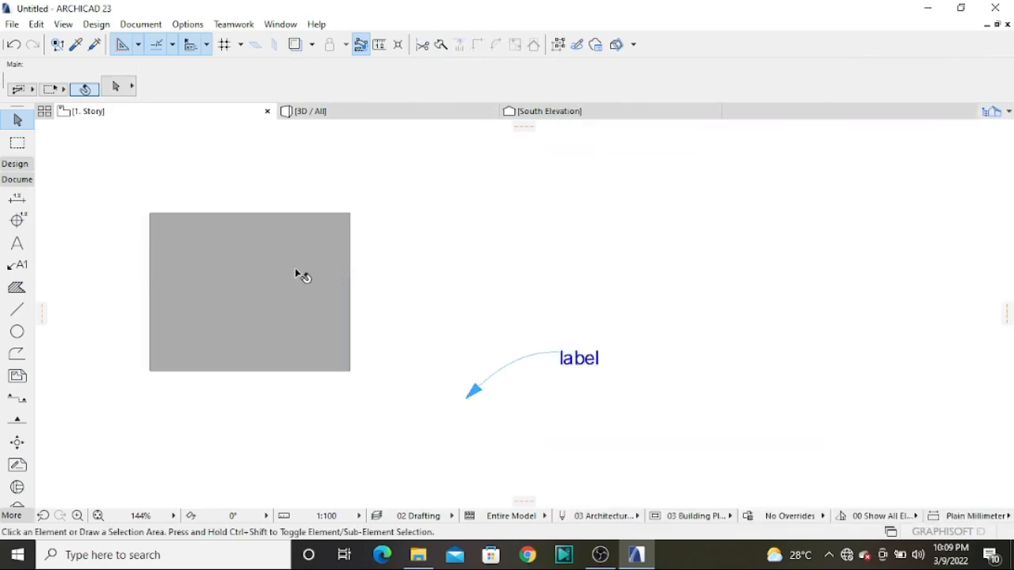
# Set the rectangular fill's foreground pen to the blue pen 45 and deselect the fill
pyautogui.click(673, 80)
pyautogui.click(686, 97)
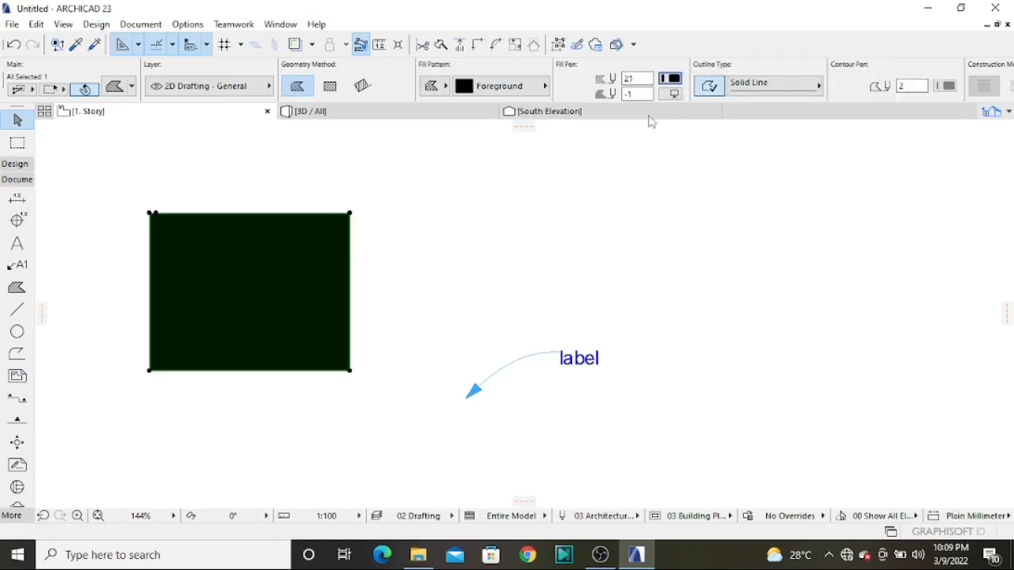
pyautogui.click(670, 78)
pyautogui.click(745, 106)
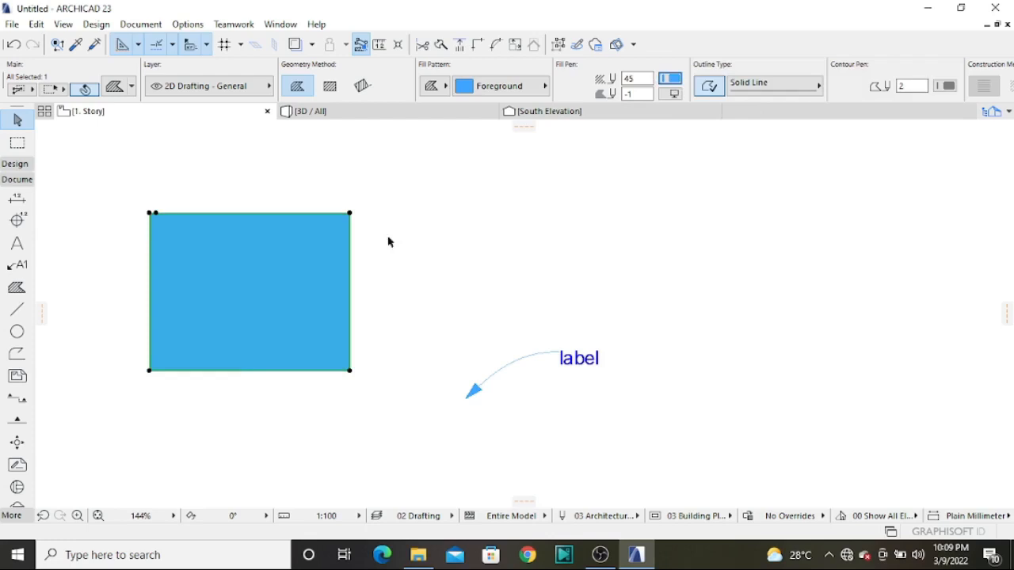
pyautogui.click(423, 317)
pyautogui.scroll(-4, 324, 296)
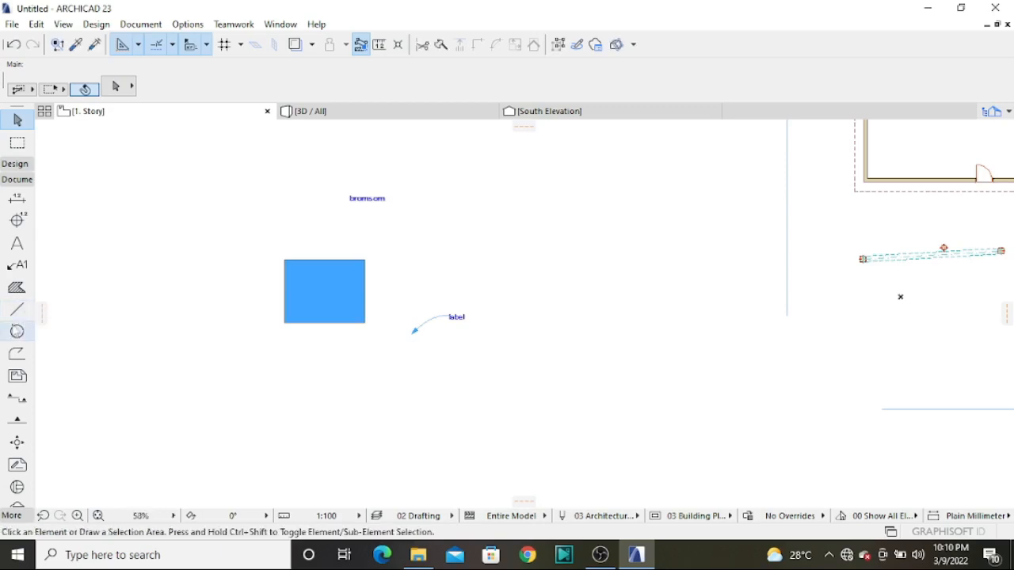
# Accept the Arc/Circle tool's default settings and draw a full circle about 3.5 m in diameter west of the blue rectangle
pyautogui.click(16, 331)
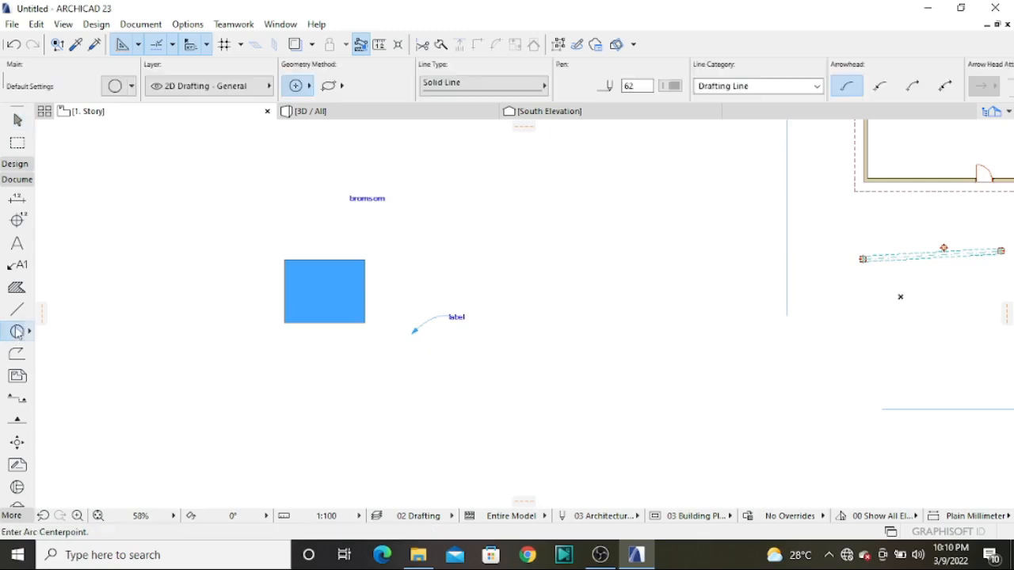
pyautogui.doubleClick(17, 332)
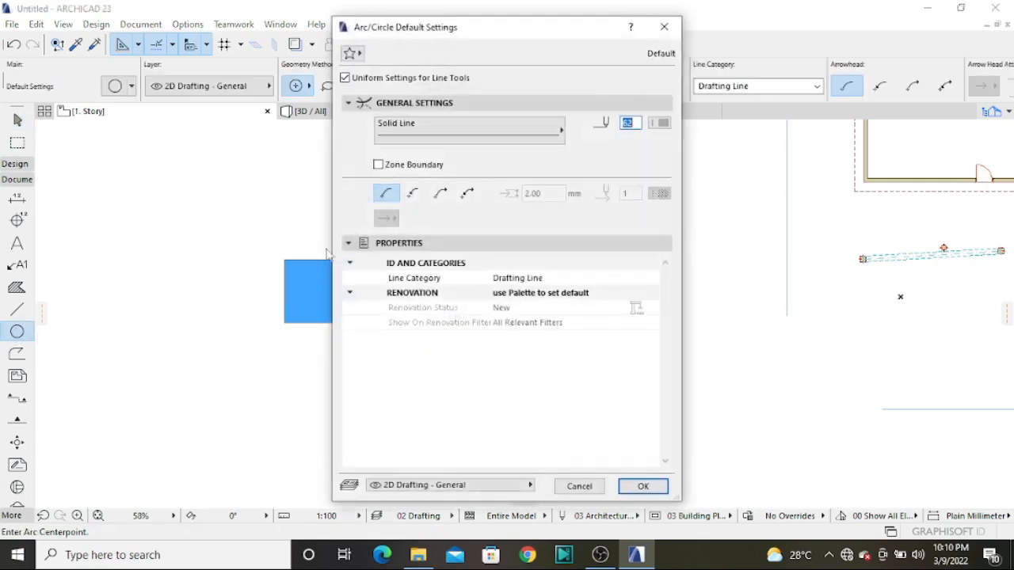
pyautogui.click(642, 486)
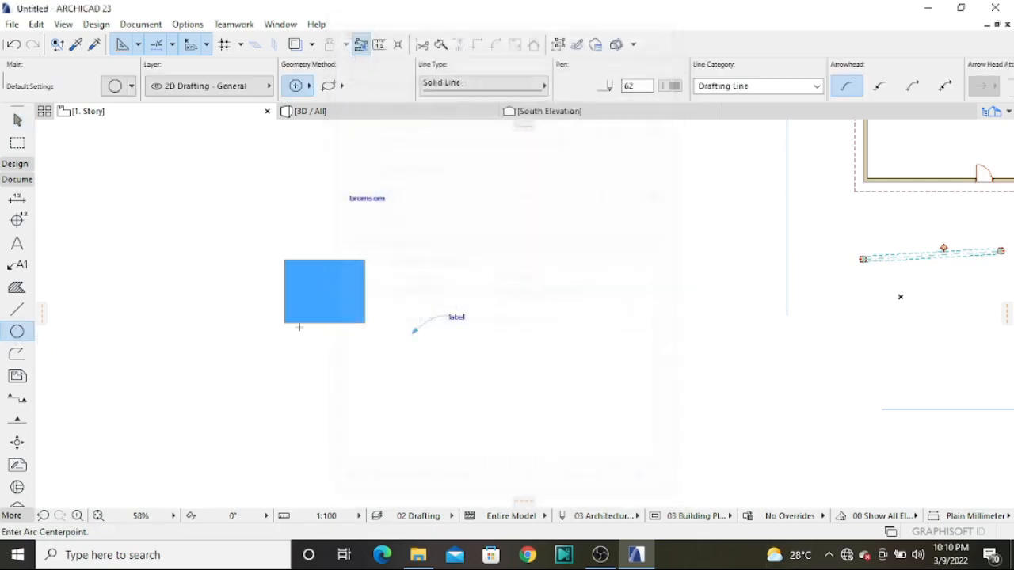
pyautogui.click(149, 244)
pyautogui.click(181, 233)
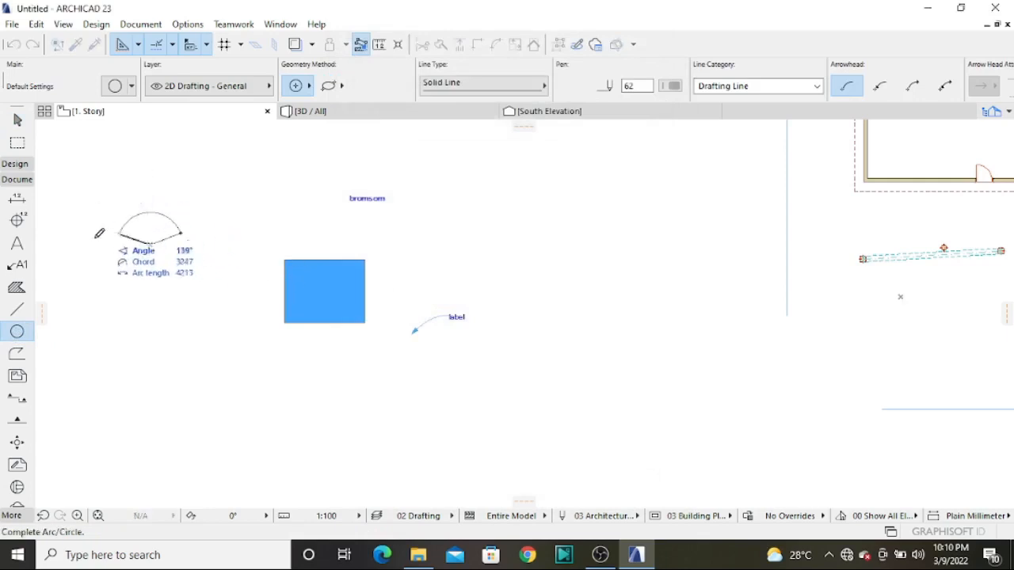
pyautogui.click(182, 232)
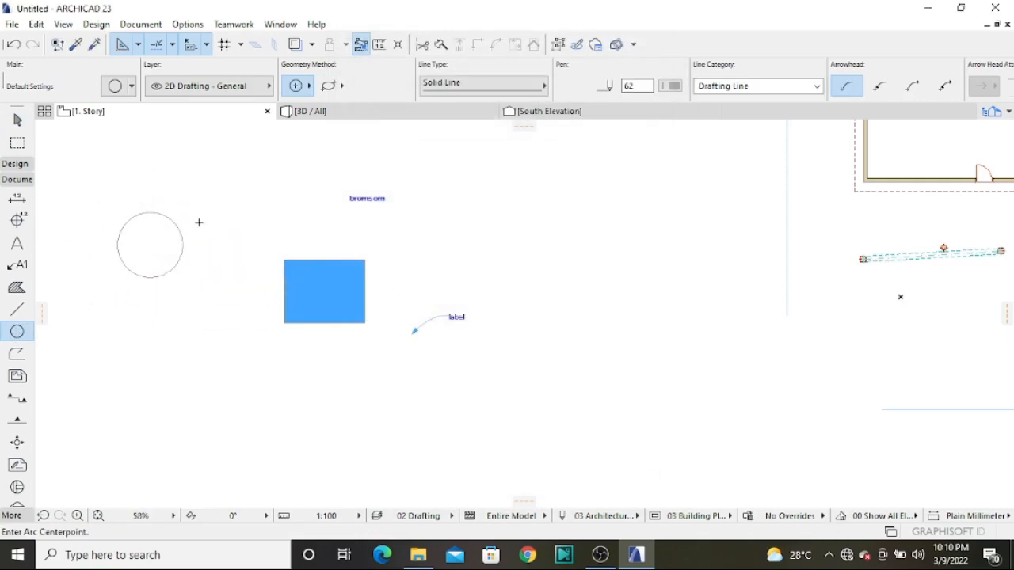
pyautogui.scroll(3, 150, 254)
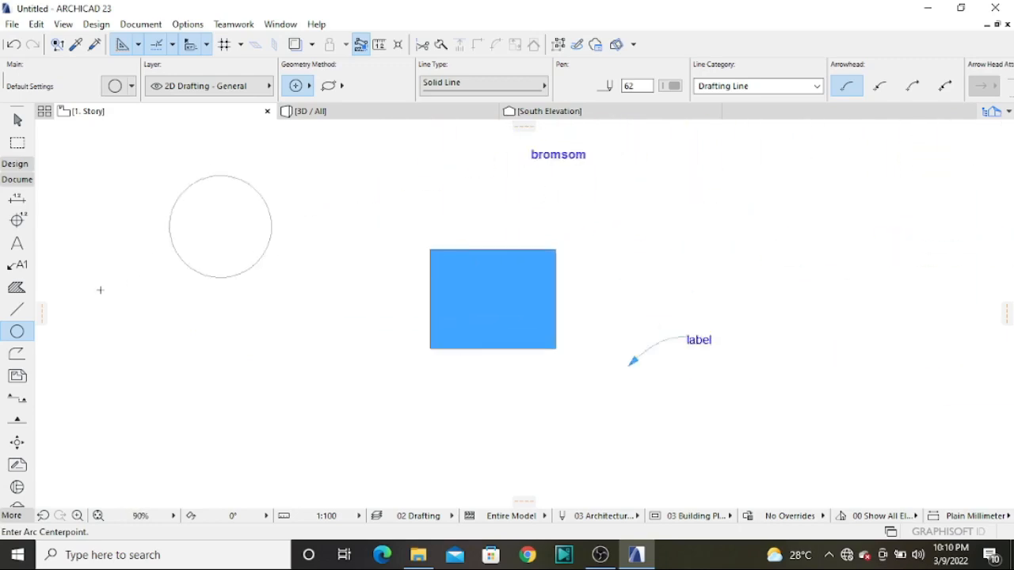
pyautogui.scroll(-2, 99, 290)
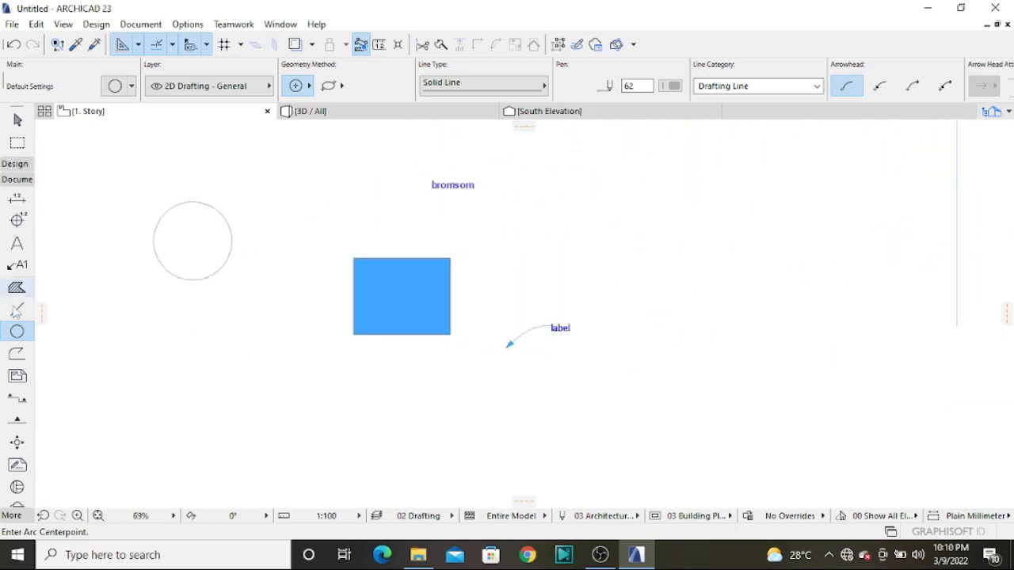
# Review and accept the default settings of the Polyline tool and the Drawing tool
pyautogui.doubleClick(18, 353)
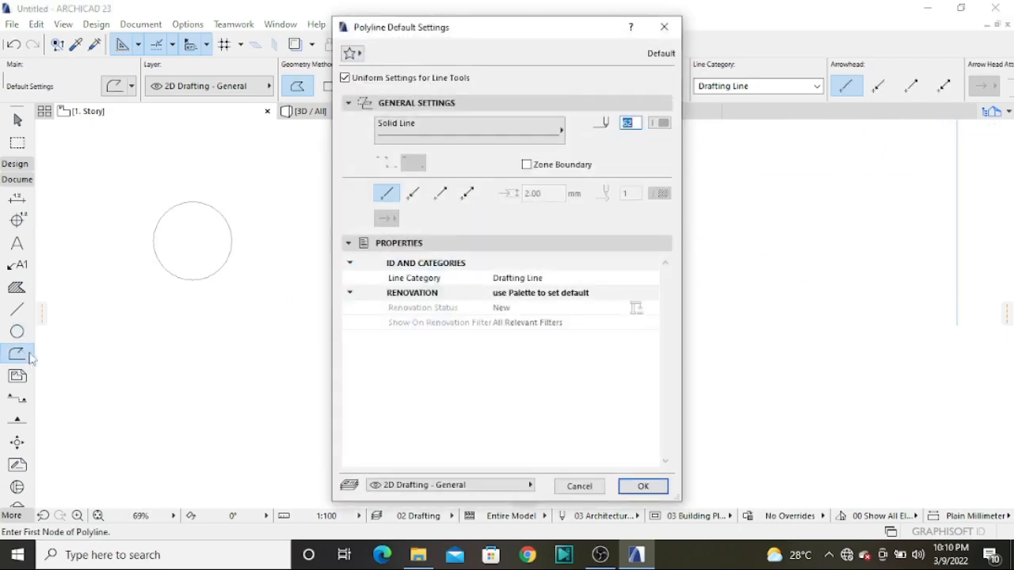
pyautogui.click(626, 488)
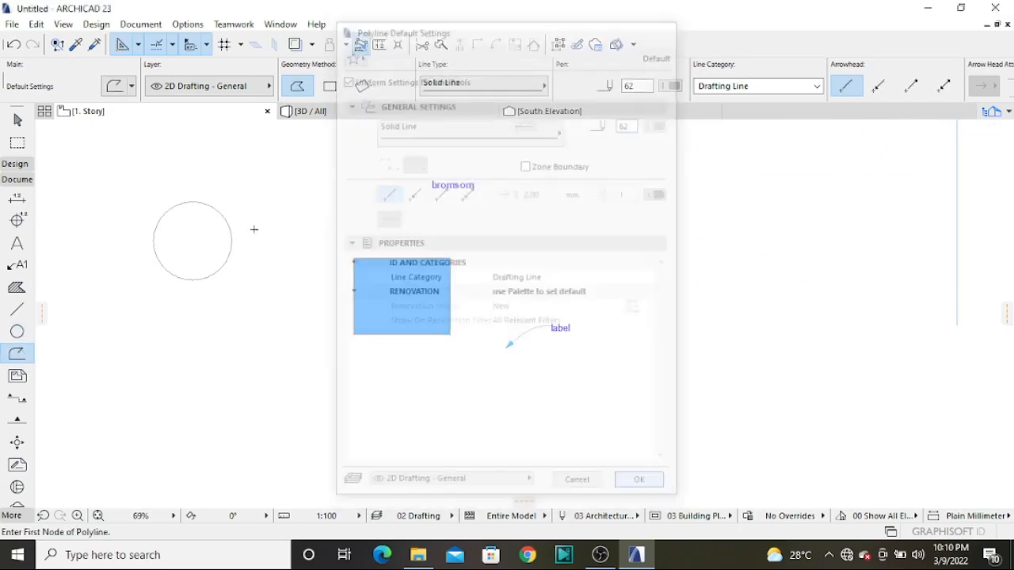
pyautogui.click(17, 377)
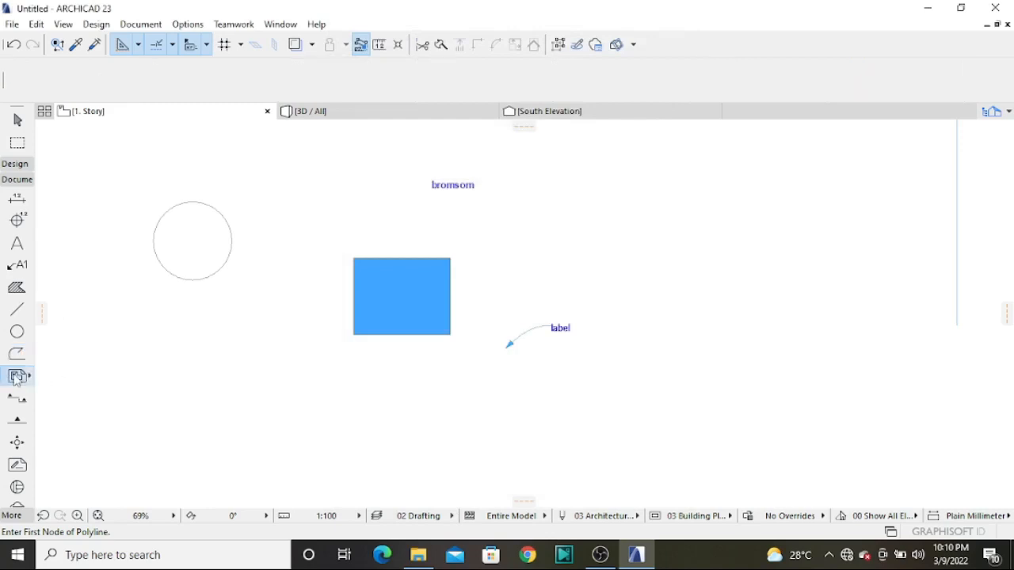
pyautogui.doubleClick(17, 377)
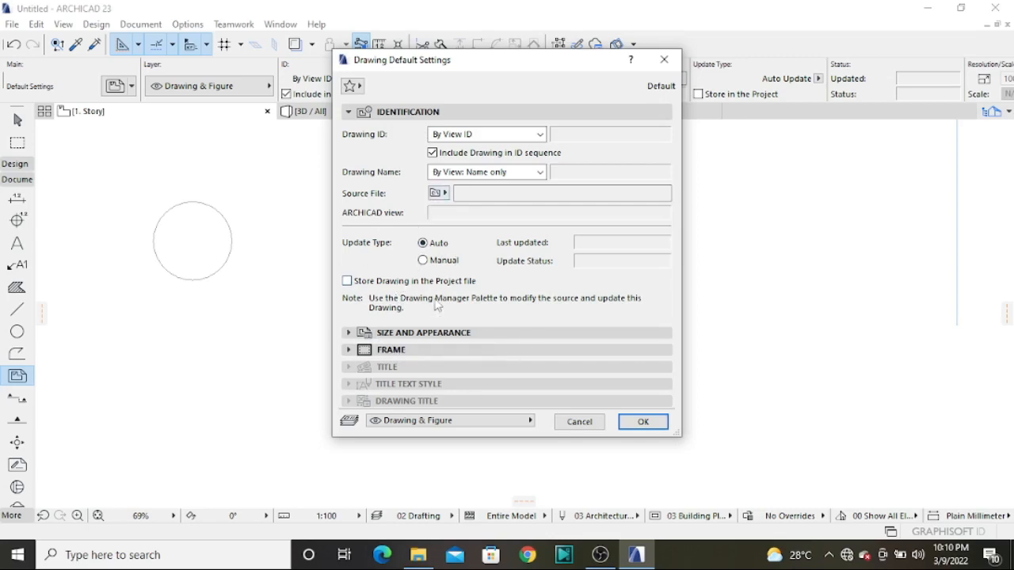
pyautogui.click(643, 422)
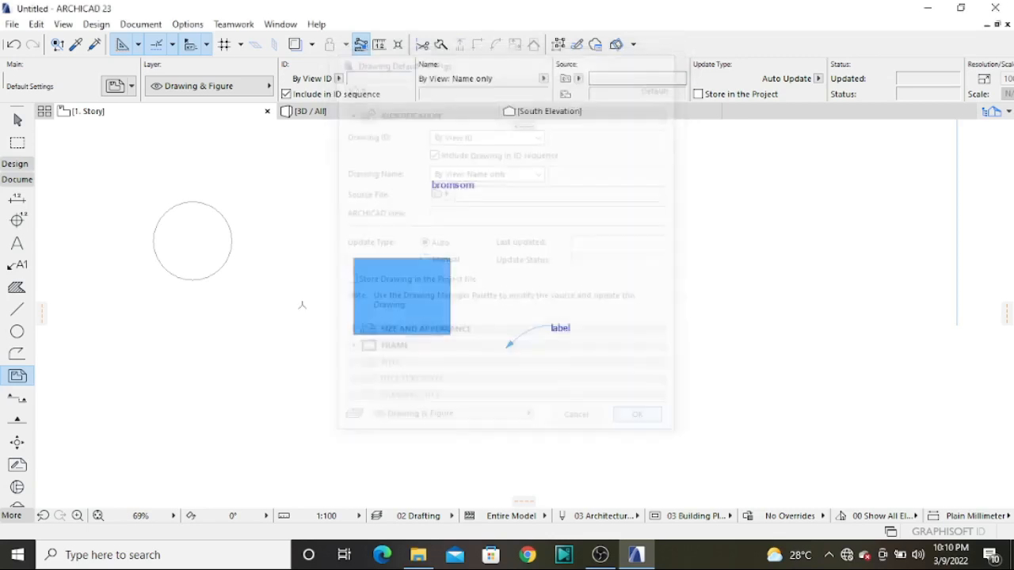
# Accept the Section tool's default settings and draw a horizontal section line through the blue rectangle, looking north
pyautogui.doubleClick(19, 401)
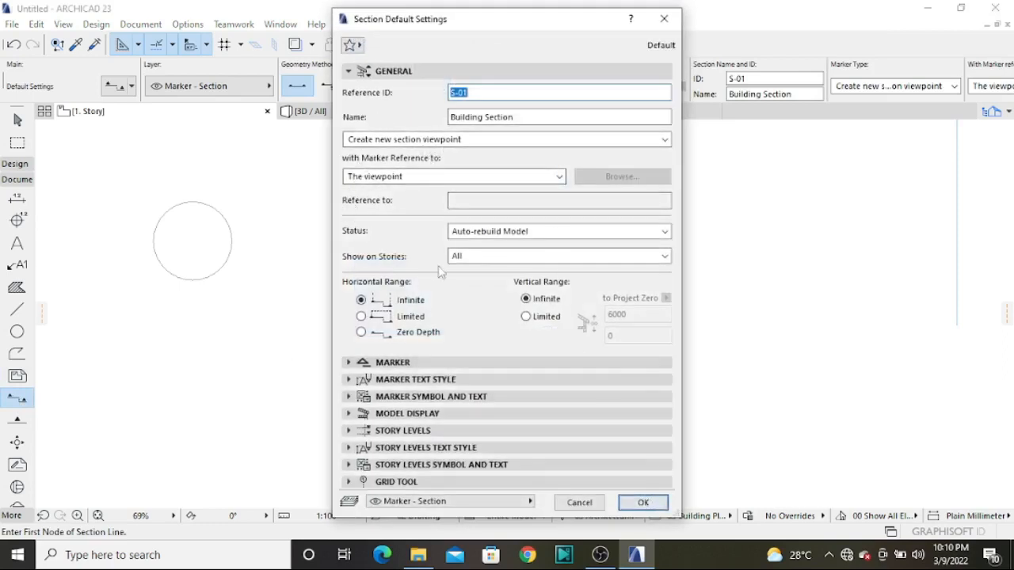
pyautogui.click(642, 503)
pyautogui.click(333, 291)
pyautogui.click(480, 290)
pyautogui.click(479, 273)
pyautogui.scroll(3, 463, 292)
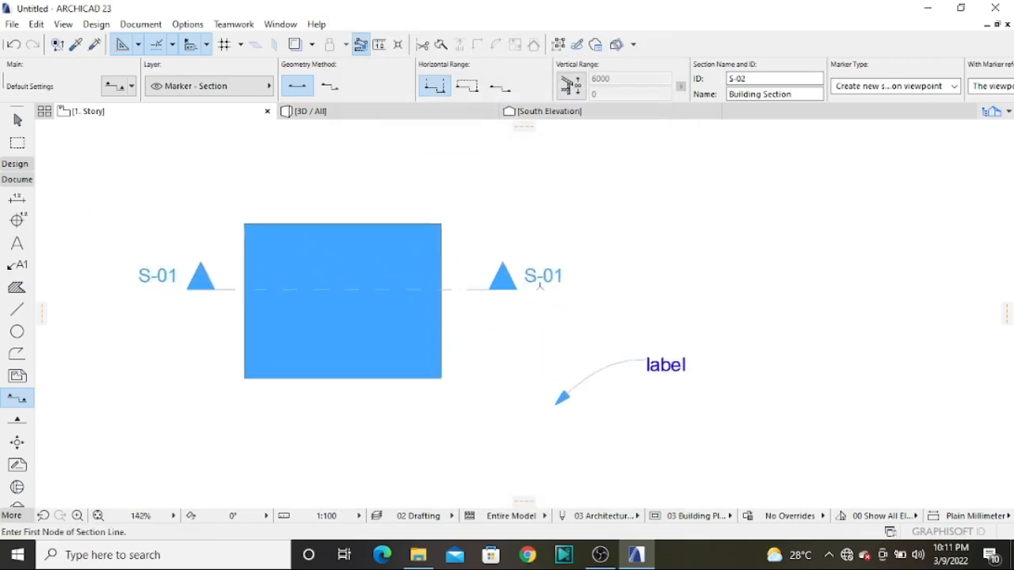
pyautogui.scroll(-3, 191, 264)
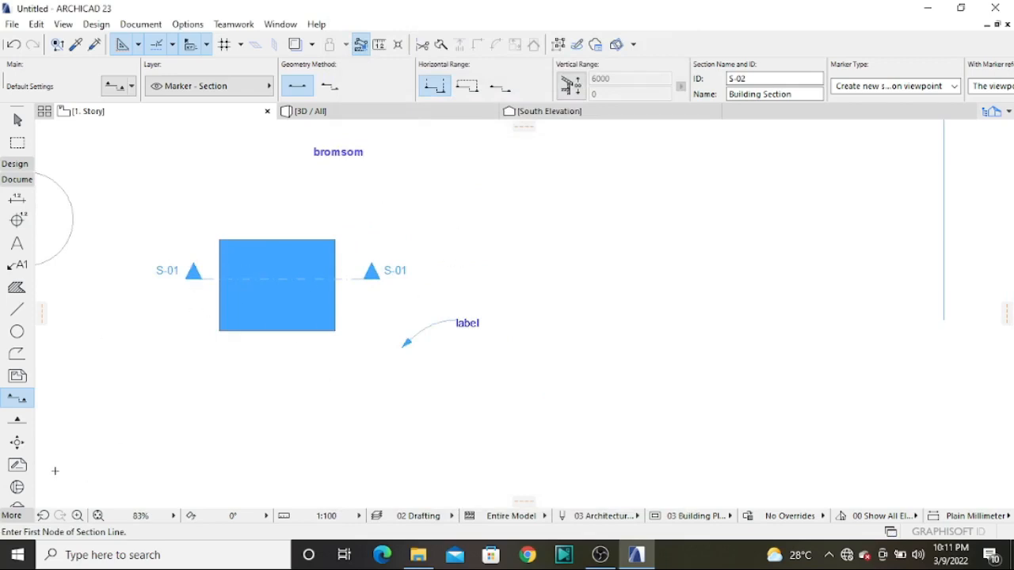
# Accept the Elevation tool's default settings and draw a horizontal elevation line about 15.1 m long south of the car, facing north toward the building
pyautogui.click(18, 422)
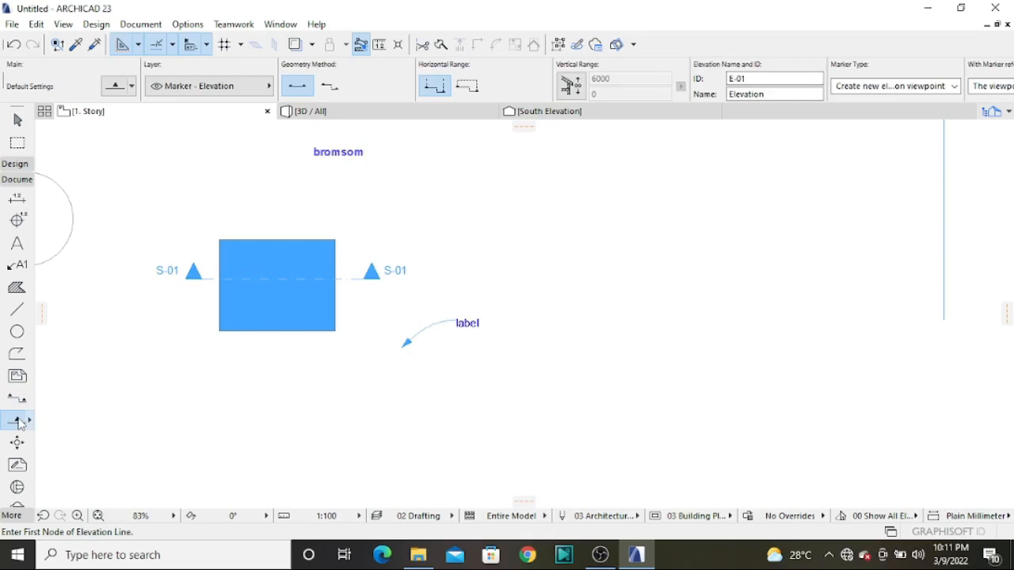
pyautogui.doubleClick(18, 423)
pyautogui.click(647, 462)
pyautogui.scroll(-6, 523, 363)
pyautogui.scroll(6, 656, 230)
pyautogui.scroll(-3, 656, 234)
pyautogui.scroll(6, 626, 288)
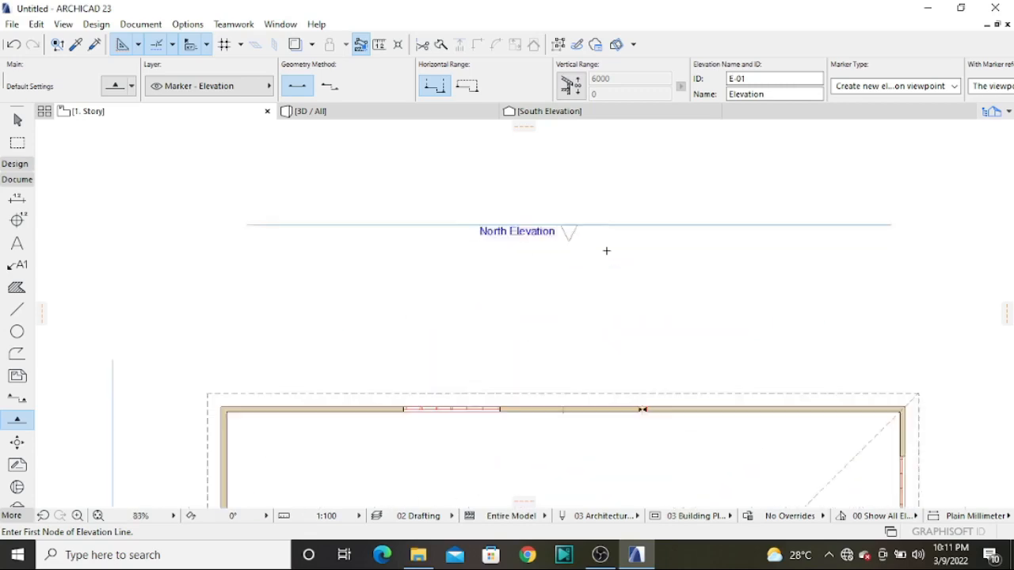
pyautogui.scroll(1, 606, 250)
pyautogui.scroll(-4, 538, 179)
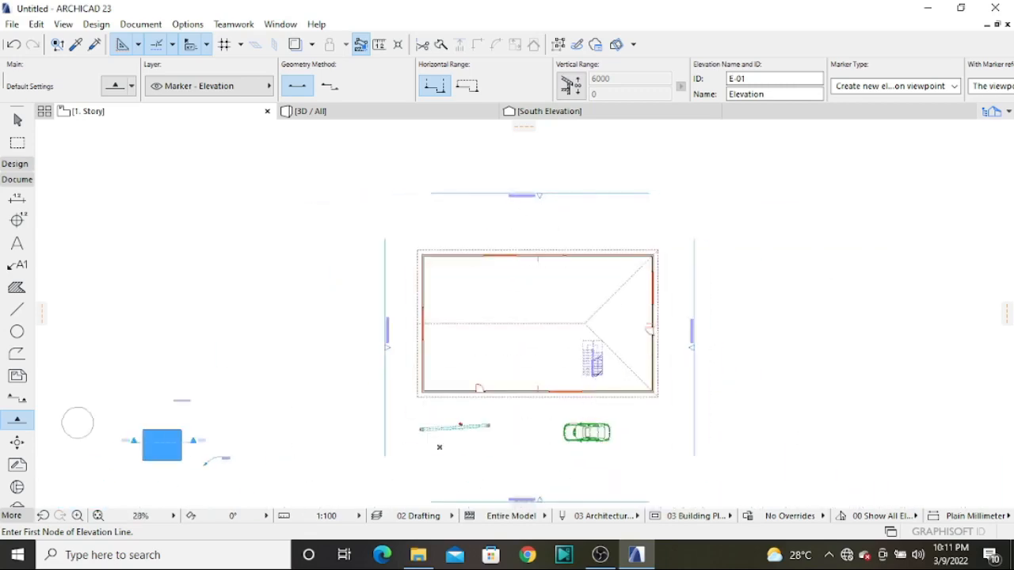
pyautogui.scroll(2, 507, 475)
pyautogui.click(573, 406)
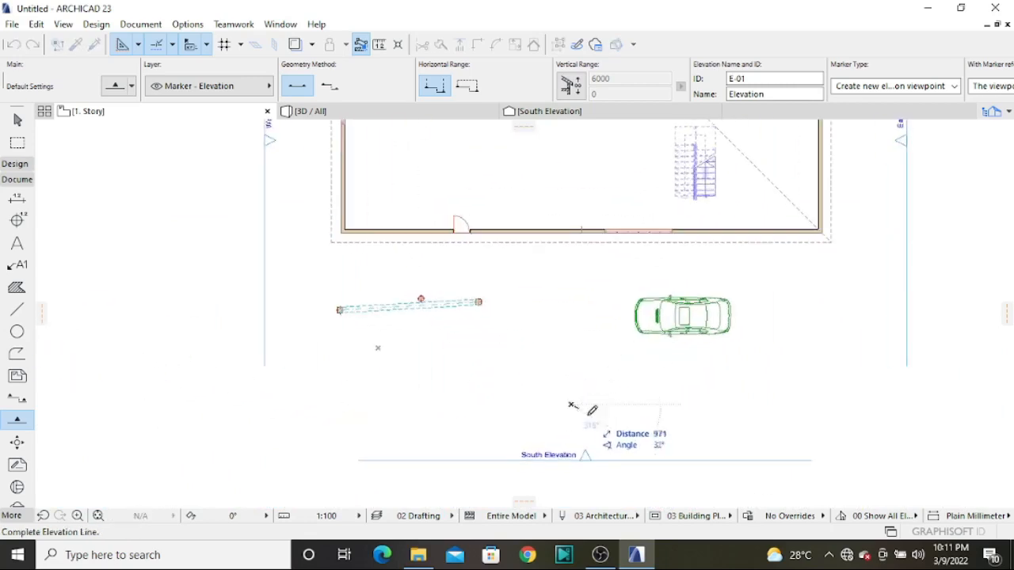
pyautogui.click(860, 403)
pyautogui.click(865, 338)
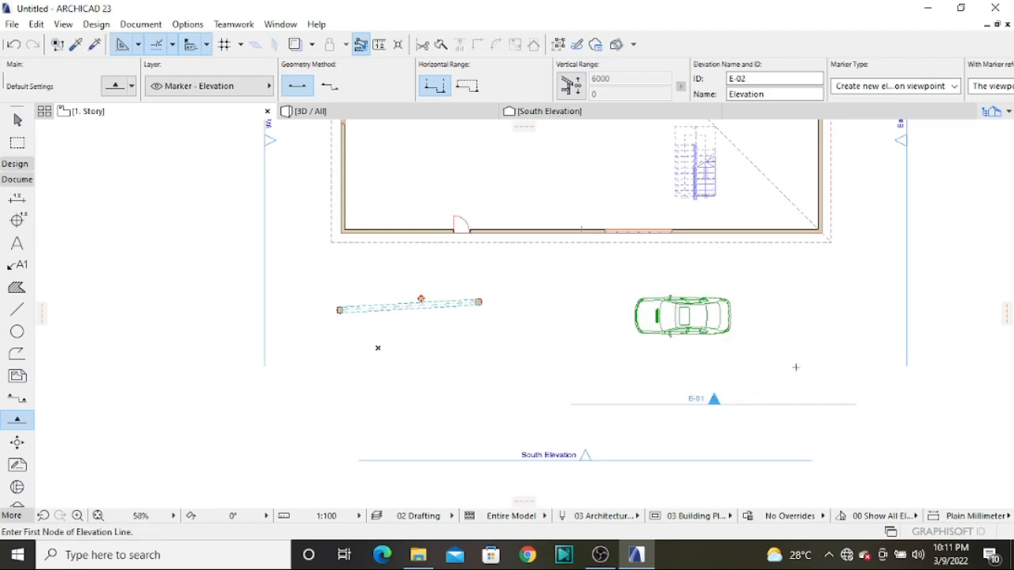
# Draw a vertical elevation line east of the building, outside the East Elevation line, facing west
pyautogui.scroll(2, 727, 403)
pyautogui.scroll(-5, 715, 403)
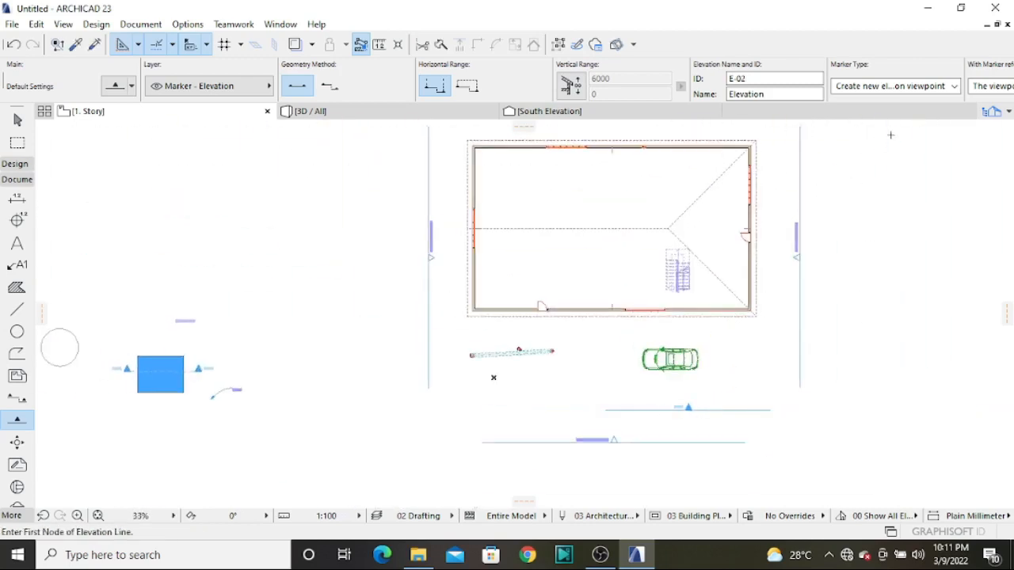
pyautogui.click(815, 183)
pyautogui.click(814, 379)
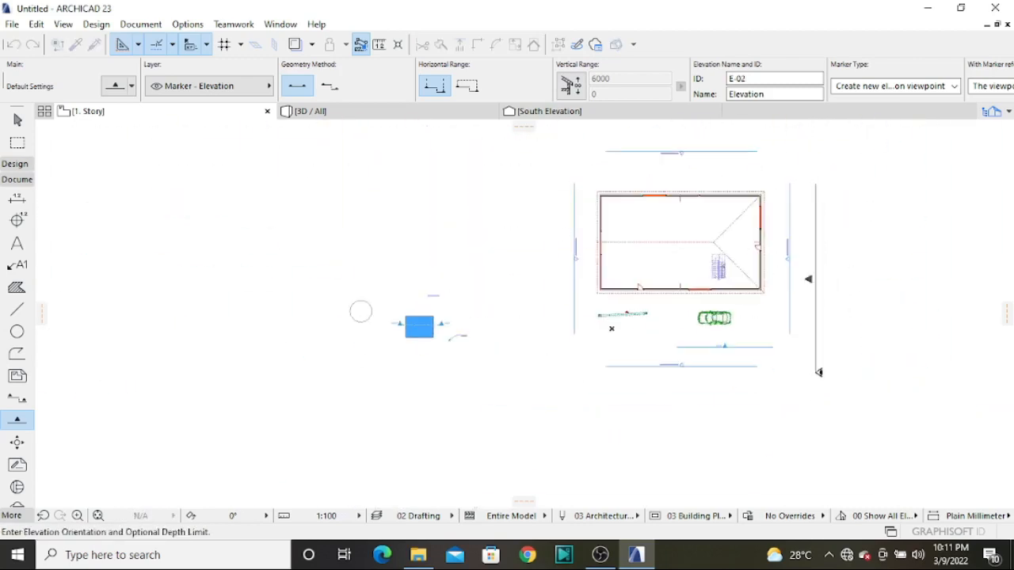
pyautogui.scroll(3, 808, 308)
pyautogui.click(727, 308)
pyautogui.scroll(3, 792, 293)
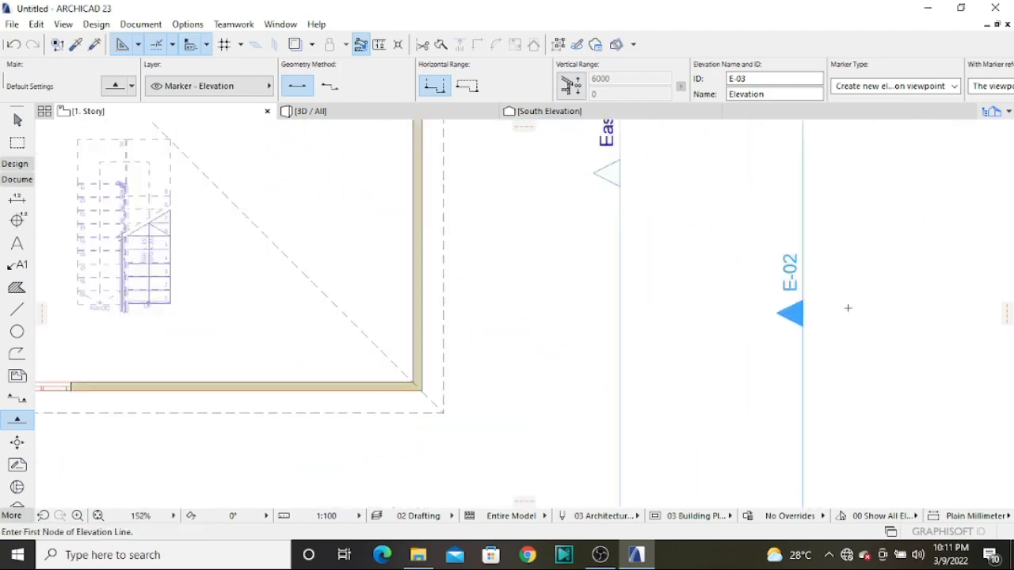
pyautogui.scroll(-3, 786, 332)
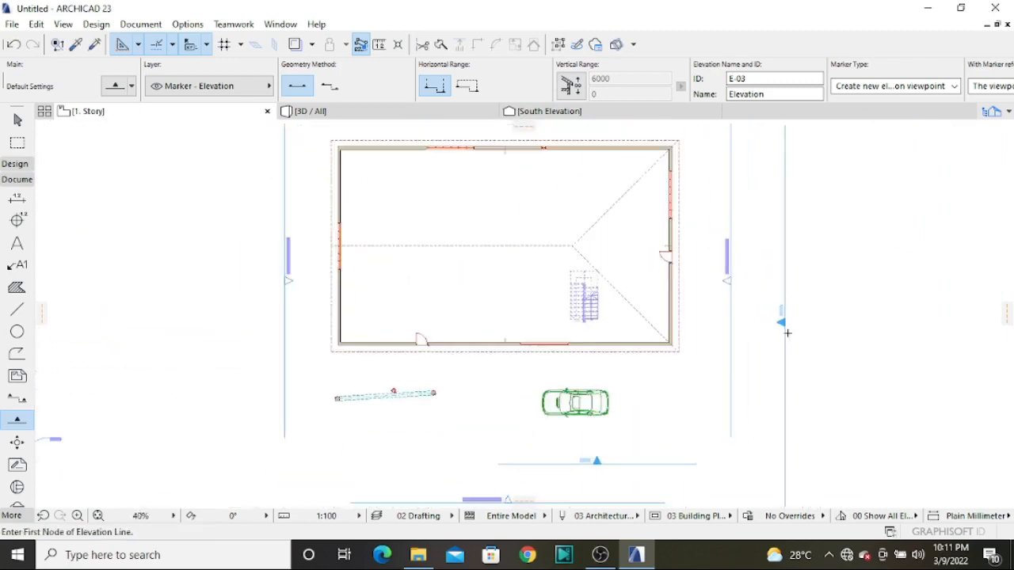
# Review and accept the default settings of the Interior Elevation tool and the Worksheet tool
pyautogui.click(19, 442)
pyautogui.doubleClick(18, 443)
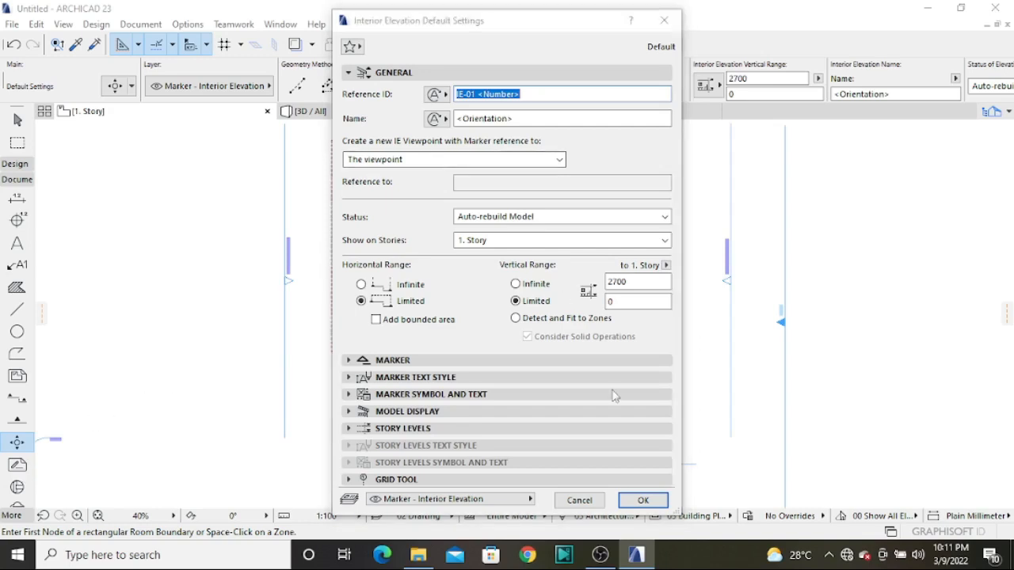
pyautogui.click(643, 499)
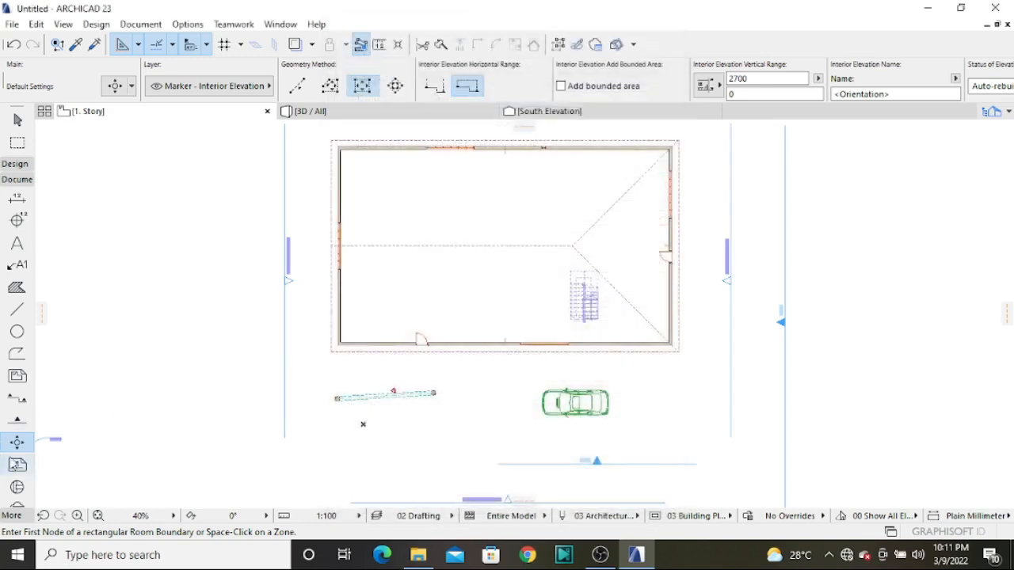
pyautogui.click(18, 466)
pyautogui.doubleClick(18, 466)
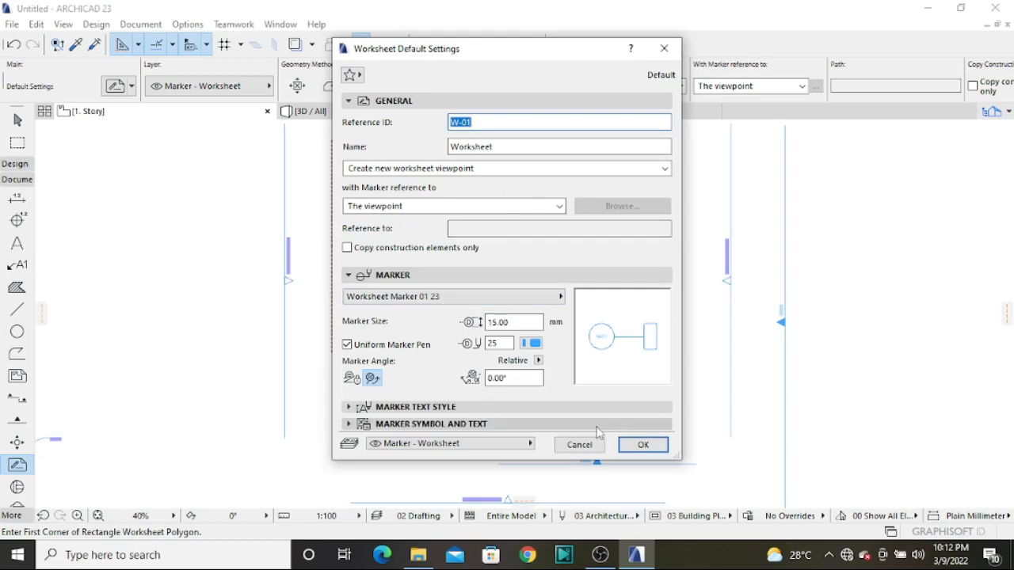
pyautogui.click(638, 446)
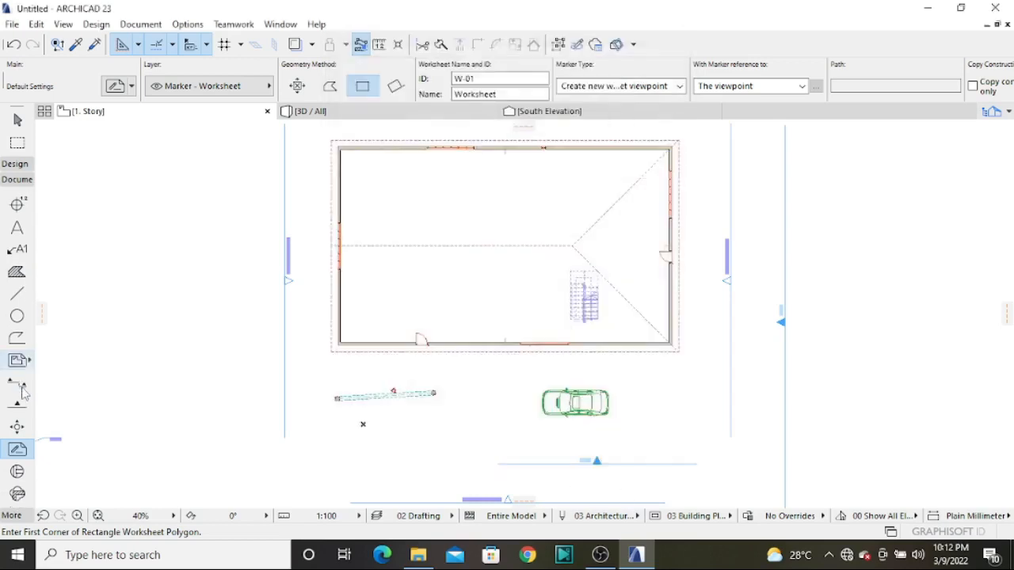
# Review and accept the Detail tool's default settings, and inspect the Change tool's defaults without altering them
pyautogui.doubleClick(17, 471)
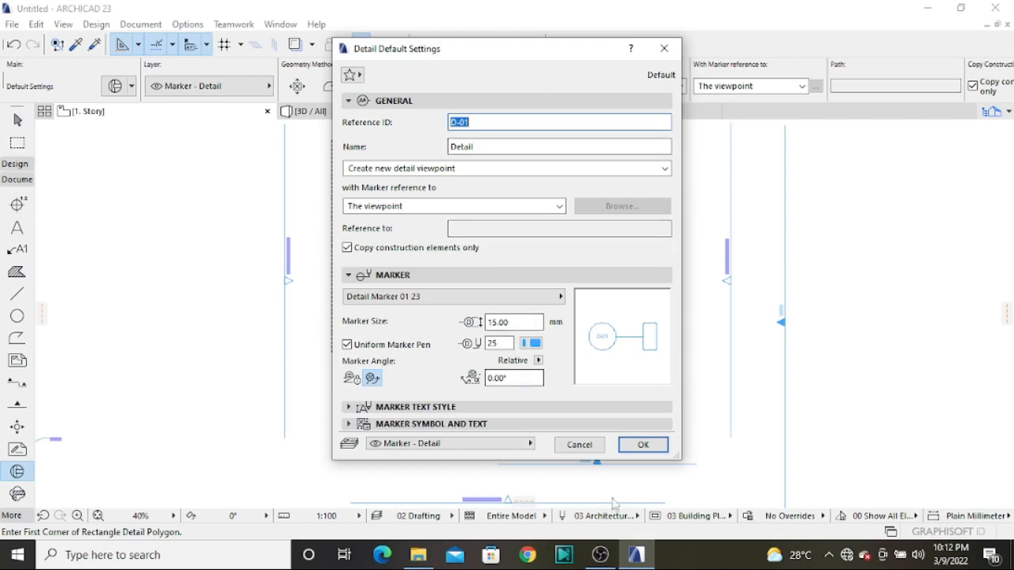
pyautogui.click(643, 446)
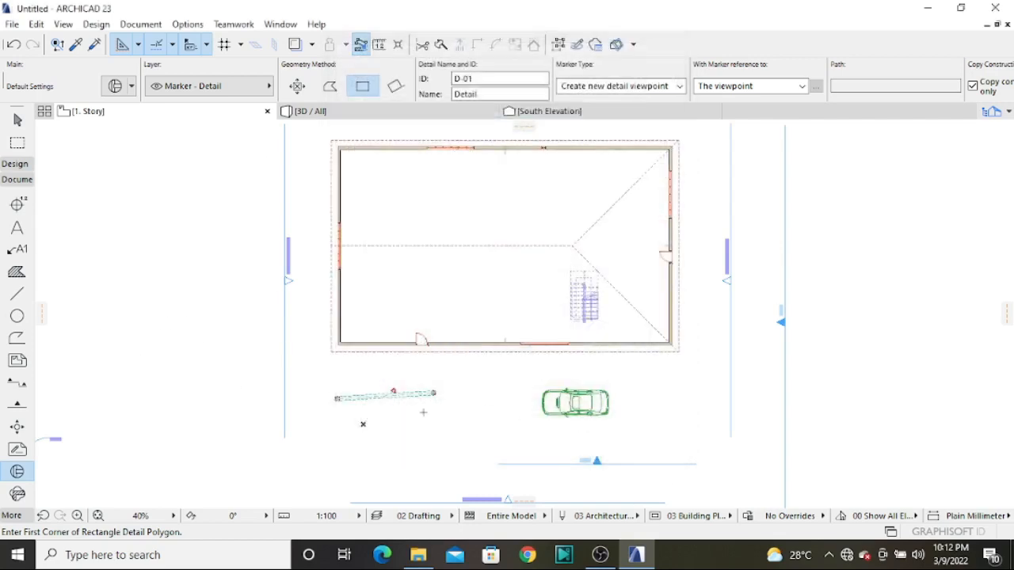
pyautogui.doubleClick(16, 495)
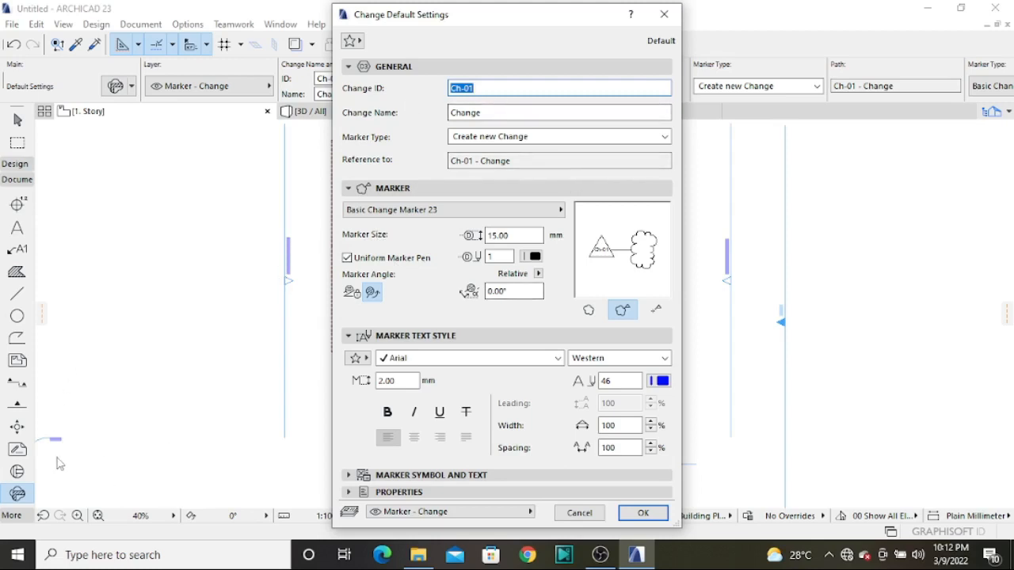
pyautogui.click(662, 16)
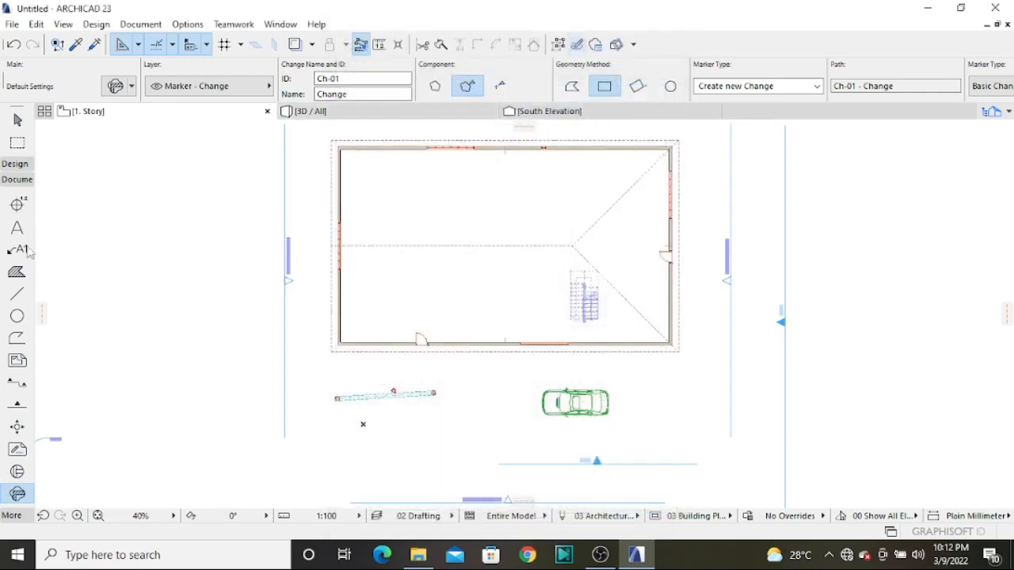
# Accept the Grid Element tool's default settings and draw a vertical grid line across the western part of the building
pyautogui.click(13, 195)
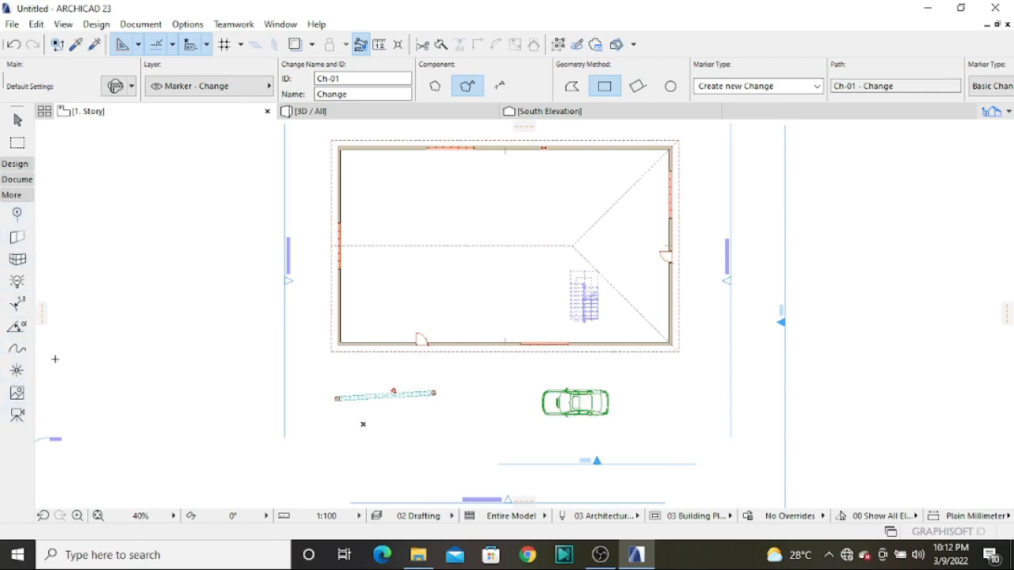
pyautogui.click(18, 216)
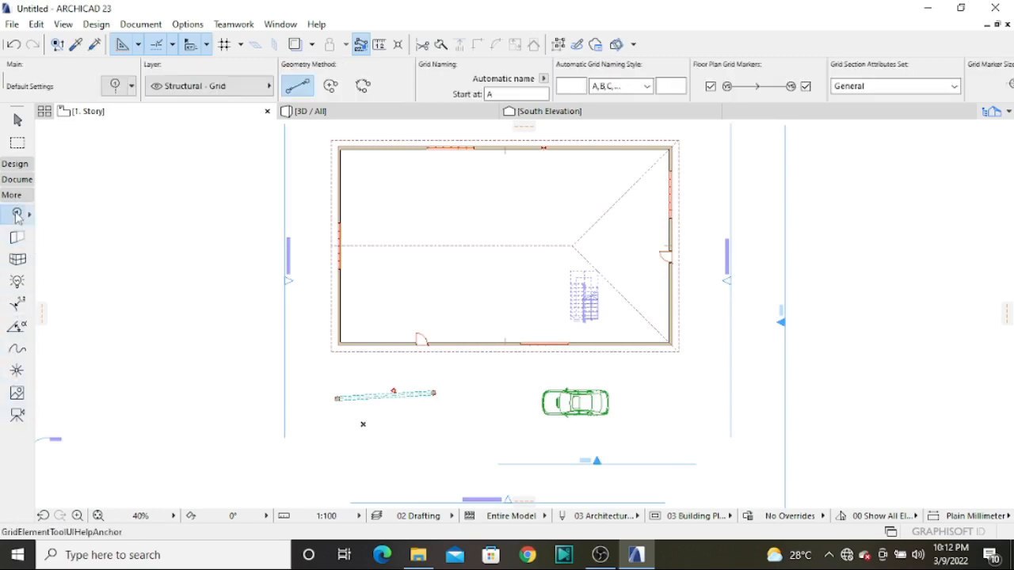
pyautogui.hotkey('ctrl', 't')
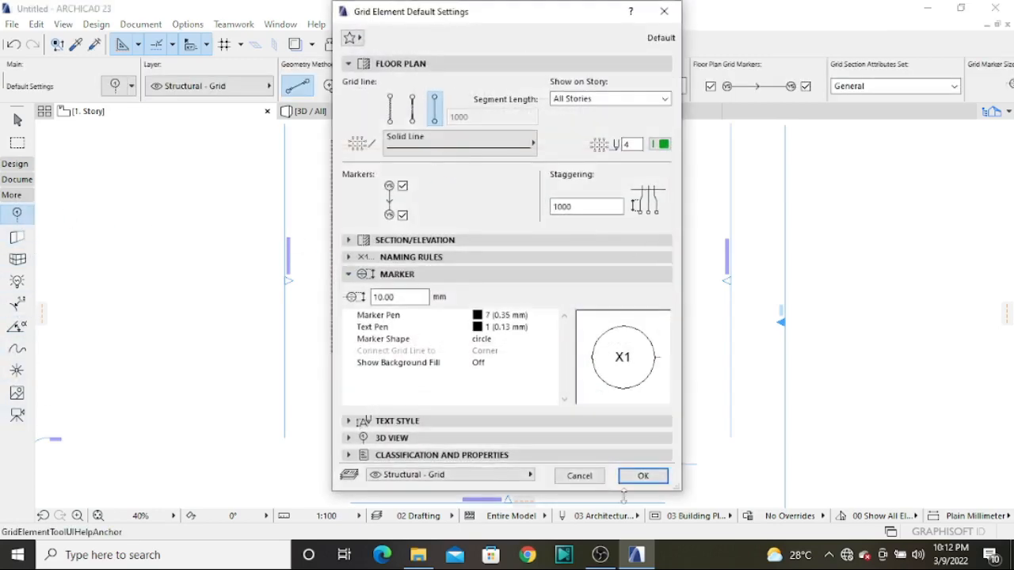
pyautogui.click(641, 476)
pyautogui.scroll(-2, 507, 380)
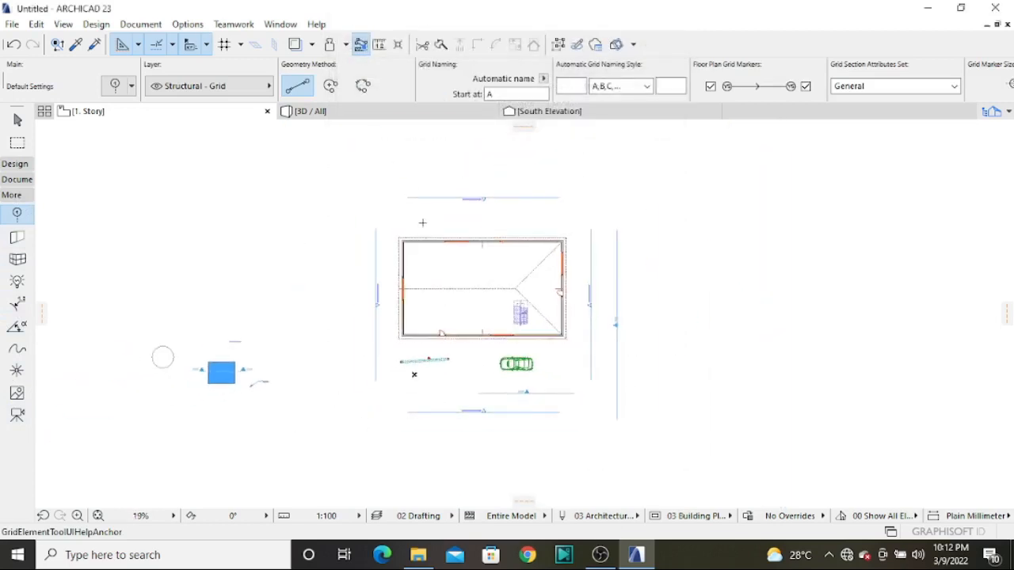
pyautogui.click(422, 222)
pyautogui.click(422, 400)
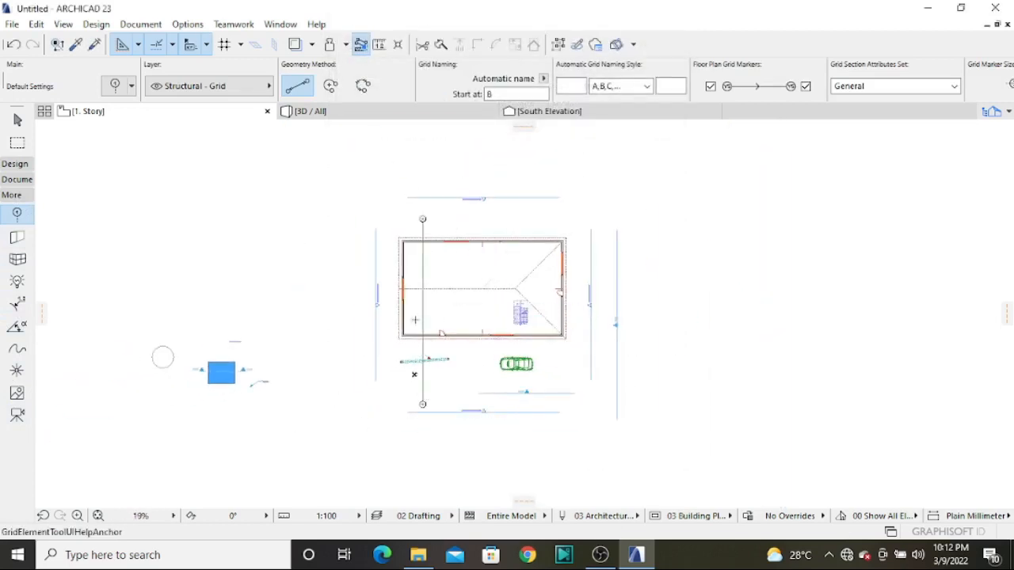
pyautogui.scroll(2, 432, 254)
pyautogui.scroll(3, 440, 199)
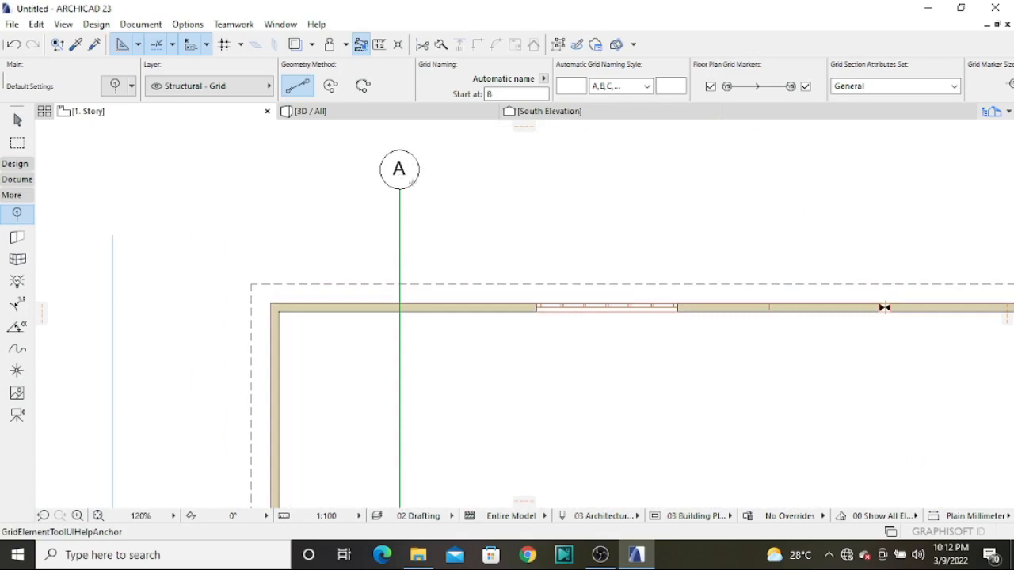
pyautogui.press('Escape')
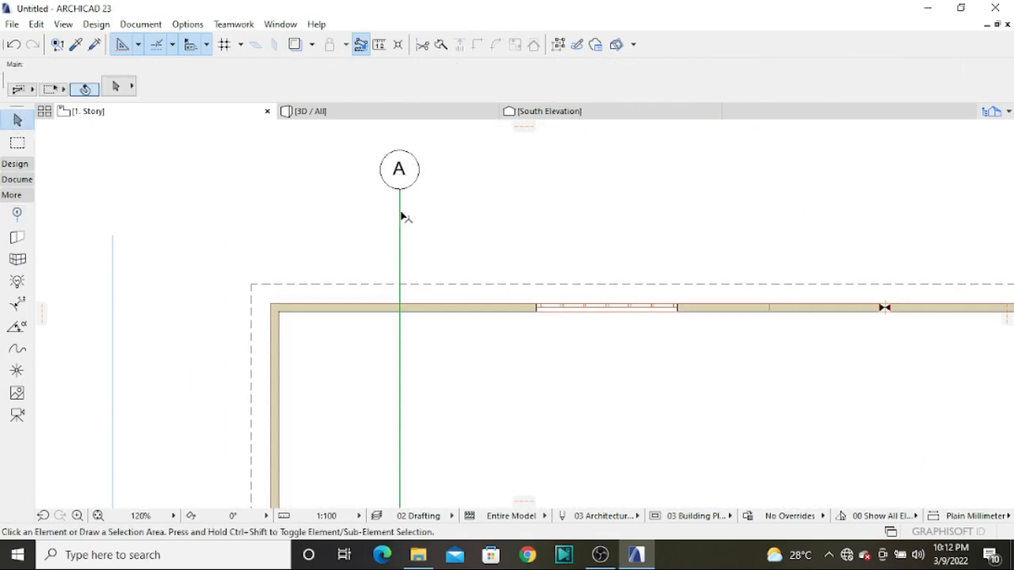
# Give the vertical grid line the custom name 3 and deselect it
pyautogui.click(400, 215)
pyautogui.click(543, 79)
pyautogui.moveTo(599, 556)
pyautogui.write('3')
pyautogui.click(551, 250)
pyautogui.scroll(-6, 493, 208)
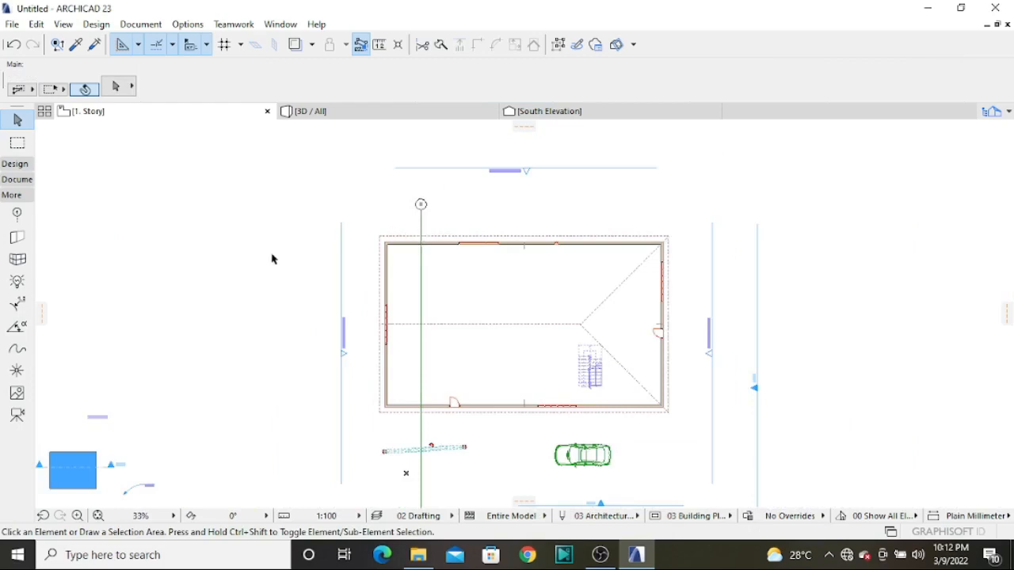
# Move the grid line's north marker slightly closer to the building and deselect the grid line
pyautogui.scroll(3, 408, 221)
pyautogui.click(417, 206)
pyautogui.scroll(3, 416, 218)
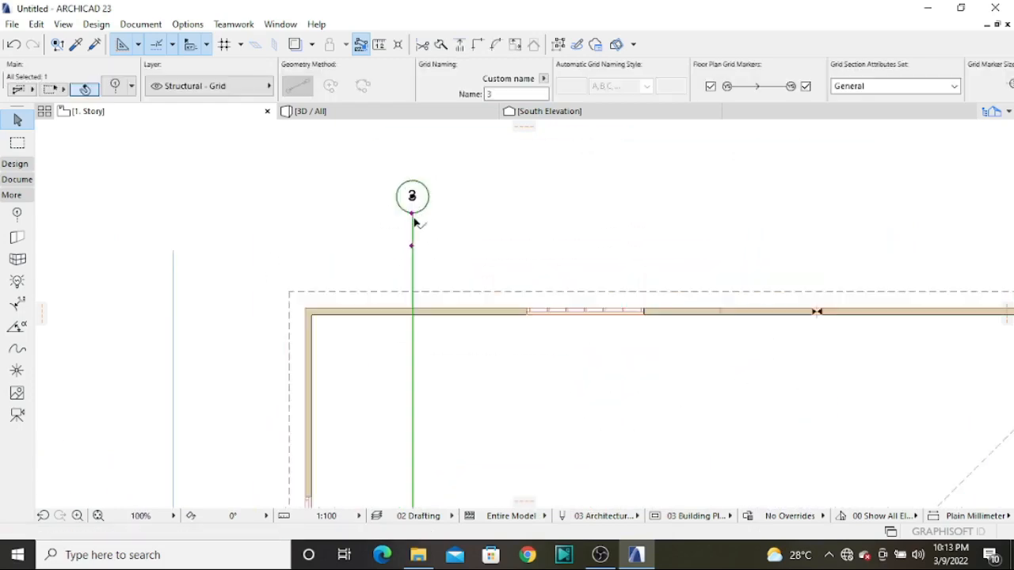
pyautogui.click(412, 214)
pyautogui.click(413, 232)
pyautogui.click(546, 225)
pyautogui.scroll(-4, 566, 226)
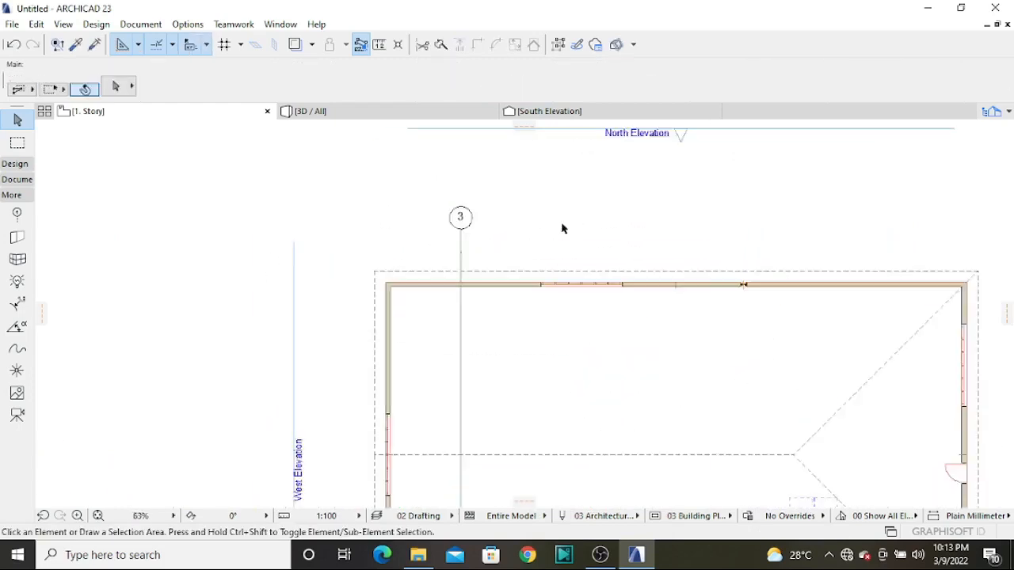
# Review and accept the default settings of the Wall End and Corner Window tools
pyautogui.doubleClick(17, 238)
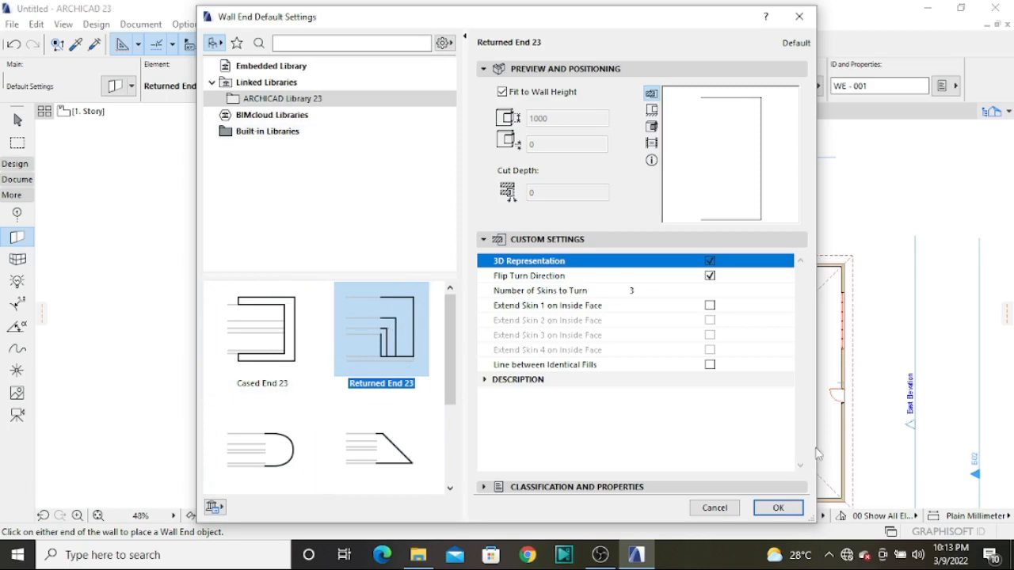
pyautogui.click(783, 507)
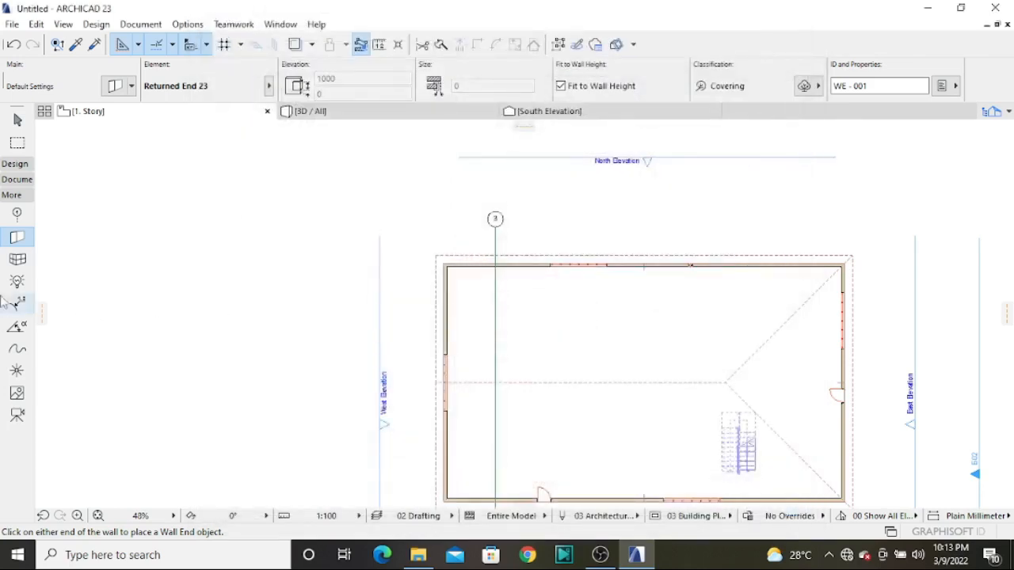
pyautogui.click(17, 260)
pyautogui.doubleClick(13, 269)
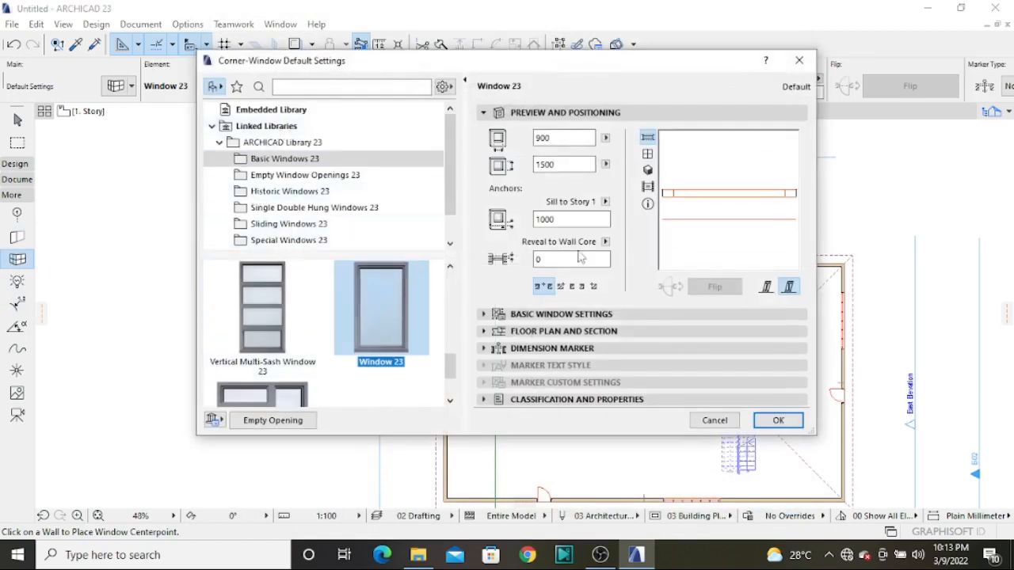
pyautogui.click(788, 419)
# Inspect the Lamp tool's default settings and accept them with General Light 23 selected
pyautogui.click(17, 282)
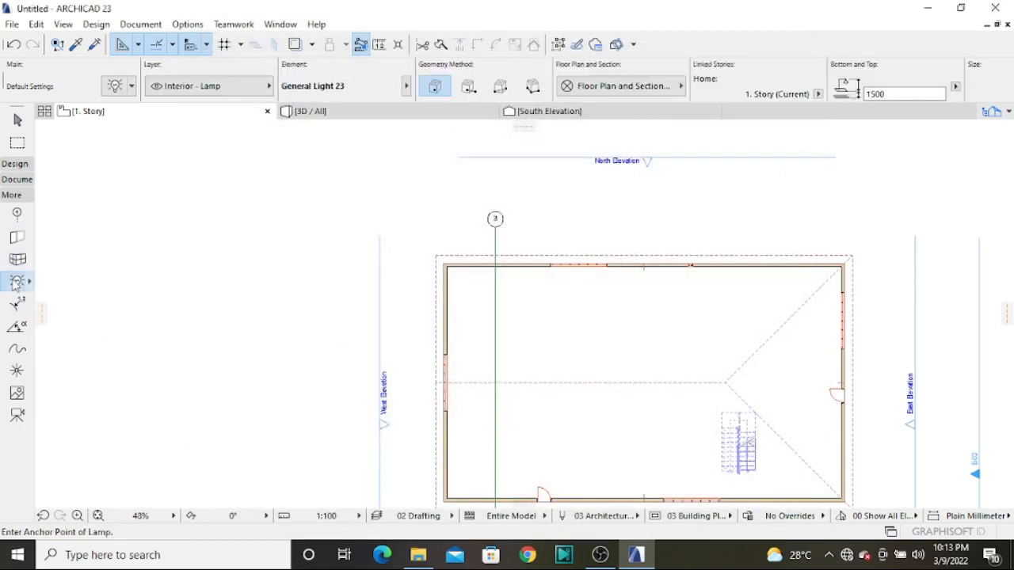
pyautogui.doubleClick(17, 282)
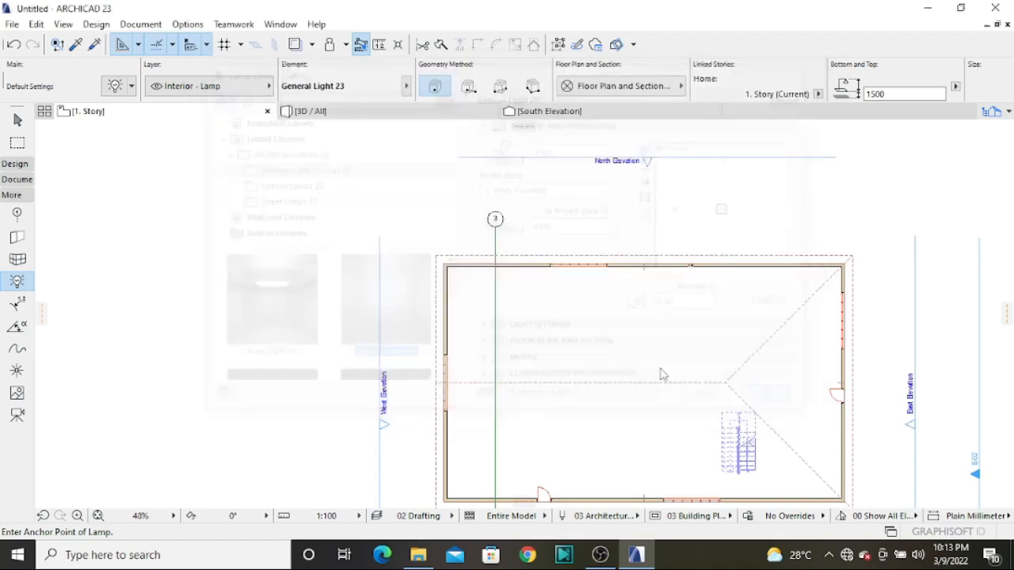
pyautogui.click(778, 400)
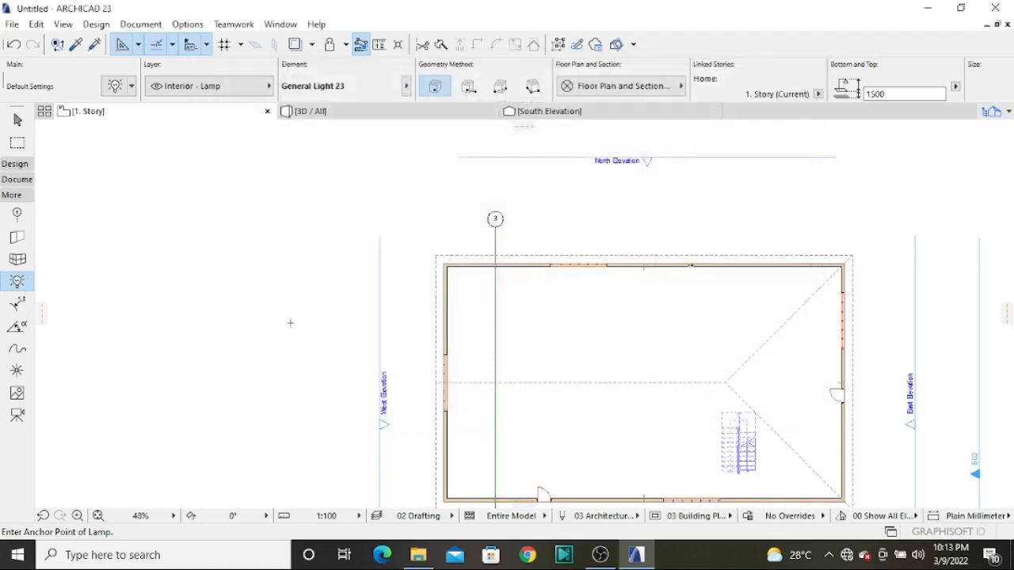
# Activate the Radial Dimension tool to view its options, and review and accept the Spline tool's default settings
pyautogui.click(17, 307)
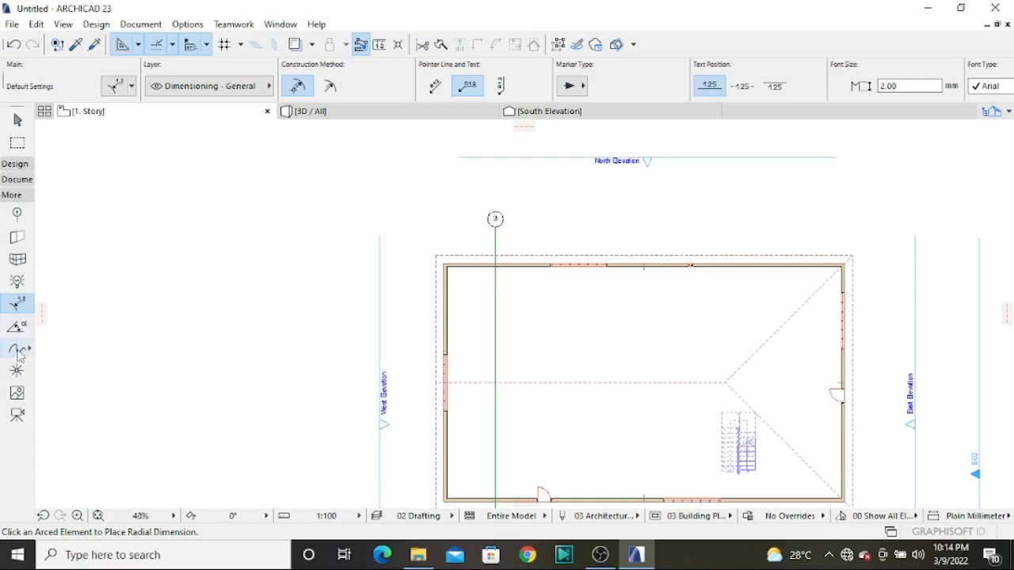
pyautogui.doubleClick(18, 351)
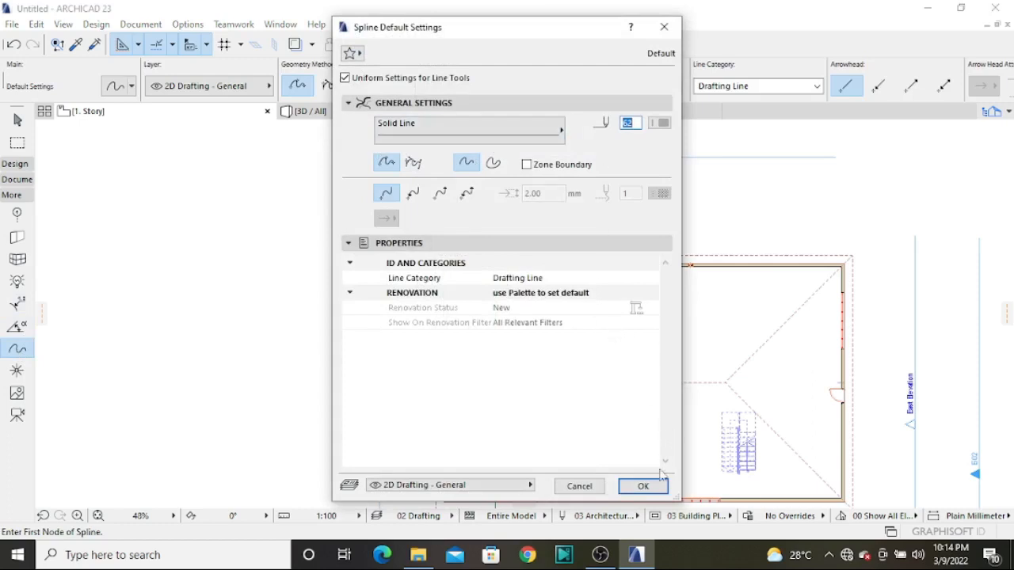
pyautogui.click(643, 487)
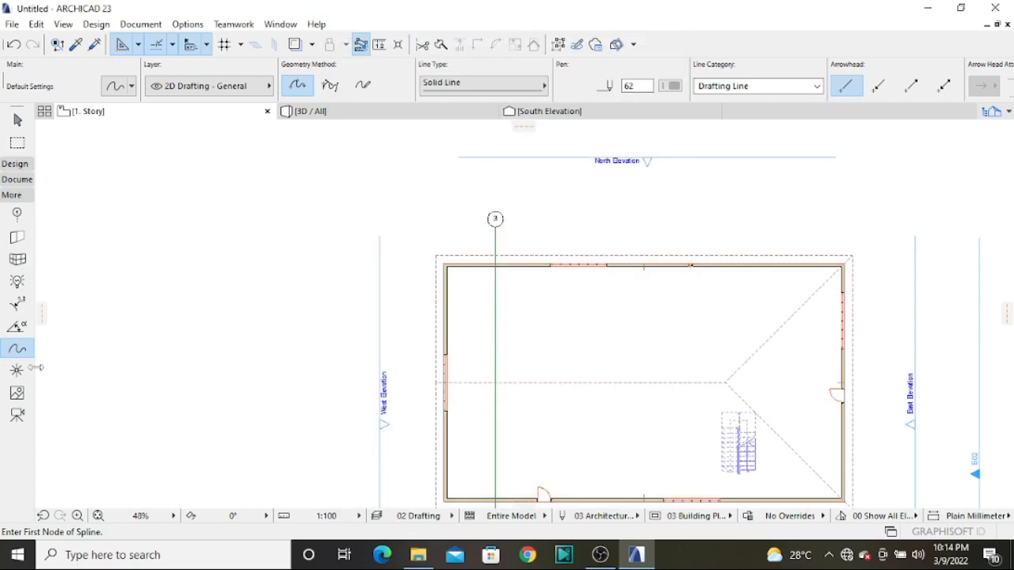
# Inspect the default settings of the Hotspot, Figure and Camera tools without changing them
pyautogui.doubleClick(17, 370)
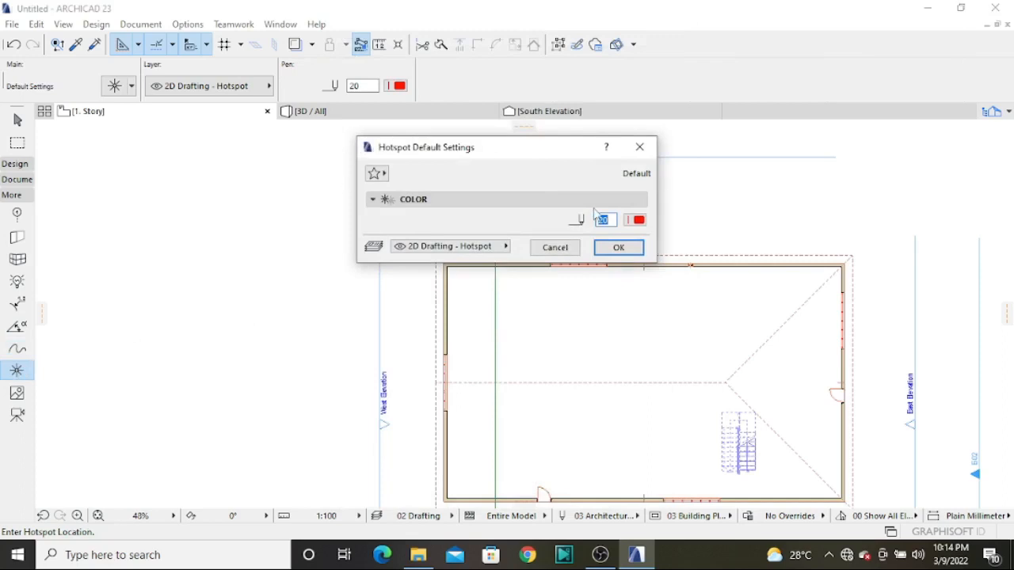
pyautogui.click(630, 151)
pyautogui.doubleClick(18, 393)
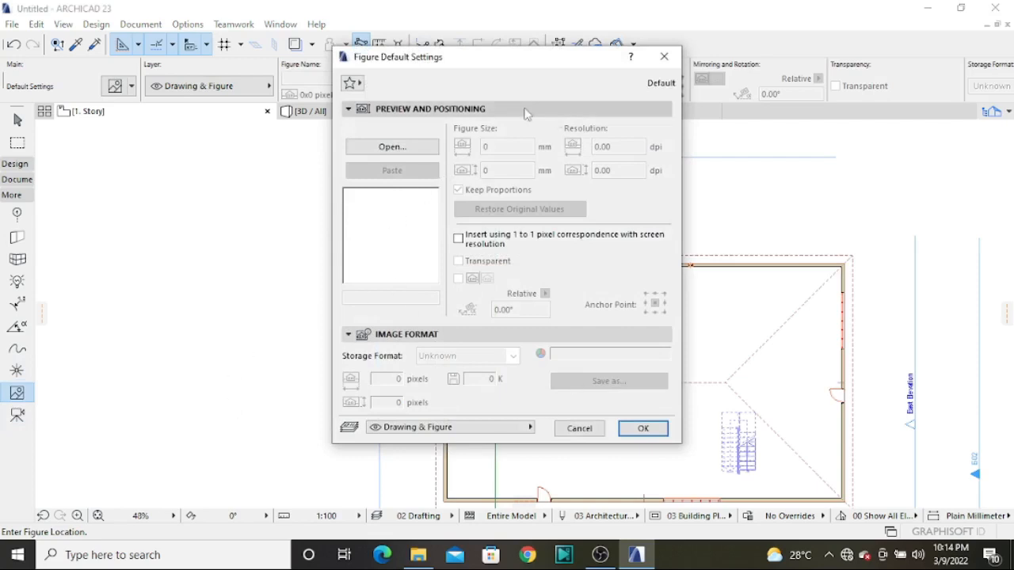
pyautogui.click(643, 427)
pyautogui.doubleClick(18, 415)
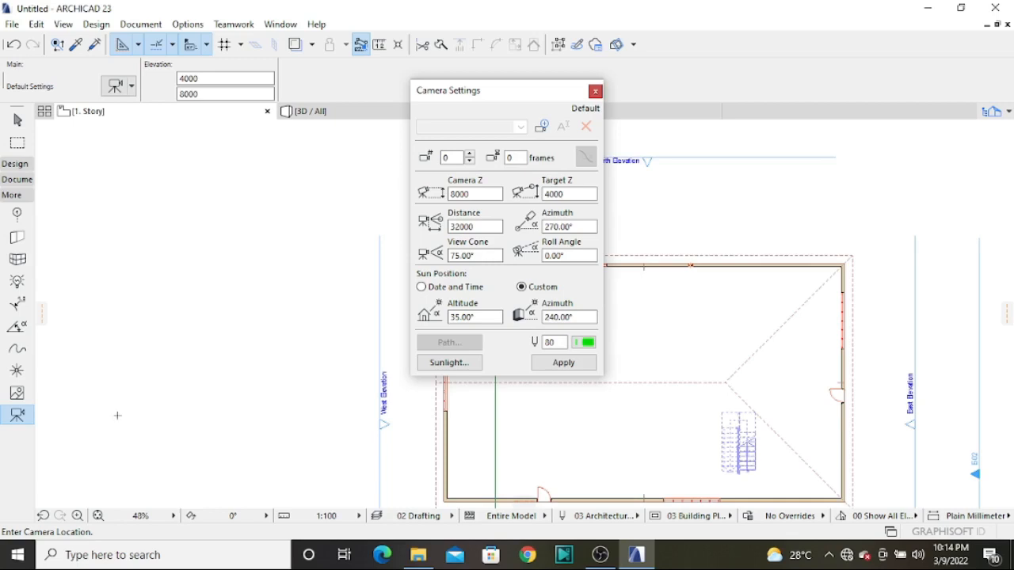
pyautogui.click(596, 91)
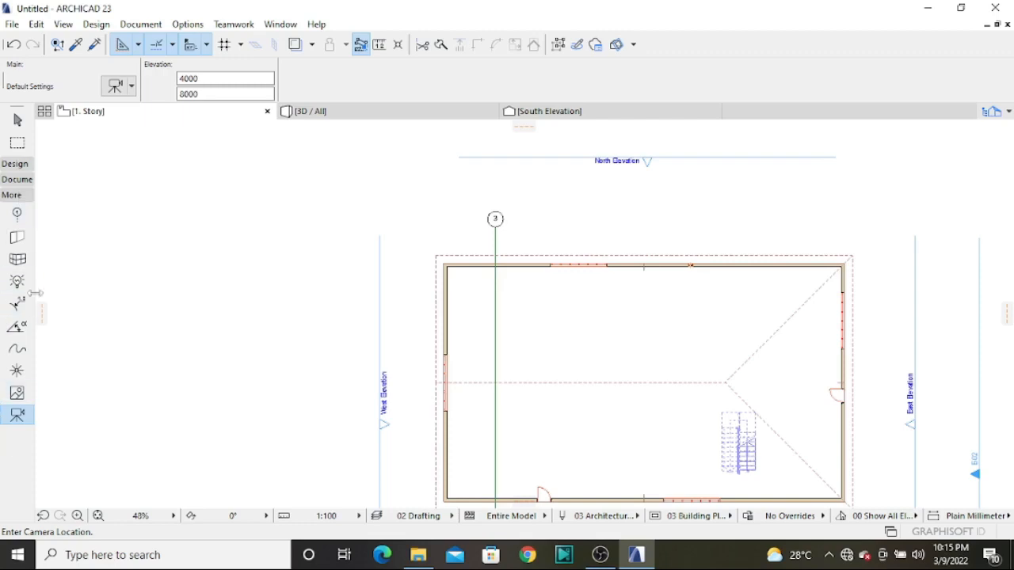
# Activate the Wall tool from the design tools and examine its default options
pyautogui.click(10, 164)
pyautogui.click(13, 184)
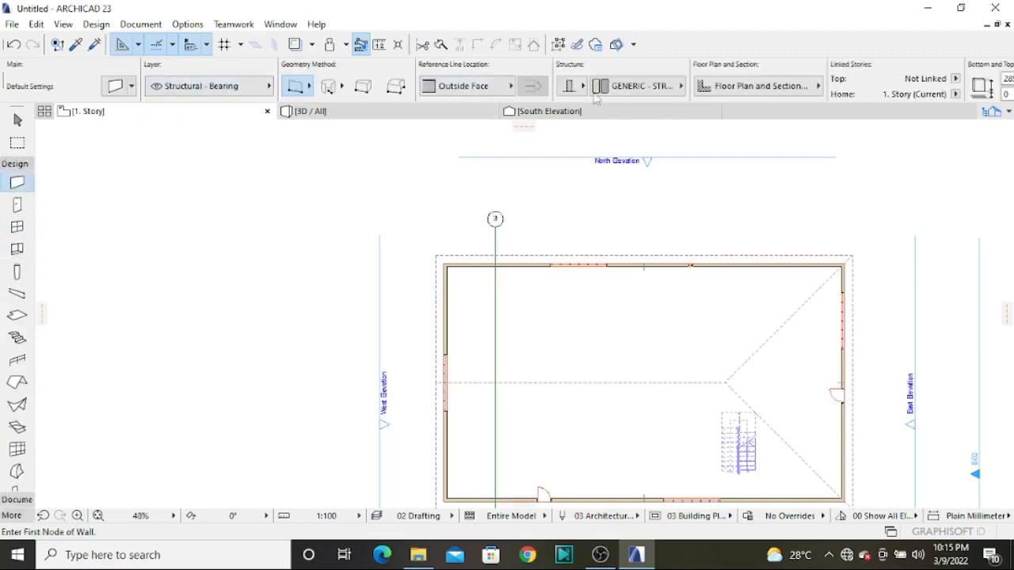
pyautogui.scroll(-3, 650, 82)
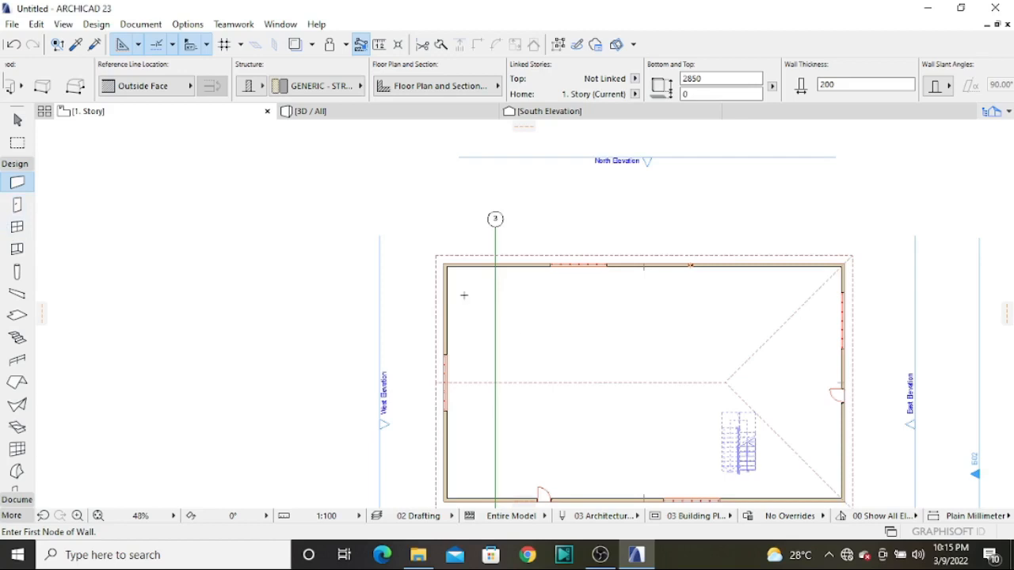
# Select the building's north wall on the floor plan and review its selection settings without changing them
pyautogui.click(17, 120)
pyautogui.scroll(5, 491, 277)
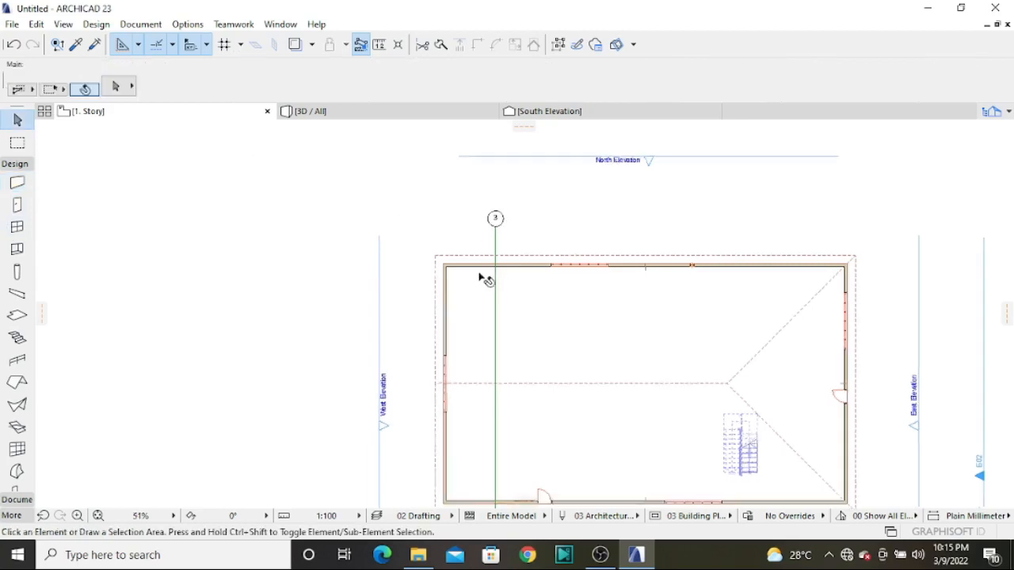
pyautogui.click(572, 261)
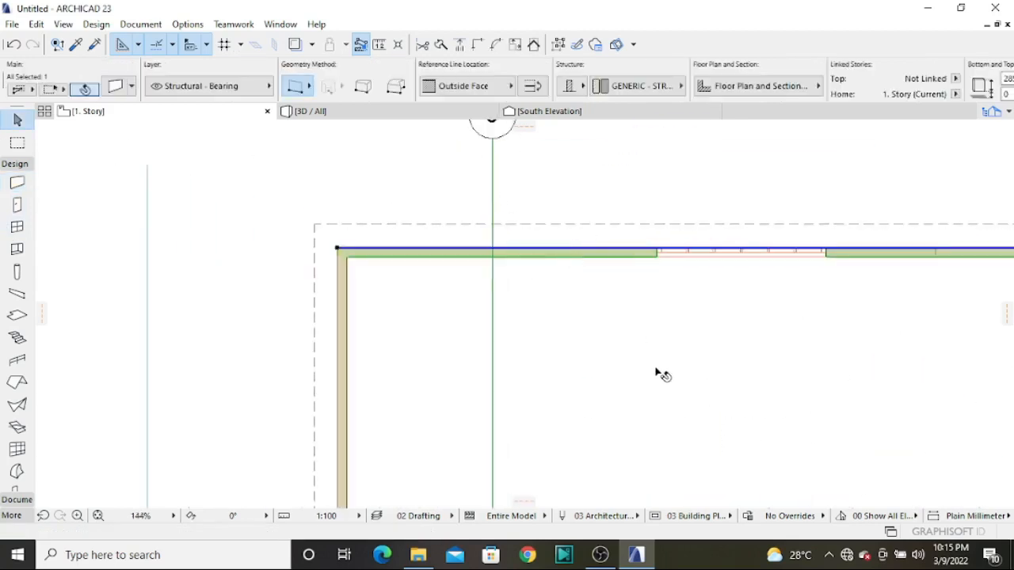
pyautogui.scroll(-2, 424, 301)
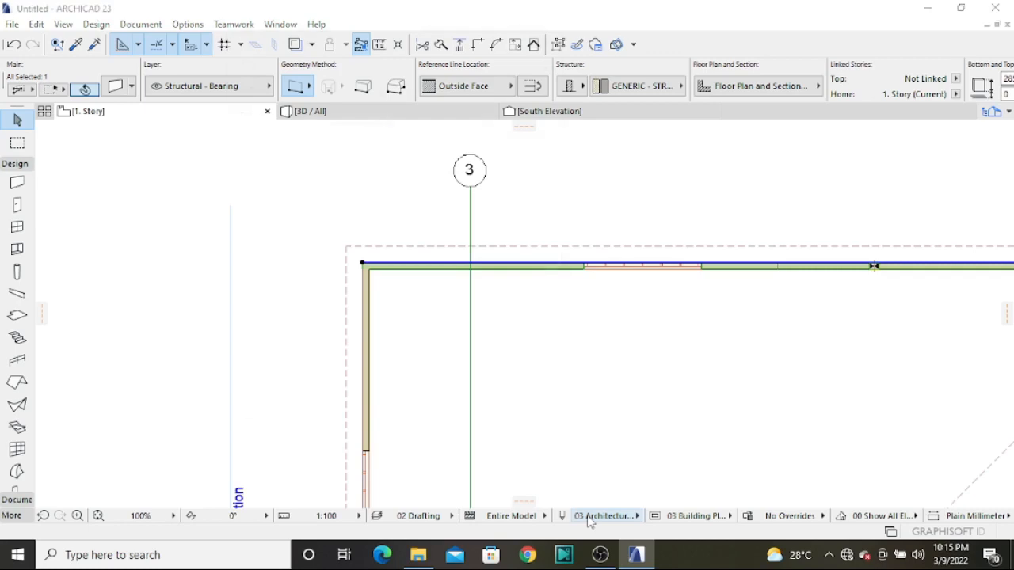
pyautogui.hotkey('ctrl', 't')
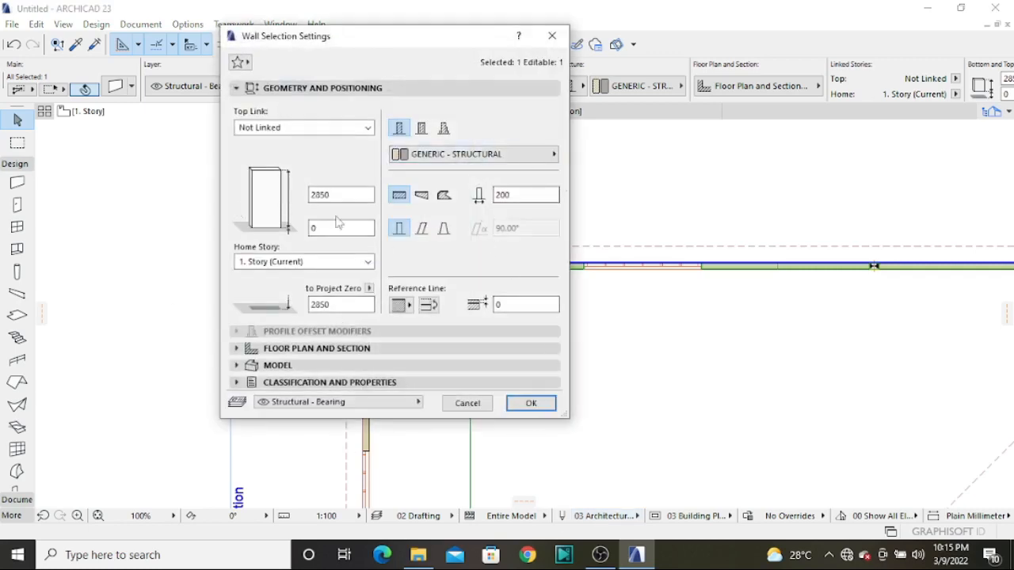
pyautogui.click(531, 403)
pyautogui.scroll(-1, 777, 181)
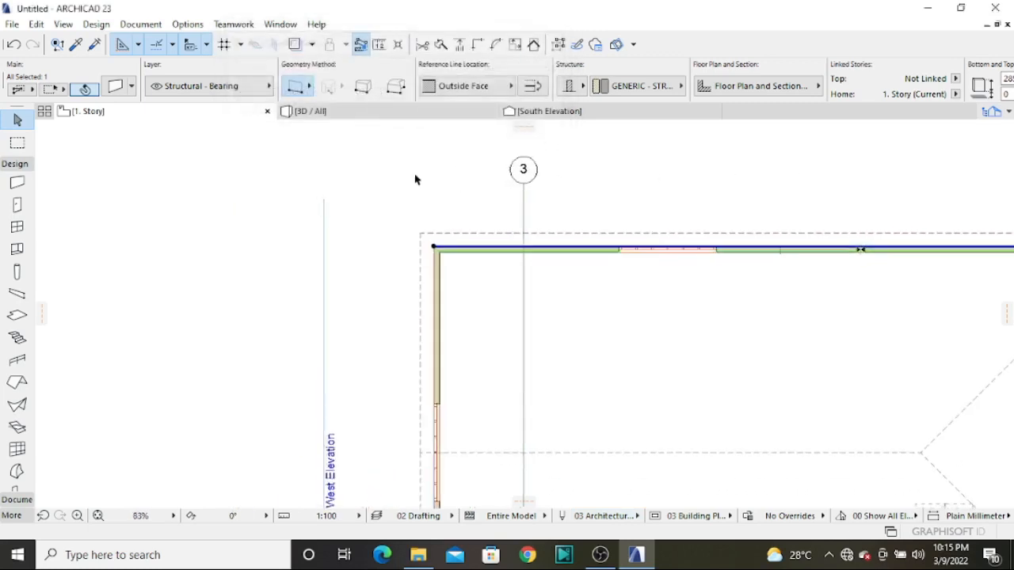
# Examine the complete building and terrain in the 3D view from several sides
pyautogui.click(342, 114)
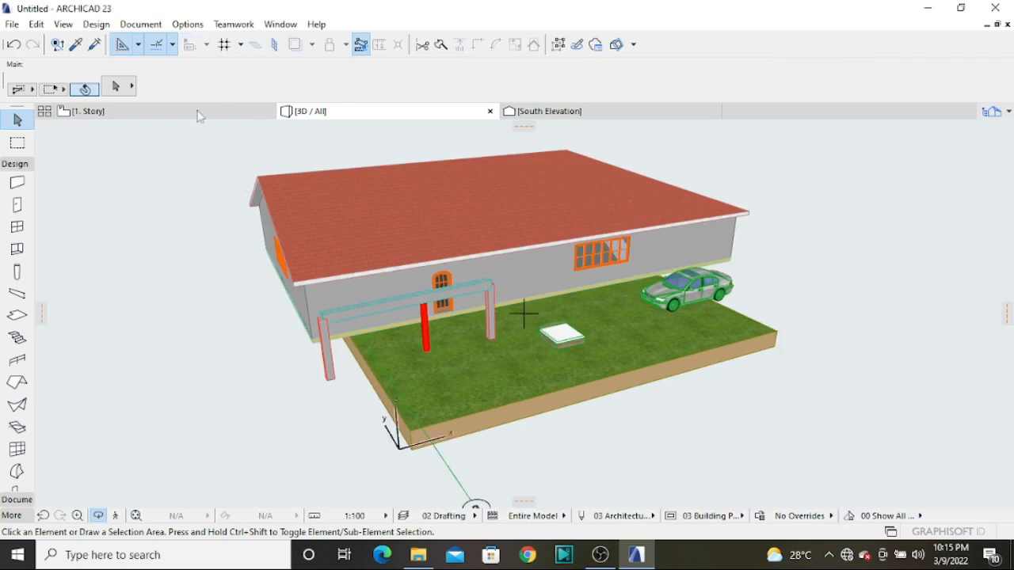
pyautogui.moveTo(178, 195); pyautogui.dragTo(211, 272)
pyautogui.click(99, 517)
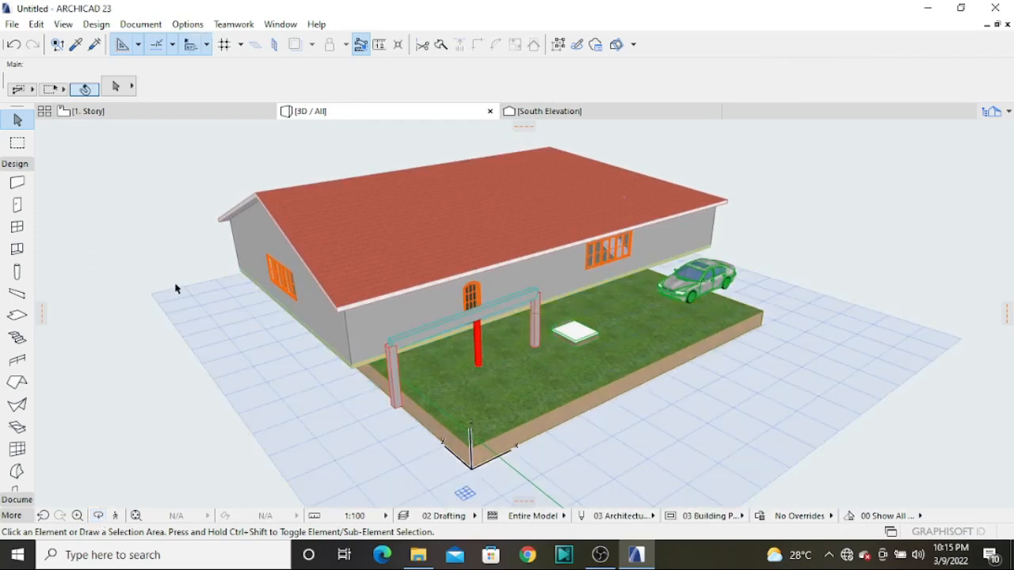
pyautogui.moveTo(166, 287)
pyautogui.mouseDown()
pyautogui.moveTo(256, 316)
pyautogui.moveTo(217, 310)
pyautogui.mouseUp()
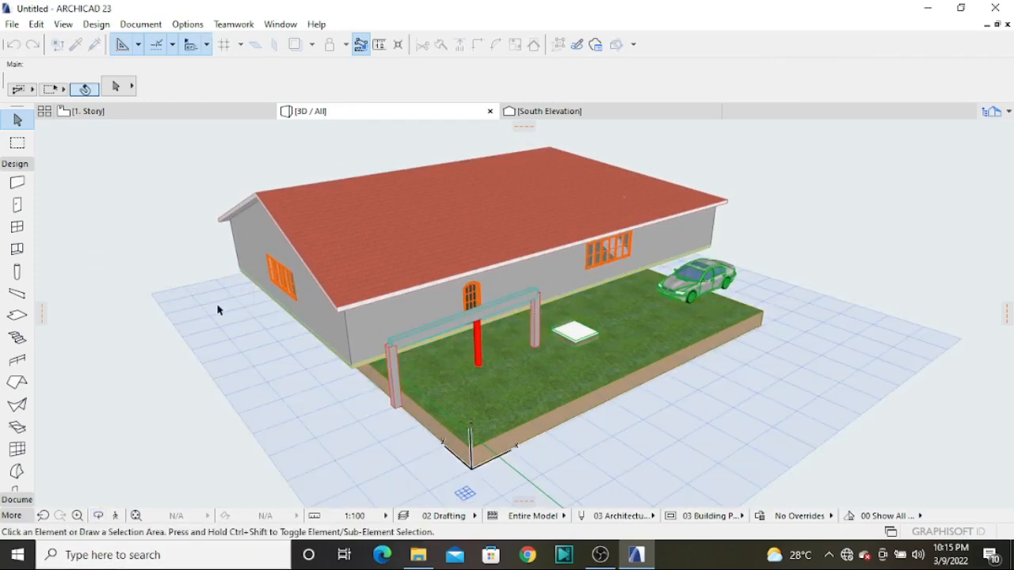
pyautogui.click(99, 516)
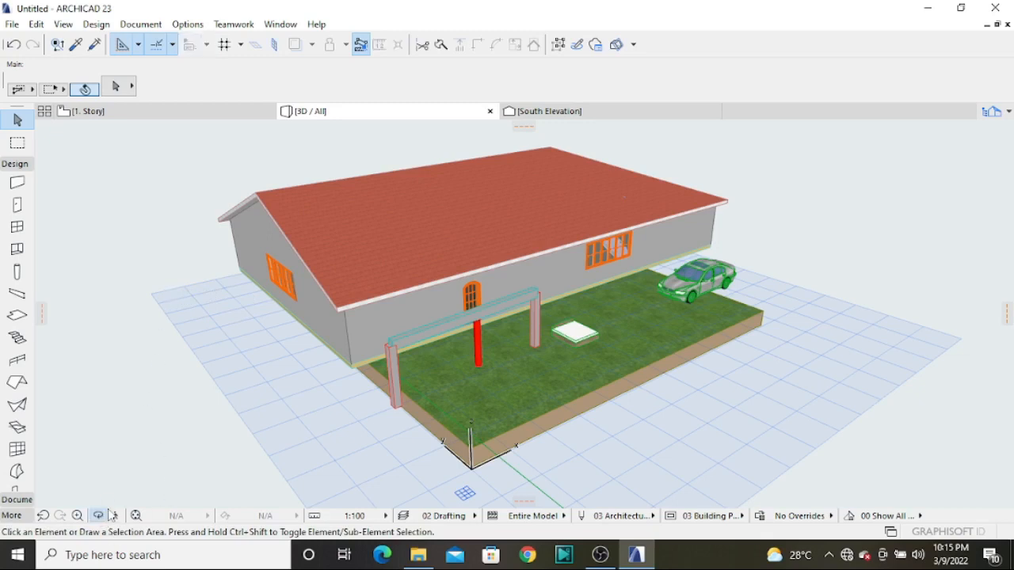
pyautogui.moveTo(131, 283); pyautogui.dragTo(357, 308)
pyautogui.scroll(-3, 357, 308)
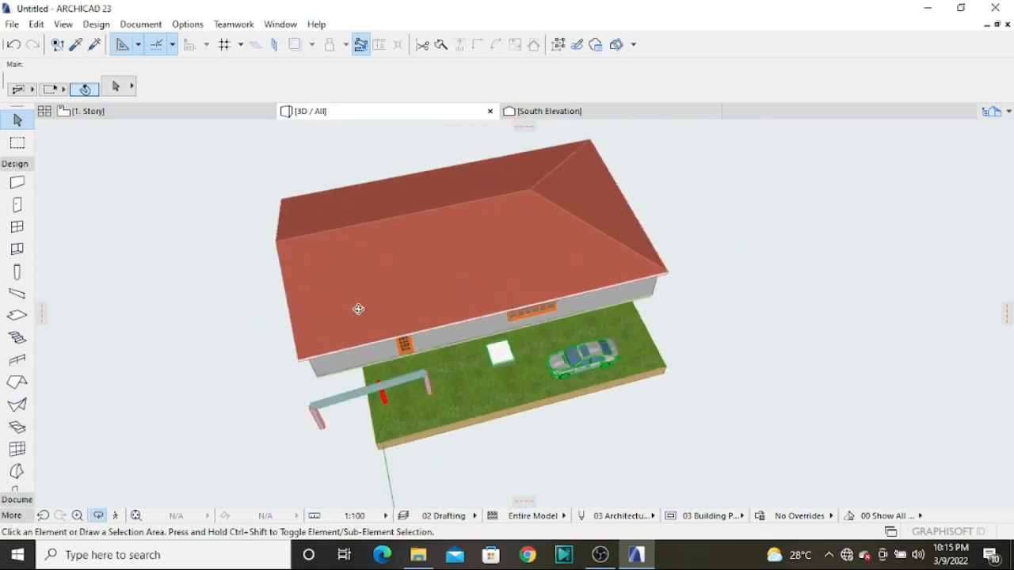
pyautogui.moveTo(214, 407); pyautogui.dragTo(341, 368)
pyautogui.moveTo(596, 315); pyautogui.dragTo(407, 243)
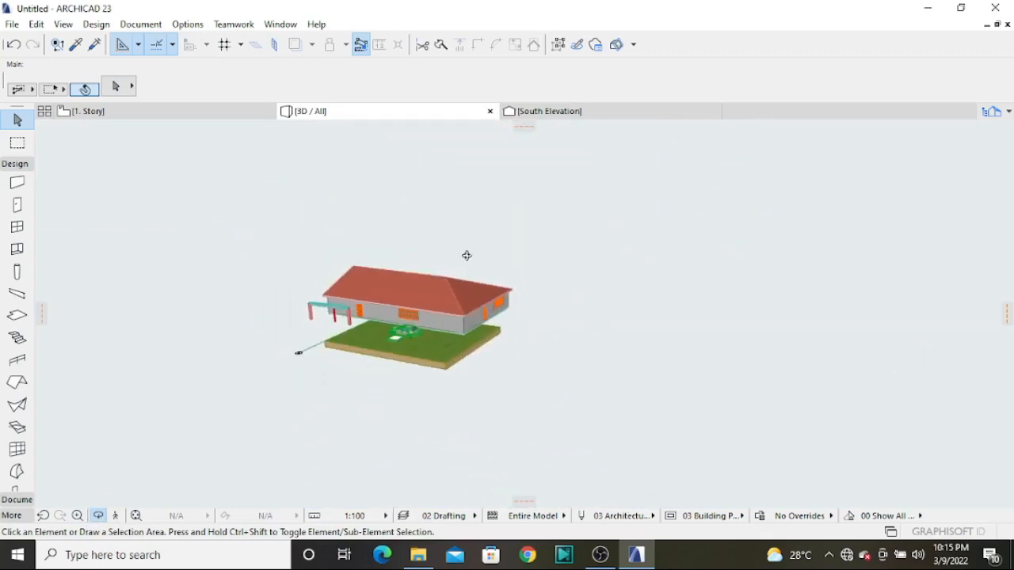
pyautogui.moveTo(644, 301); pyautogui.dragTo(408, 332)
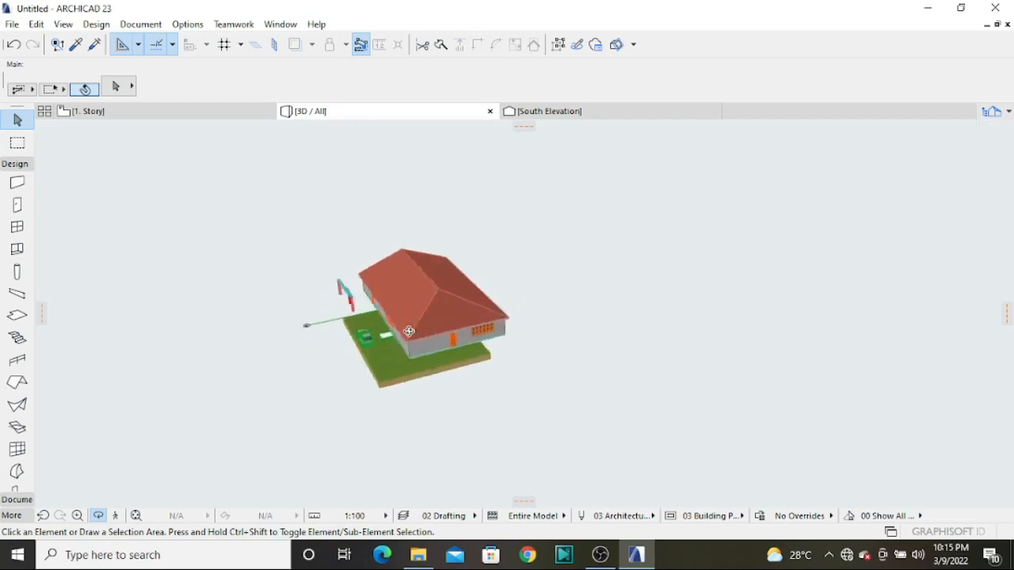
# Extend the South Elevation's western and eastern limits beyond the building so its full width is included
pyautogui.click(575, 117)
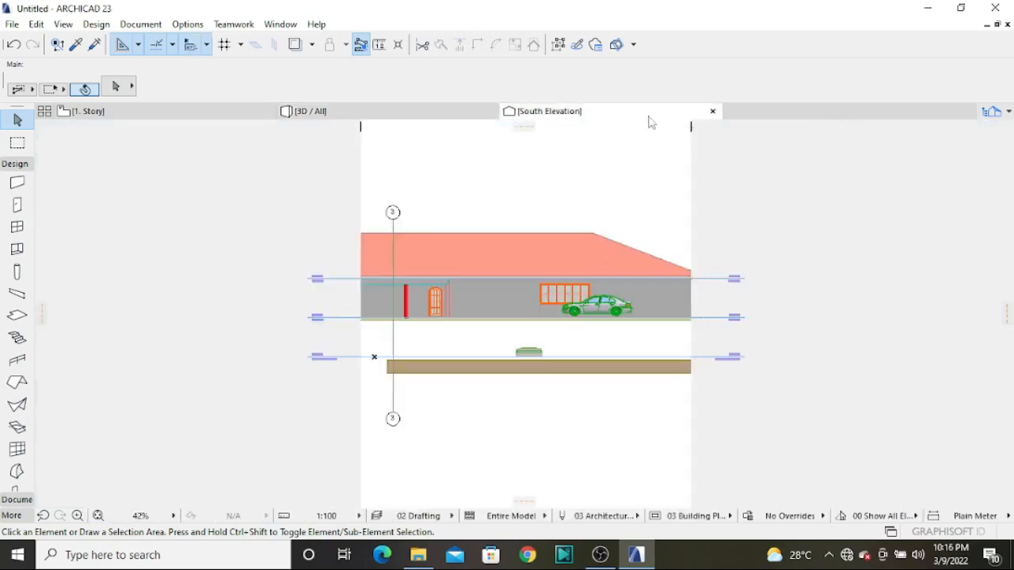
pyautogui.moveTo(362, 185); pyautogui.dragTo(200, 188)
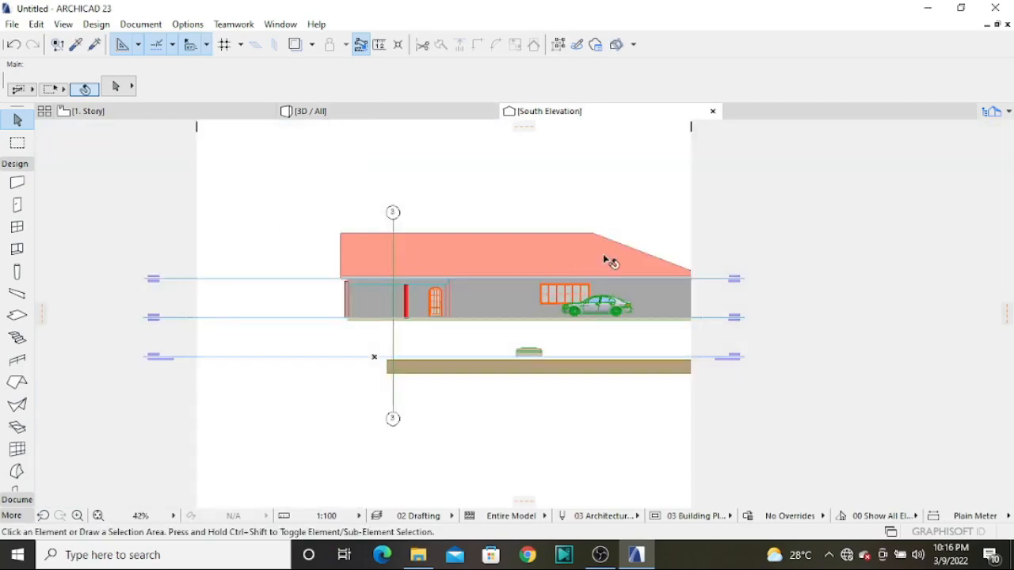
pyautogui.moveTo(691, 212)
pyautogui.mouseDown()
pyautogui.moveTo(757, 214)
pyautogui.moveTo(761, 224)
pyautogui.mouseUp()
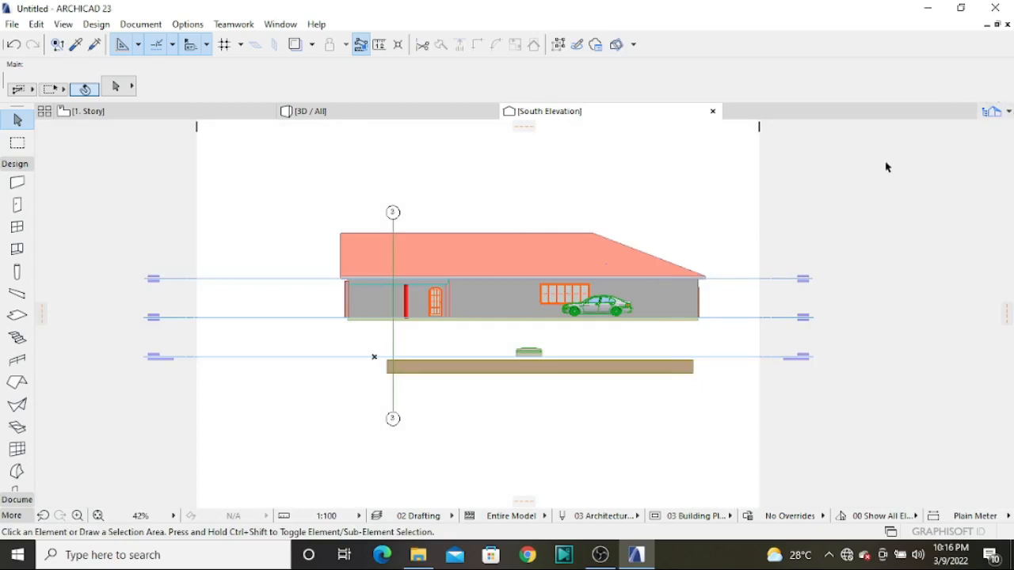
# Browse the project map and open the E-02 Elevation
pyautogui.click(1009, 114)
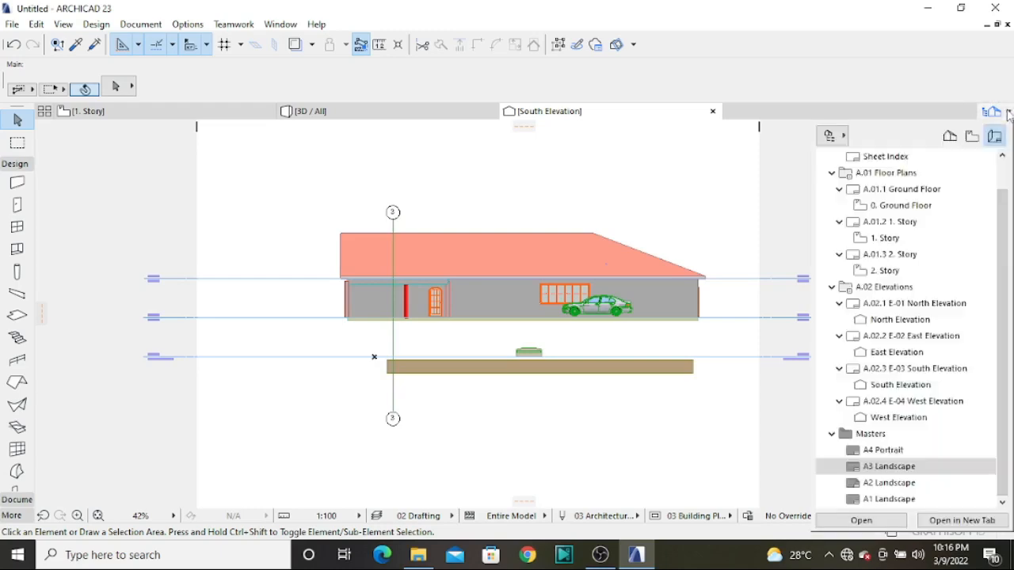
pyautogui.click(949, 137)
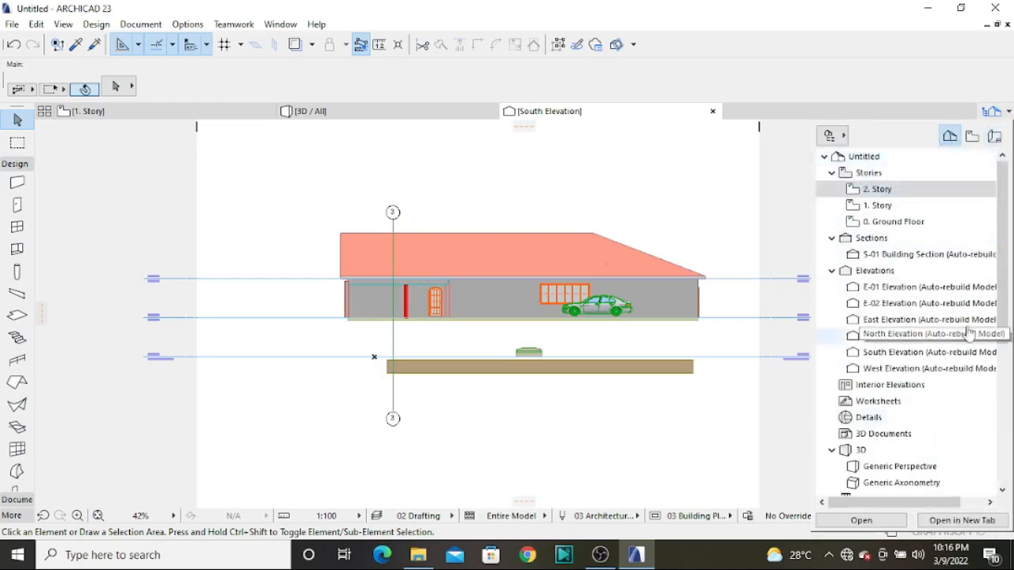
pyautogui.scroll(-3, 866, 382)
pyautogui.scroll(-2, 866, 383)
pyautogui.scroll(5, 839, 392)
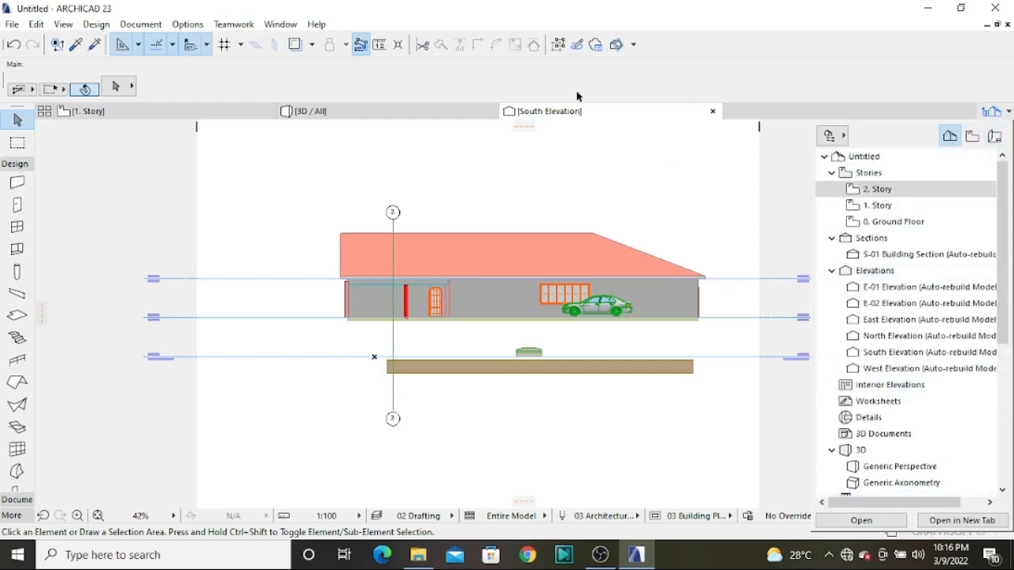
pyautogui.doubleClick(905, 303)
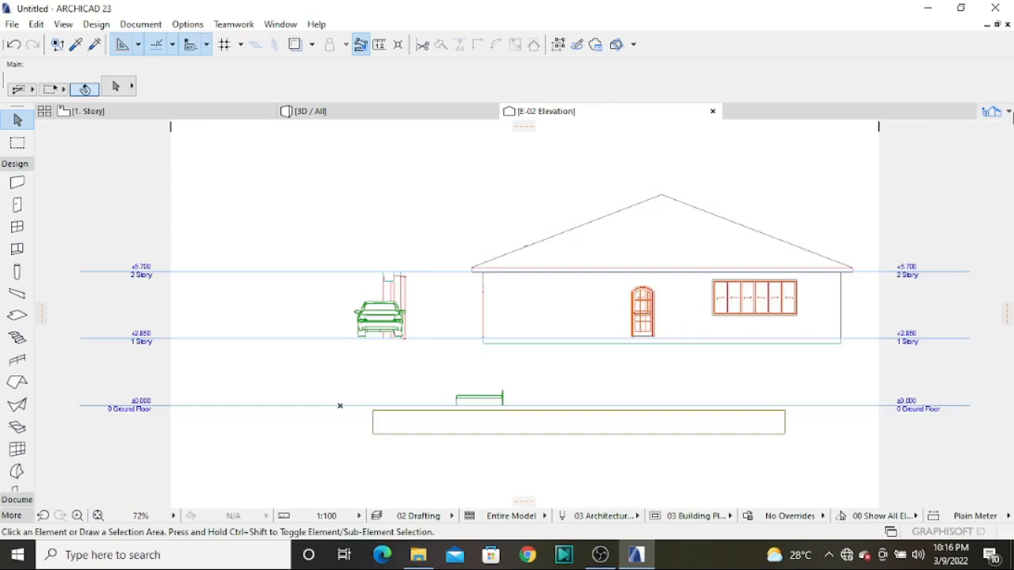
# Review the layout book's floor plan layouts, elevation layouts and master sheets, along with the available navigator managers
pyautogui.click(991, 111)
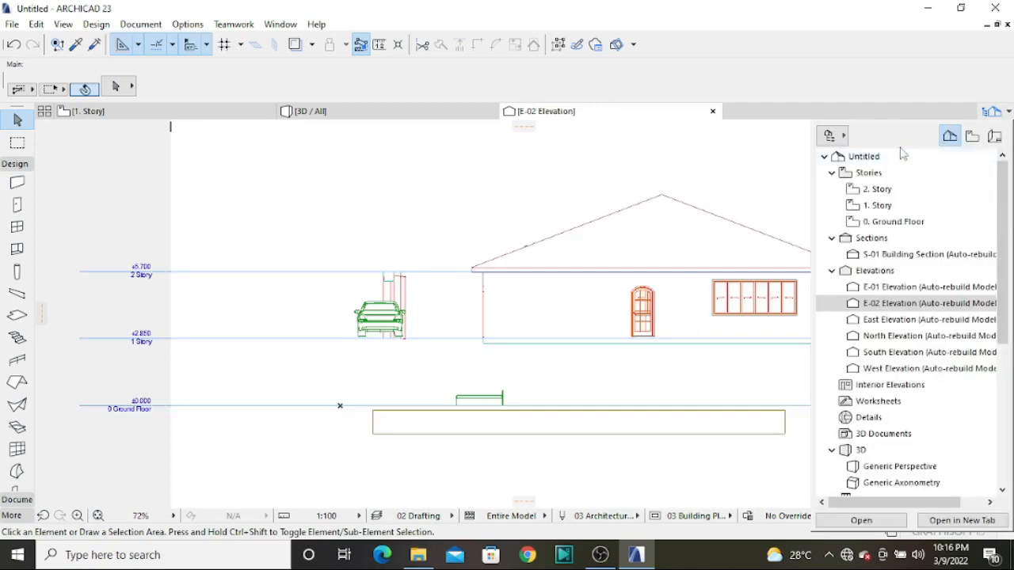
pyautogui.click(994, 137)
pyautogui.scroll(-1, 871, 465)
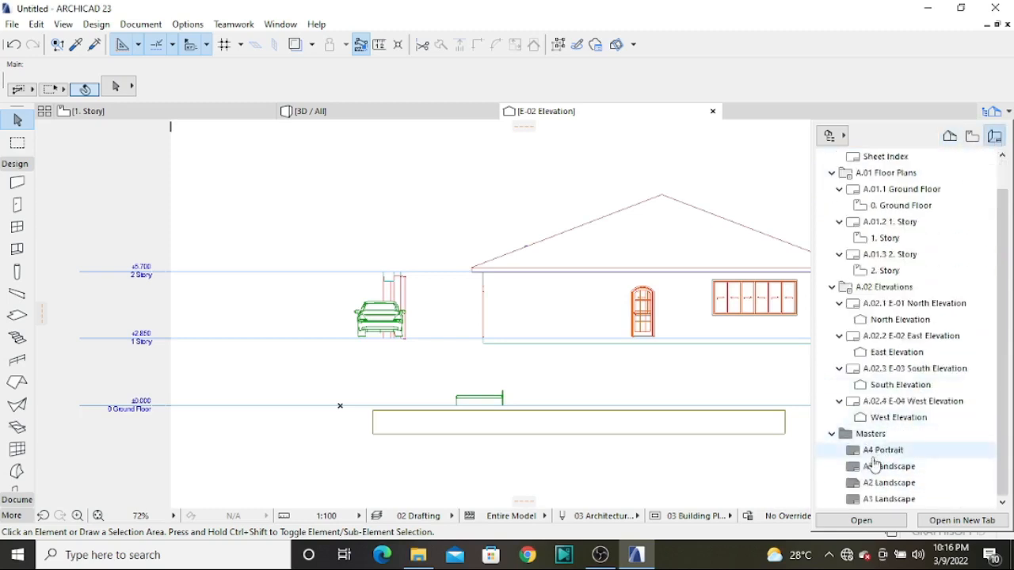
pyautogui.click(832, 135)
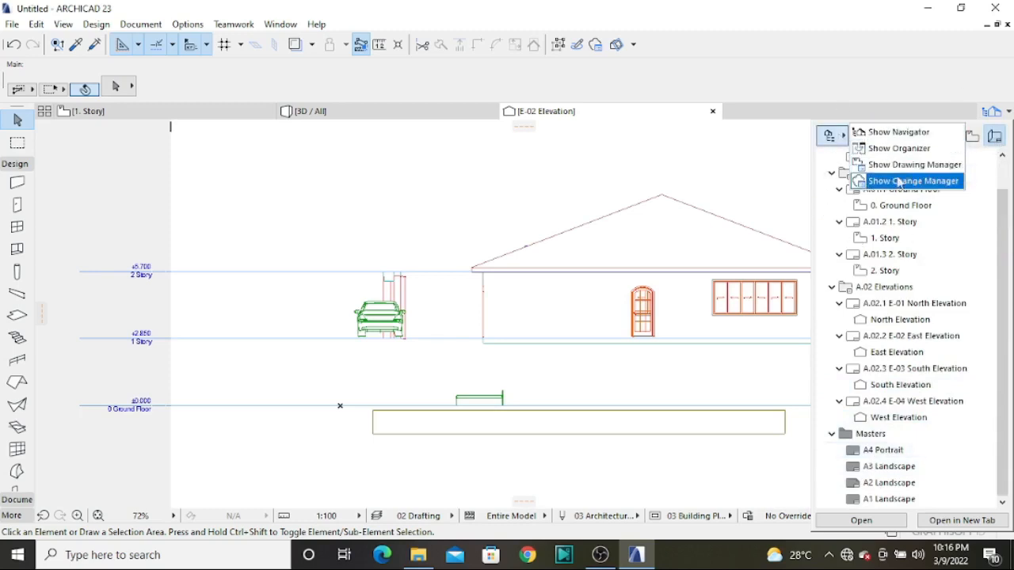
pyautogui.click(970, 341)
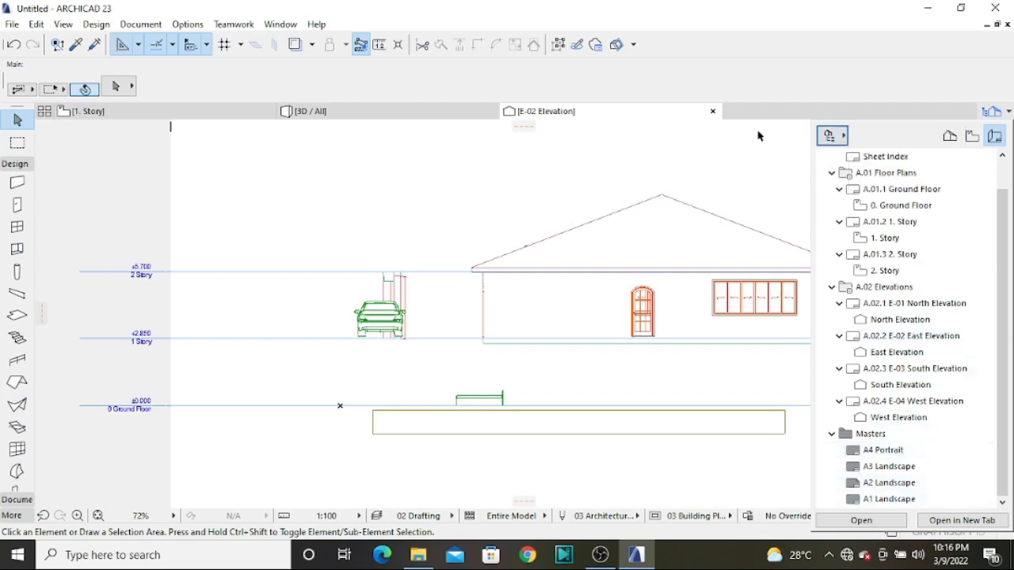
pyautogui.scroll(-5, 665, 277)
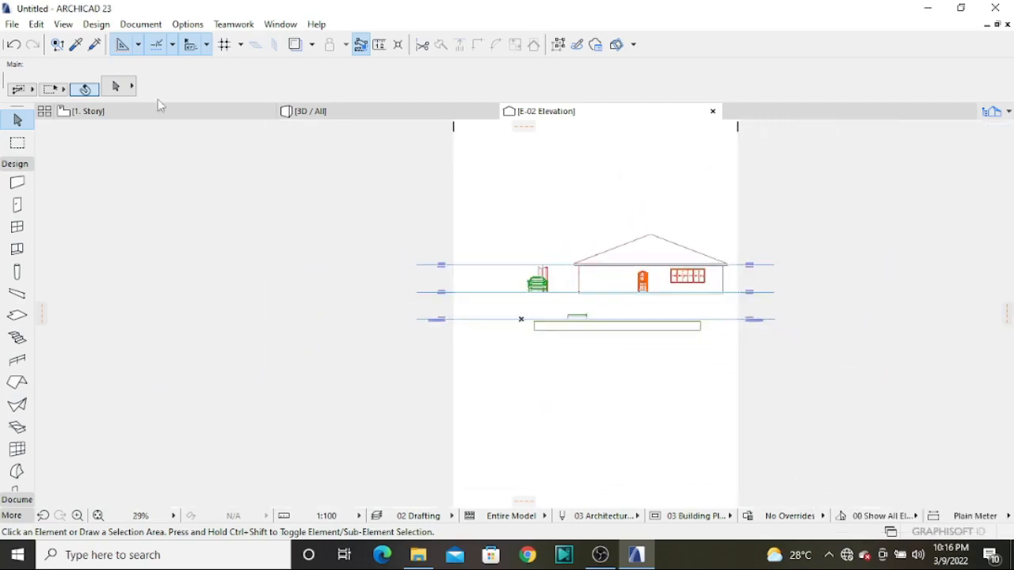
# Review the wall favorites for the selected wall on the 1. Story floor plan and clear the selection
pyautogui.click(159, 109)
pyautogui.scroll(-3, 251, 220)
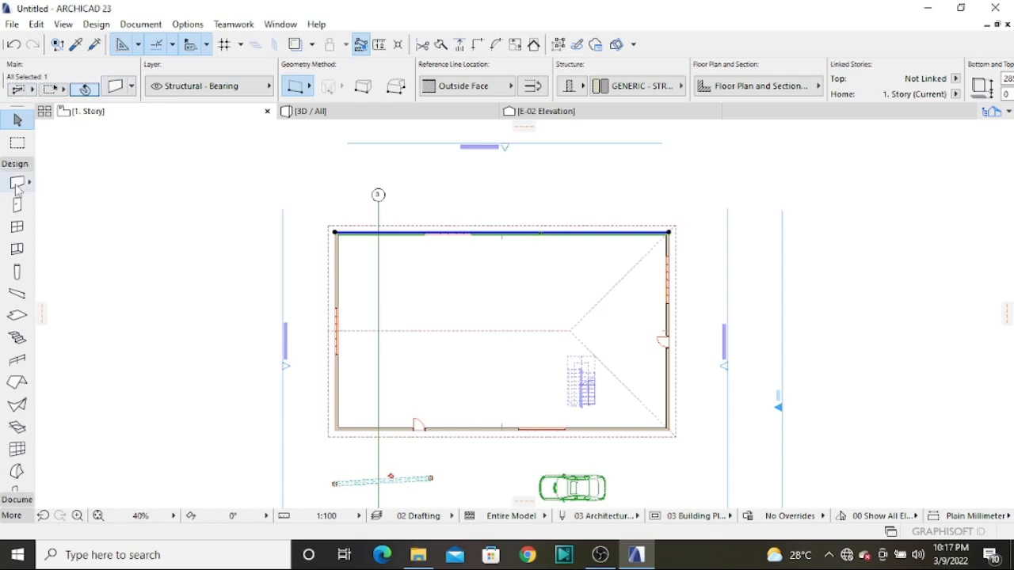
pyautogui.click(132, 87)
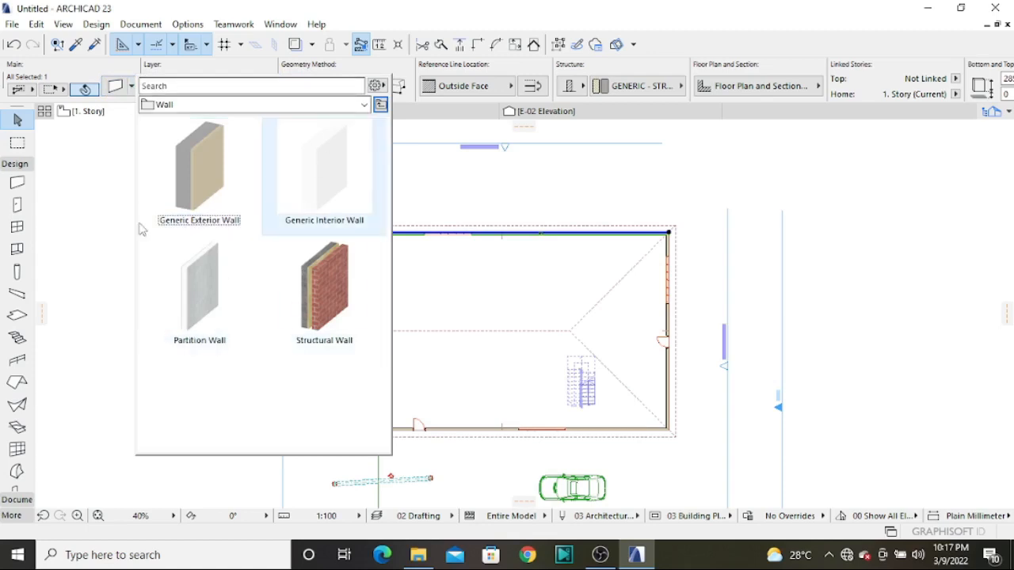
pyautogui.click(100, 190)
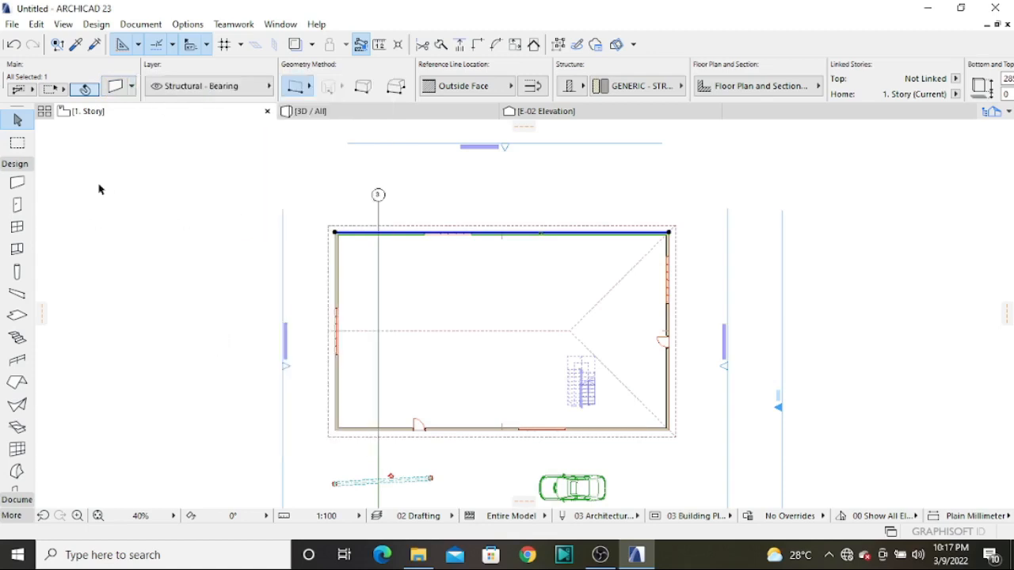
pyautogui.click(264, 203)
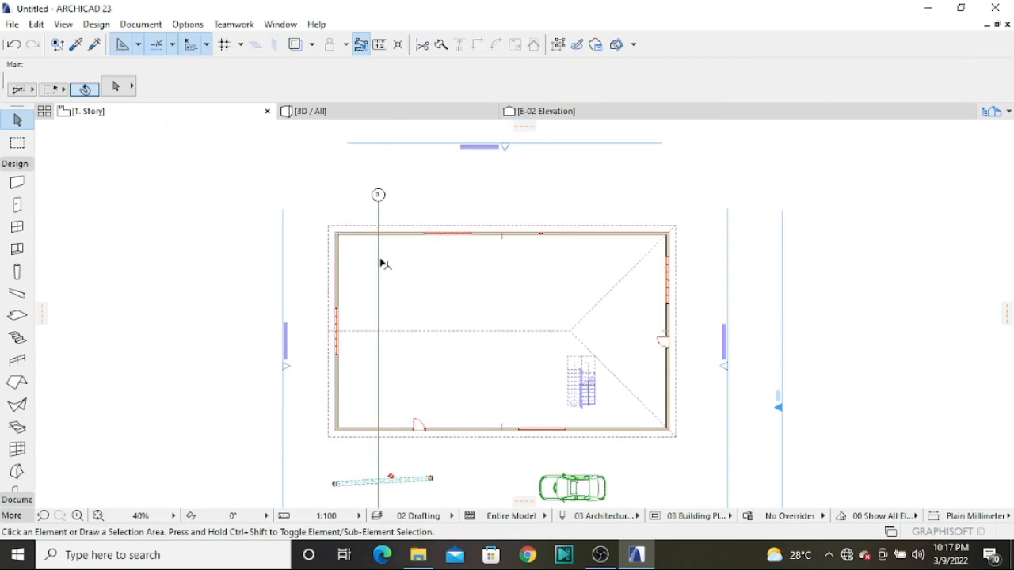
# Draw a rectangular marquee around the whole building on the 1. Story floor plan and remove it
pyautogui.scroll(3, 369, 249)
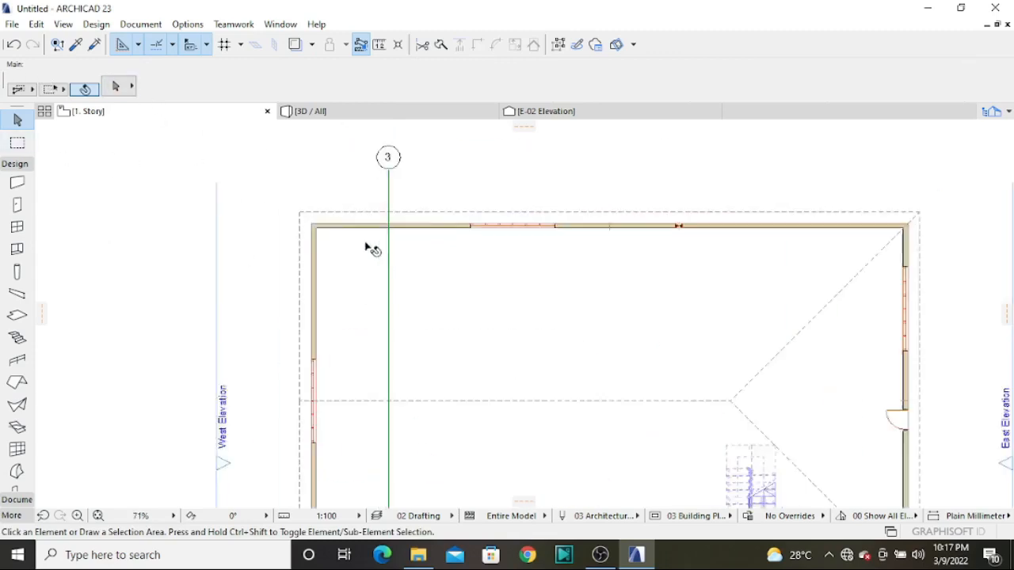
pyautogui.scroll(-3, 370, 254)
pyautogui.scroll(-2, 373, 264)
pyautogui.scroll(3, 383, 260)
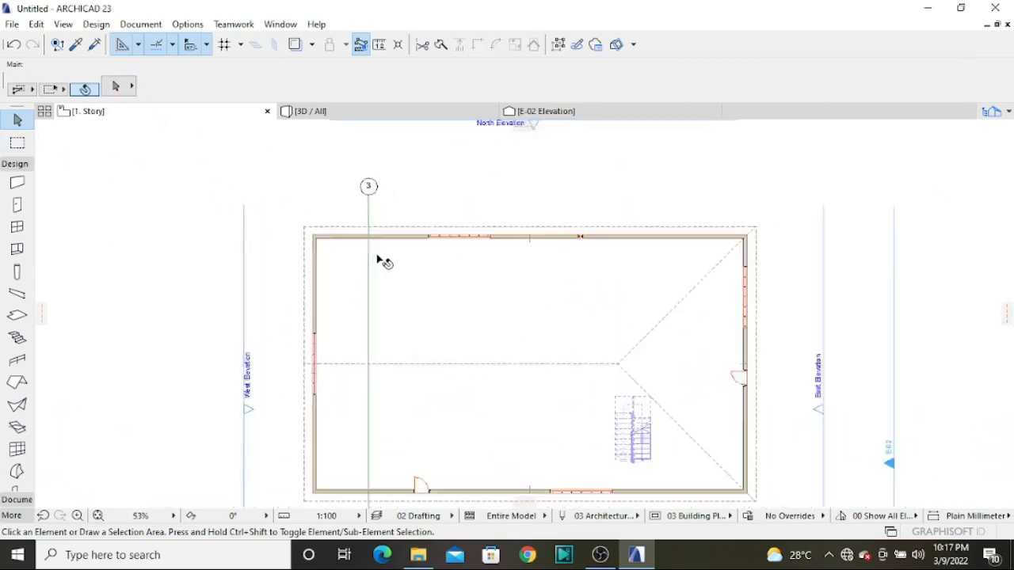
pyautogui.scroll(-2, 383, 260)
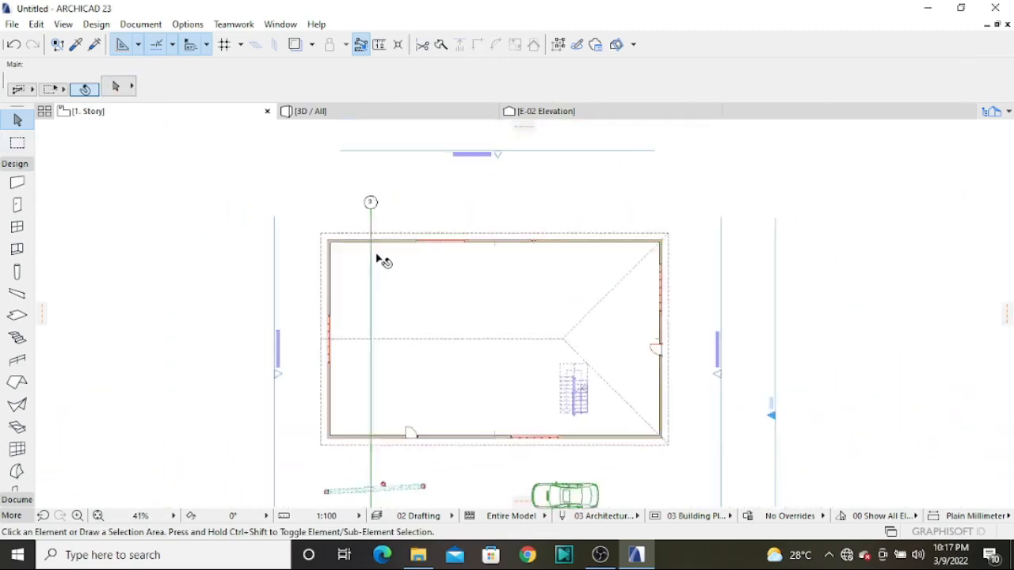
pyautogui.click(17, 144)
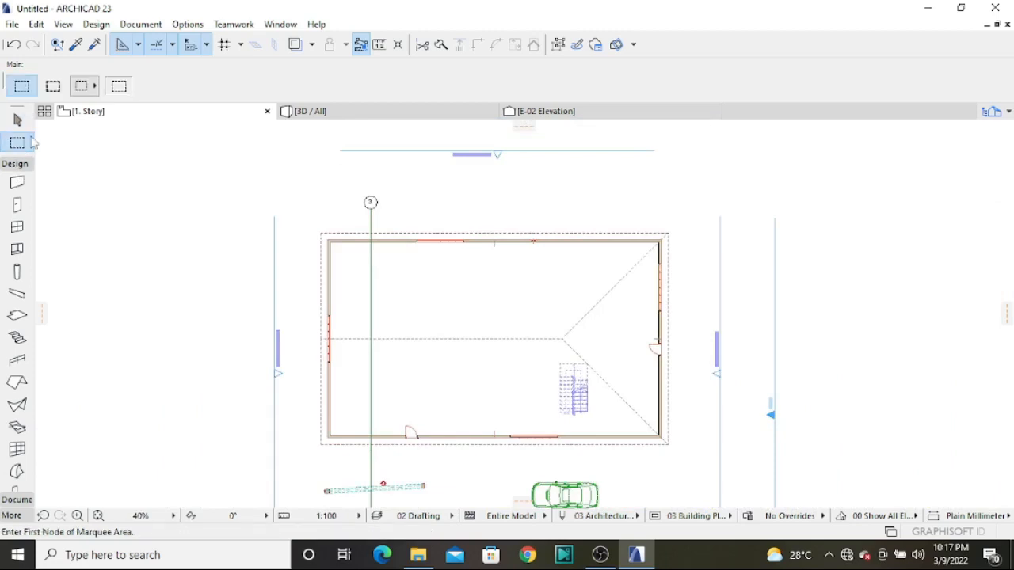
pyautogui.click(297, 207)
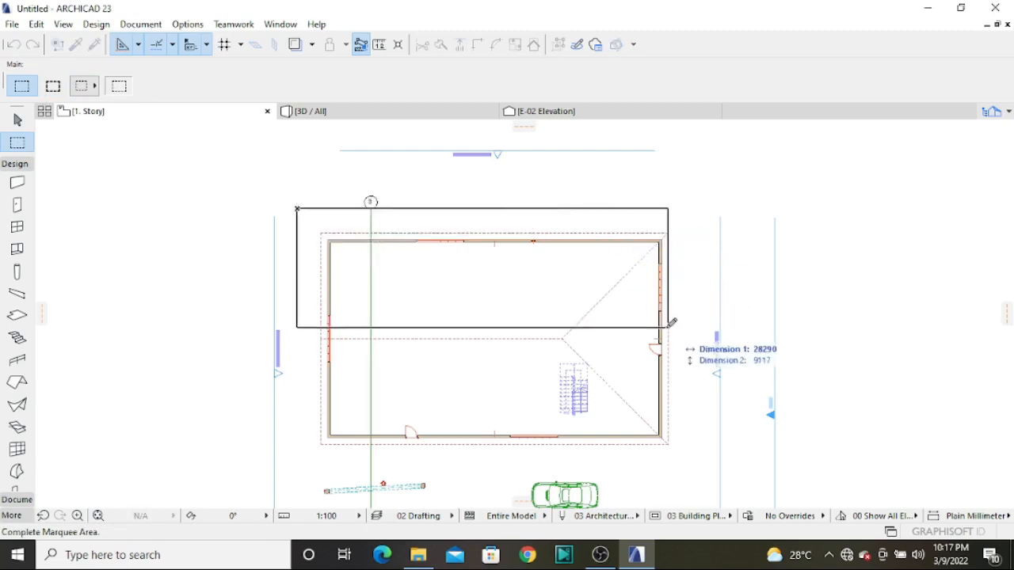
pyautogui.click(702, 479)
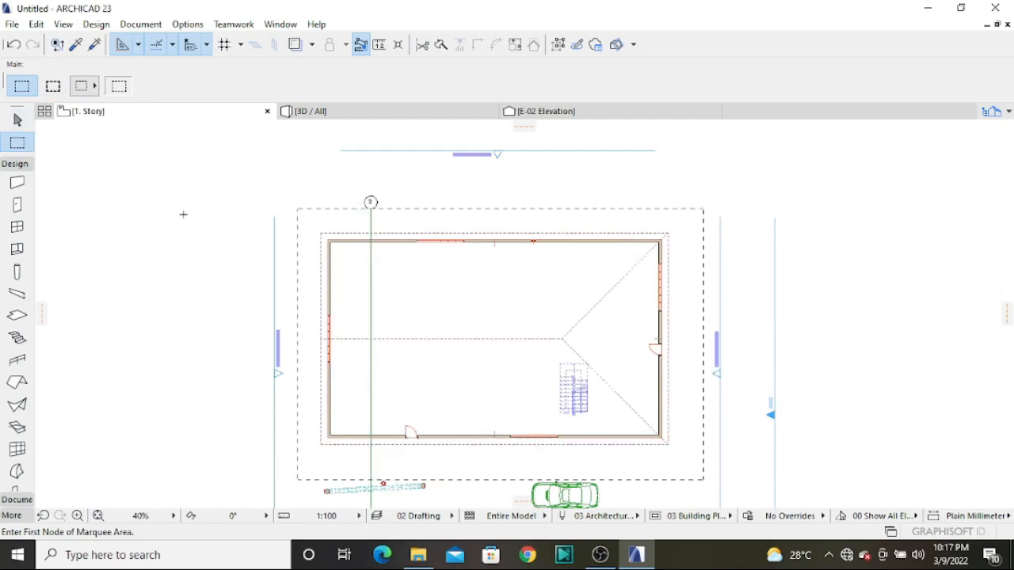
pyautogui.press('Escape')
pyautogui.scroll(-3, 498, 209)
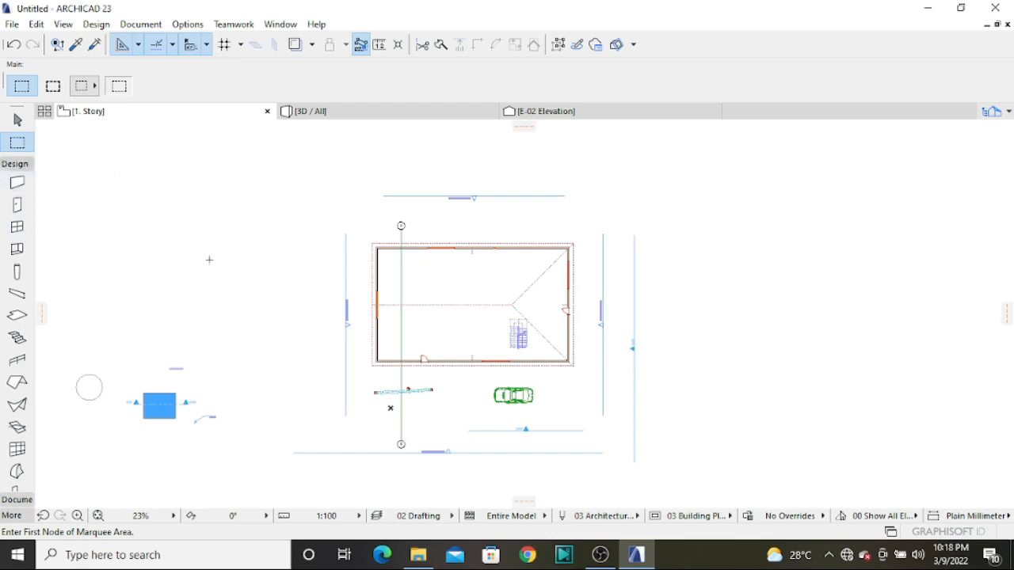
# Review the file name and file type settings for saving the project, and leave without saving
pyautogui.click(13, 26)
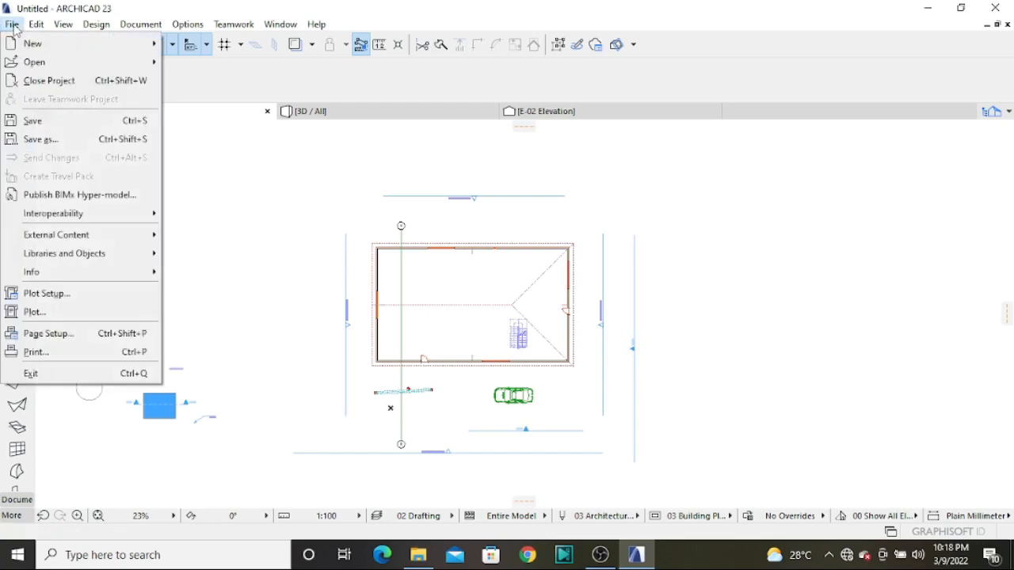
pyautogui.click(83, 126)
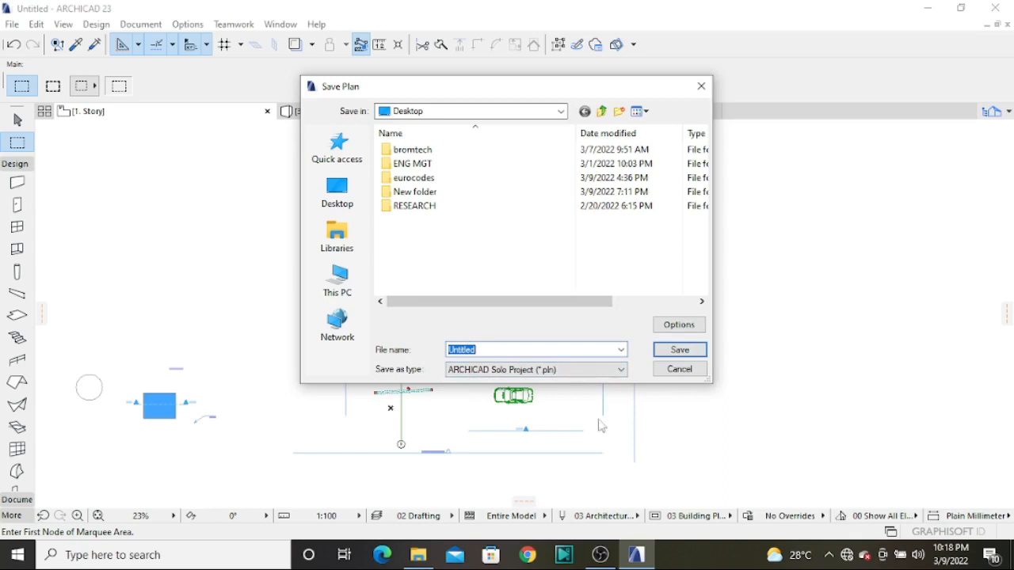
pyautogui.click(621, 373)
pyautogui.click(621, 381)
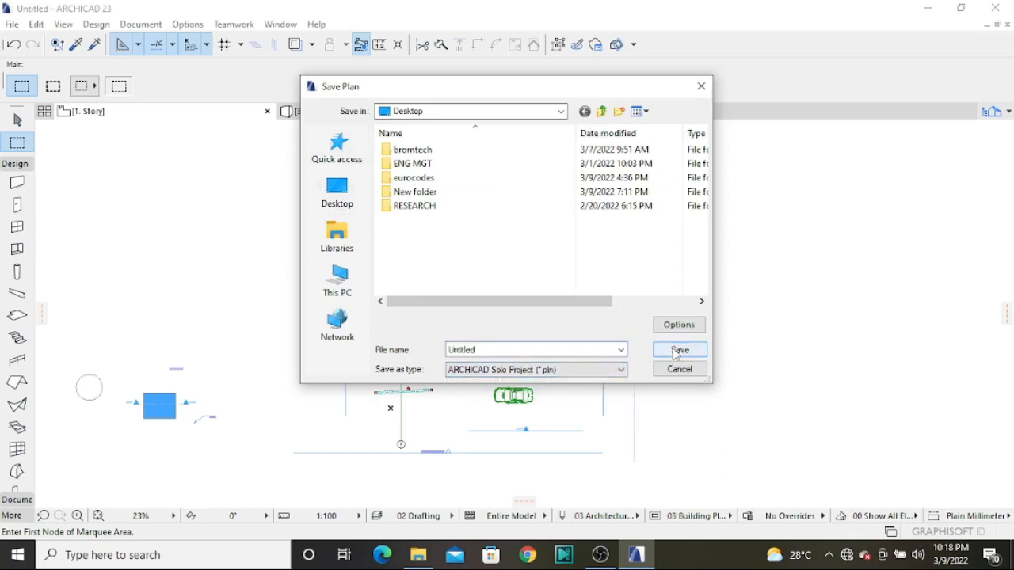
pyautogui.click(700, 85)
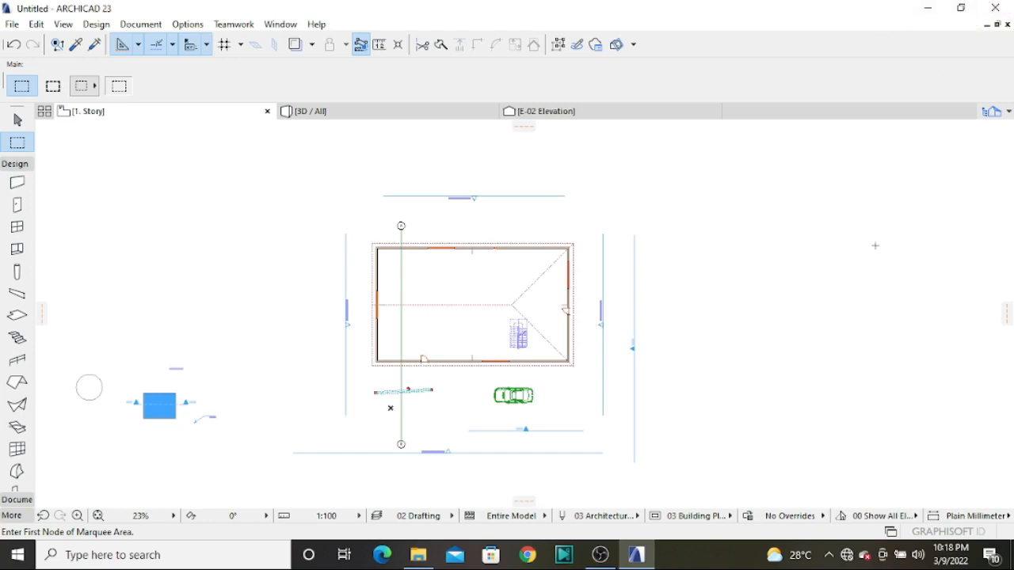
pyautogui.scroll(-6, 654, 231)
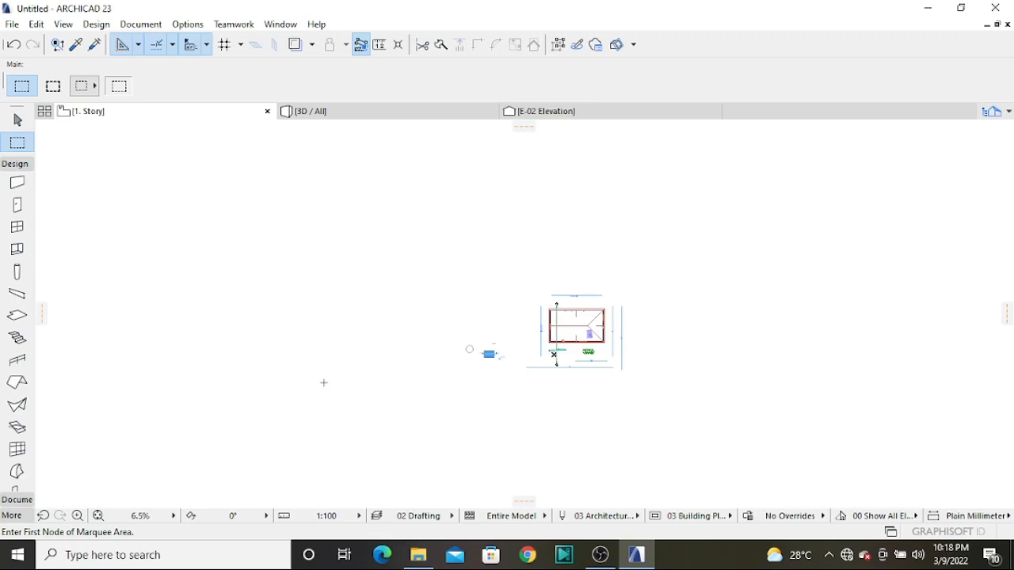
pyautogui.scroll(3, 580, 313)
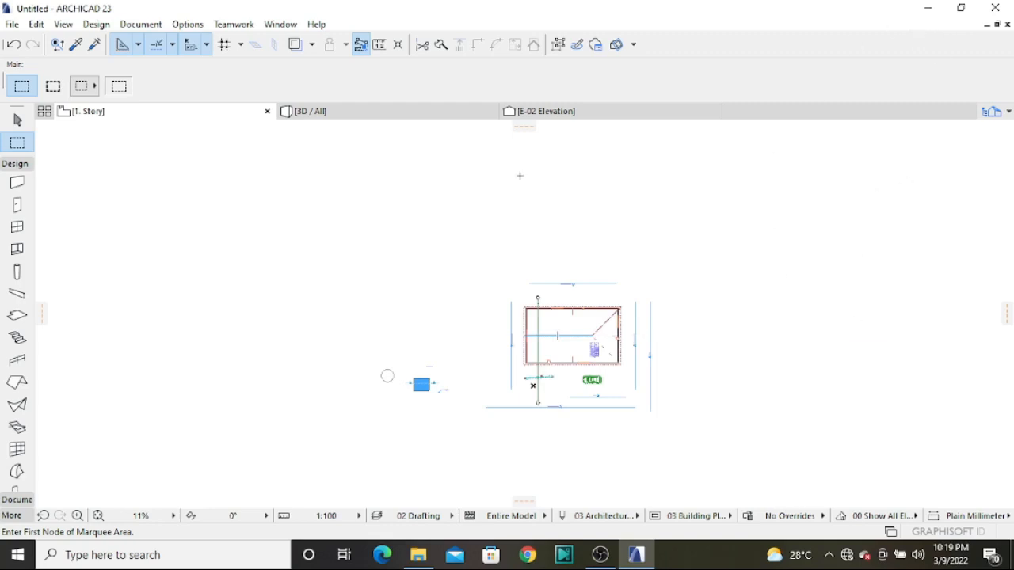
pyautogui.scroll(-2, 295, 331)
pyautogui.scroll(-2, 296, 331)
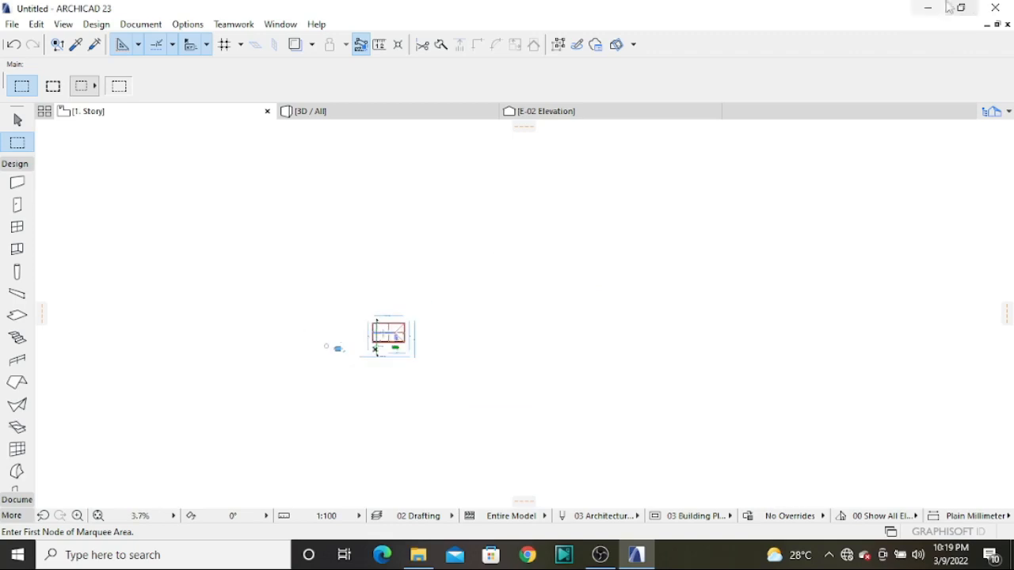
# Close the untitled project and exit the program without saving the changes
pyautogui.click(994, 8)
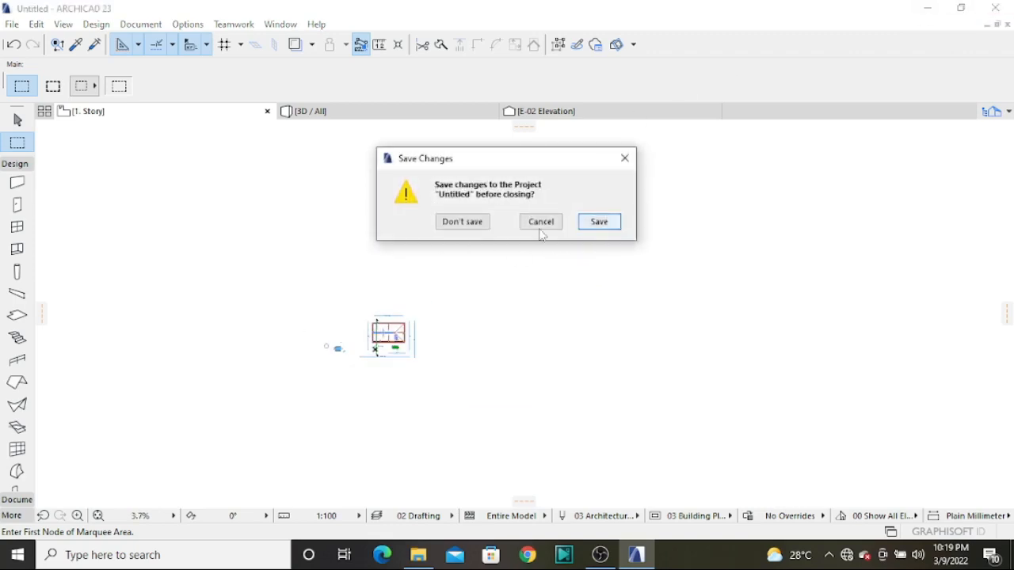
pyautogui.click(466, 222)
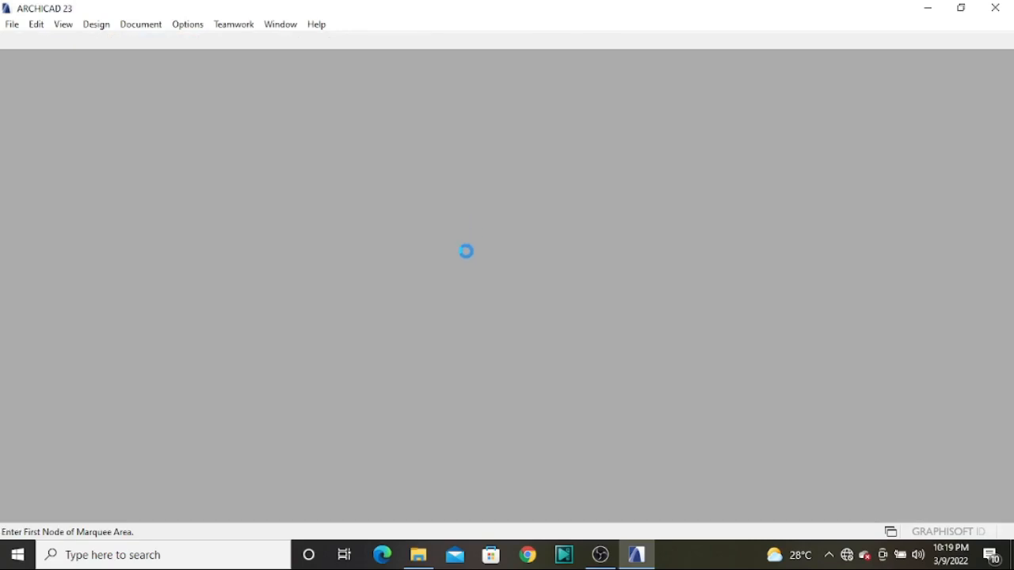